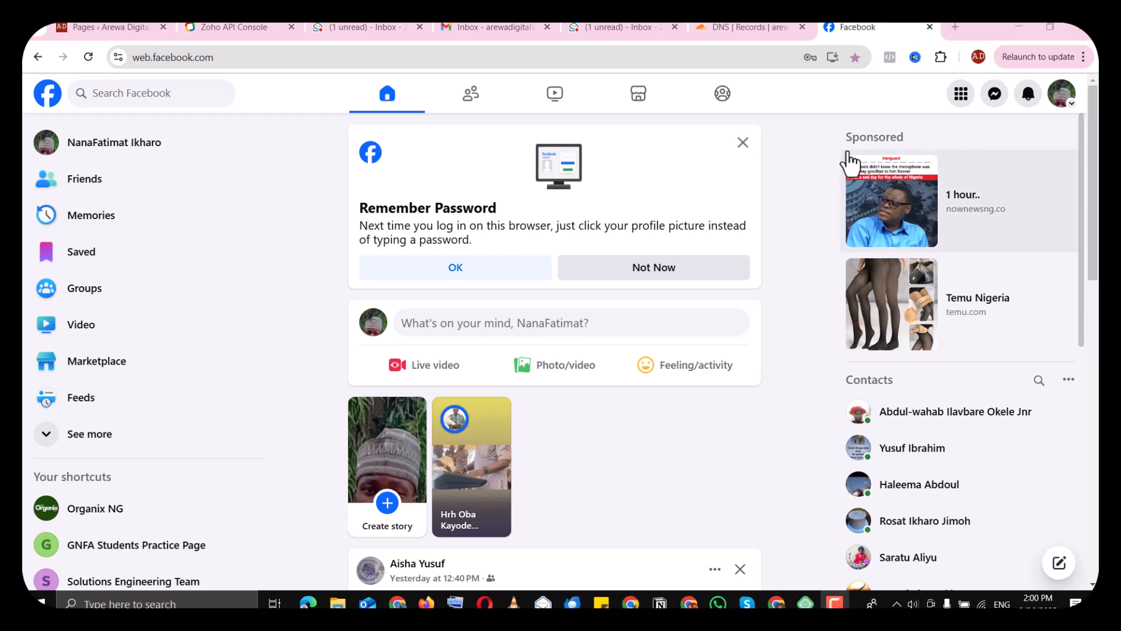
Dismiss the Remember Password prompt and switch from the personal profile to the GNFA Students Practice Page
left_click(742, 144)
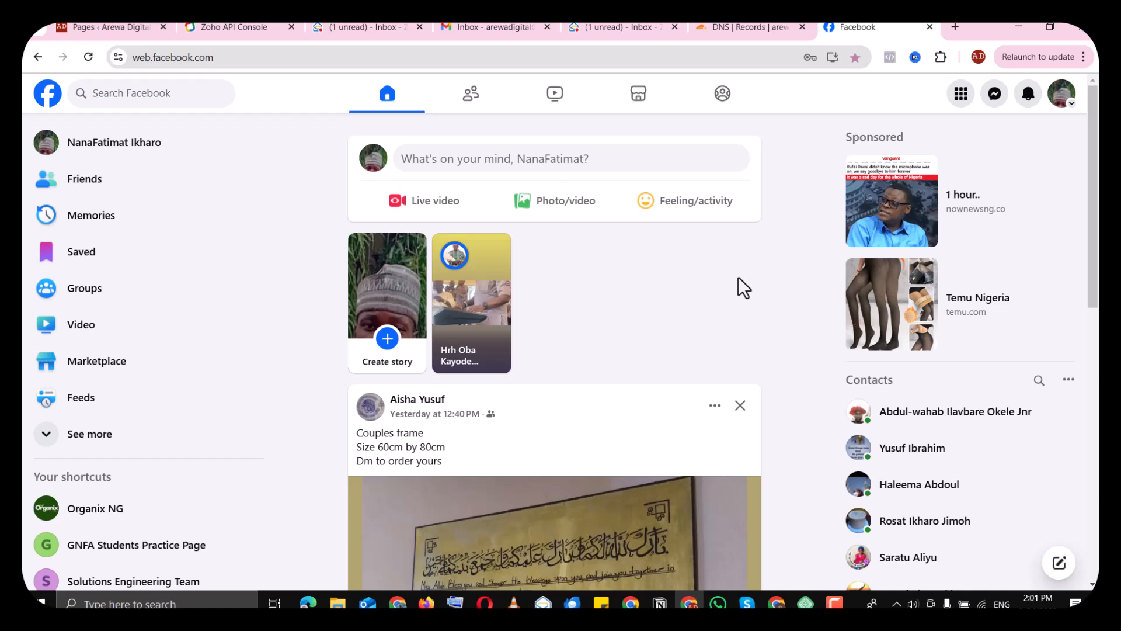
left_click(1057, 106)
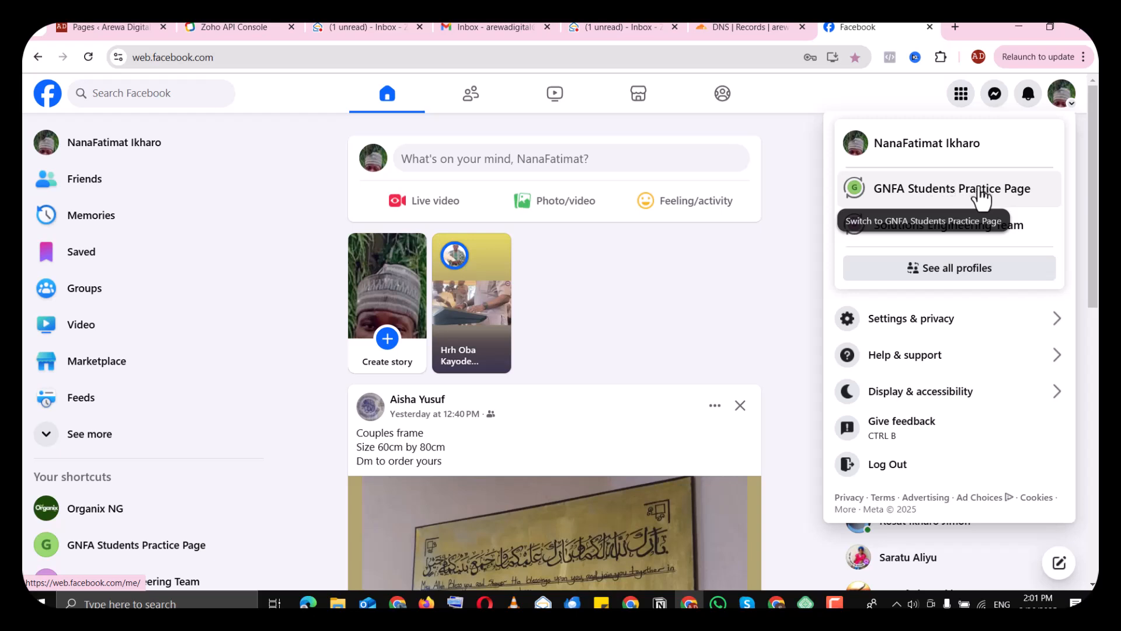
left_click(999, 199)
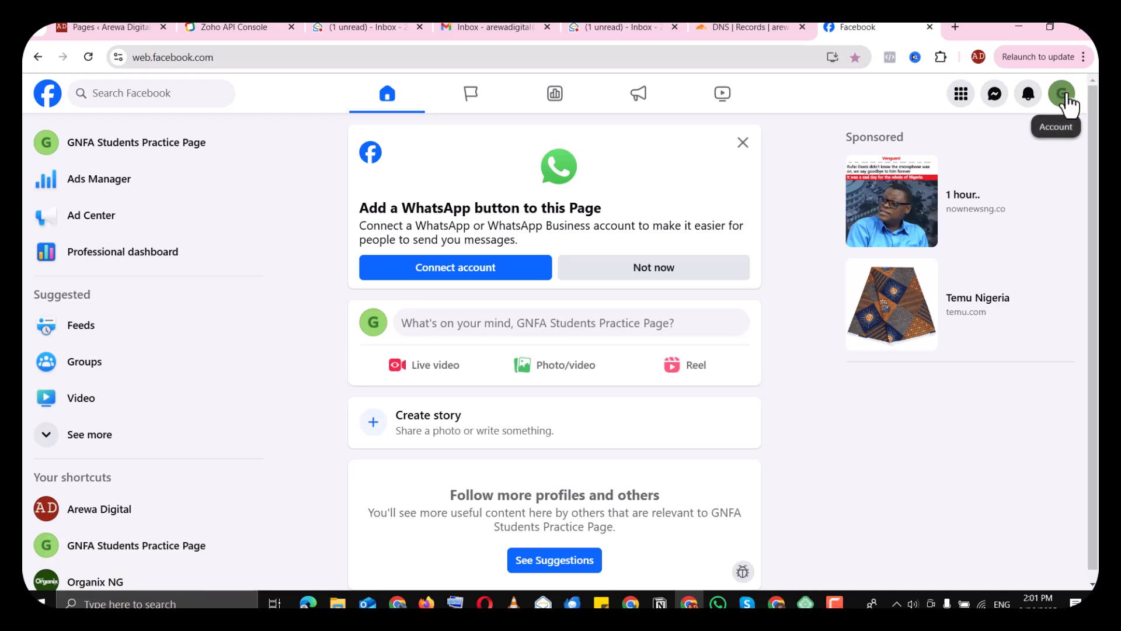
Switch the active Facebook identity from the practice page back to the personal profile
left_click(1062, 95)
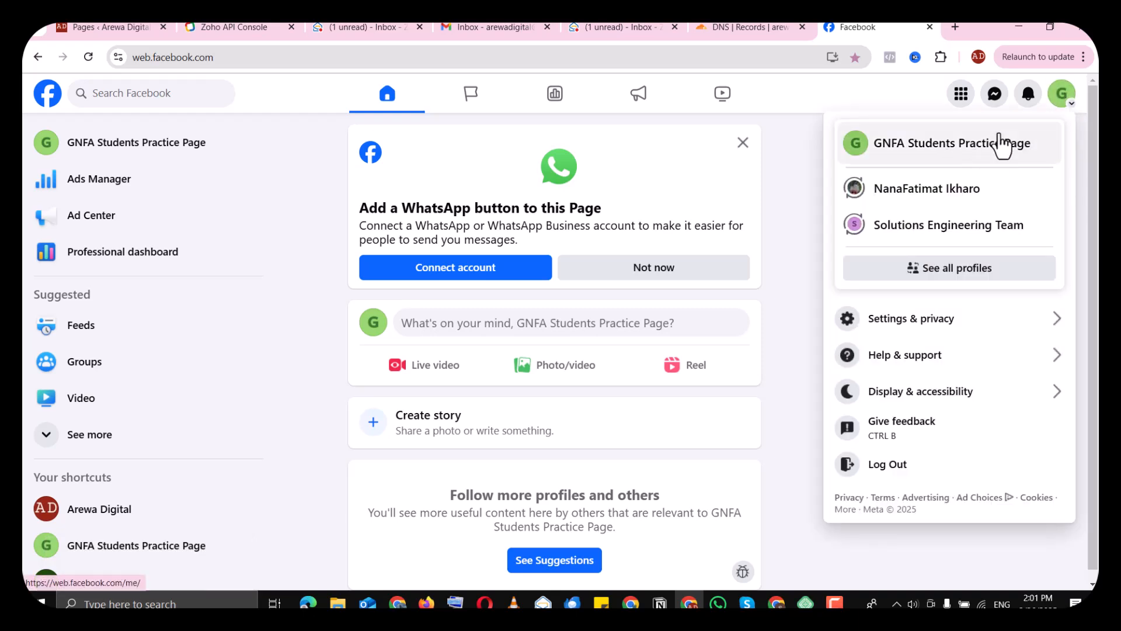
left_click(963, 193)
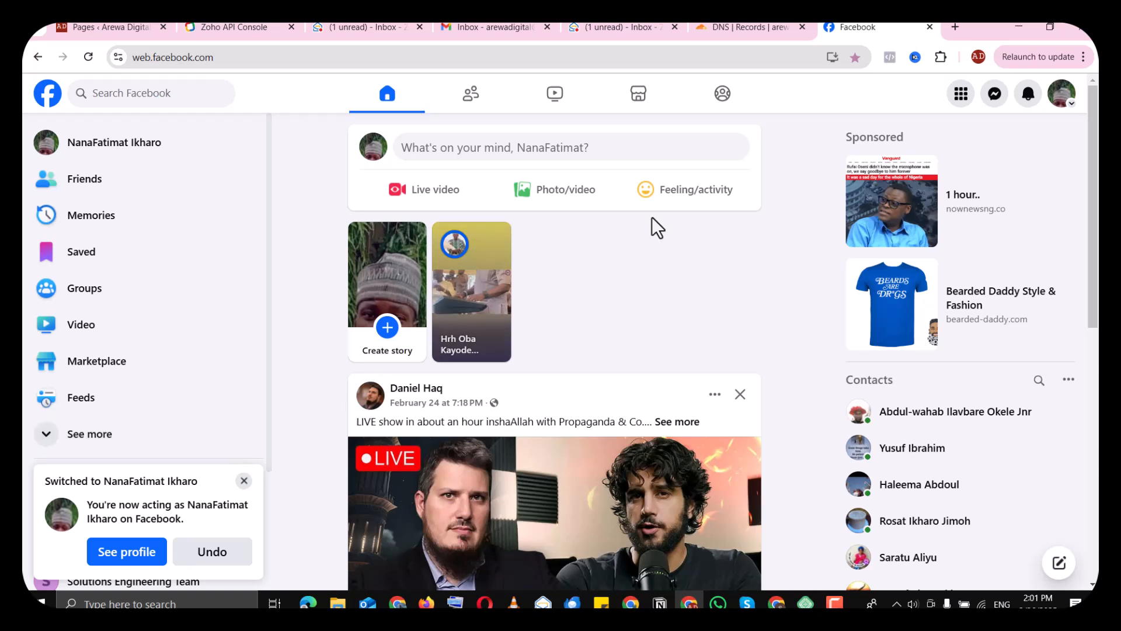
Open the GNFA Students Practice Page from the list of managed Pages and switch into it
left_click(960, 95)
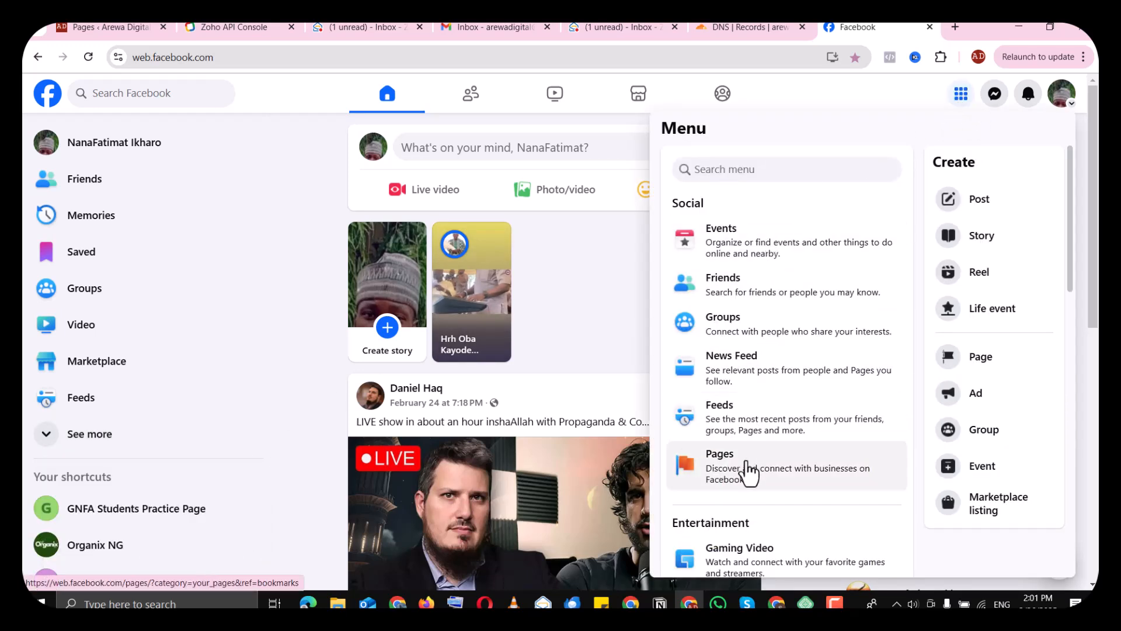
left_click(745, 470)
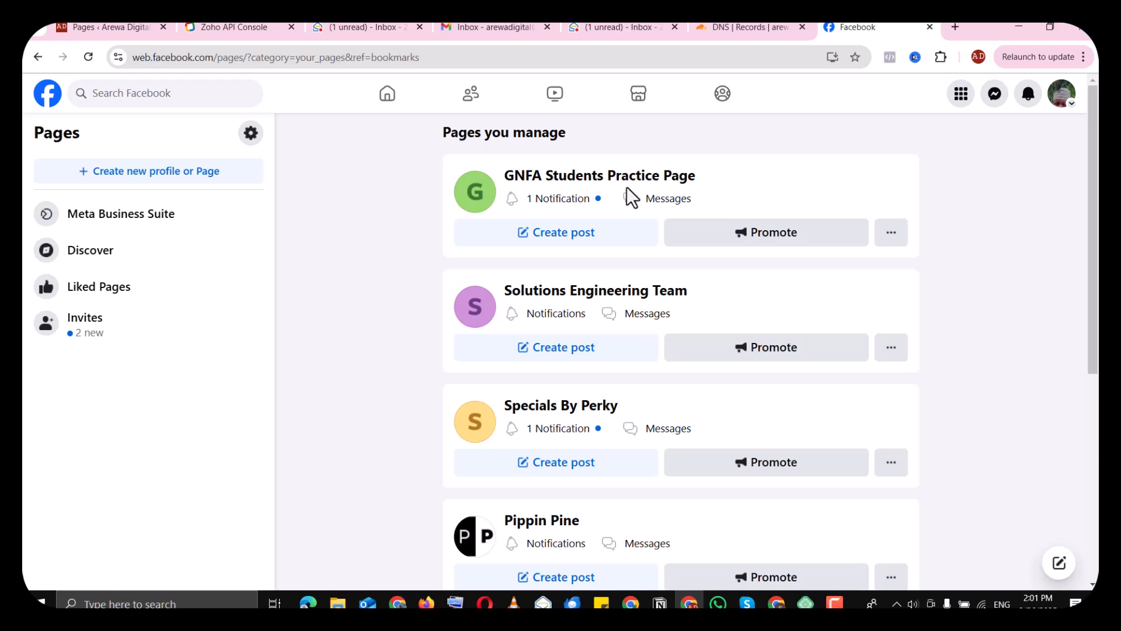
left_click(622, 190)
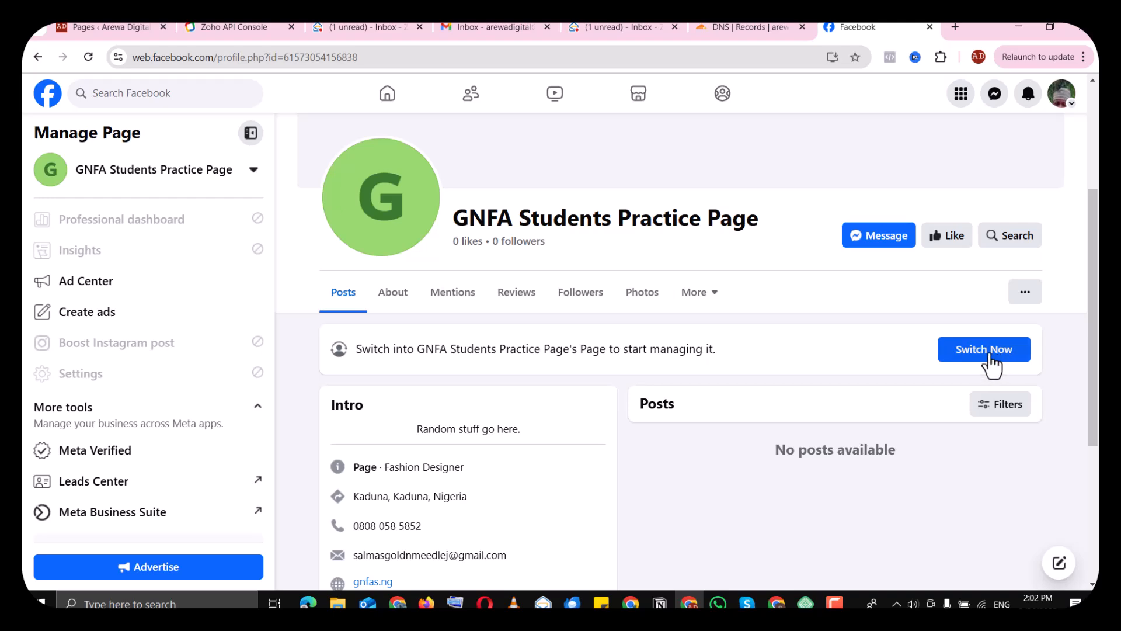
left_click(991, 362)
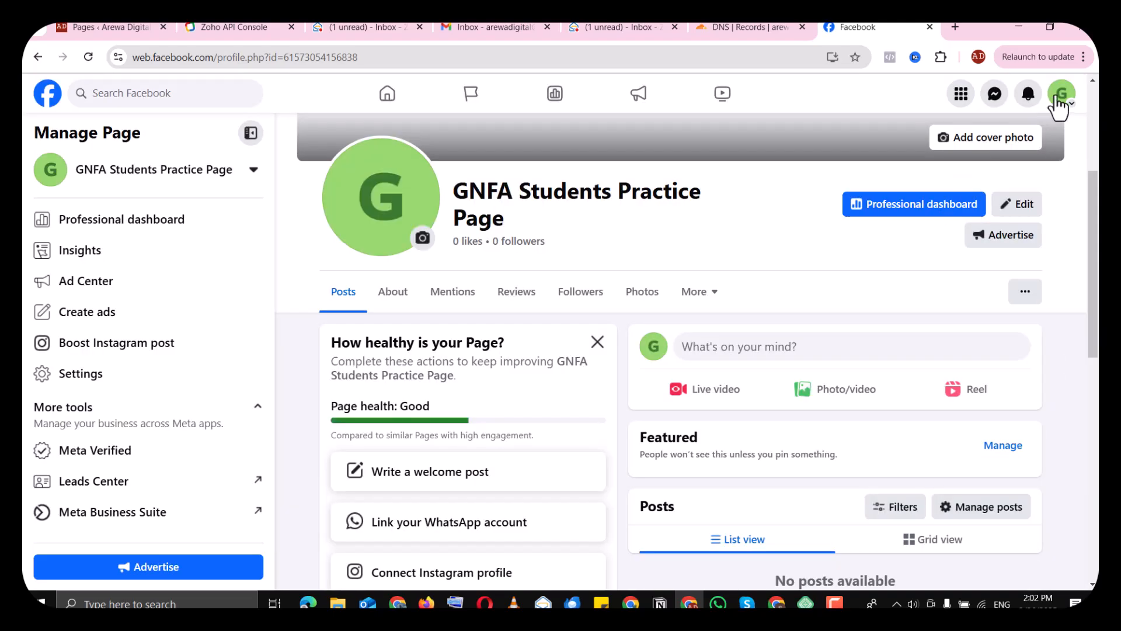
Return from managing the GNFA Students Practice Page to the personal profile and view its profile page
left_click(1058, 97)
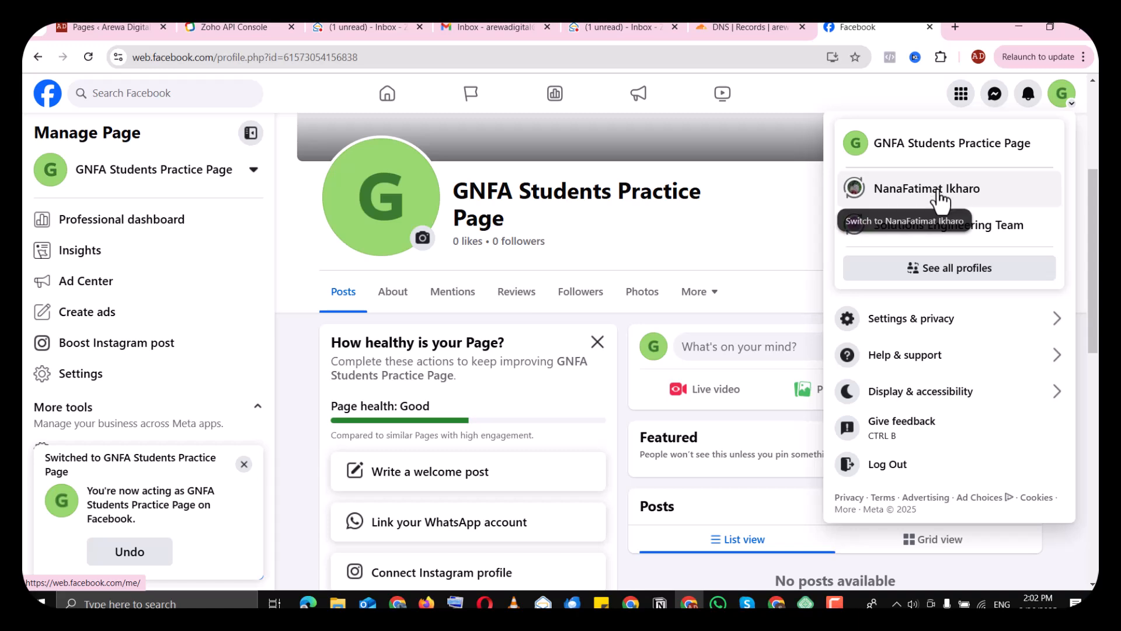
left_click(940, 199)
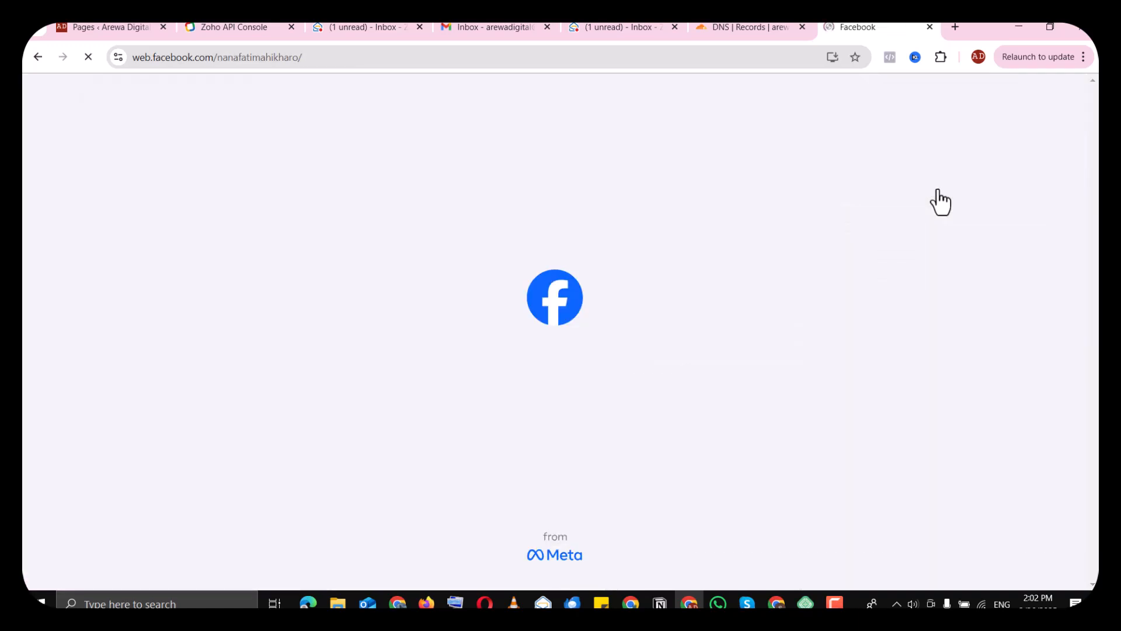
scroll(940, 202, "down", 4)
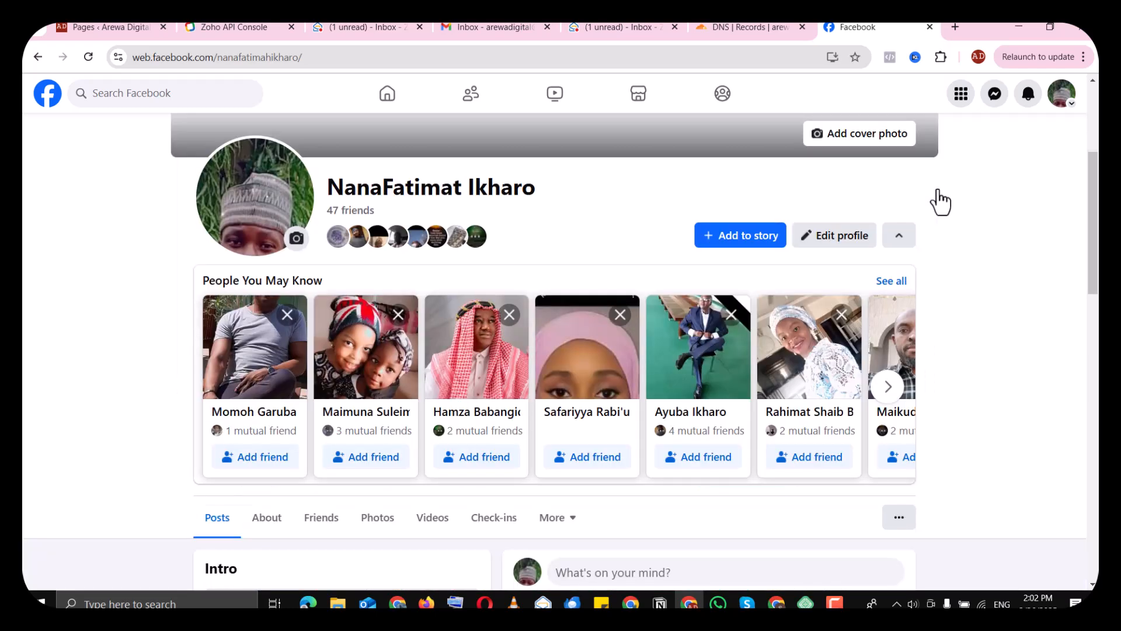
Switch to the GNFA Students Practice Page and open its Meta Business Suite
left_click(1062, 98)
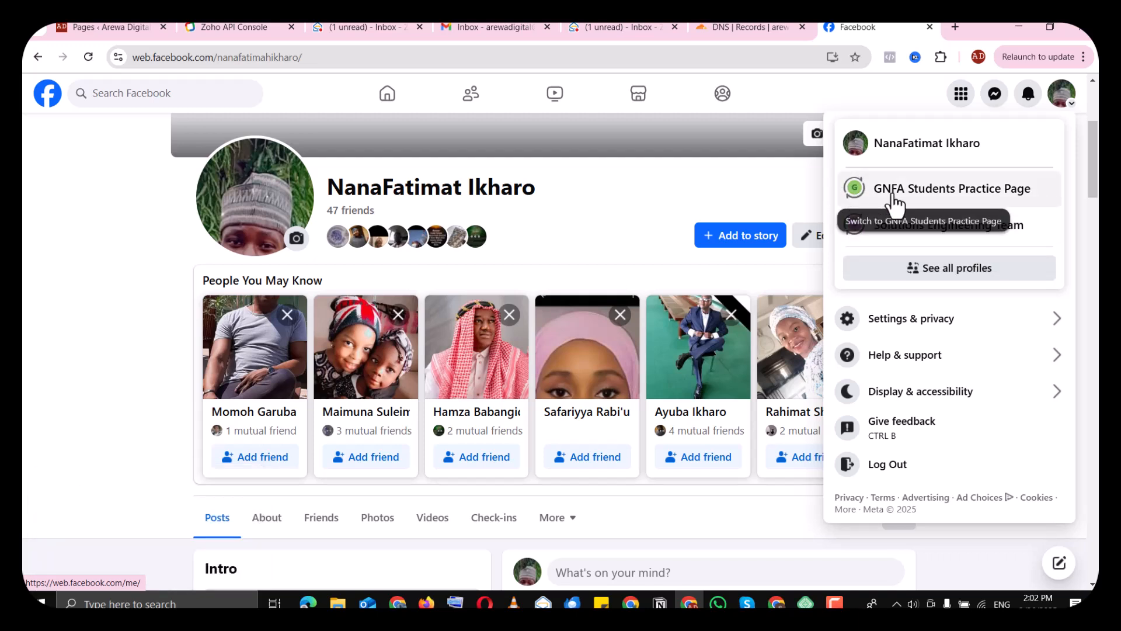
left_click(868, 200)
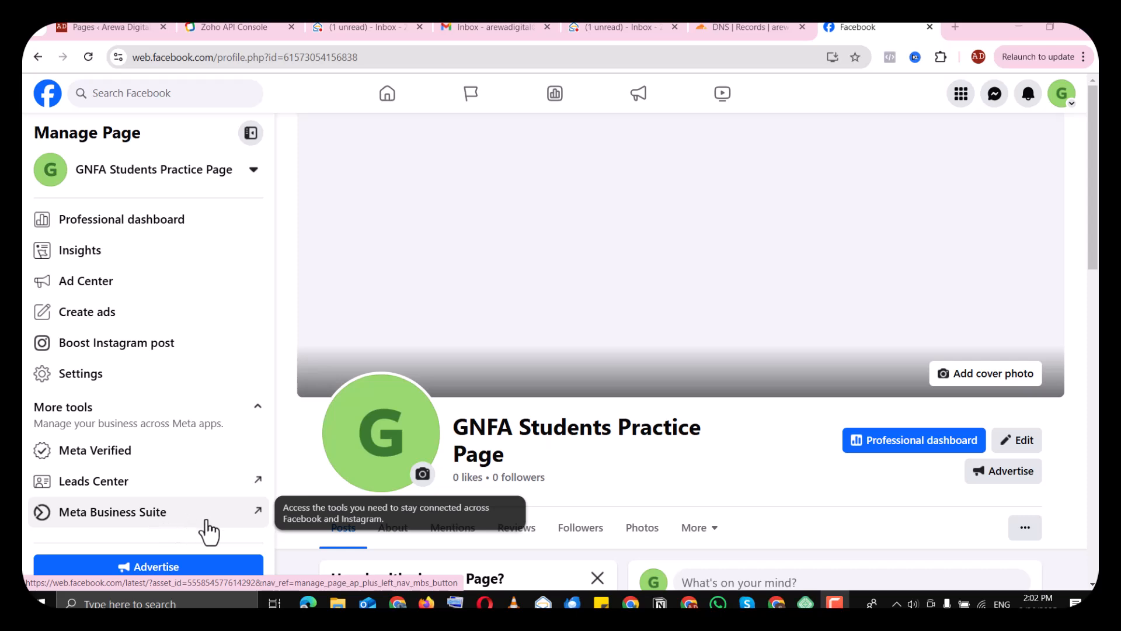
left_click(195, 531)
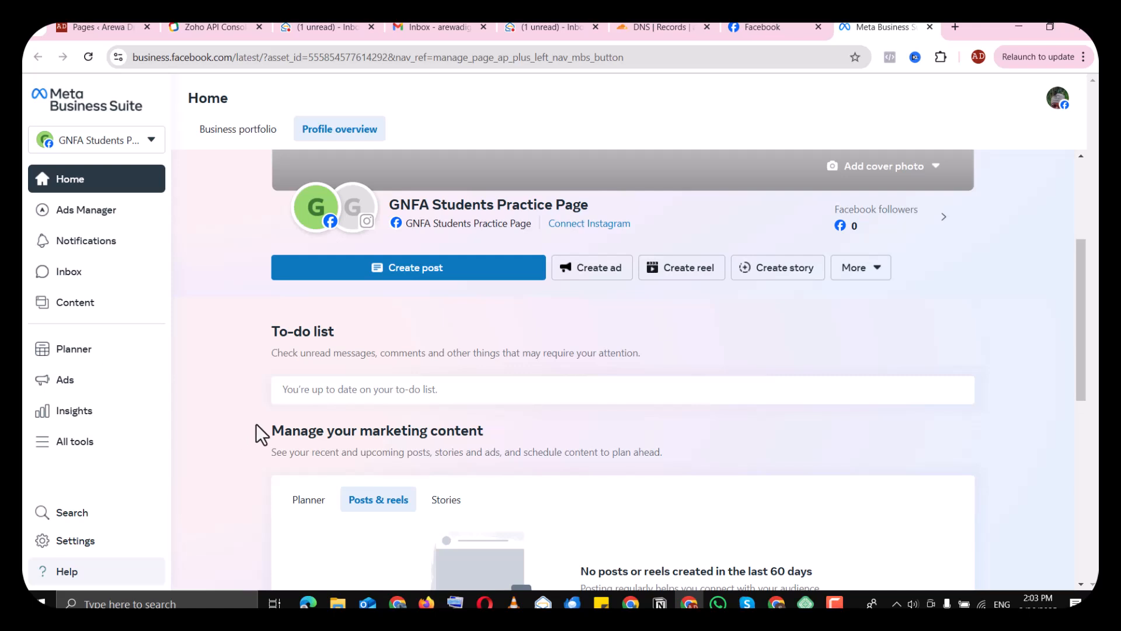
Open Ads Manager from Meta Business Suite's full list of tools
left_click(58, 443)
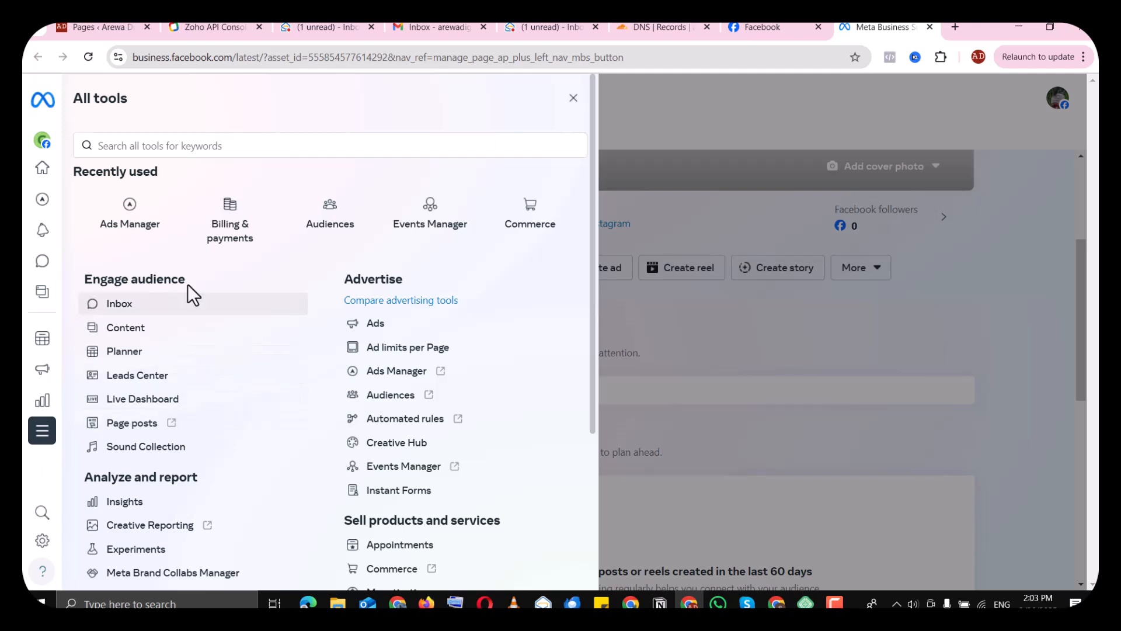
left_click(129, 215)
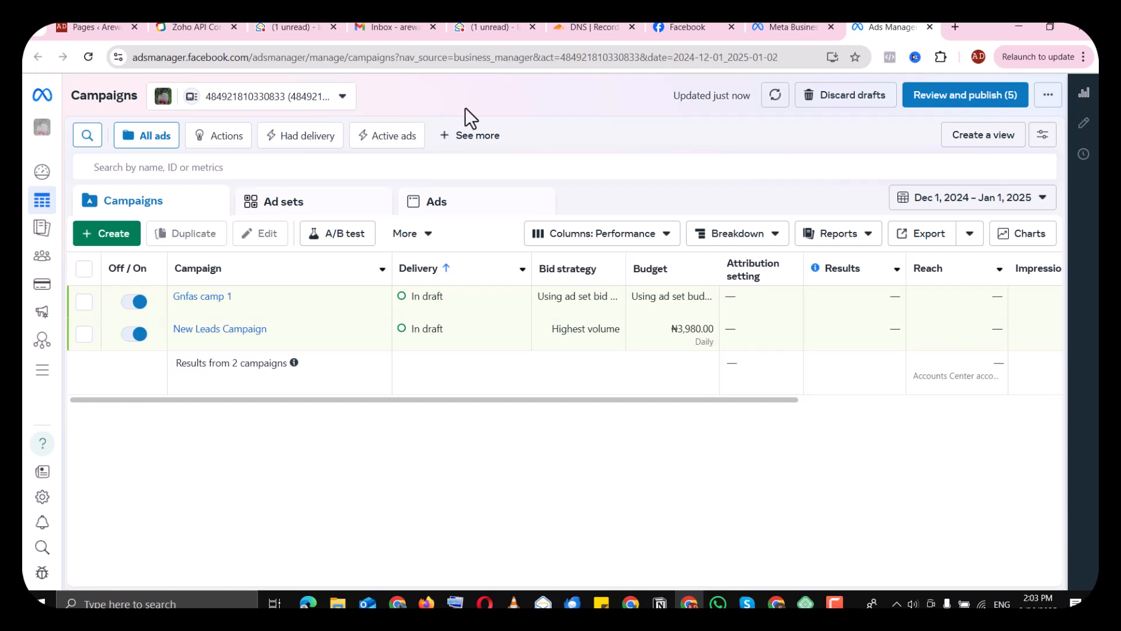
Review the ad accounts under Arewa Digital Agency, Organix NG Business, Quantum Click Business Account, Test BA and the personal account
left_click(341, 99)
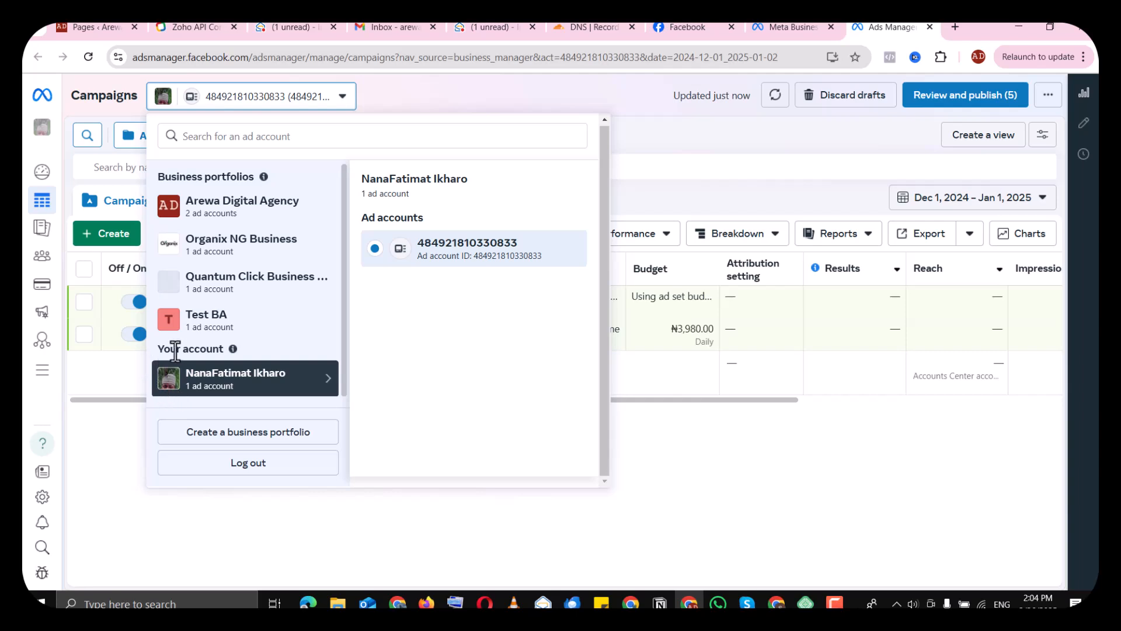
triple_click(199, 350)
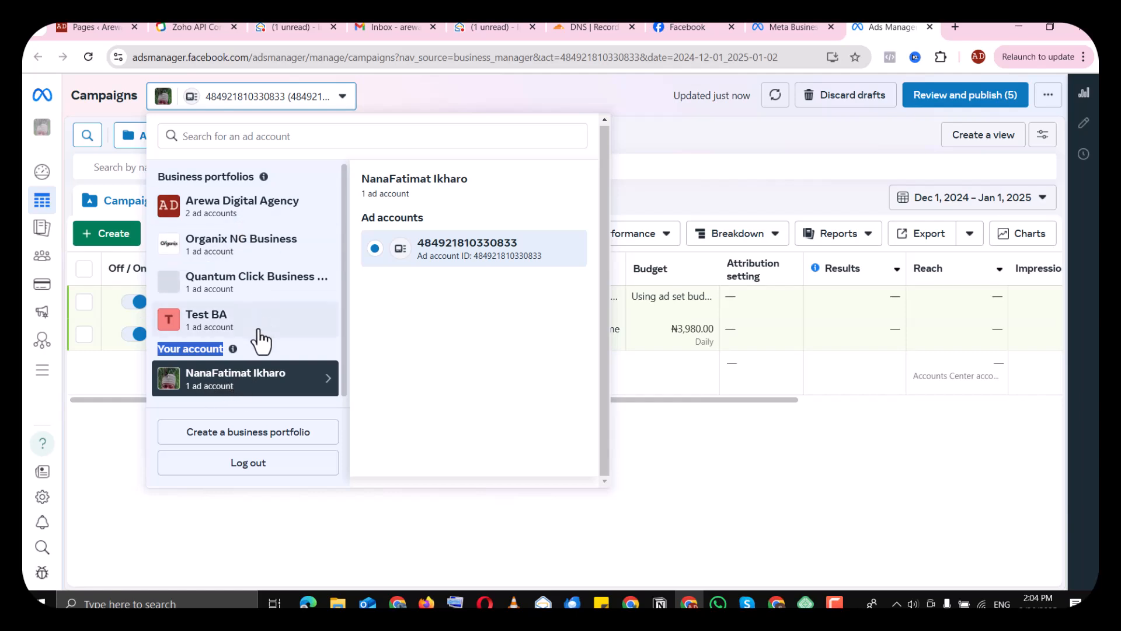
left_click(254, 210)
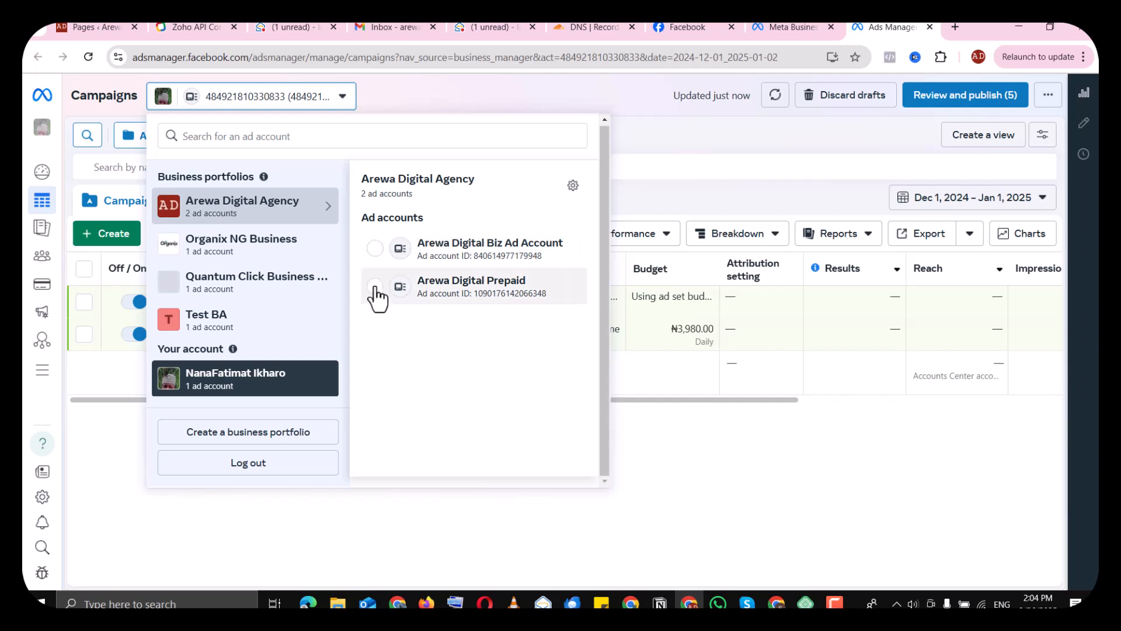
left_click(289, 251)
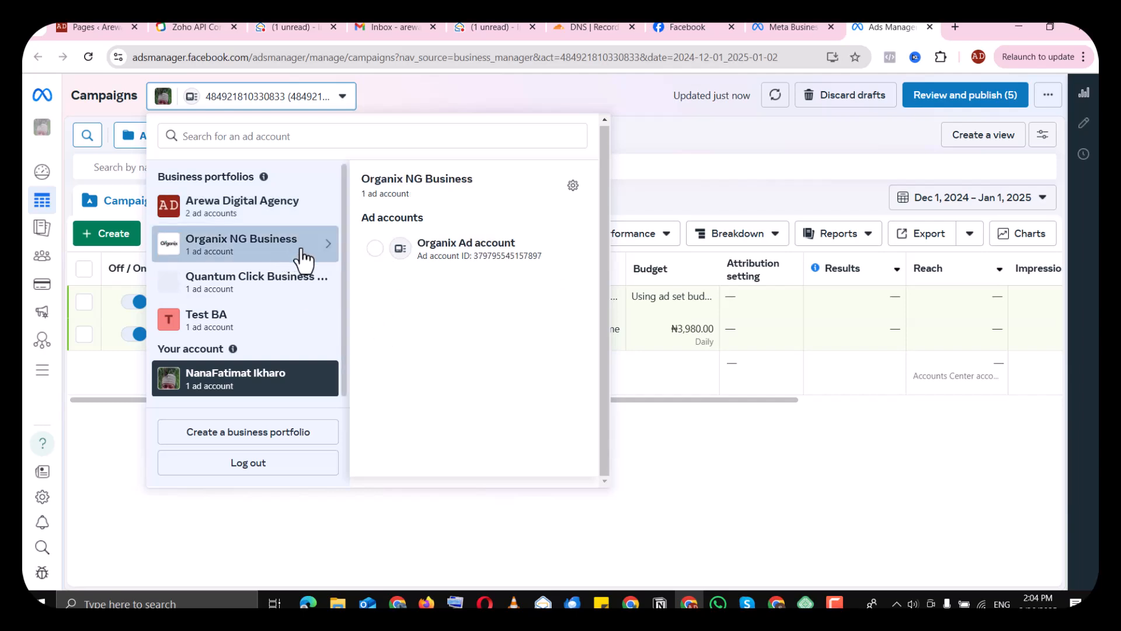
left_click(243, 285)
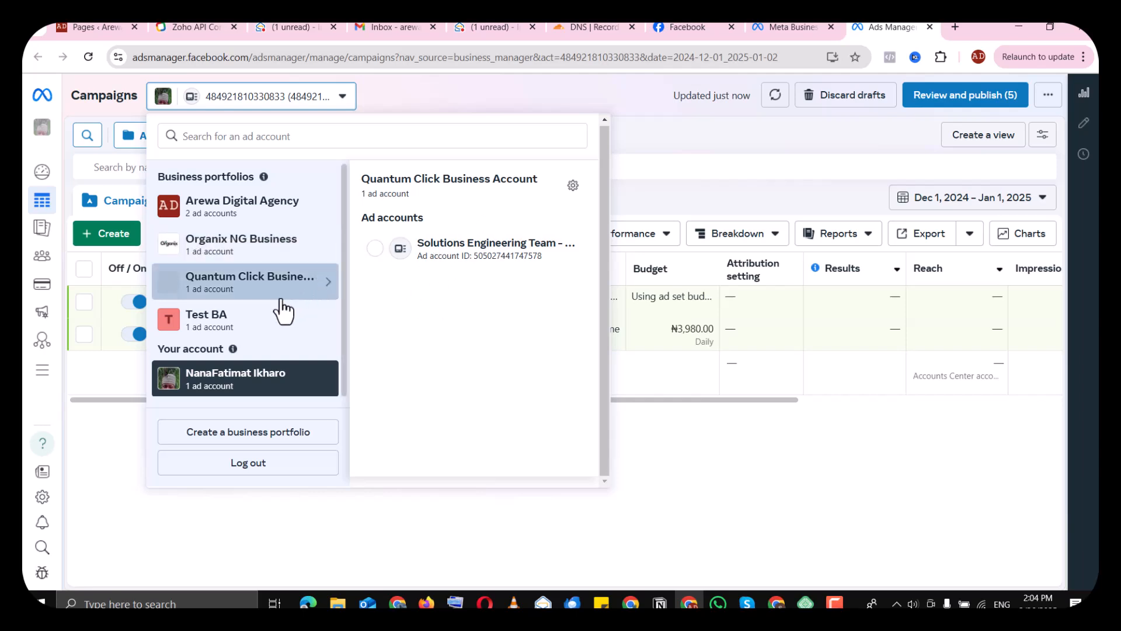
left_click(253, 322)
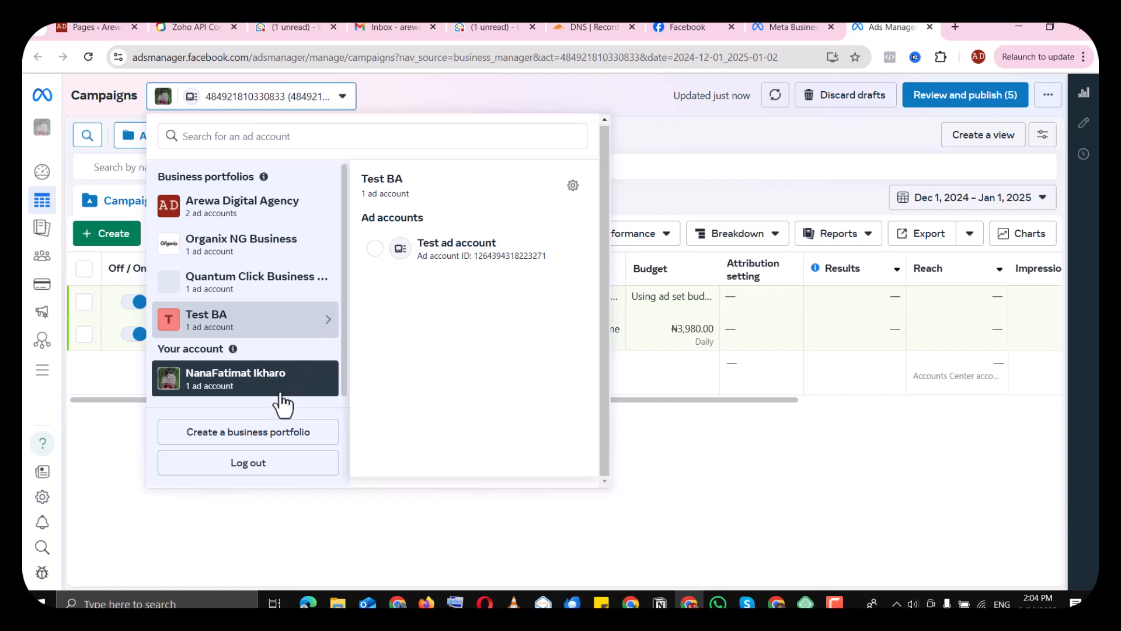
left_click(264, 392)
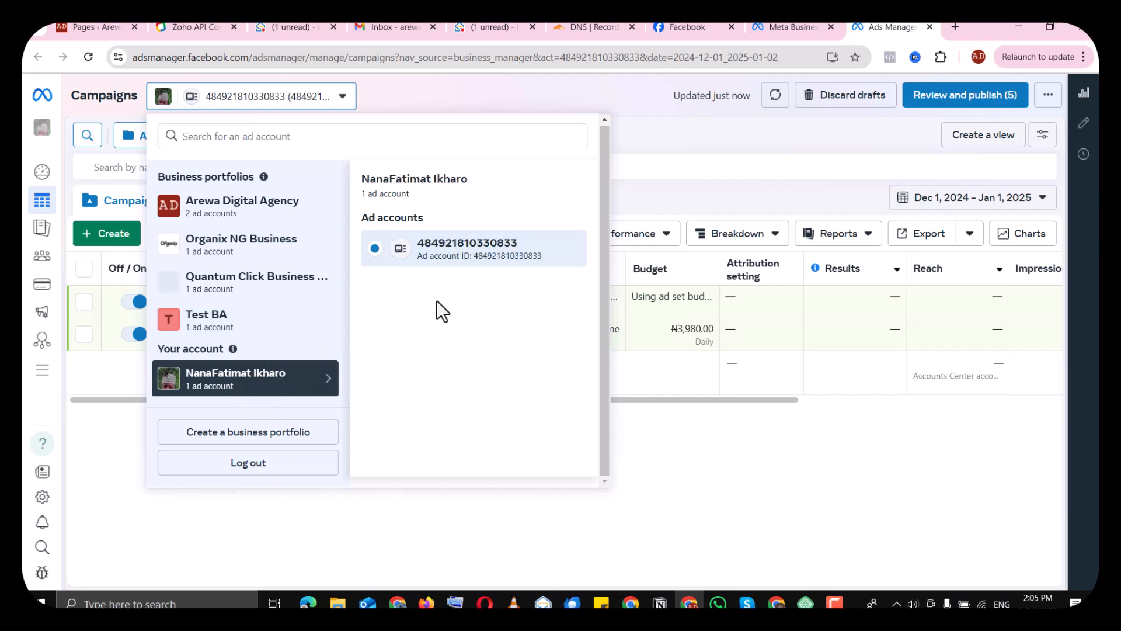
left_click(629, 113)
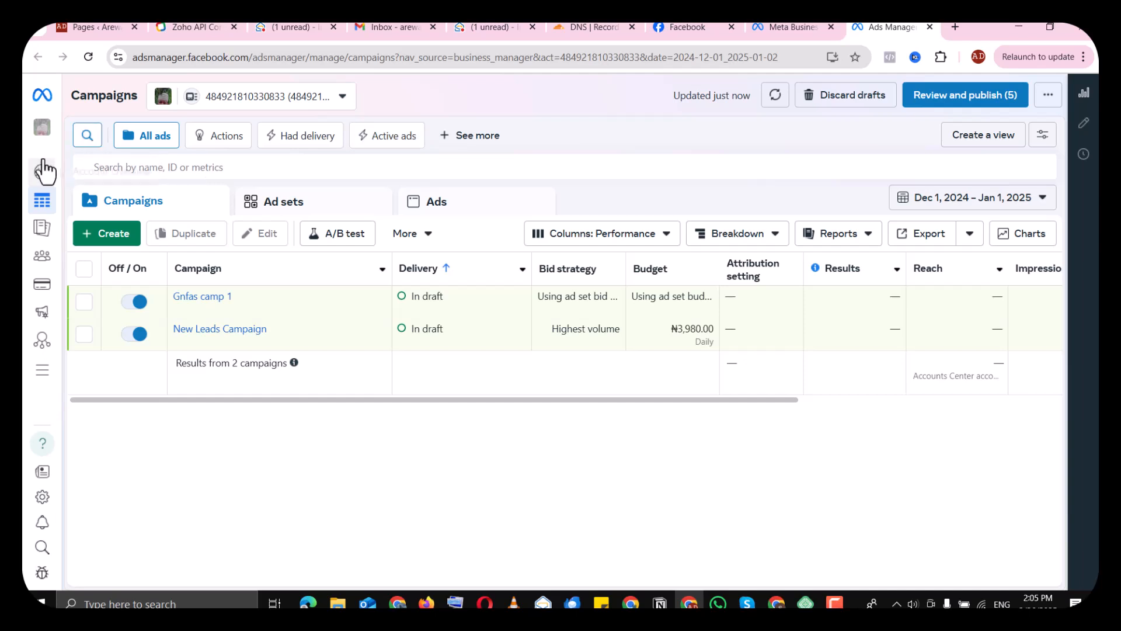
Examine the business portfolio creation form in Meta Business Suite and close it without creating a portfolio
mouse_move(41, 149)
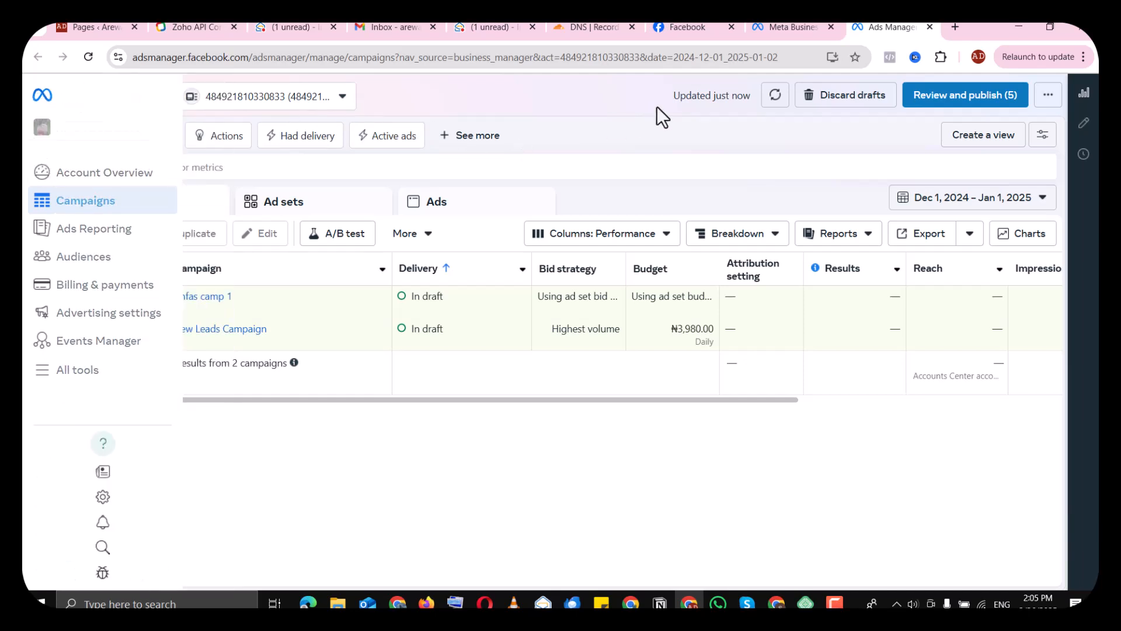
left_click(769, 26)
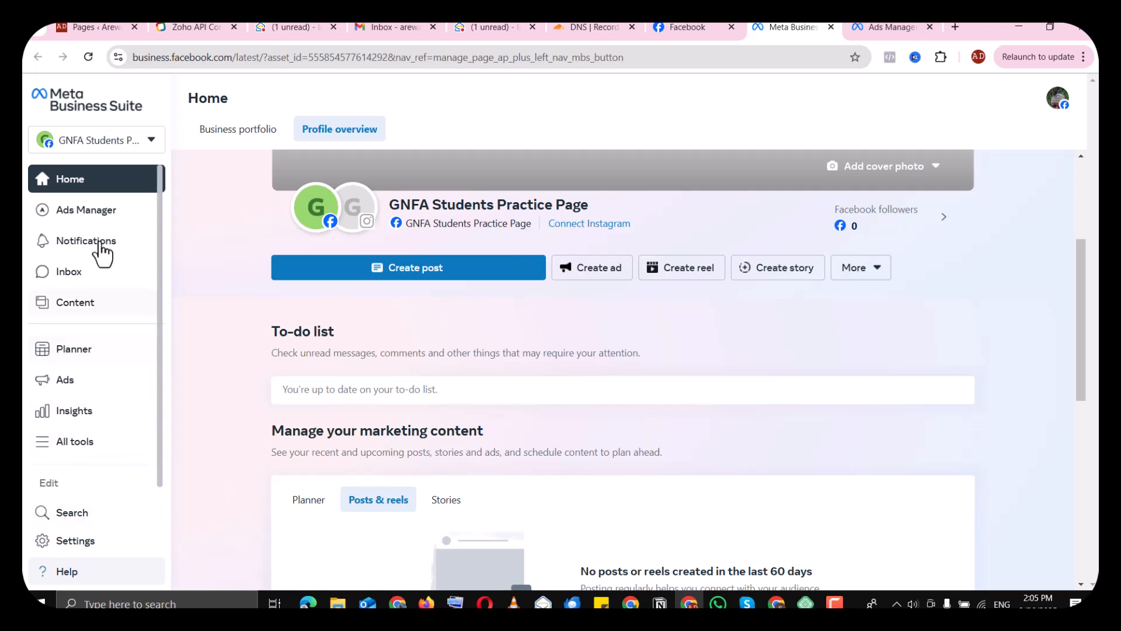
left_click(143, 141)
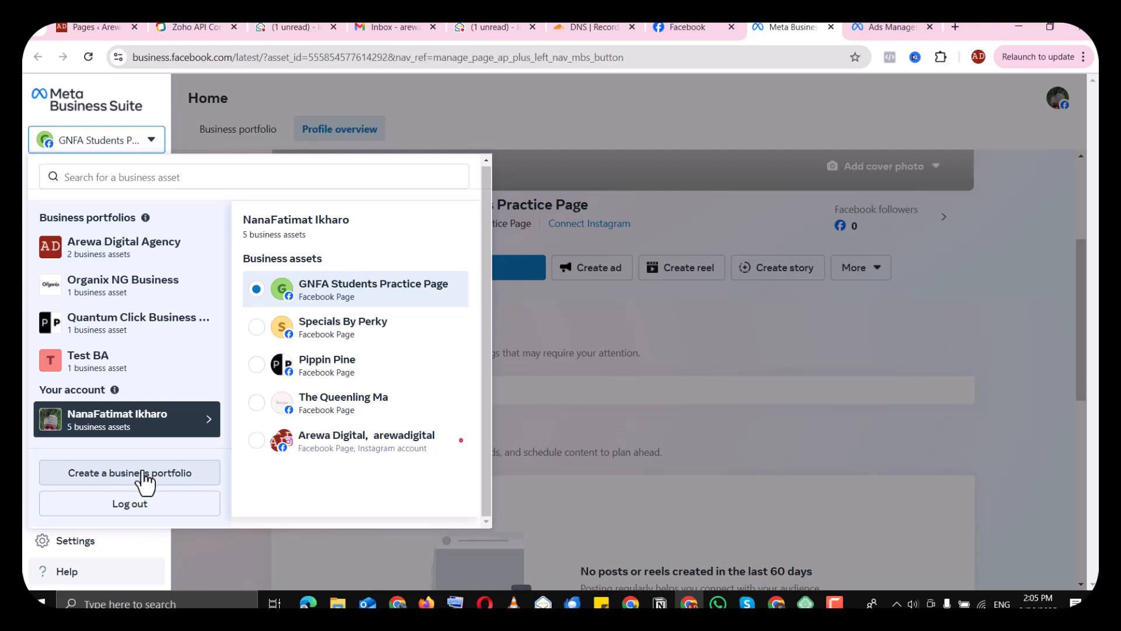
left_click(118, 474)
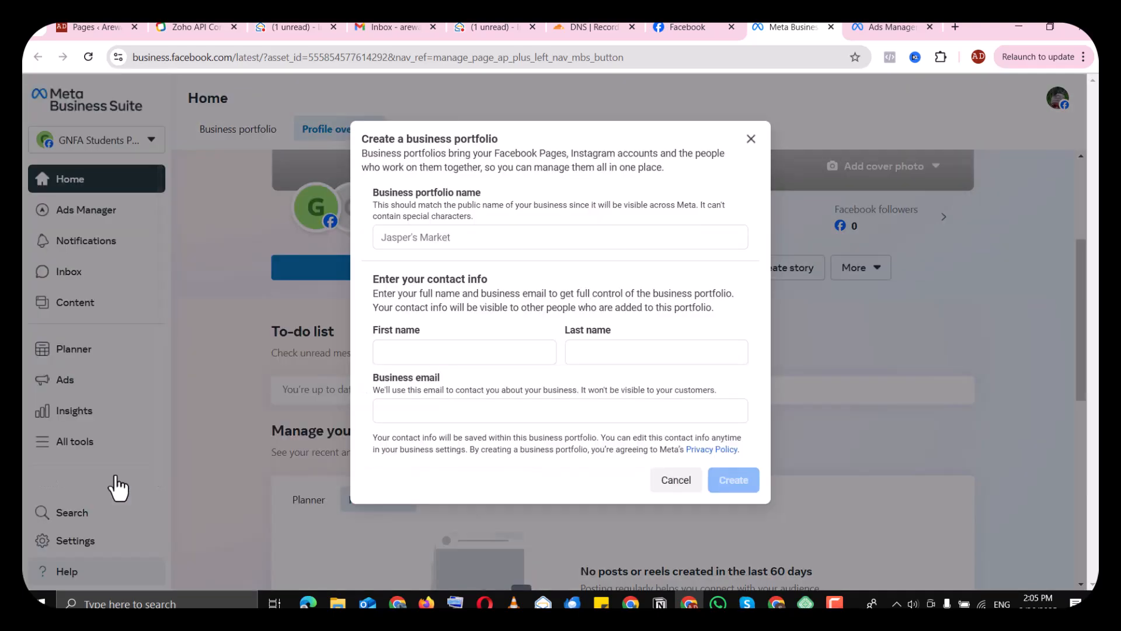
left_click(460, 240)
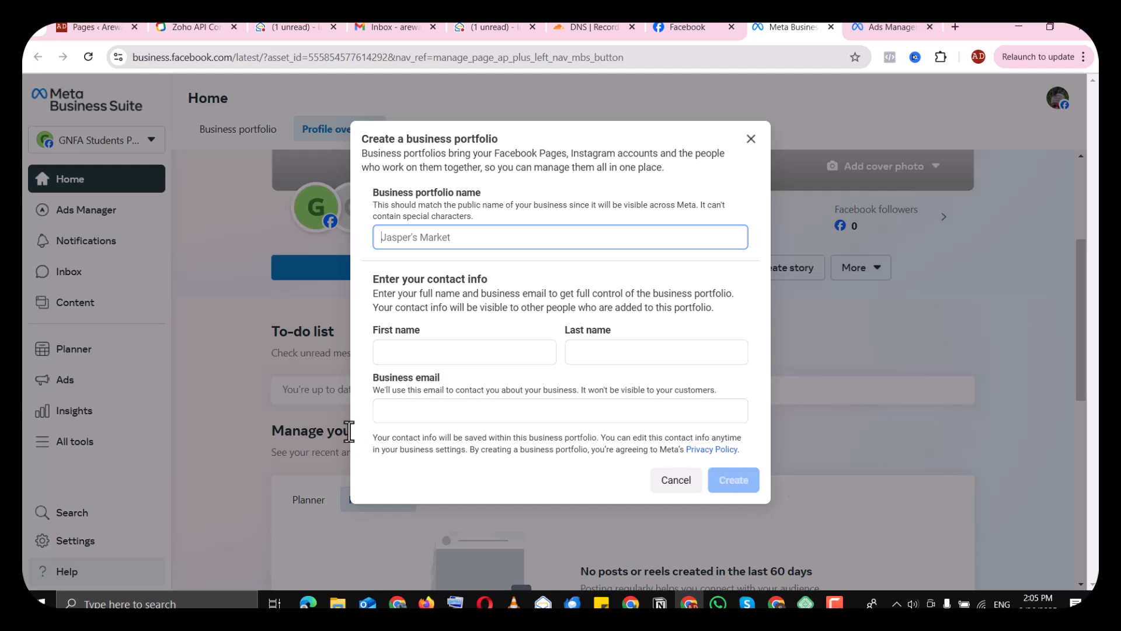
left_click(750, 139)
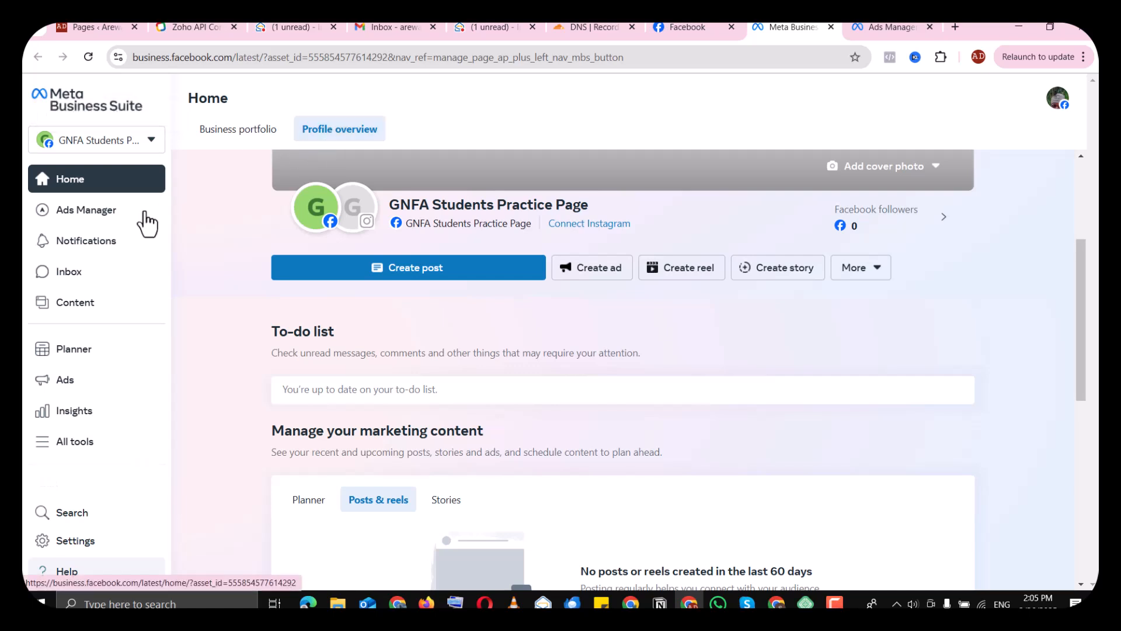
Return to Ads Manager and check which ad account is selected in the list of accounts
left_click(909, 28)
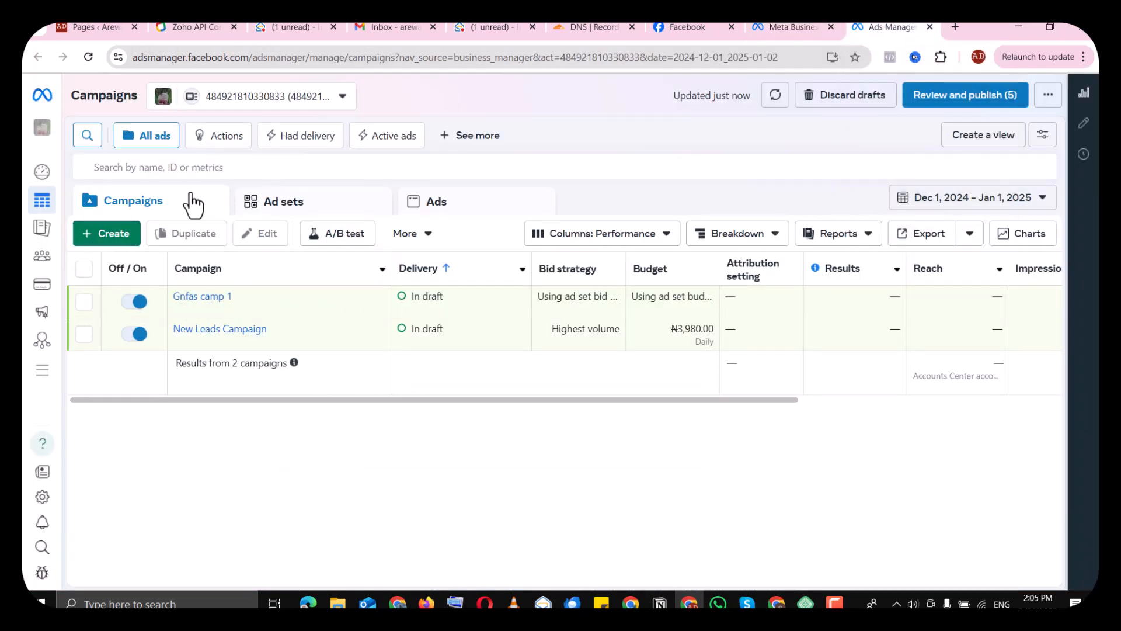
left_click(305, 104)
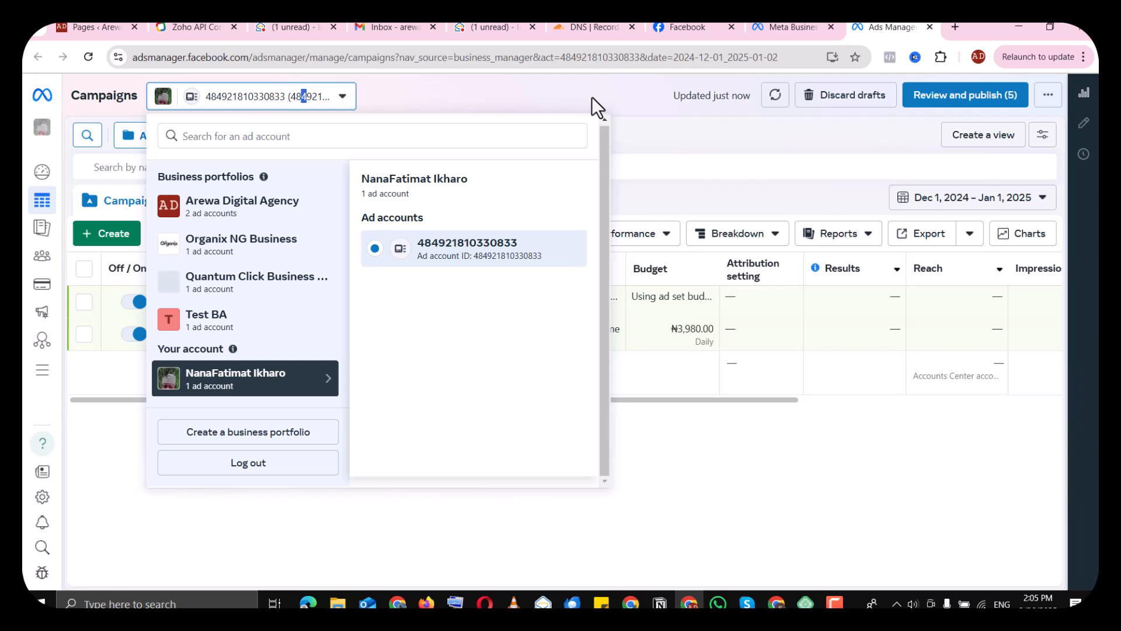
left_click(668, 120)
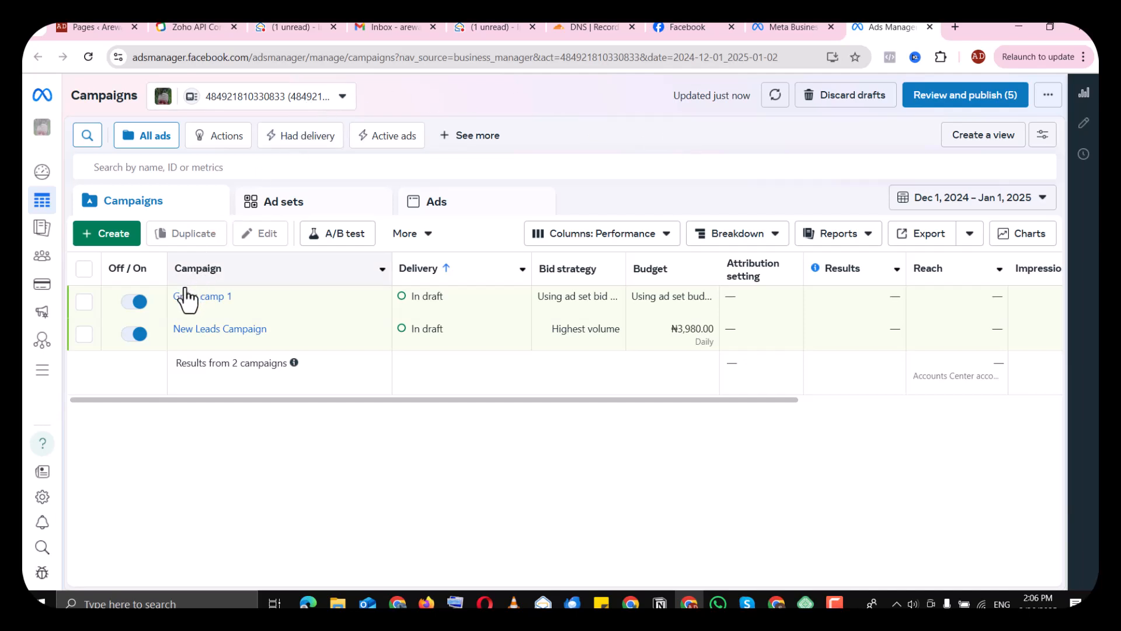
Switch to the Organix Ad account under Organix NG Business and open its billing and payment activity
mouse_move(50, 301)
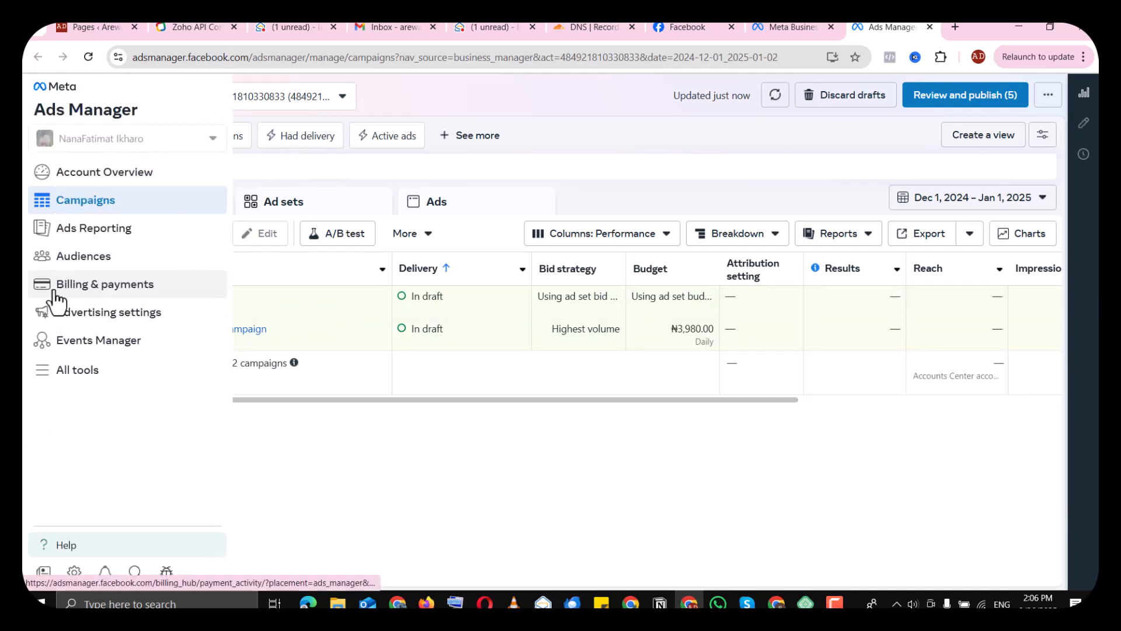
left_click(331, 107)
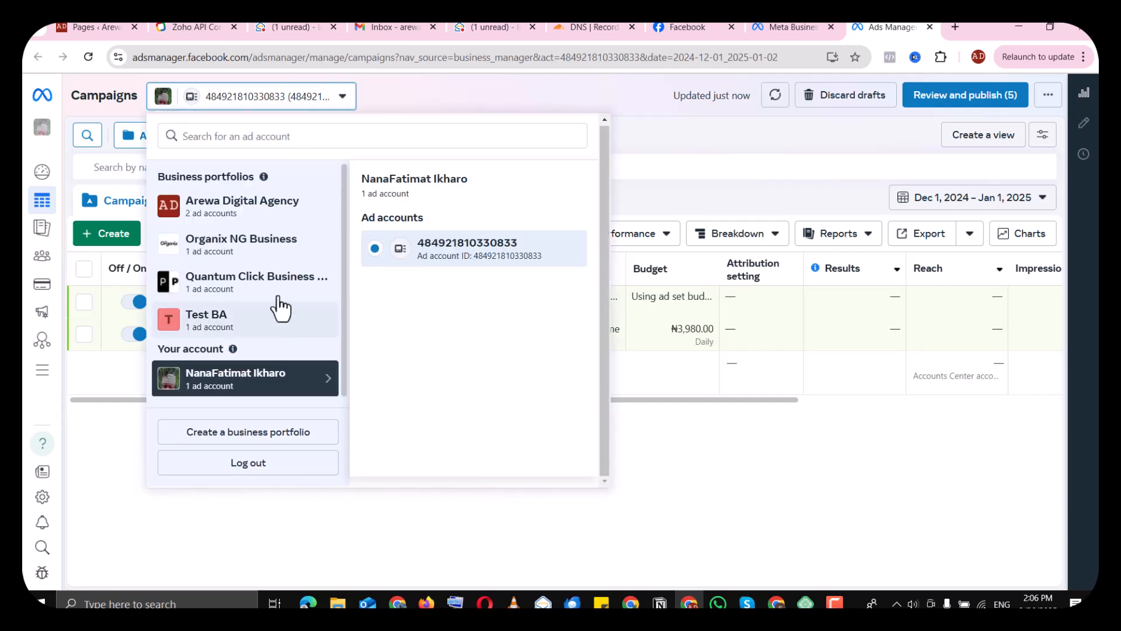
left_click(308, 261)
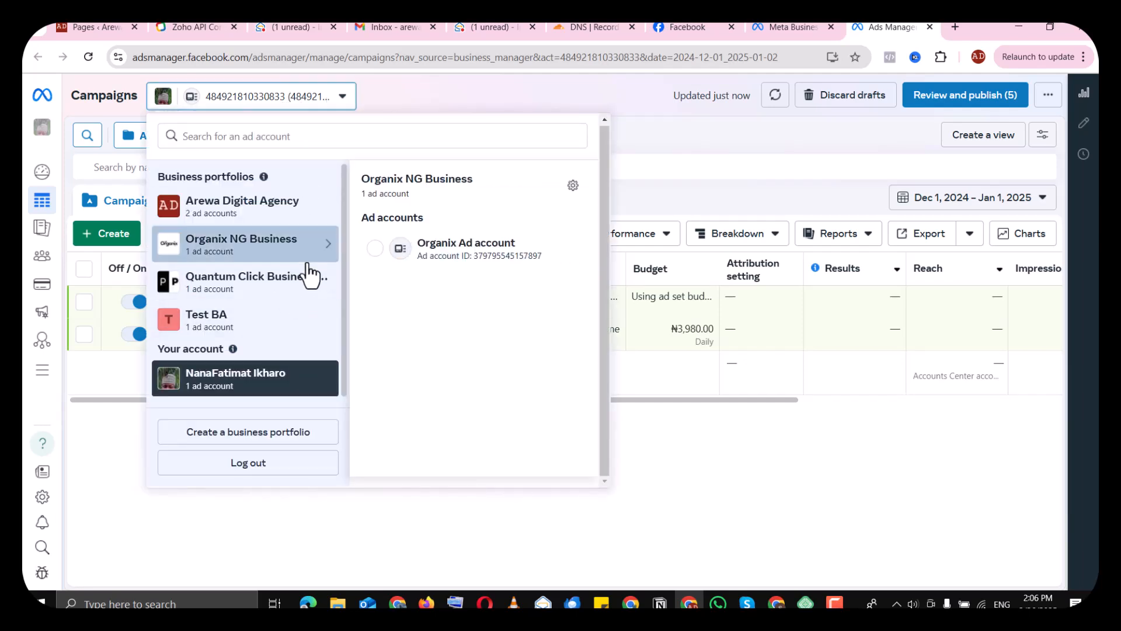
left_click(453, 263)
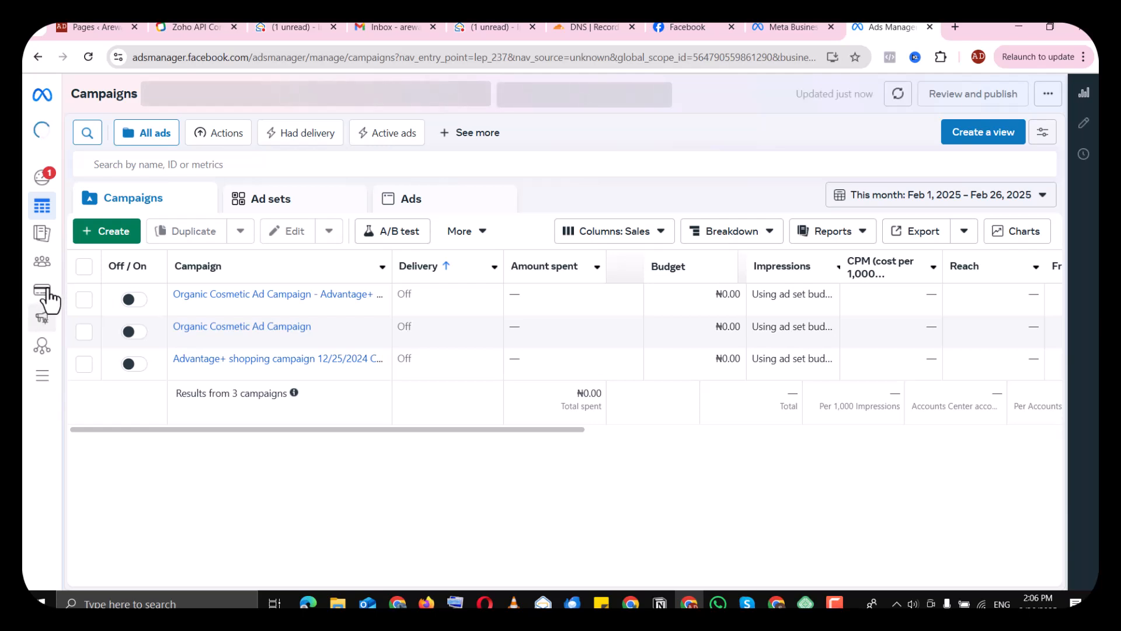
mouse_move(47, 295)
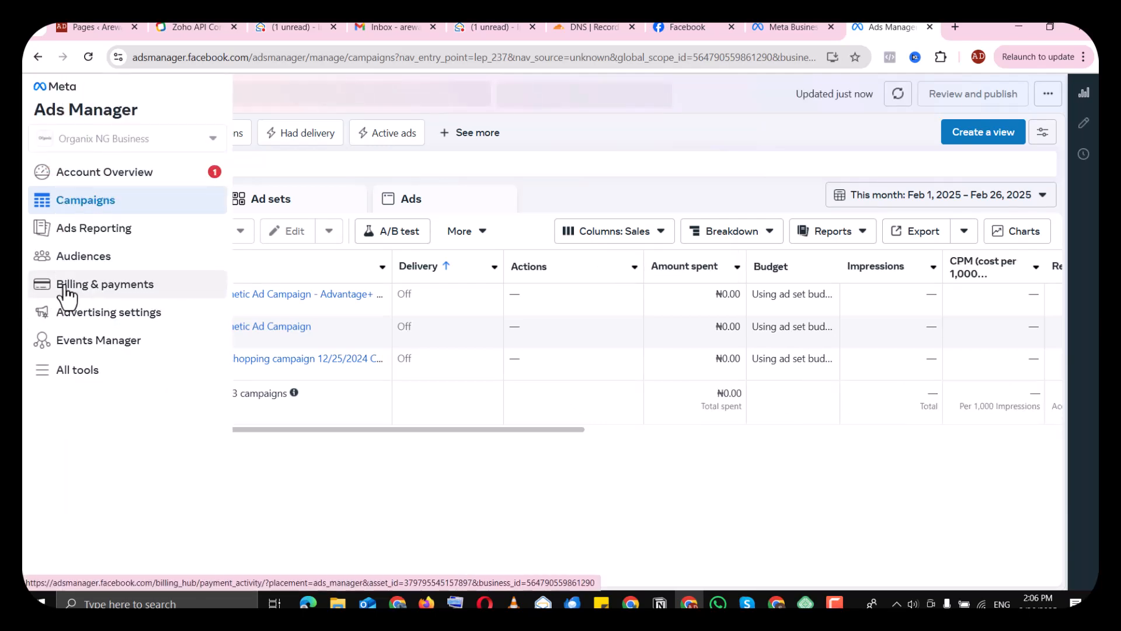
left_click(67, 295)
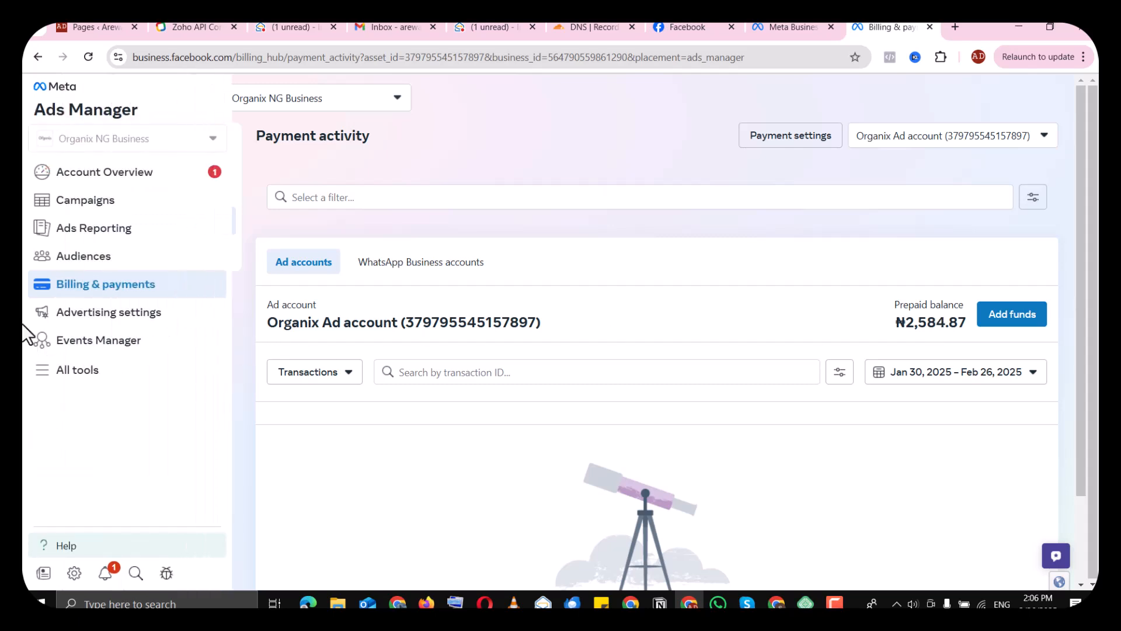
Check the prepaid balance in the personal account's payment activity and return to that account's campaigns
left_click(388, 104)
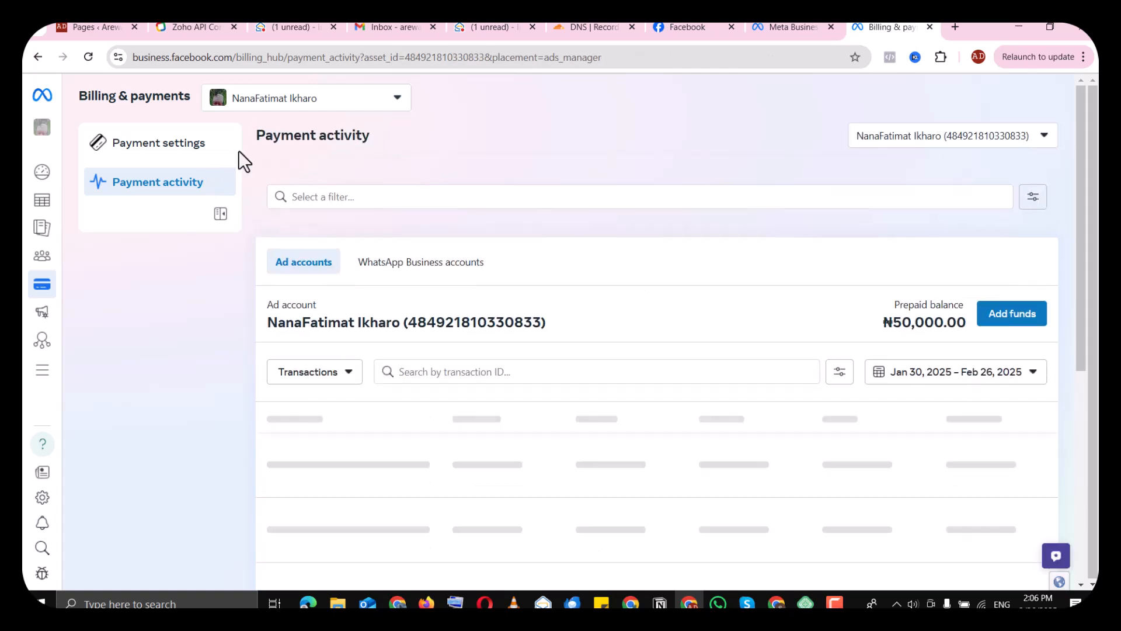
double_click(932, 325)
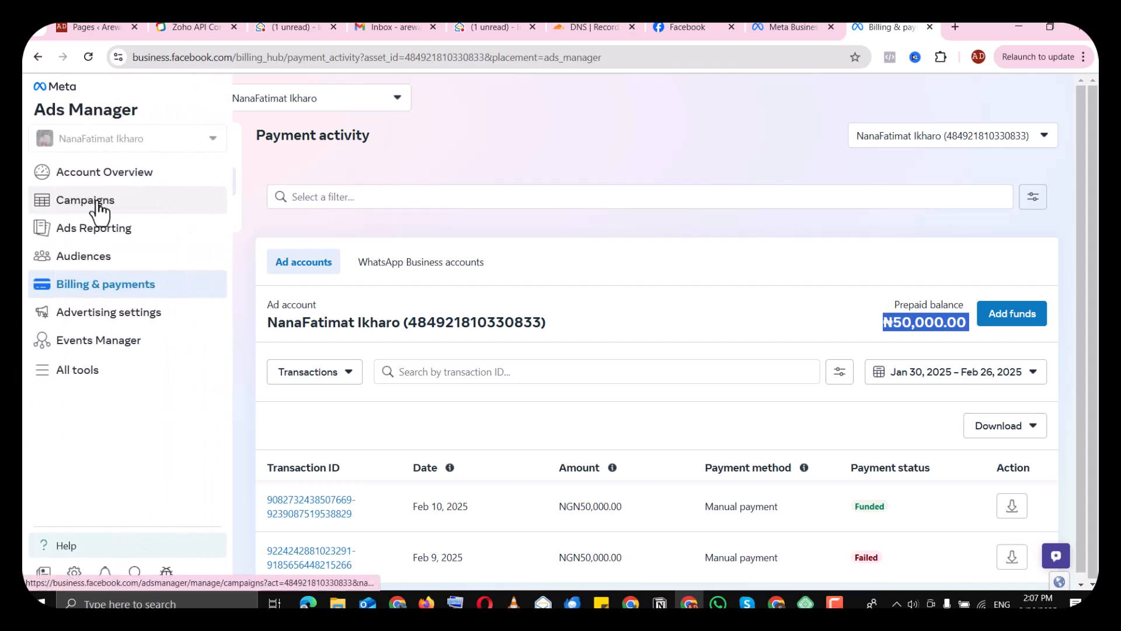
left_click(101, 208)
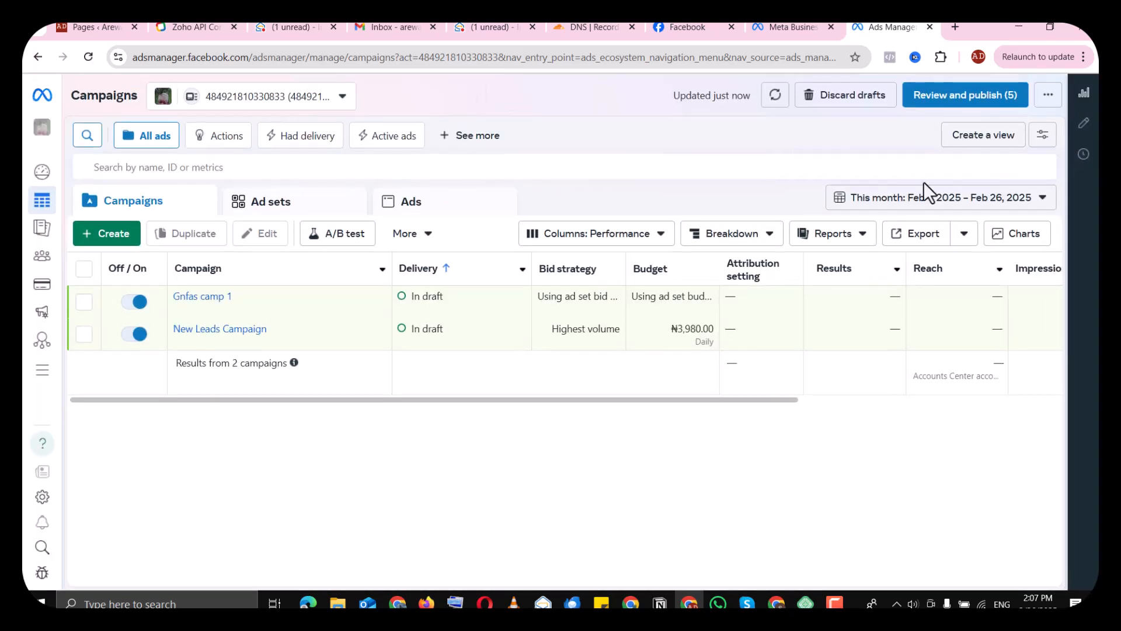
Start creating a new campaign and look over the buying type and the available campaign objectives
left_click(93, 237)
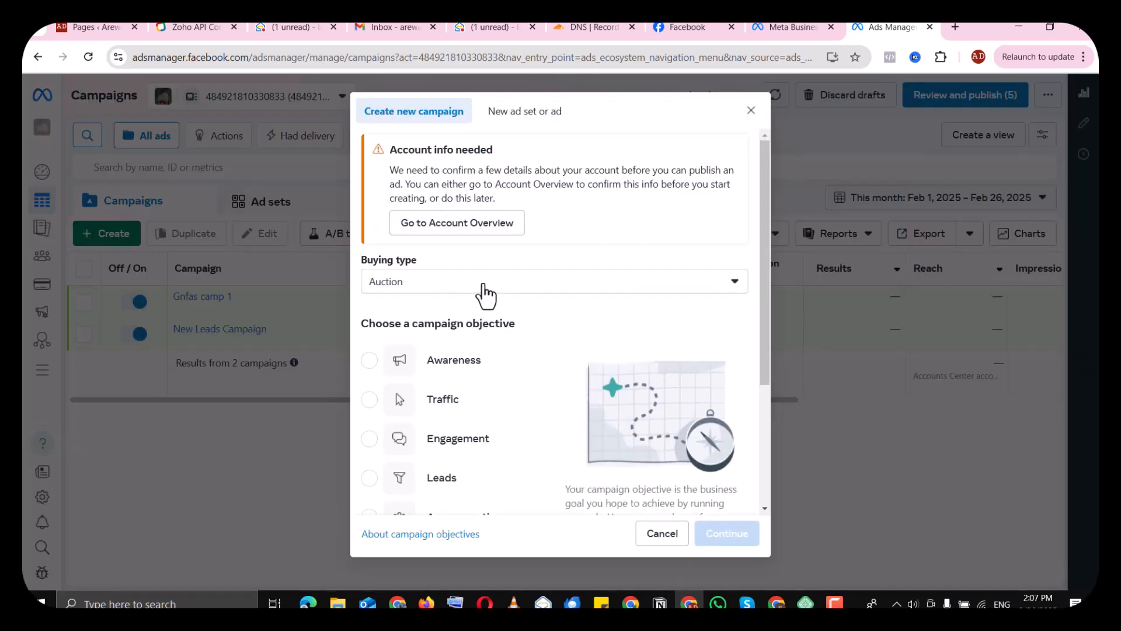
scroll(503, 375, "down", 3)
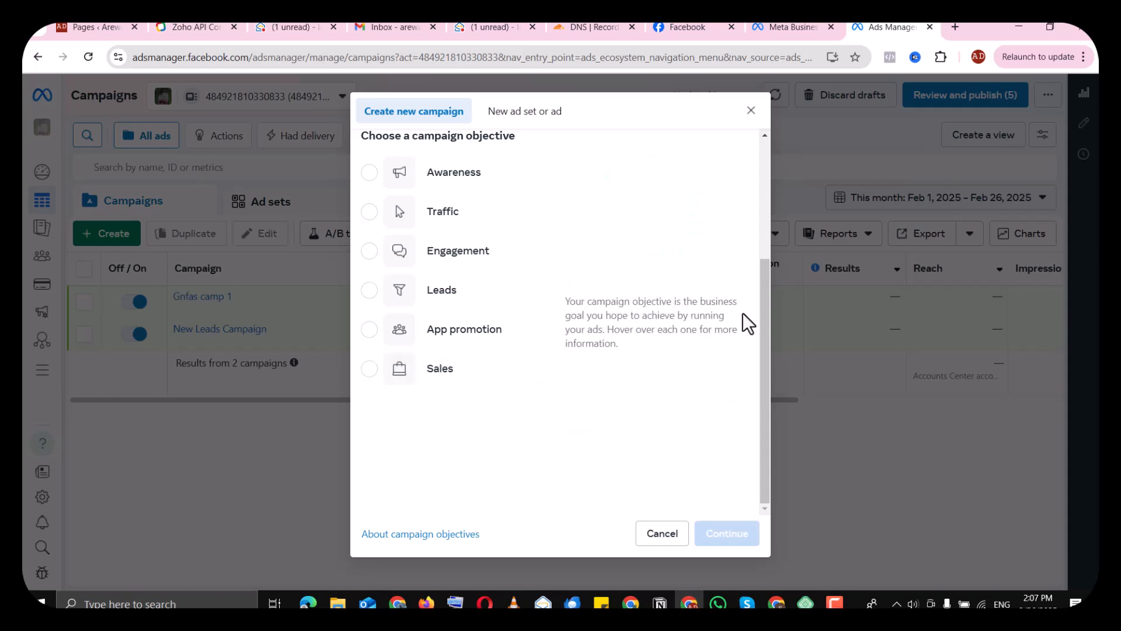
left_click_drag(762, 327, 772, 243)
scroll(593, 271, "up", 2)
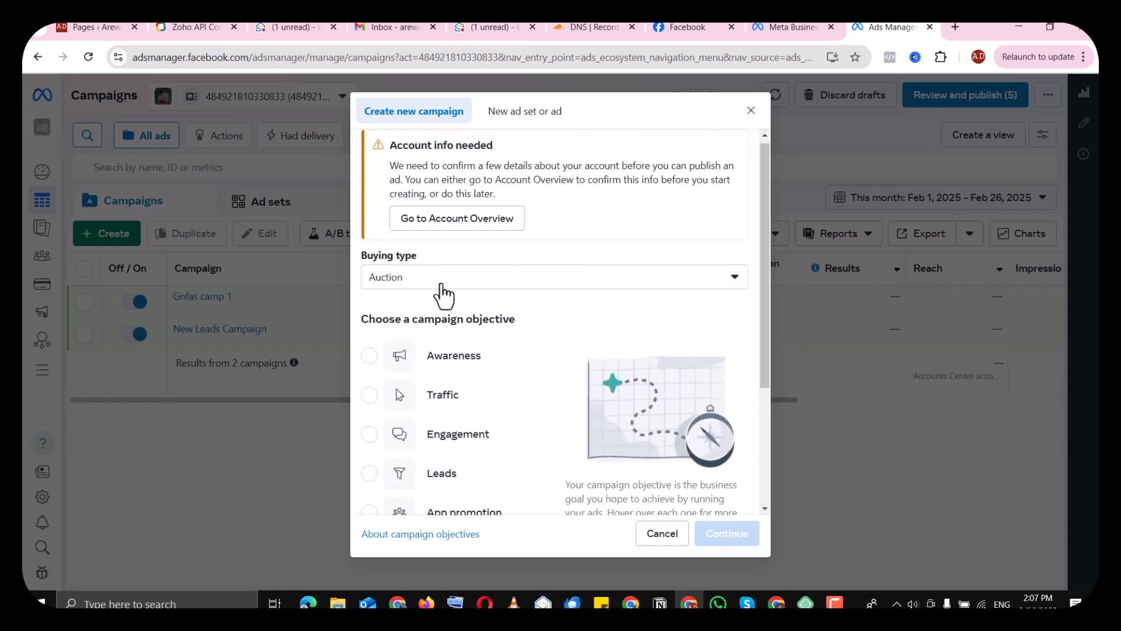
left_click_drag(765, 214, 772, 330)
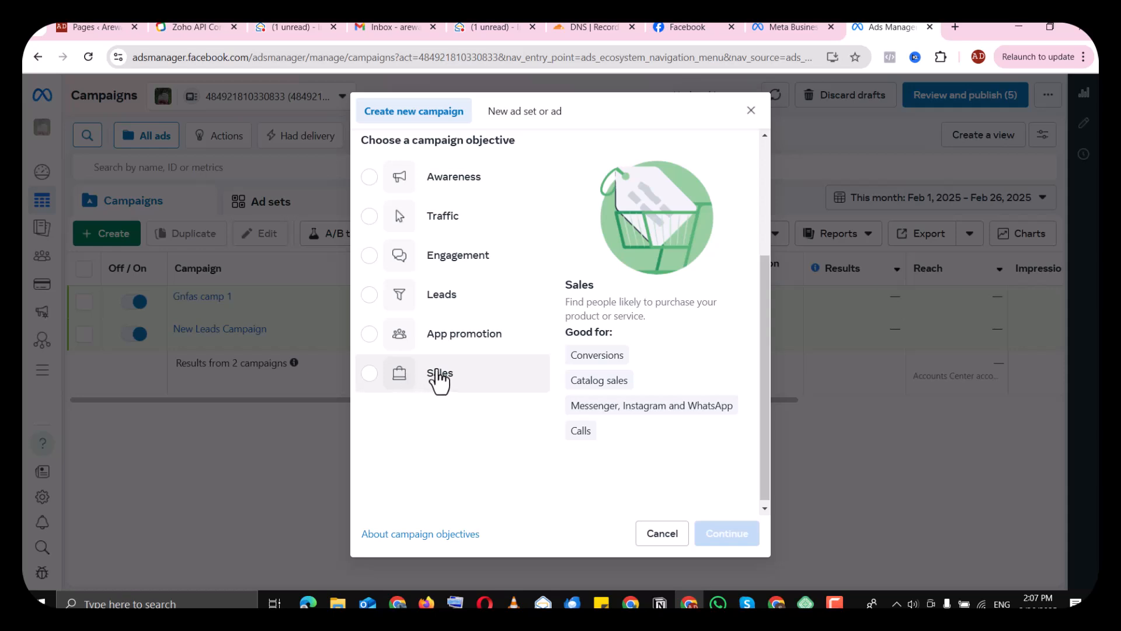
Compare the descriptions of the Sales, Awareness, Traffic, Engagement, Leads and App promotion objectives by selecting each one
left_click(369, 373)
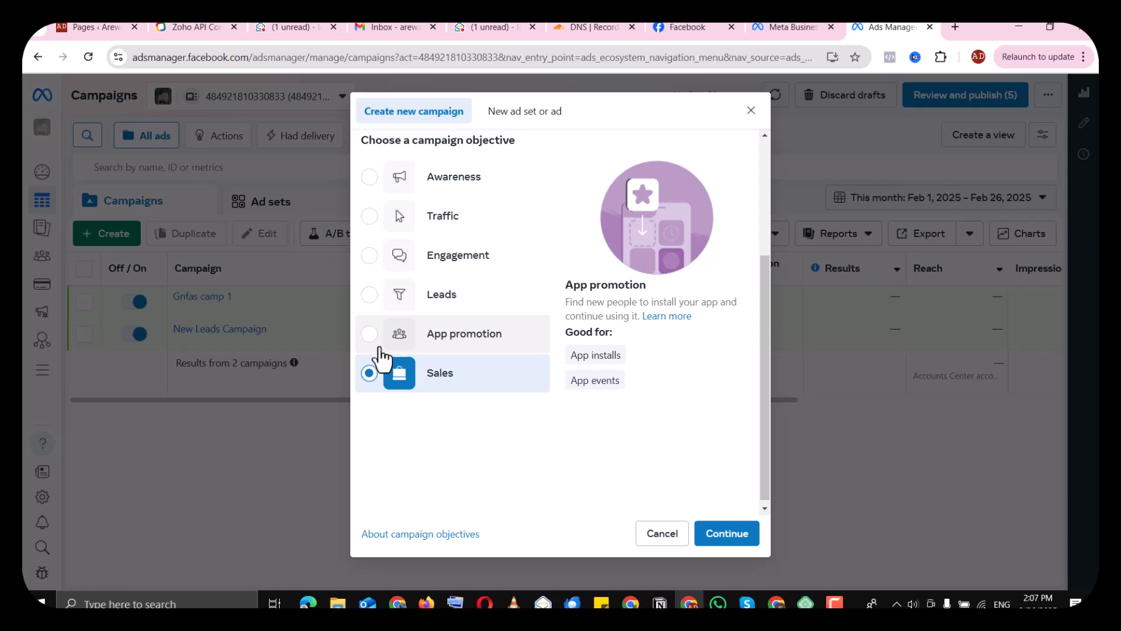
left_click(368, 188)
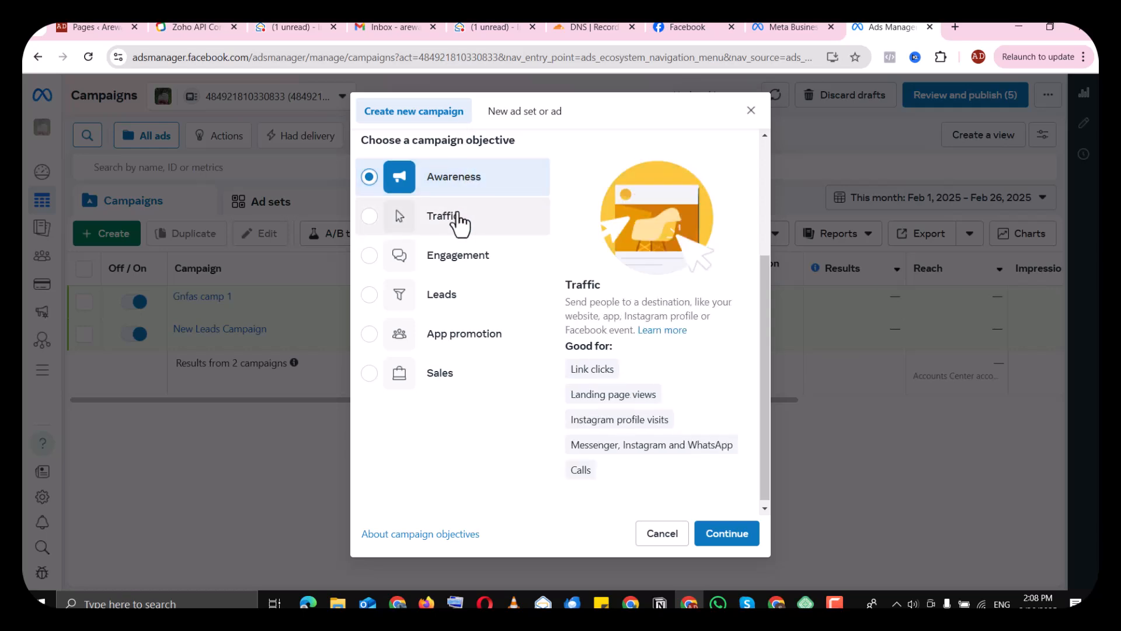
left_click(370, 227)
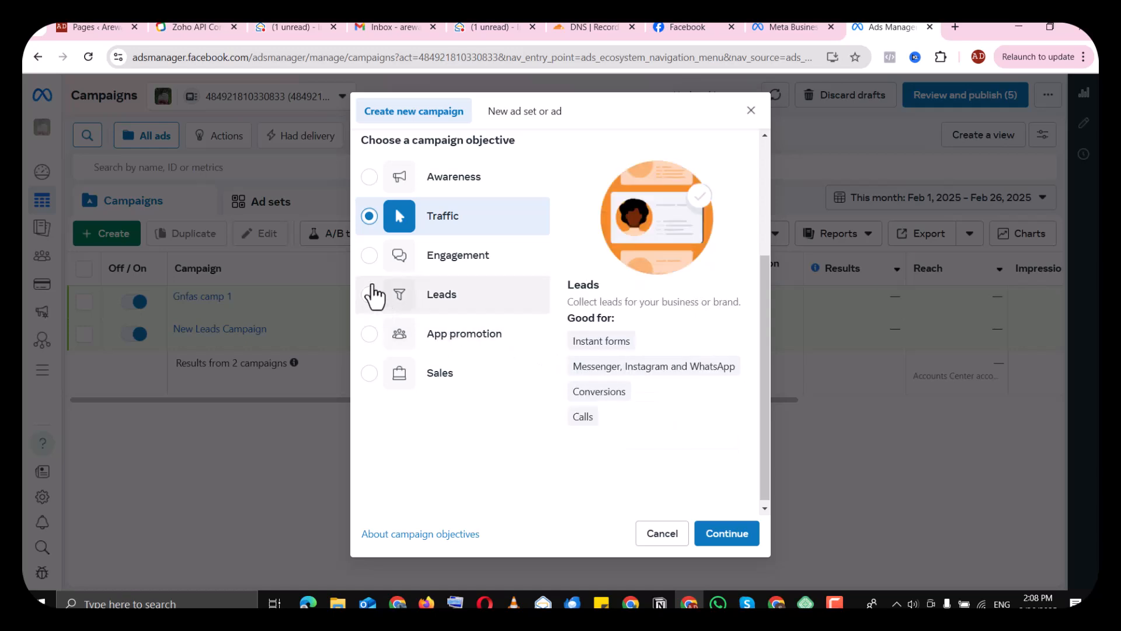
left_click(370, 256)
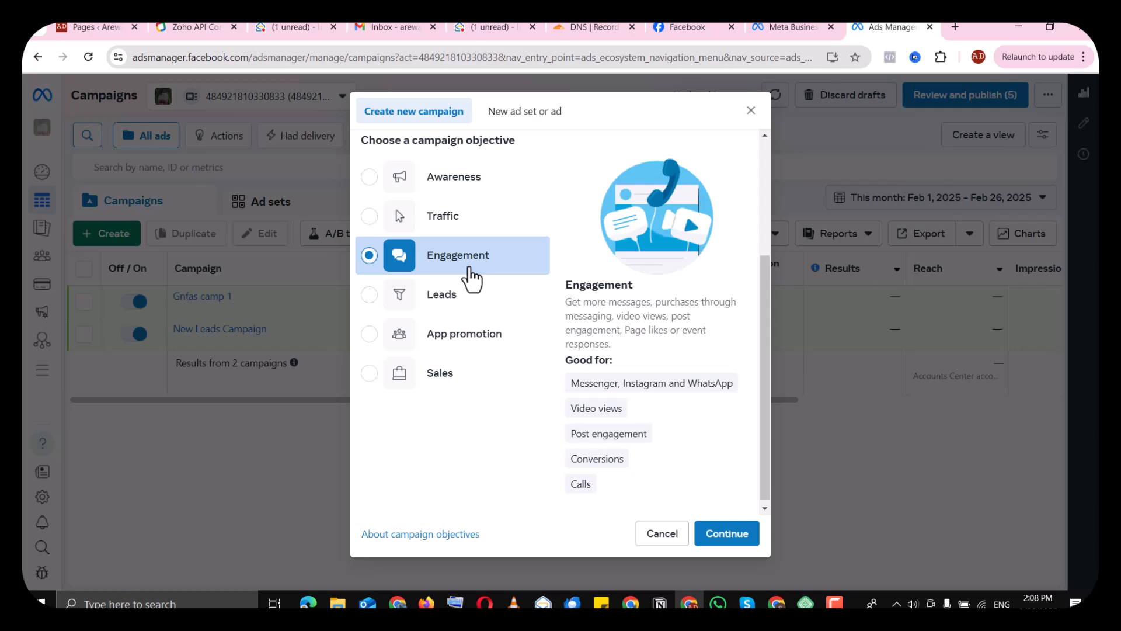
left_click(415, 303)
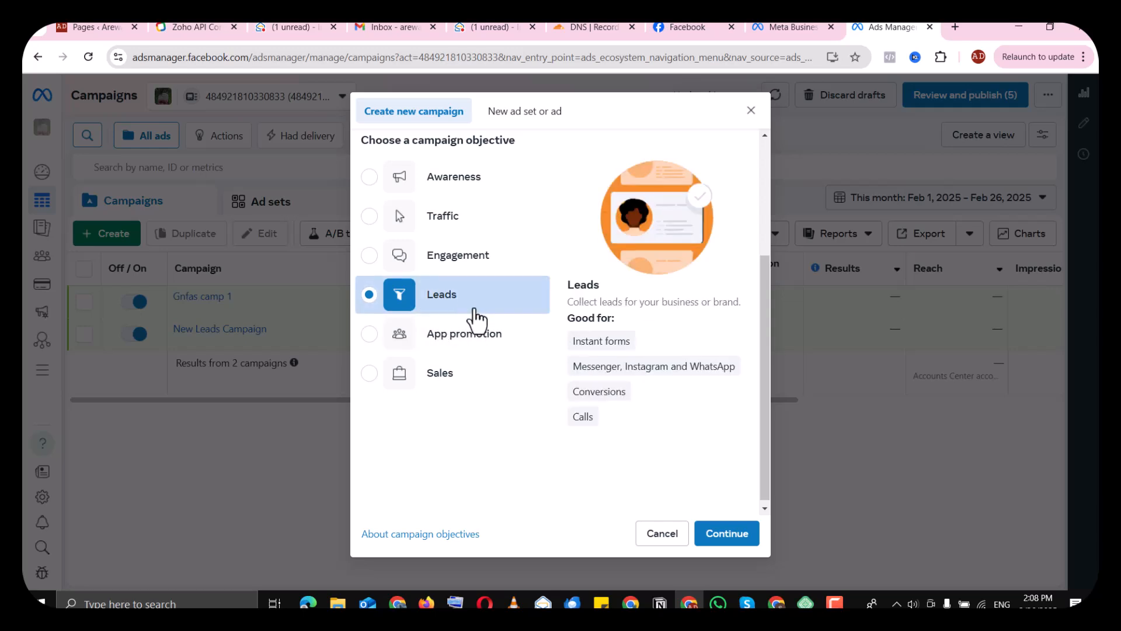
left_click(460, 350)
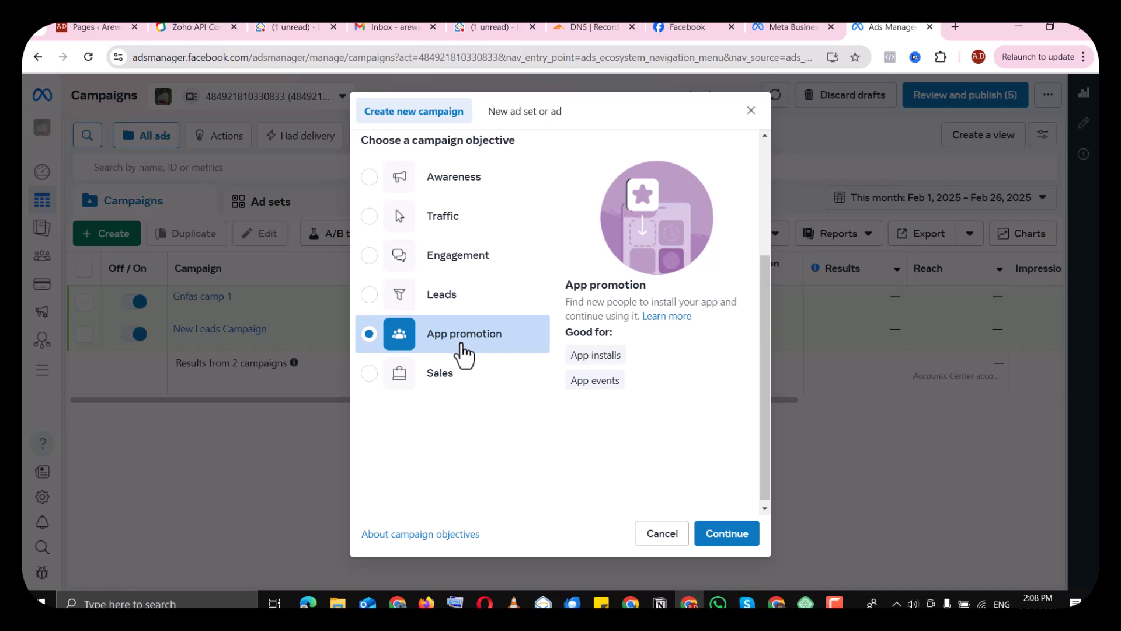
Choose the Engagement objective and continue with the Manual engagement campaign setup after comparing it with Tailored messages campaign
left_click(450, 258)
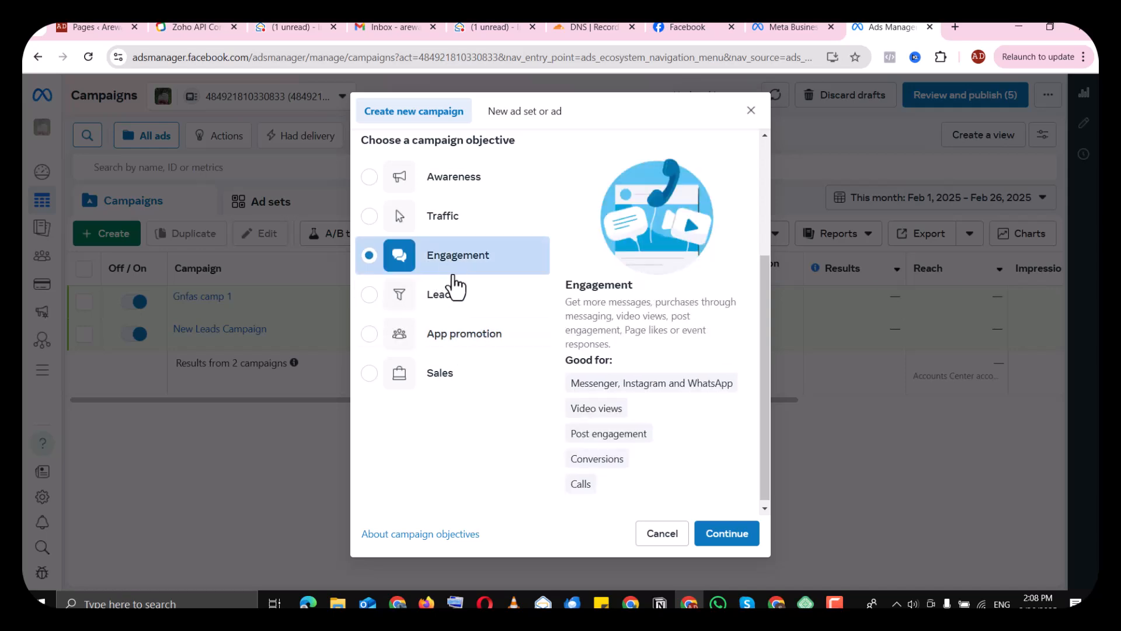
left_click(732, 536)
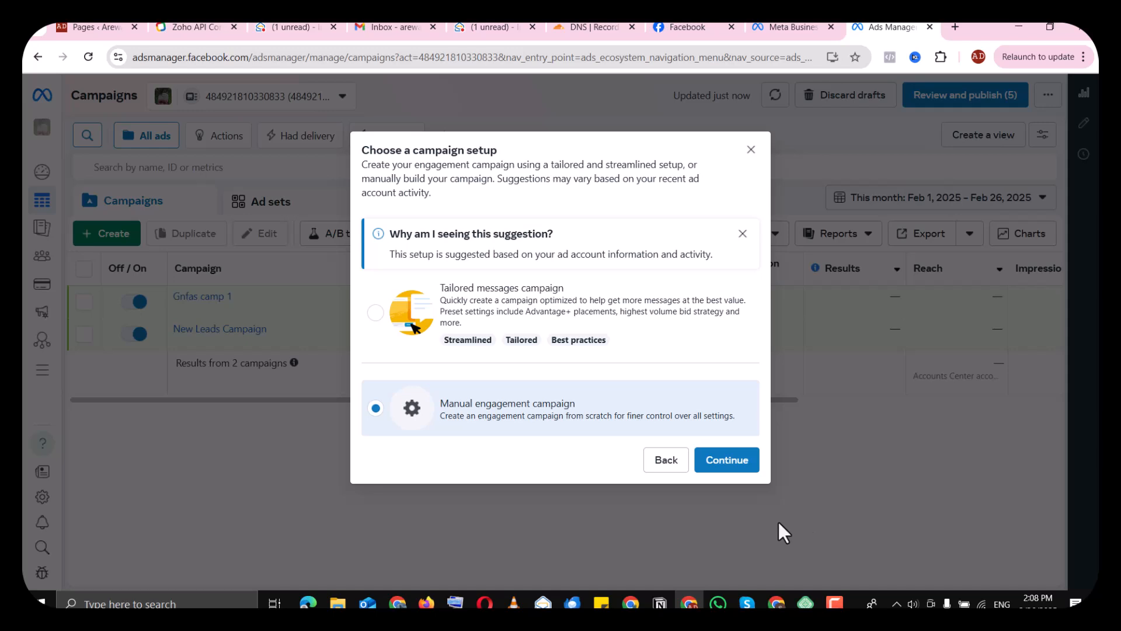
left_click(373, 316)
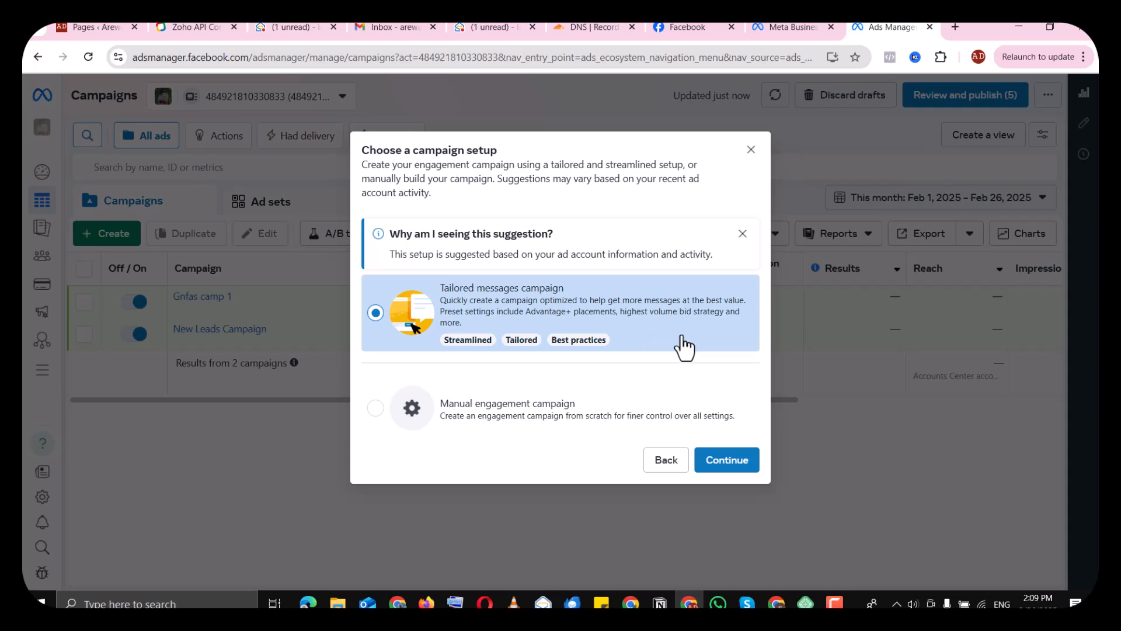
left_click(376, 412)
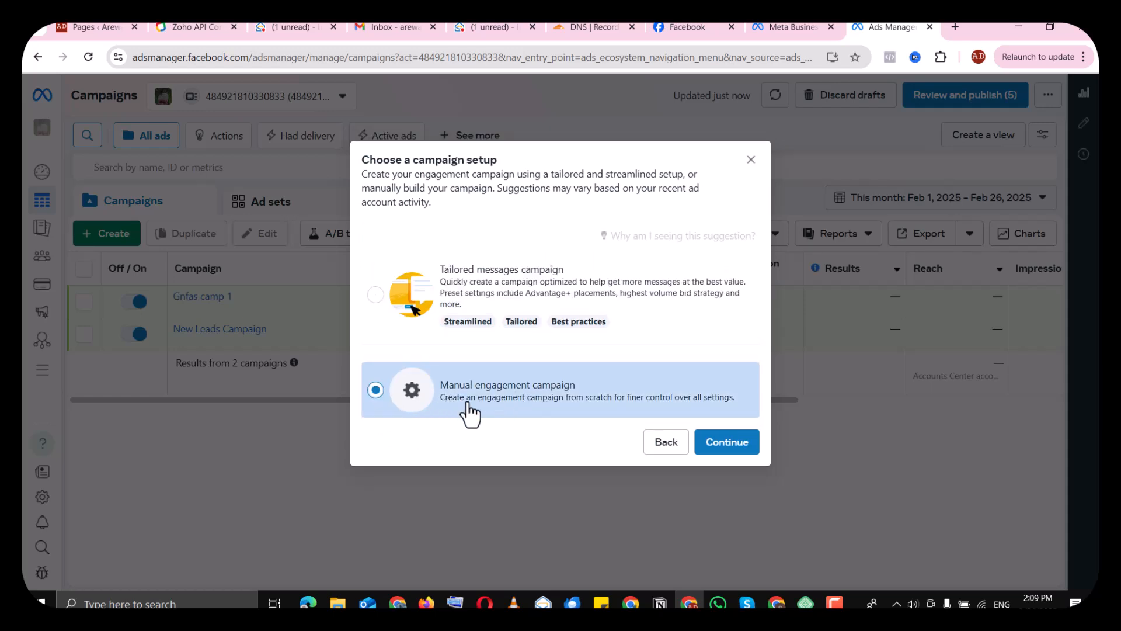
left_click(726, 445)
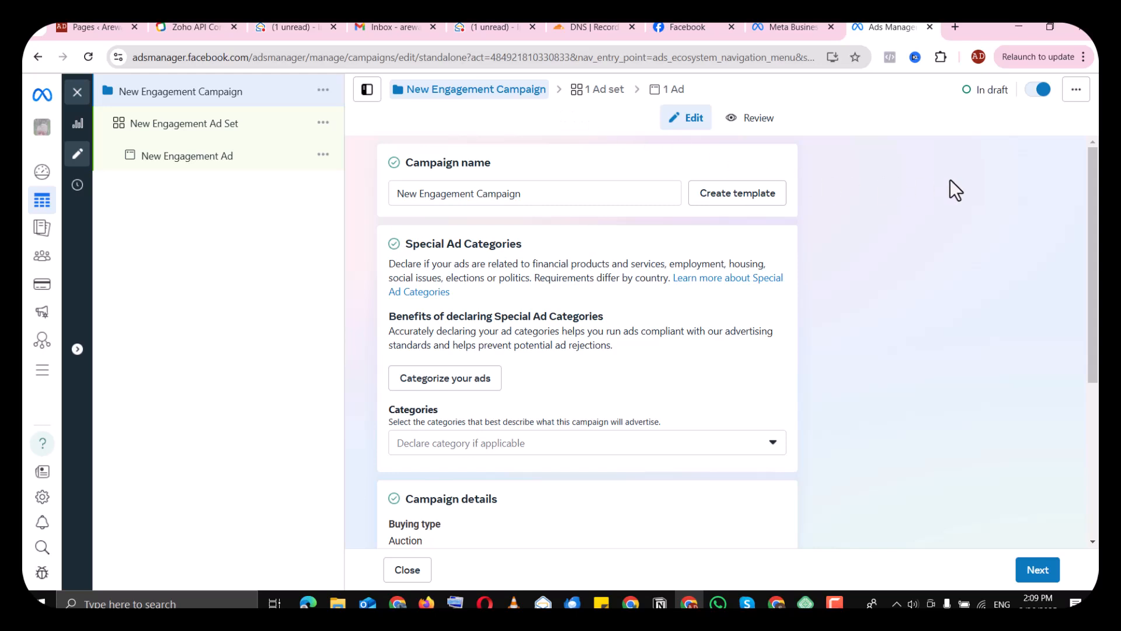
Rename the new engagement campaign as "GNFAS Campaign"
triple_click(540, 193)
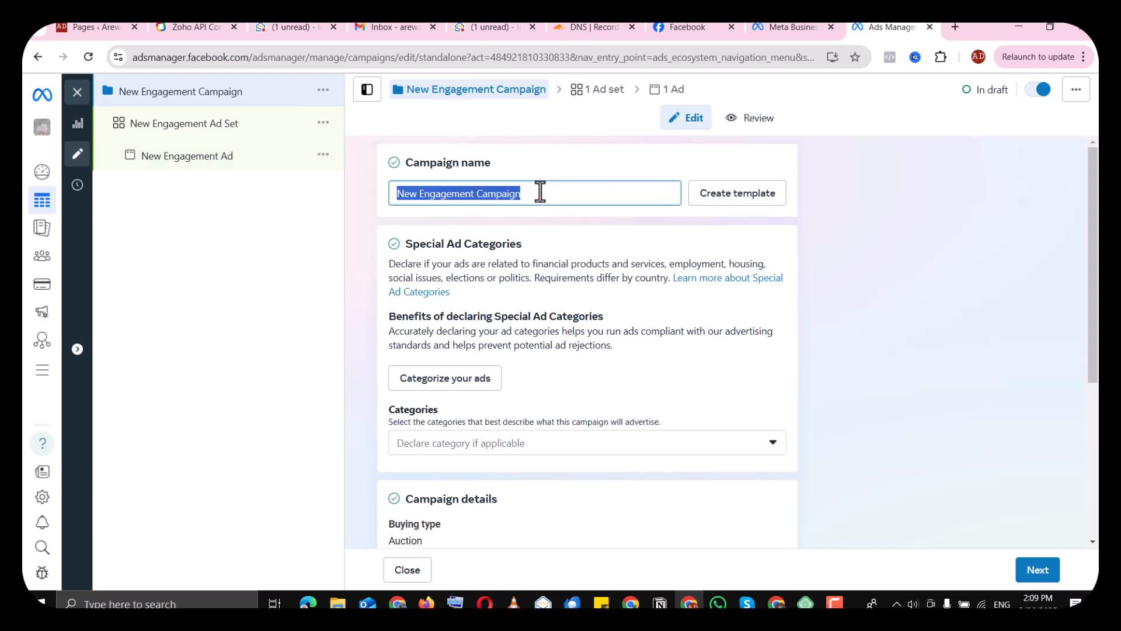
type("GNFA")
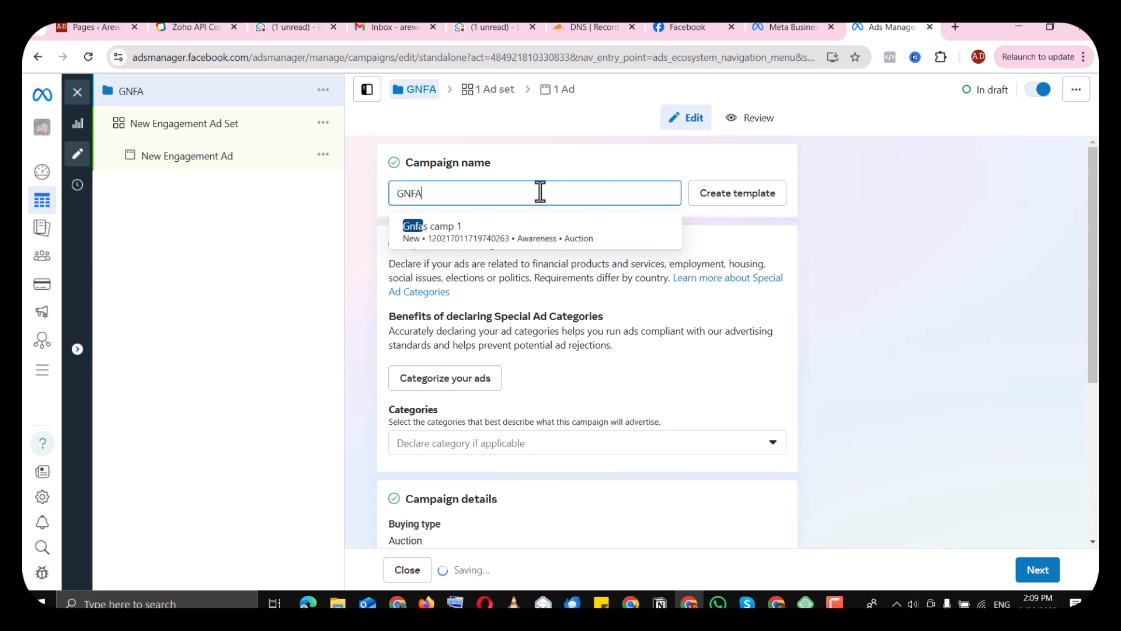
type("S")
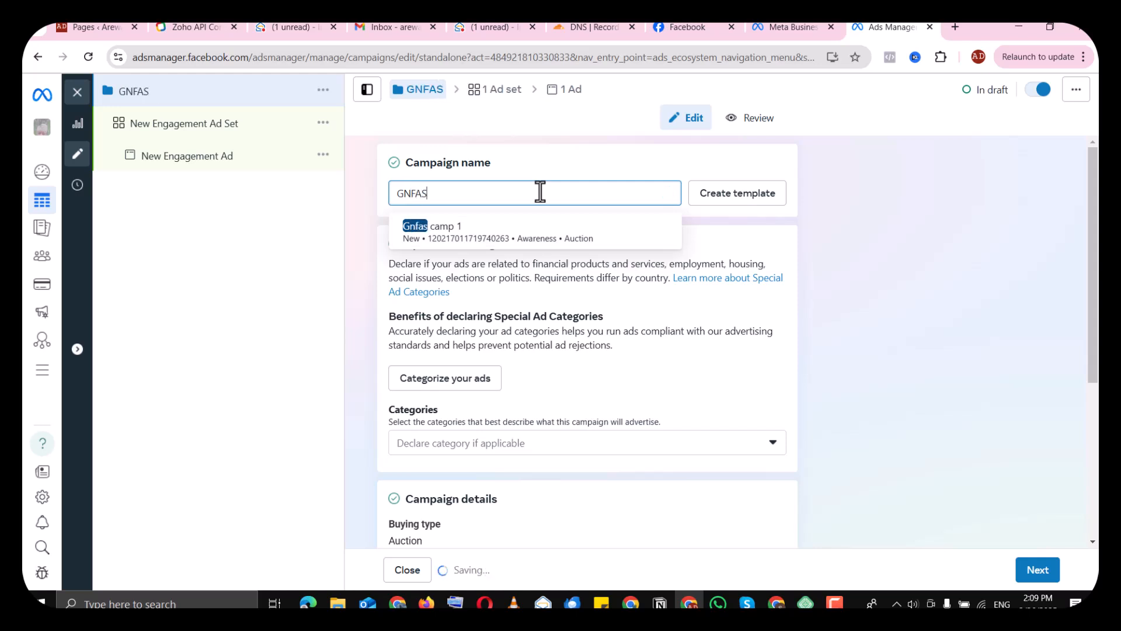
type(" Campaign")
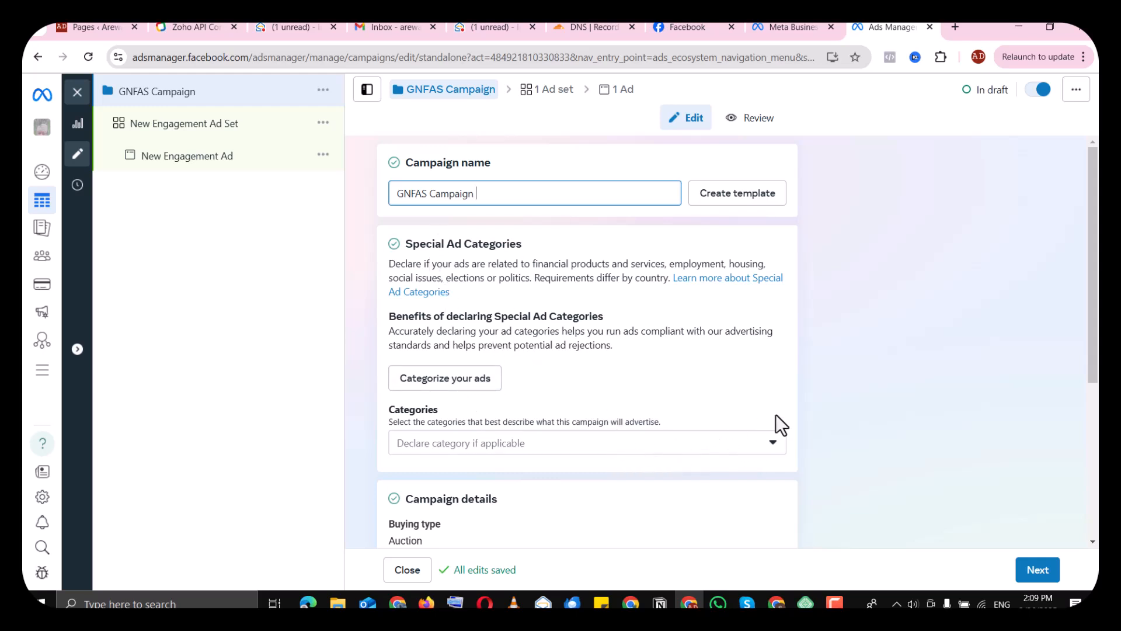
Review the Special Ad Categories options for the campaign and close the list without declaring any category
scroll(1095, 286, "down", 2)
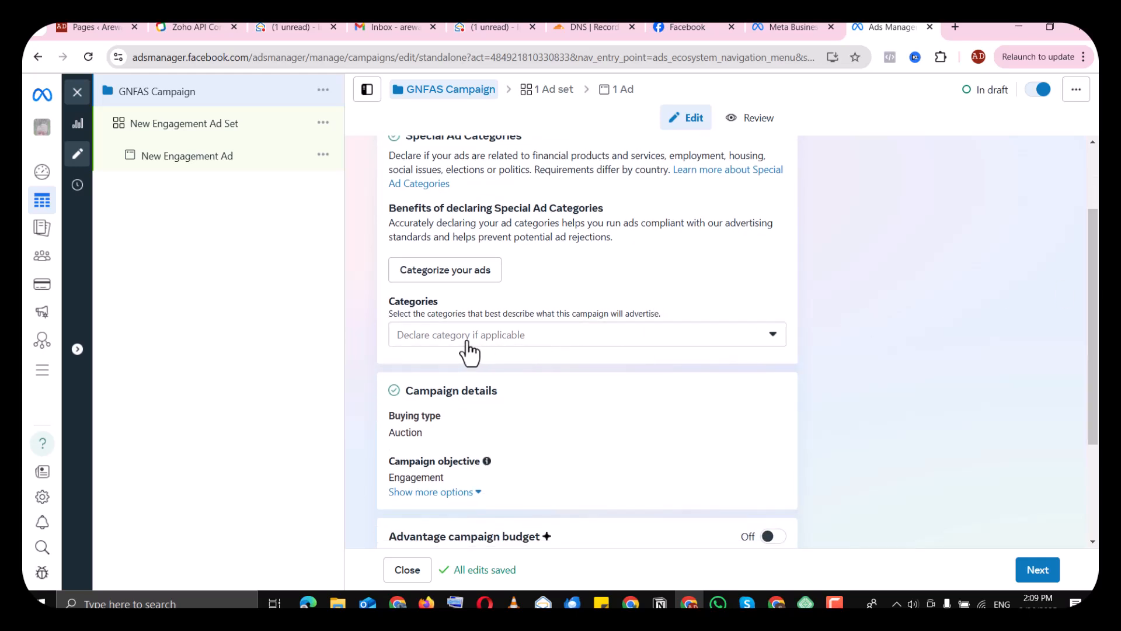
left_click(564, 345)
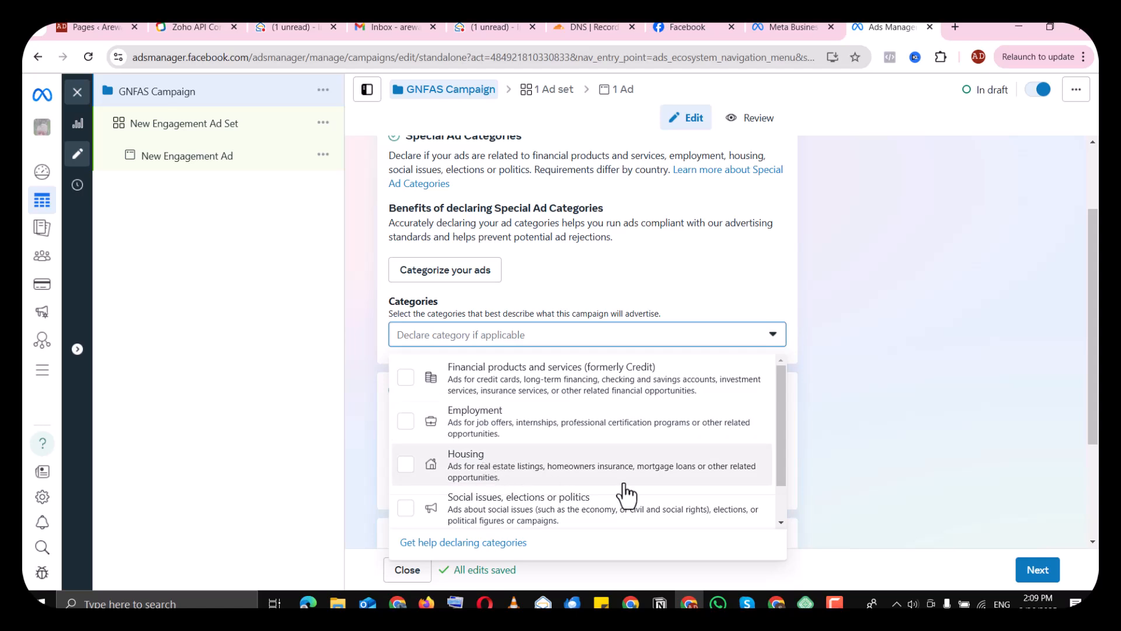
scroll(778, 409, "down", 1)
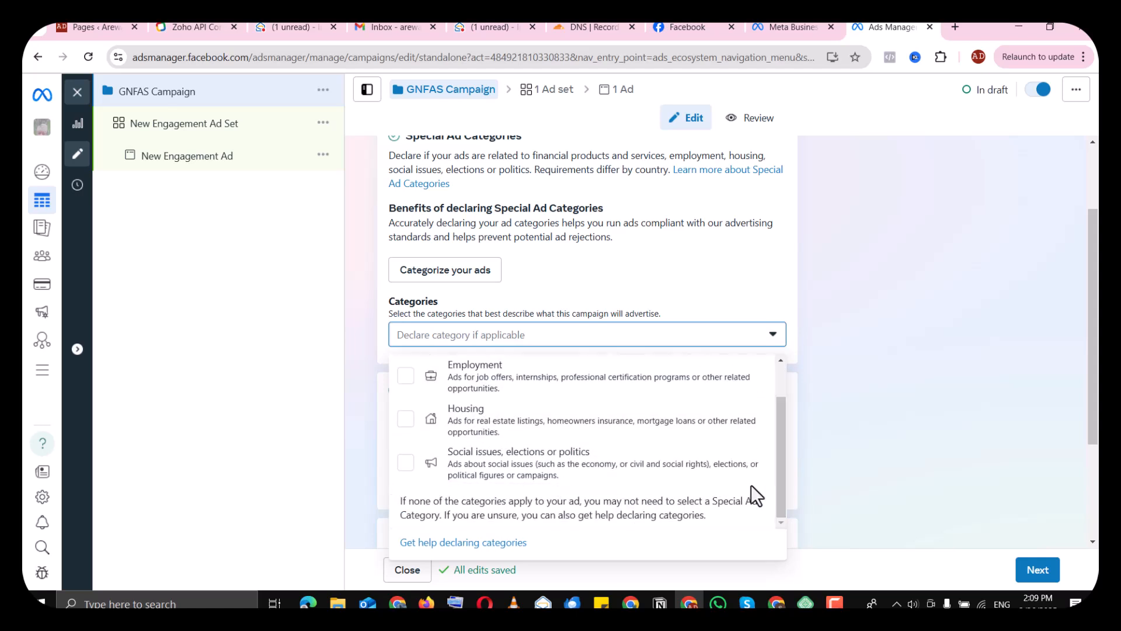
left_click(713, 282)
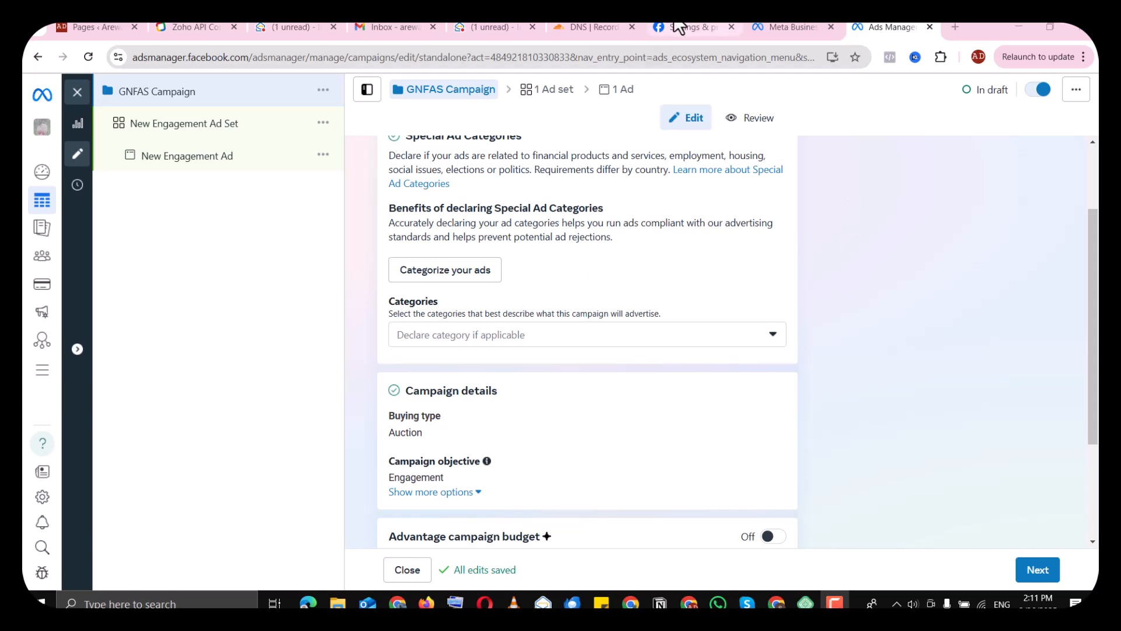
Switch to Facebook and change the active profile from the GNFA Students Practice Page to the personal profile
left_click(677, 27)
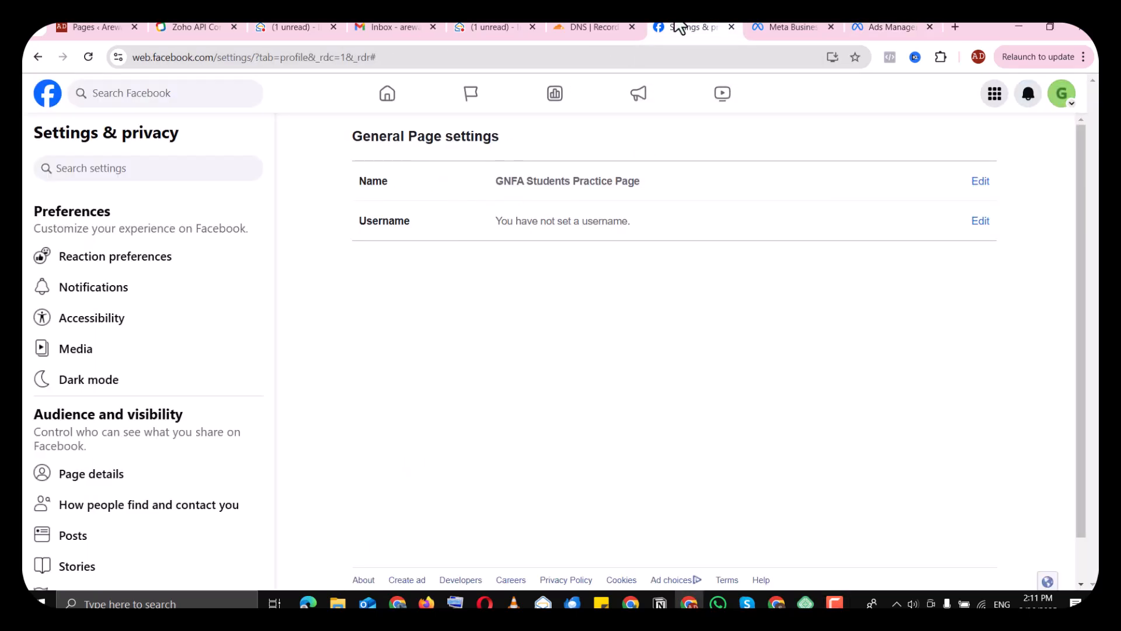
left_click(42, 108)
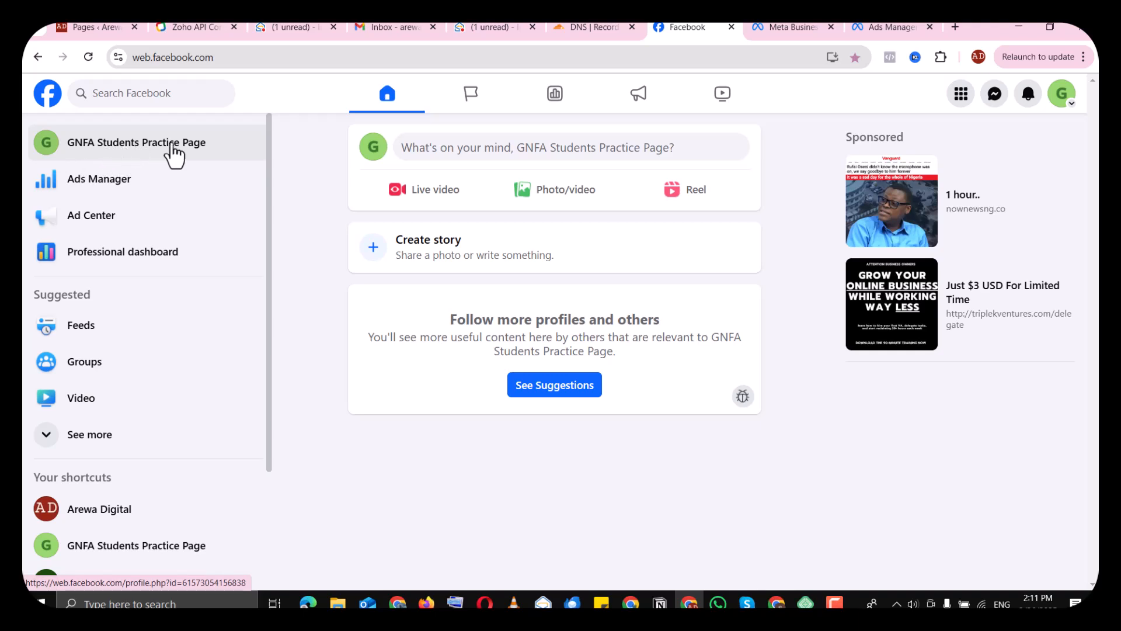
left_click(1061, 95)
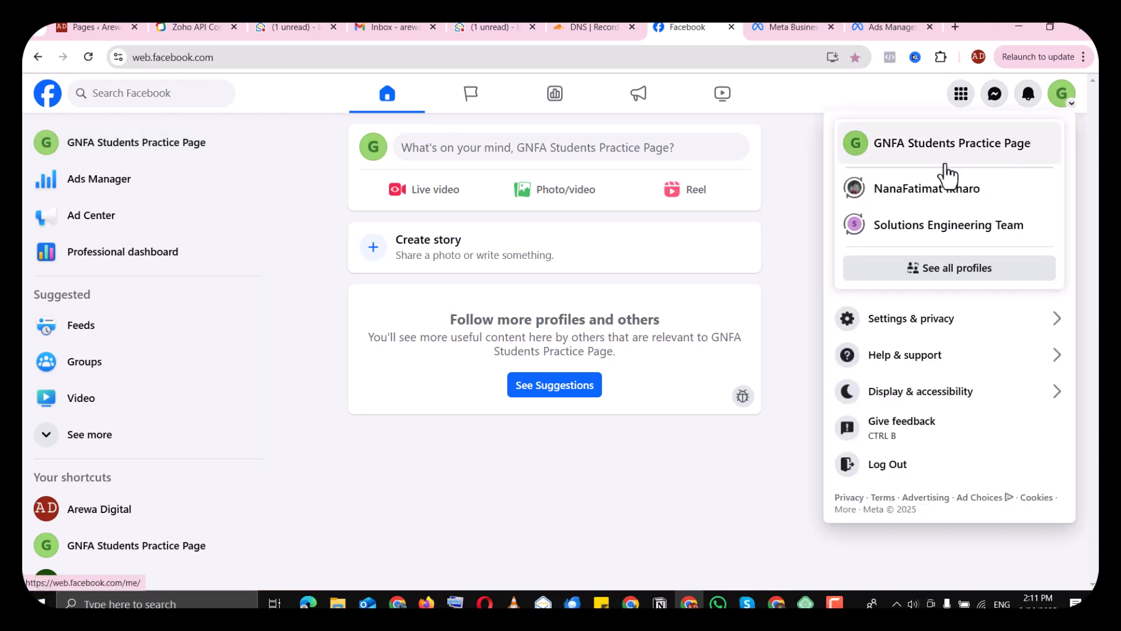
left_click(938, 191)
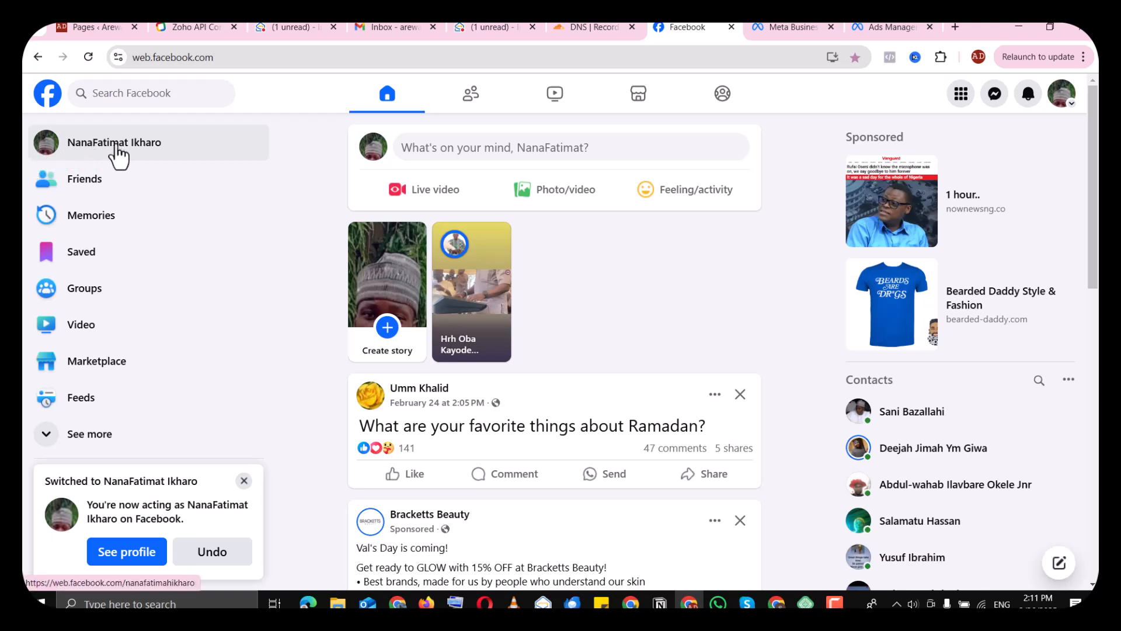
Search the personal profile's account settings for "identity" and open Identity confirmation for the Facebook account
left_click(1058, 99)
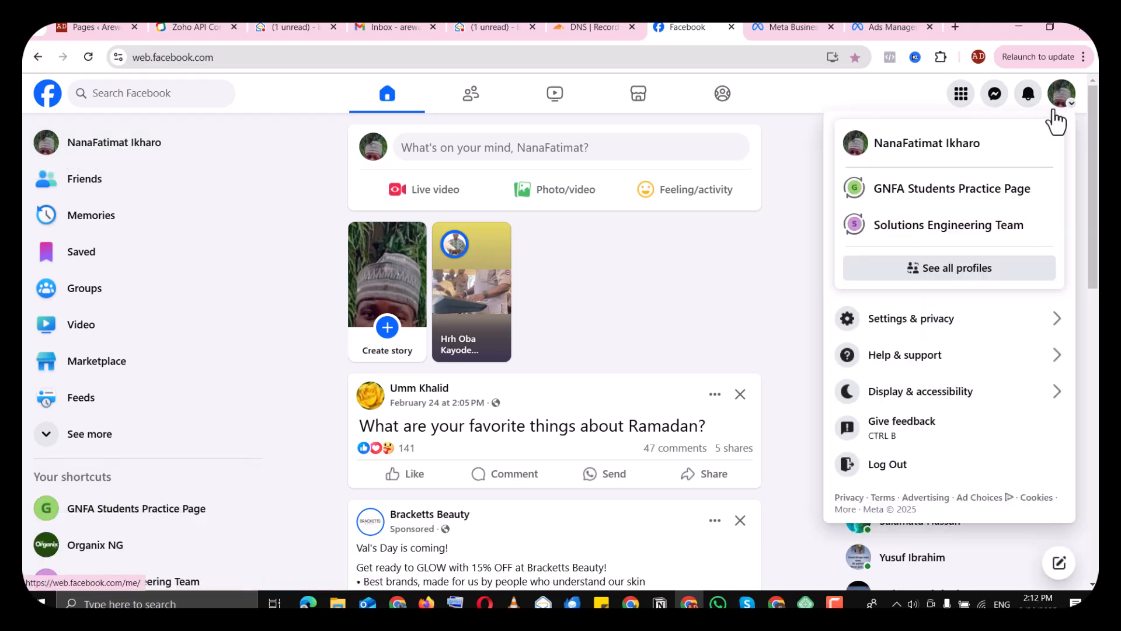
left_click(938, 327)
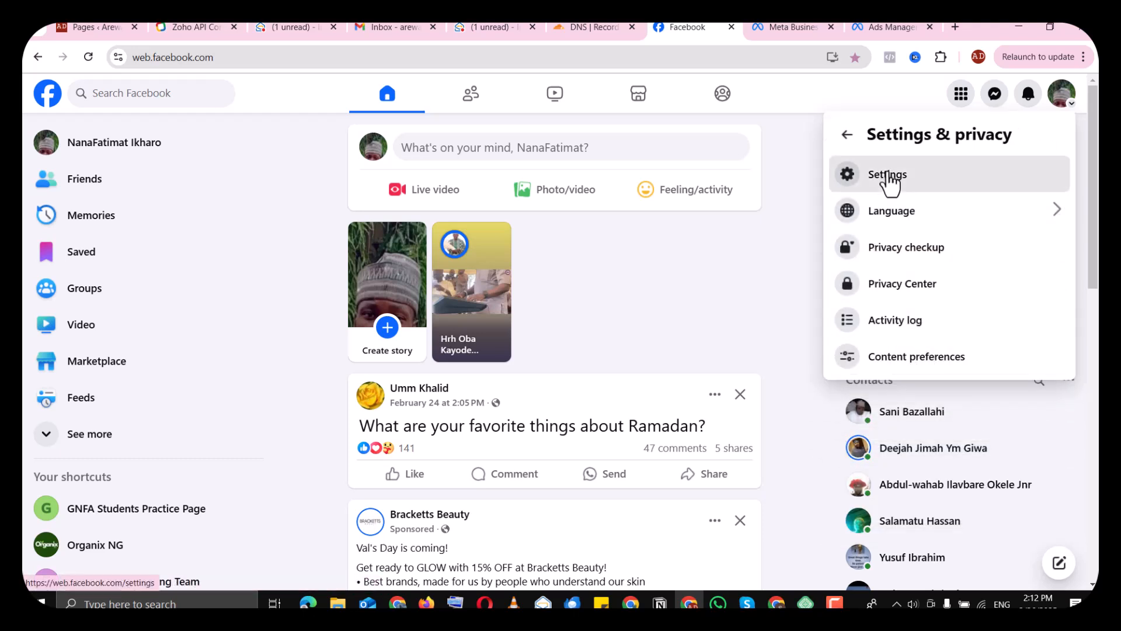
left_click(889, 176)
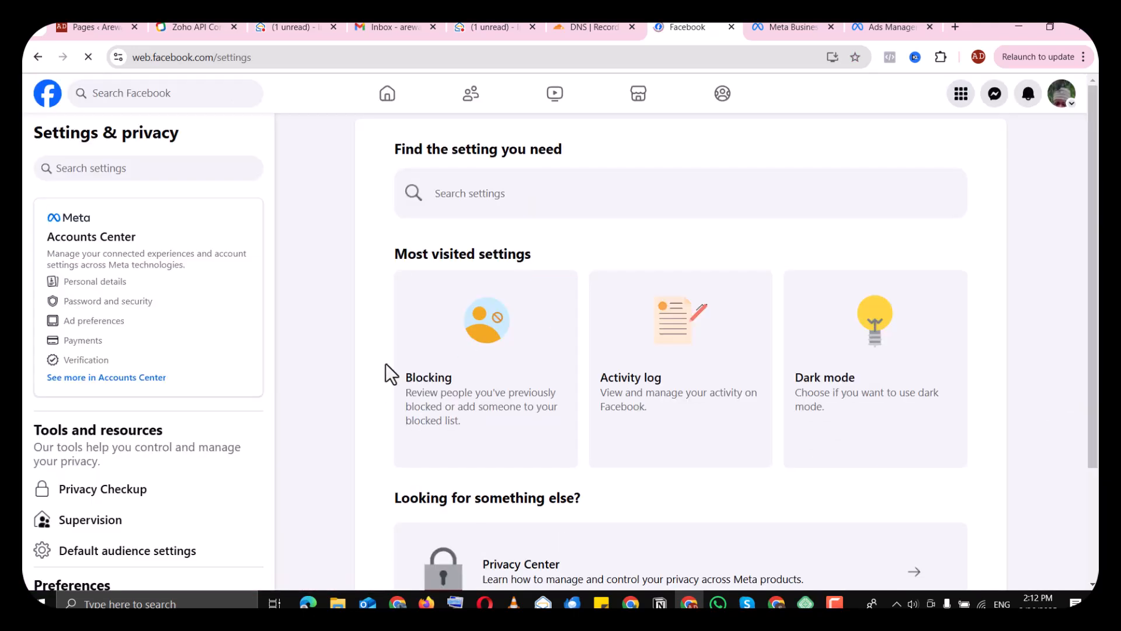
left_click(524, 197)
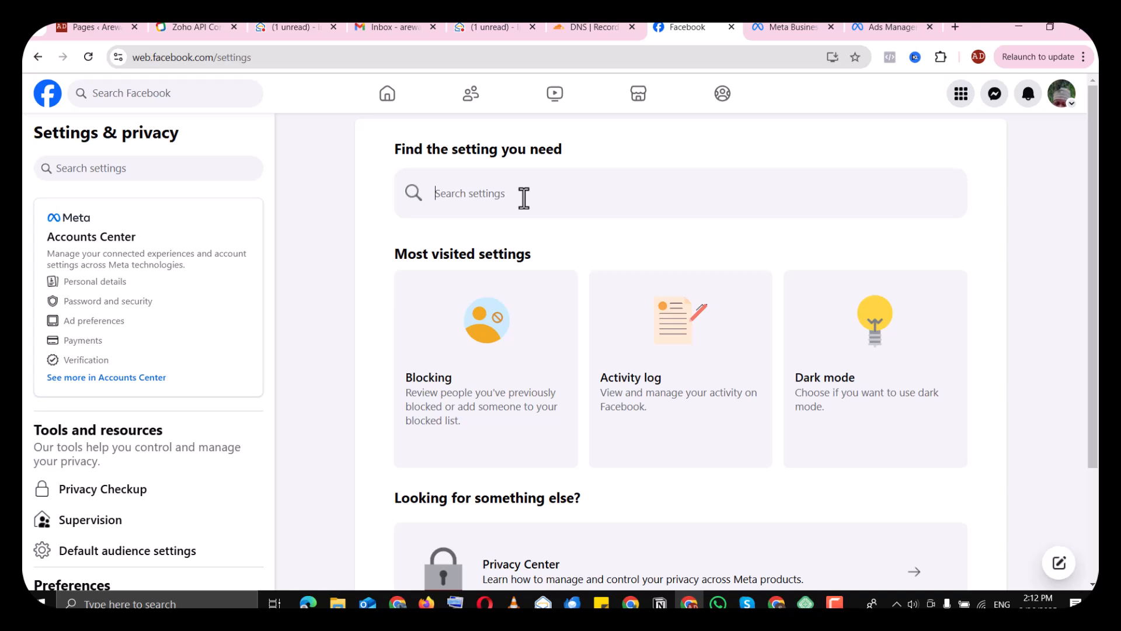
type("identity")
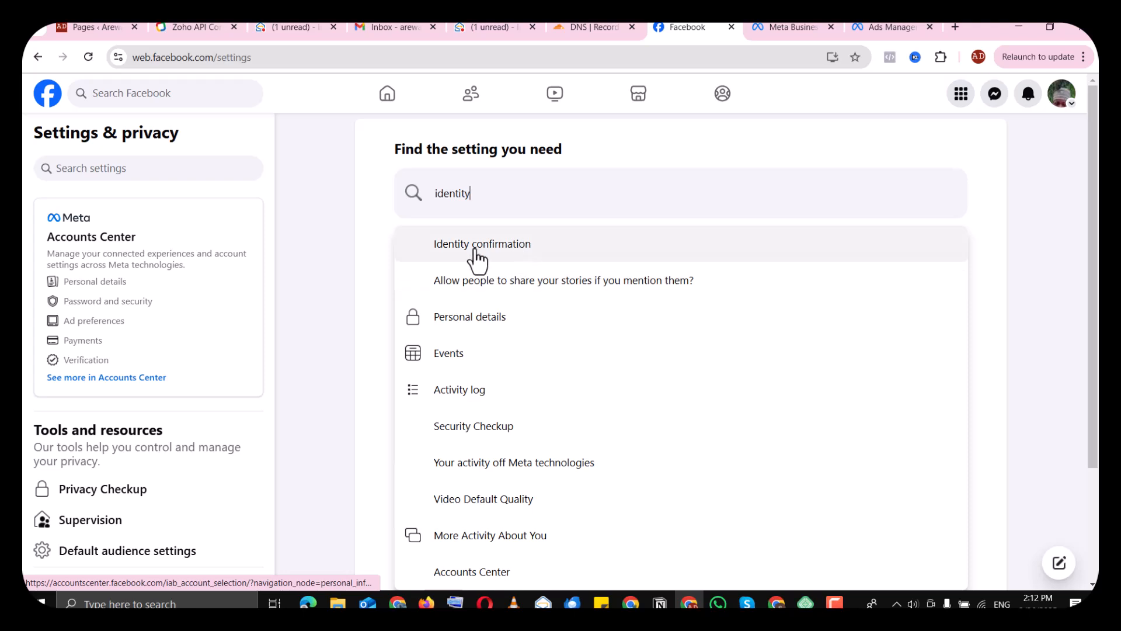
left_click(531, 255)
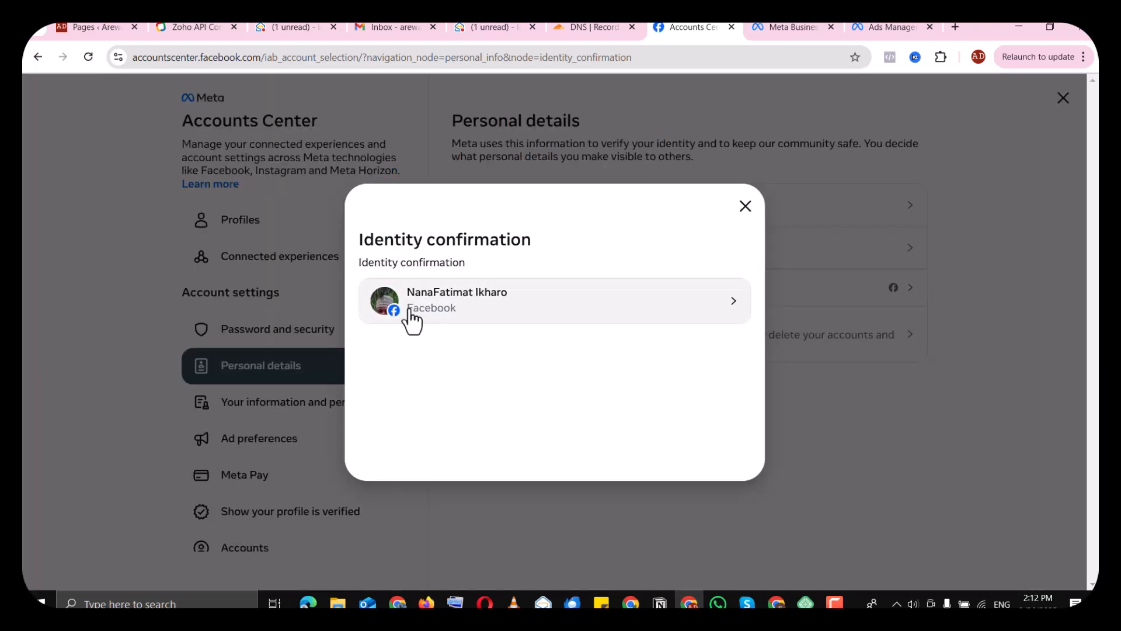
left_click(549, 319)
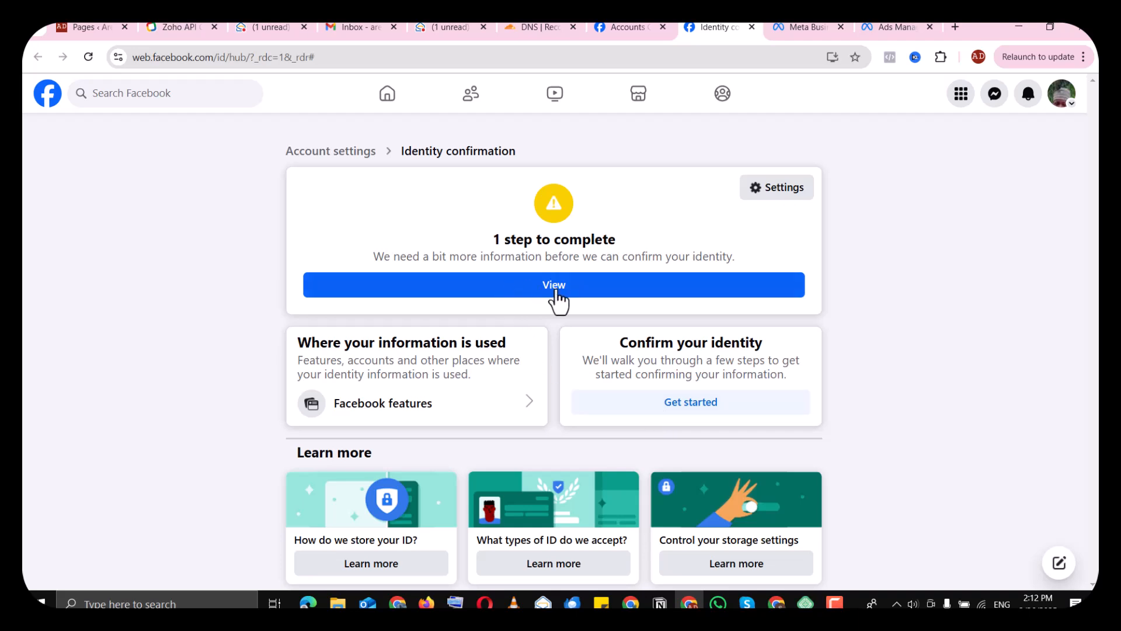
Start confirming the identity with the Upload your ID option and the Browse Photos upload method
left_click(556, 293)
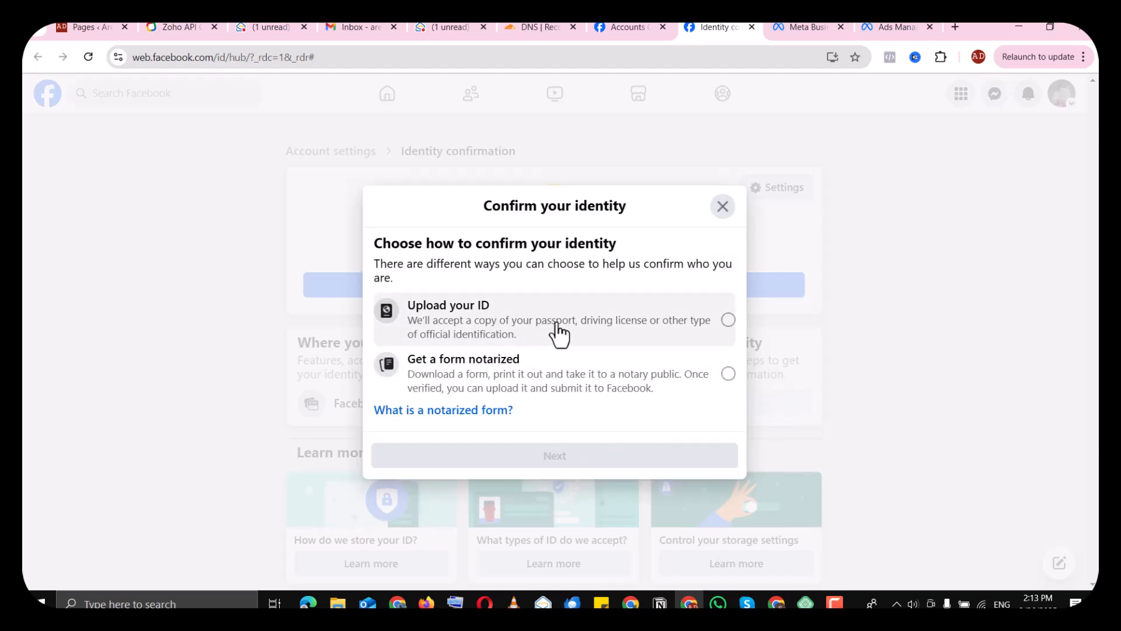
left_click(621, 326)
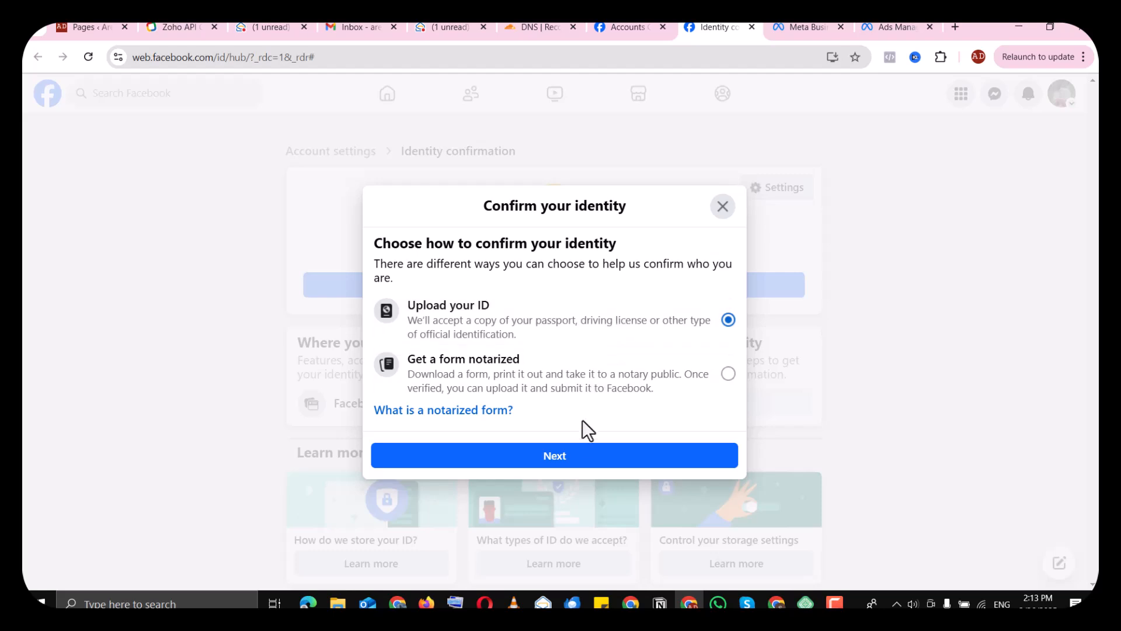
left_click(578, 455)
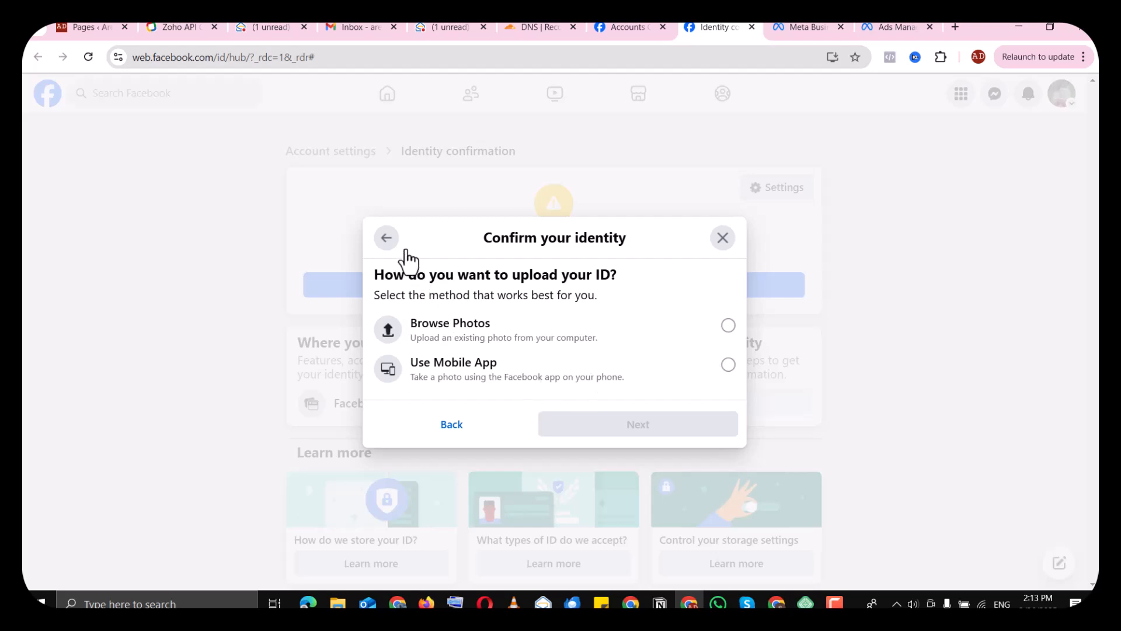
left_click(452, 424)
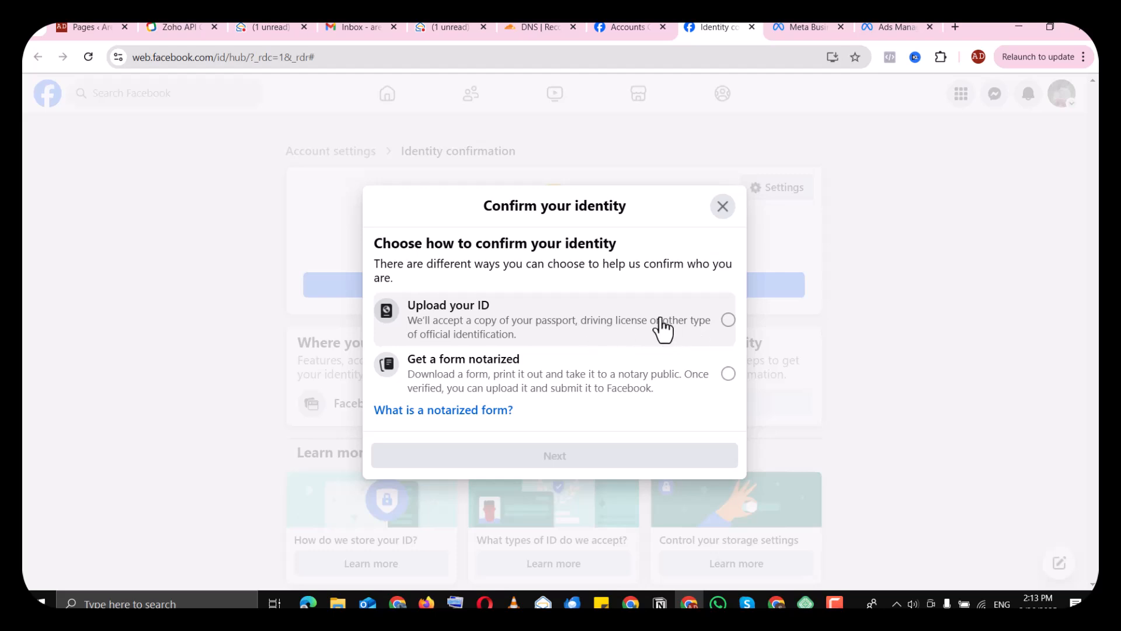
left_click(719, 320)
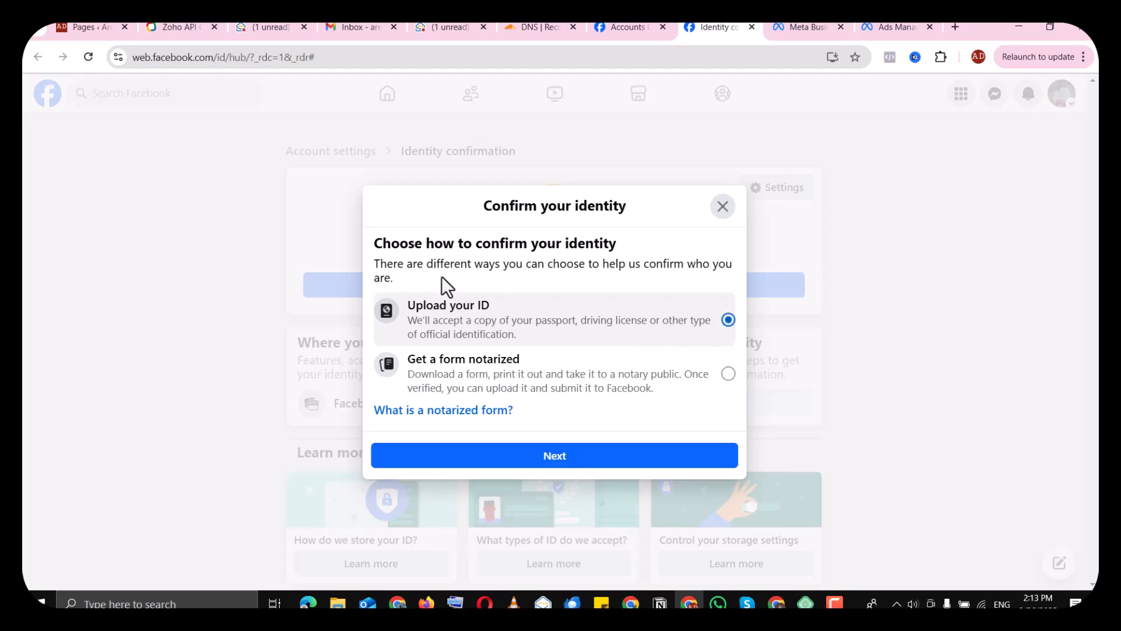
left_click(556, 461)
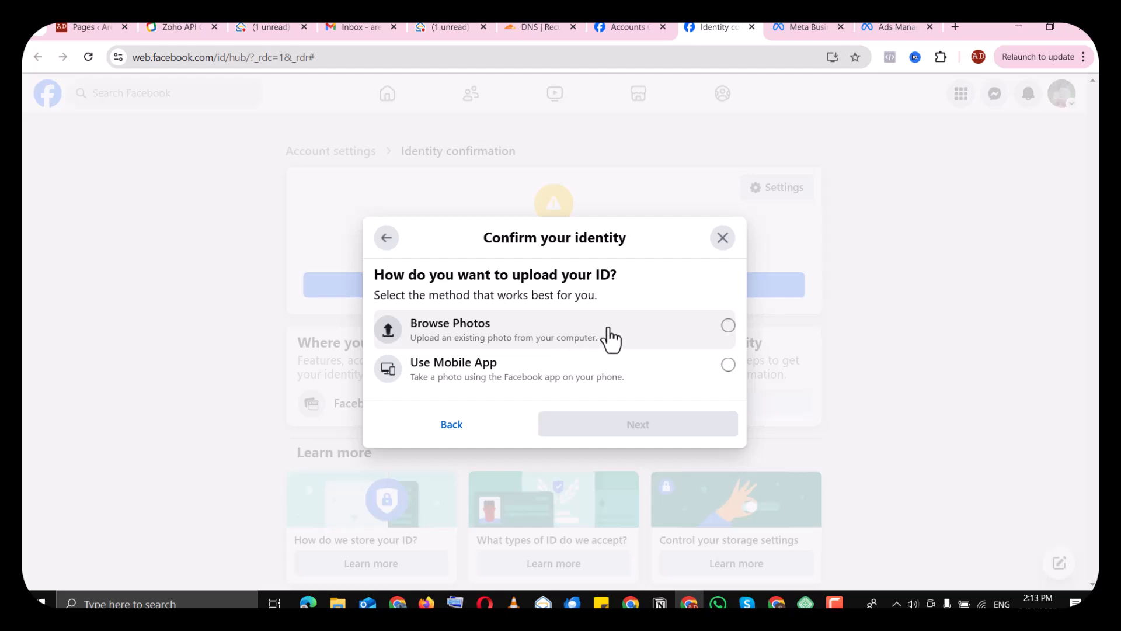
left_click(657, 332)
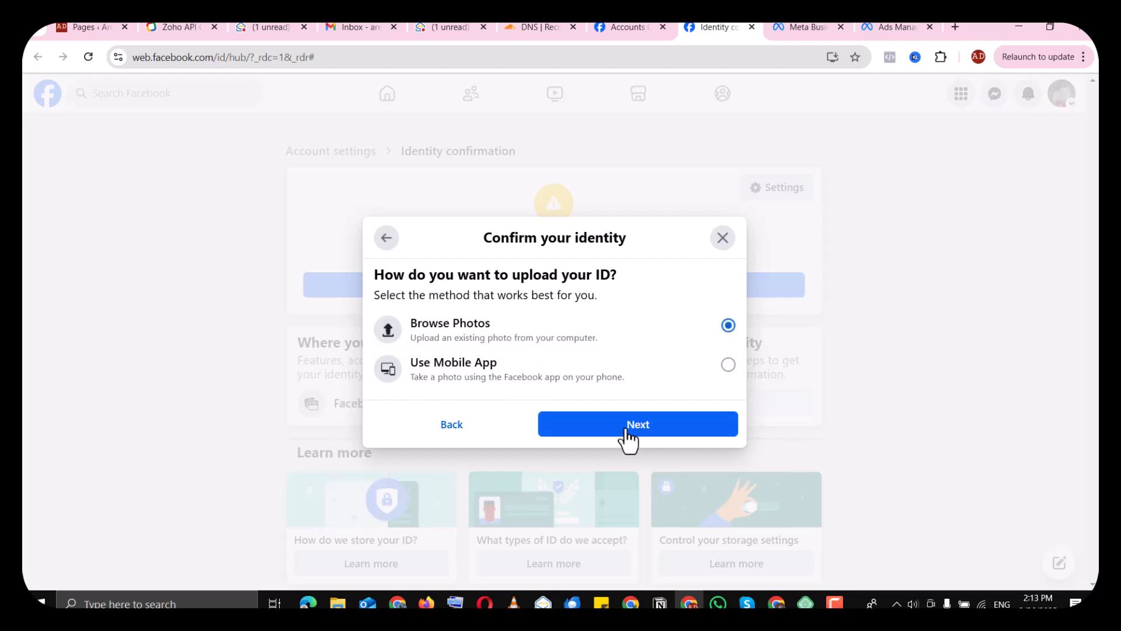
left_click(625, 432)
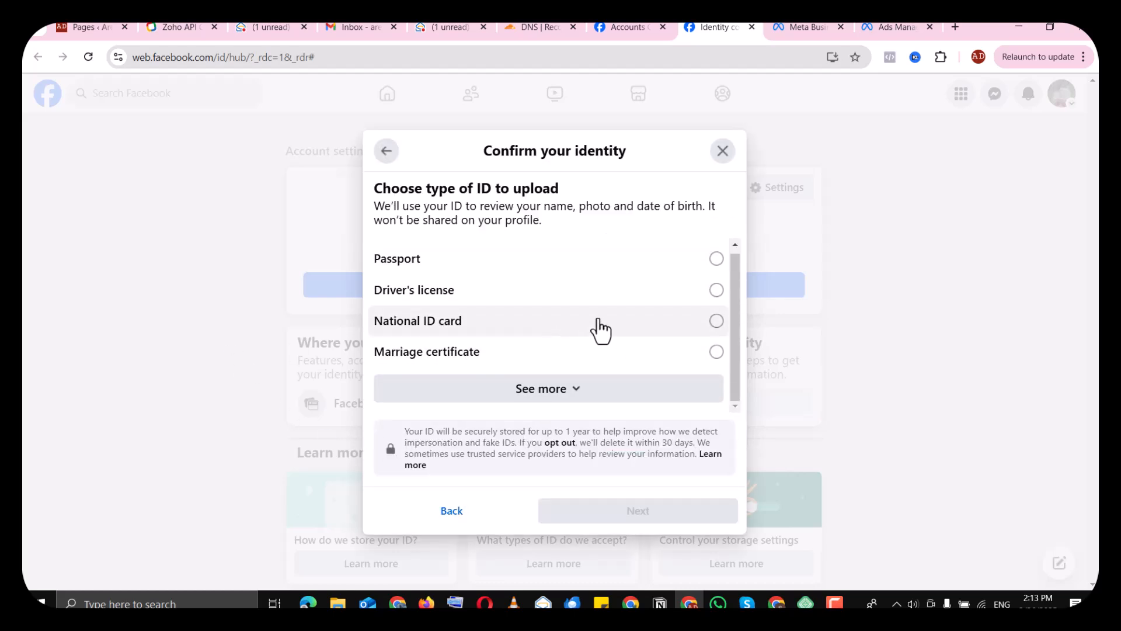
Review the full list of accepted ID types, choose Voter ID, and continue to the ID photo upload
left_click(598, 319)
left_click(583, 290)
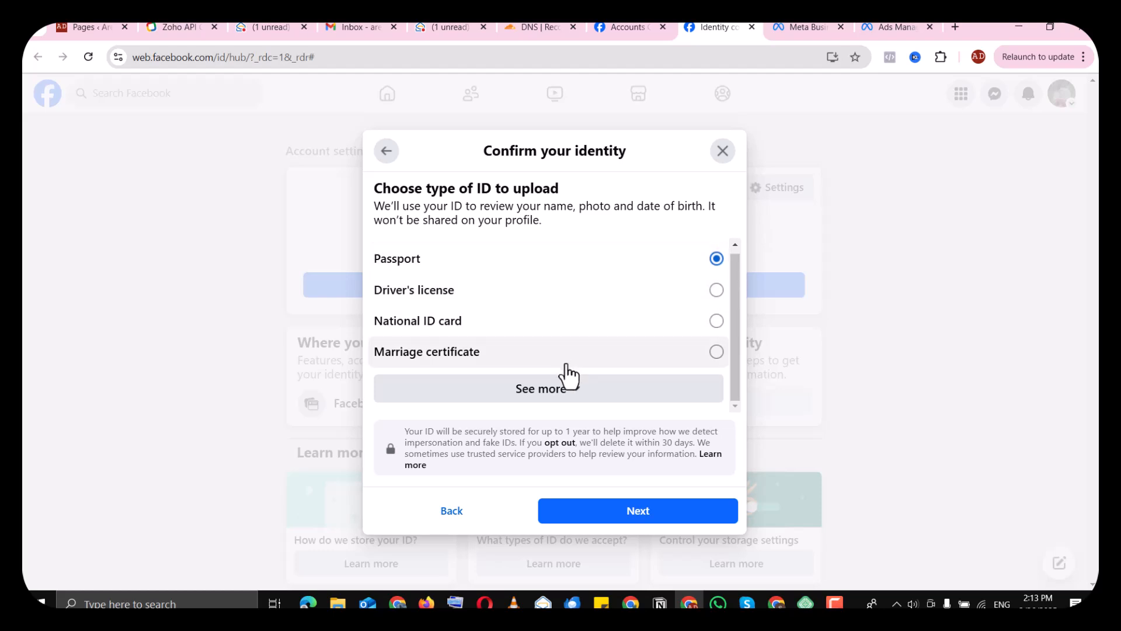
left_click(573, 396)
scroll(570, 352, "down", 5)
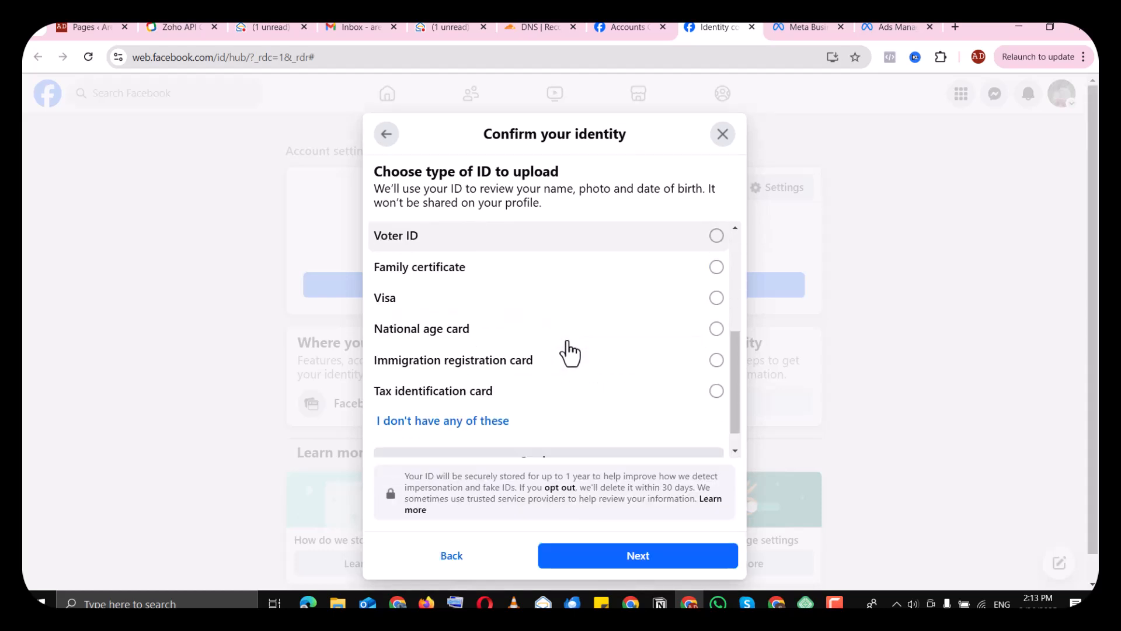
scroll(571, 352, "down", 1)
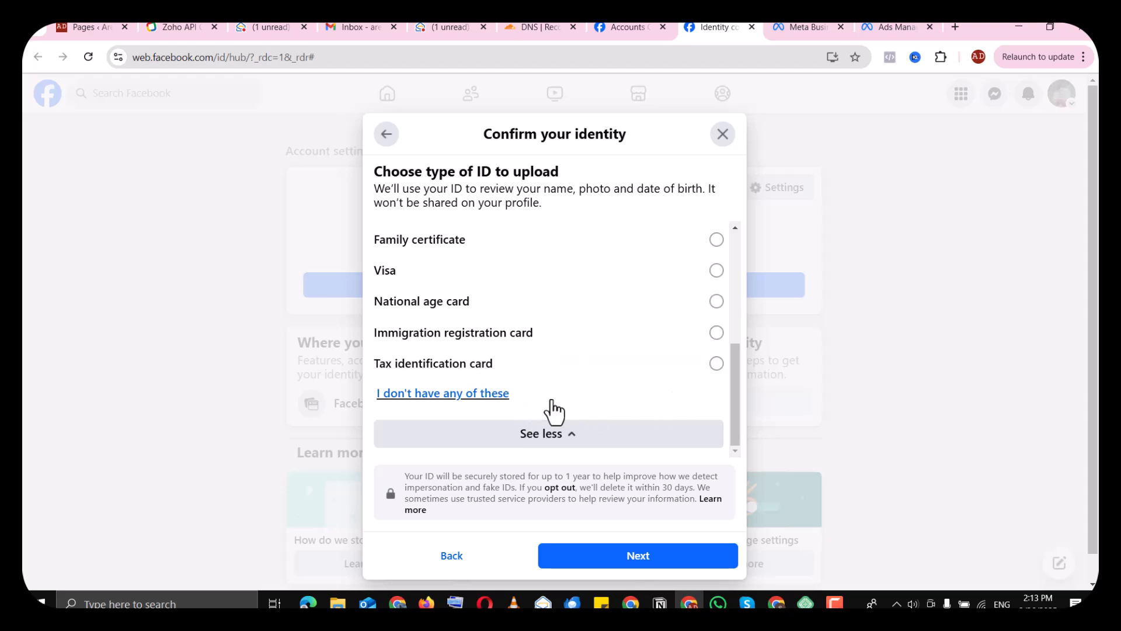
left_click_drag(737, 413, 738, 375)
left_click(470, 295)
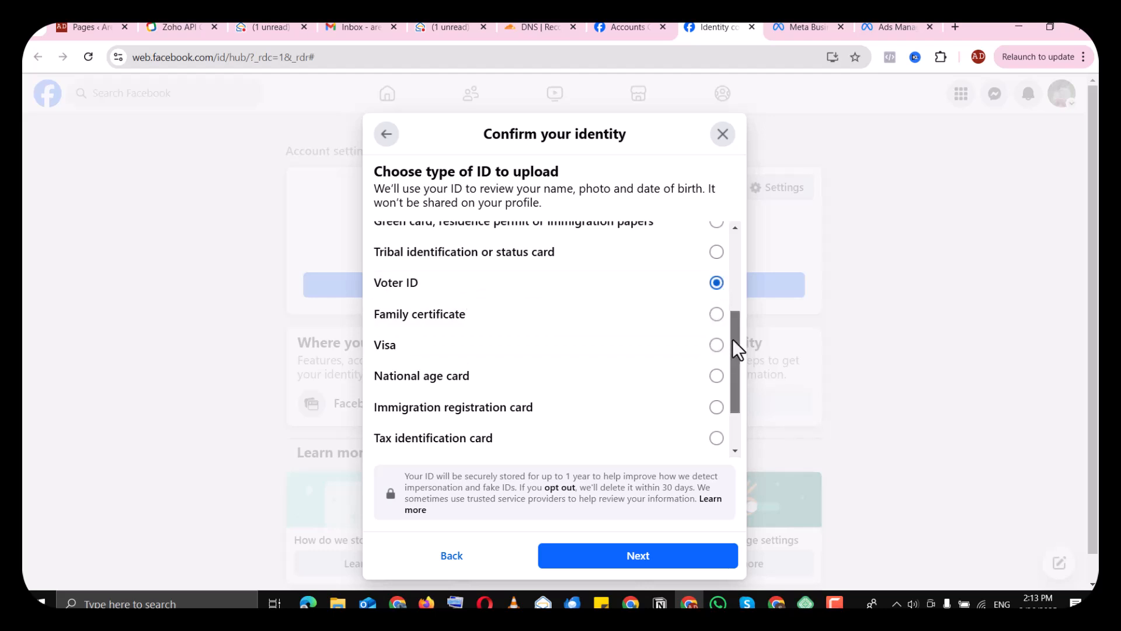
left_click_drag(733, 342, 738, 240)
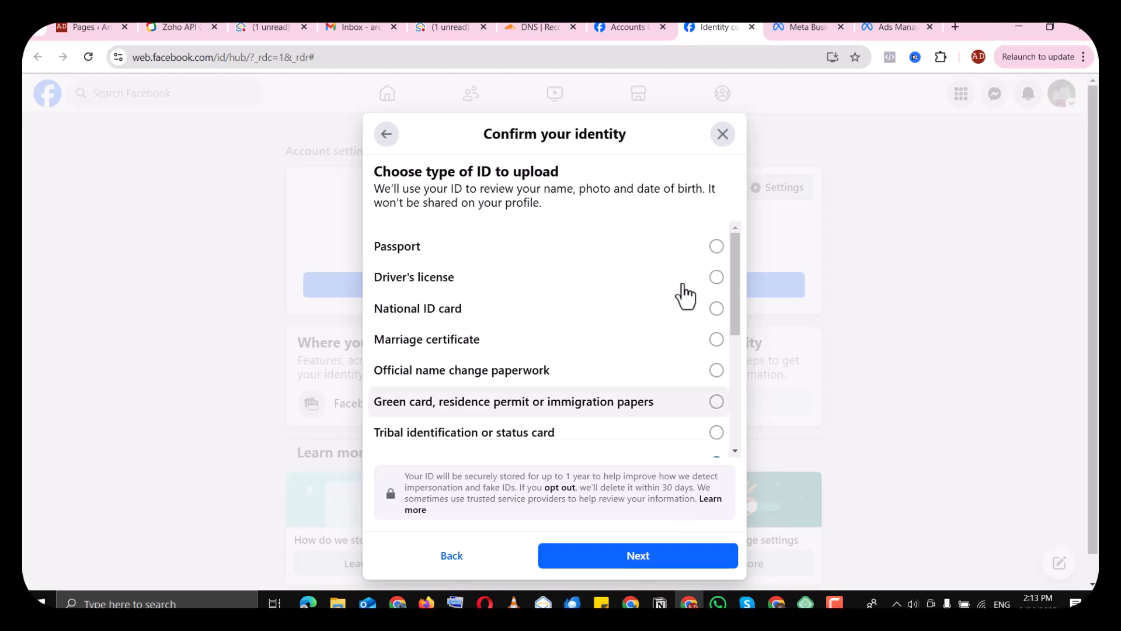
left_click(649, 566)
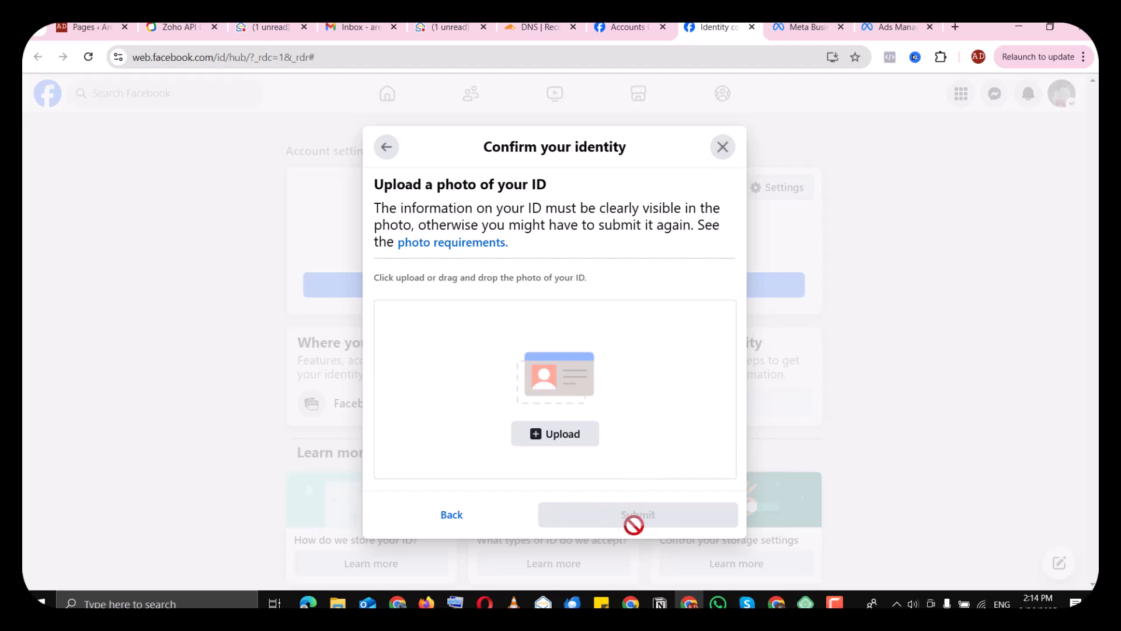
Exit the identity confirmation without uploading an ID photo
left_click(723, 148)
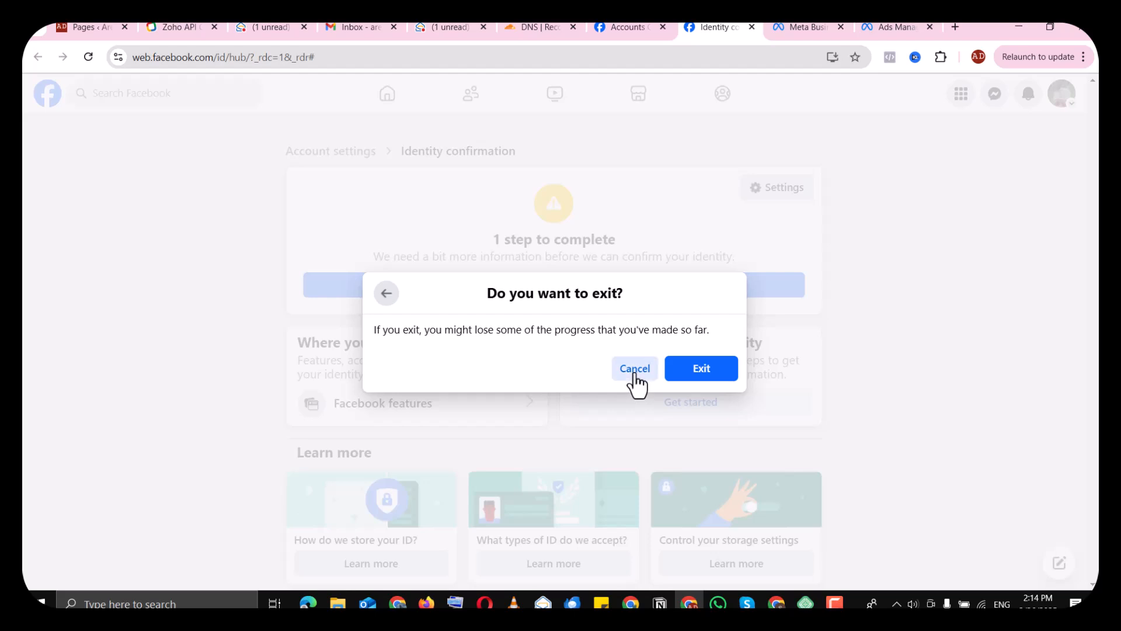
left_click(634, 373)
left_click(723, 147)
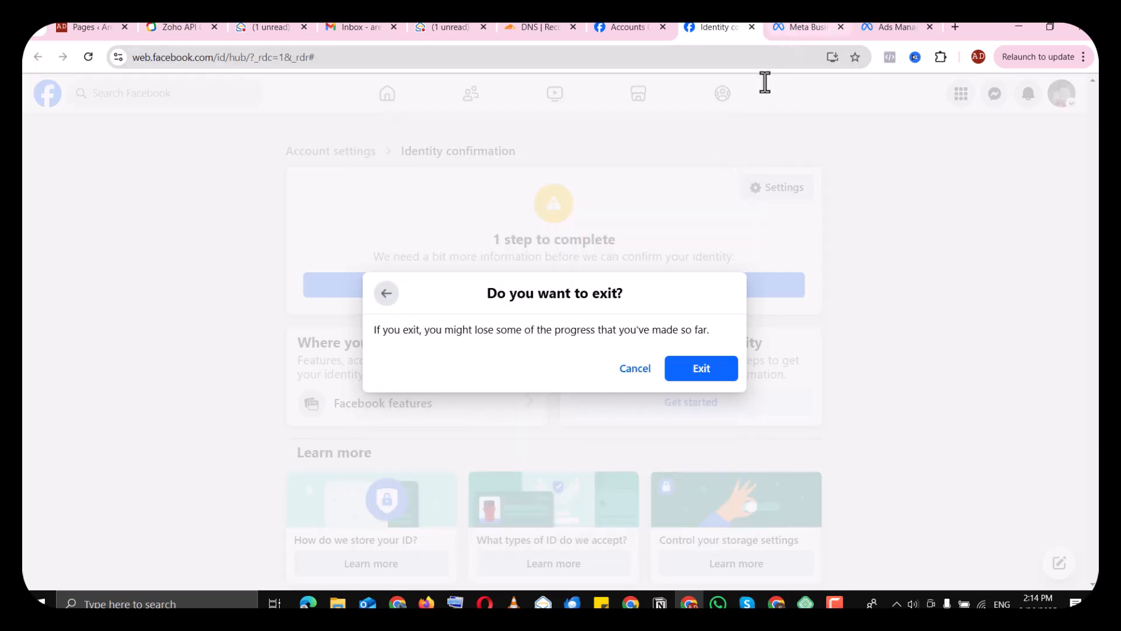
left_click(382, 296)
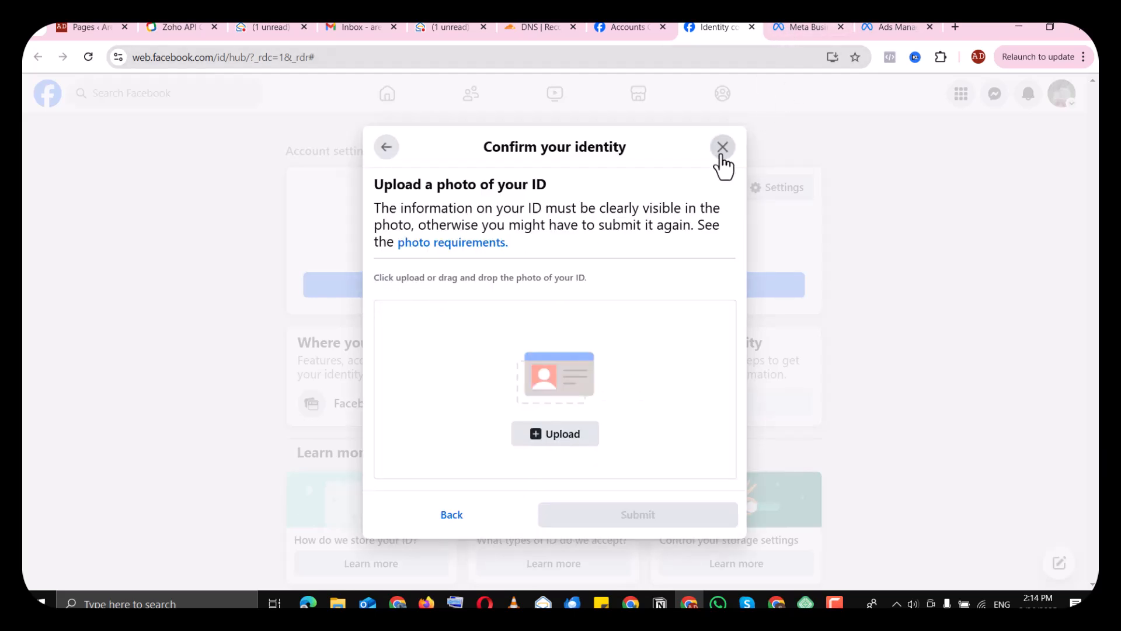
left_click(722, 148)
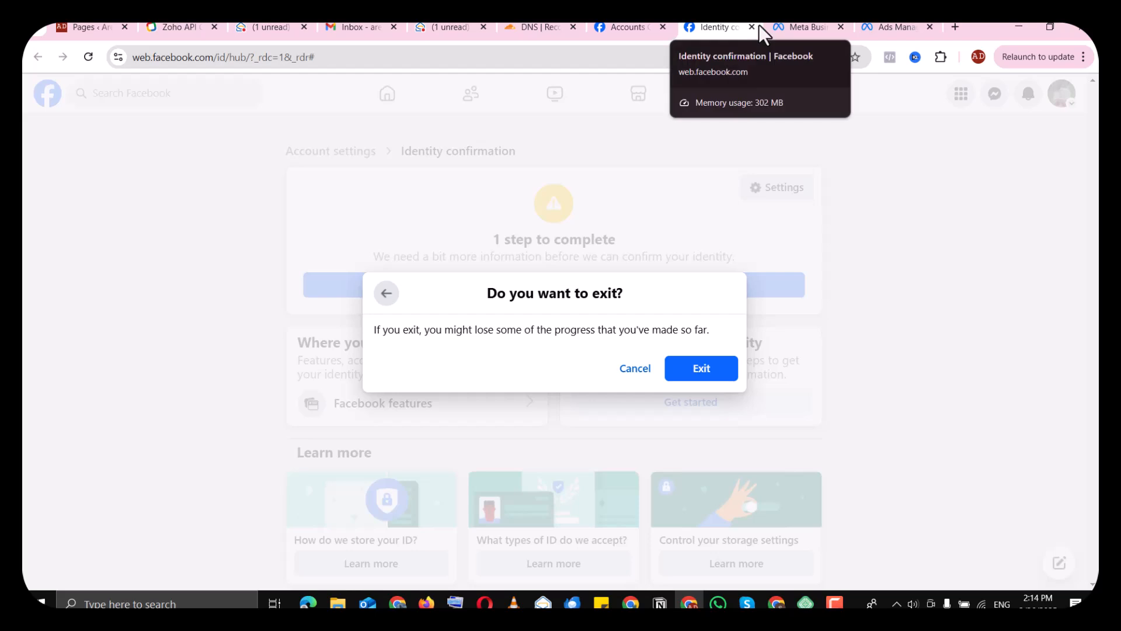
left_click(640, 369)
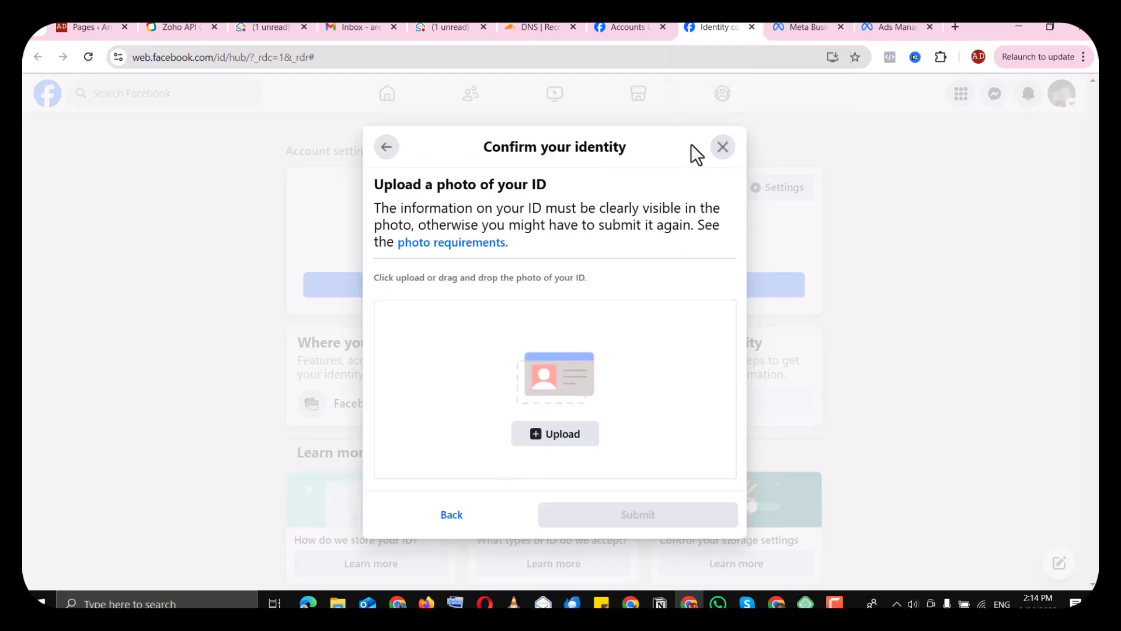
left_click(721, 149)
left_click(707, 369)
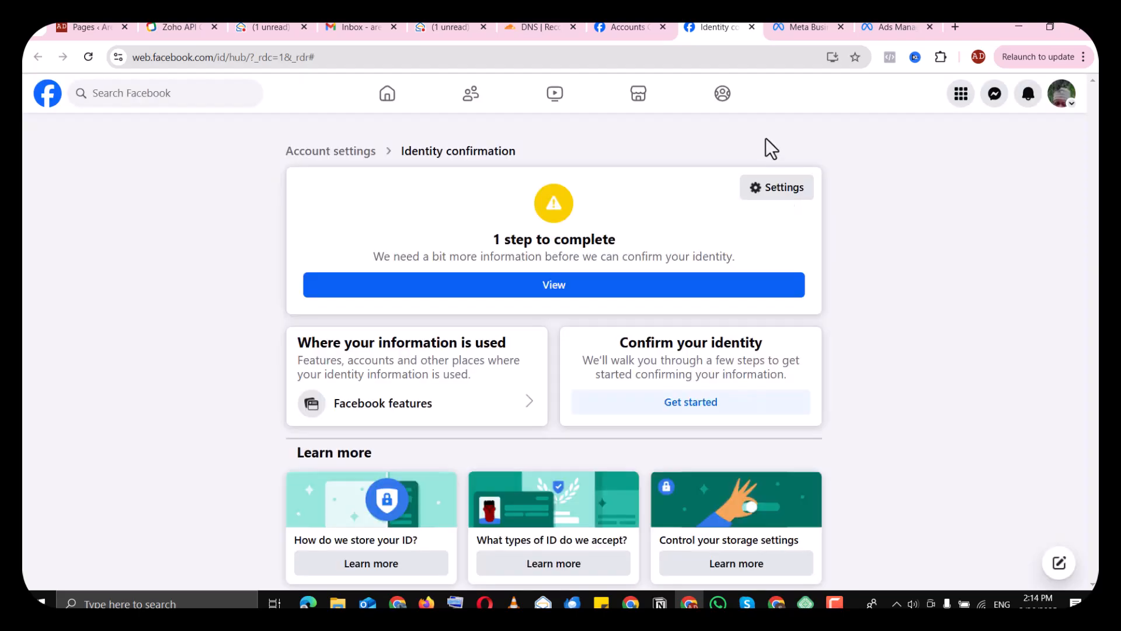
Return to the GNFAS Campaign draft in Ads Manager, review its remaining campaign settings, and continue to the ad set
left_click(835, 22)
left_click(878, 24)
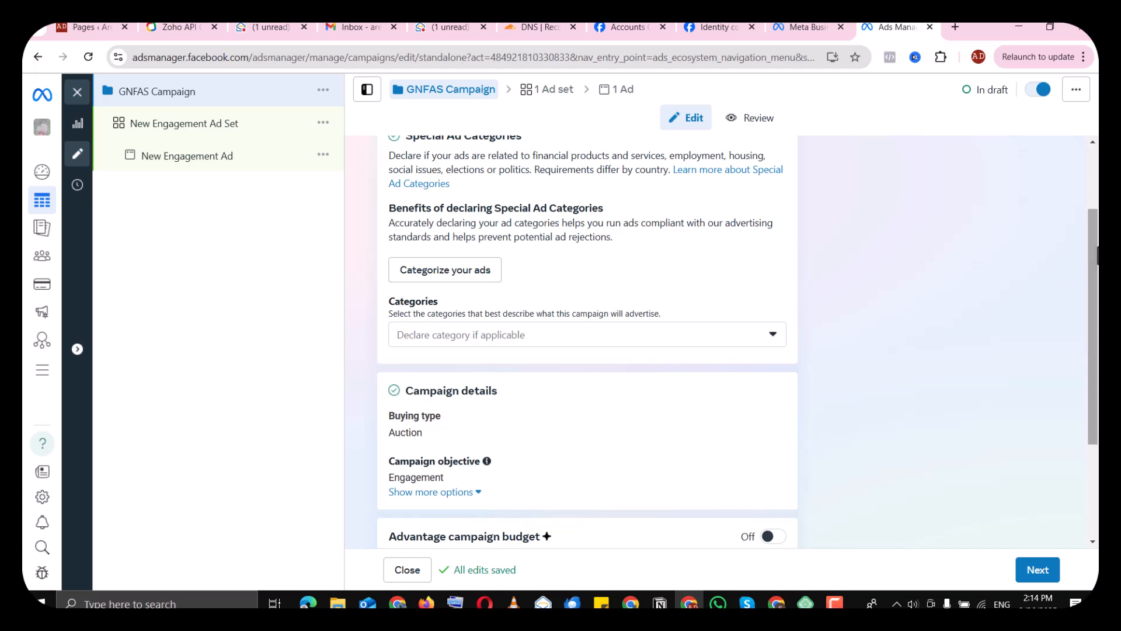
left_click_drag(1092, 280, 1093, 373)
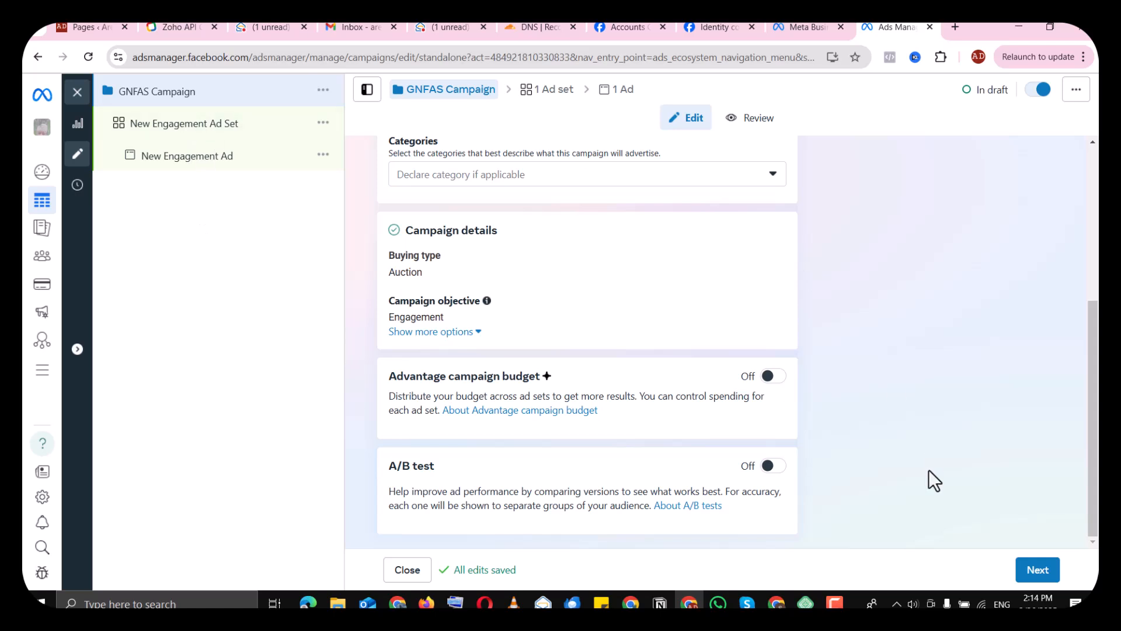
left_click(1030, 575)
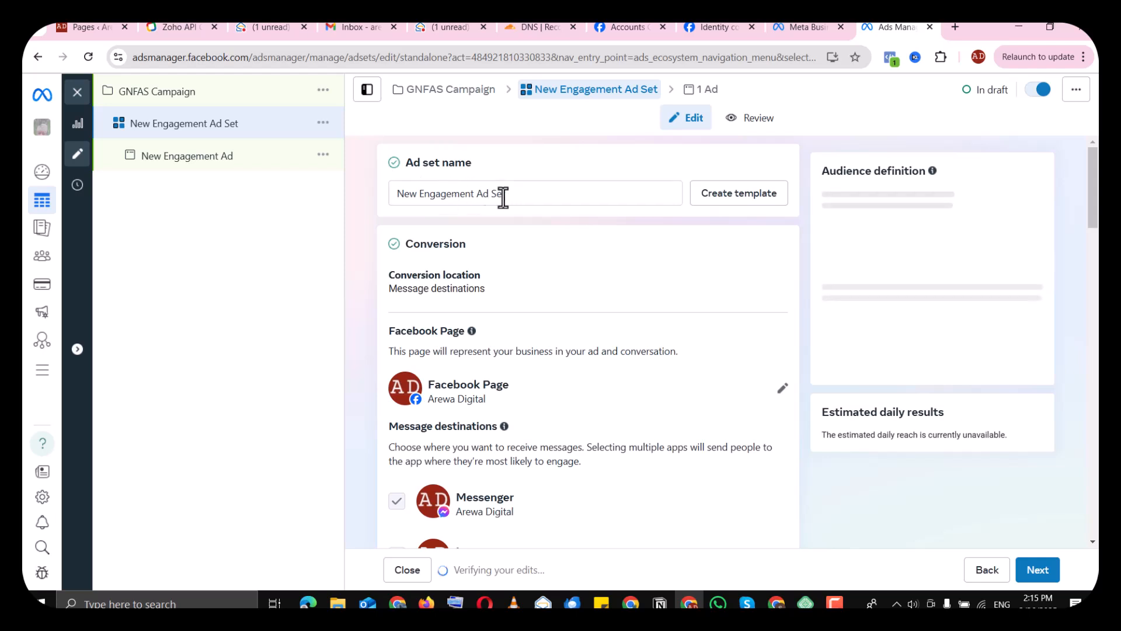
Rename the new engagement ad set to the suggested name "Gnfas Ad Set 1"
triple_click(442, 199)
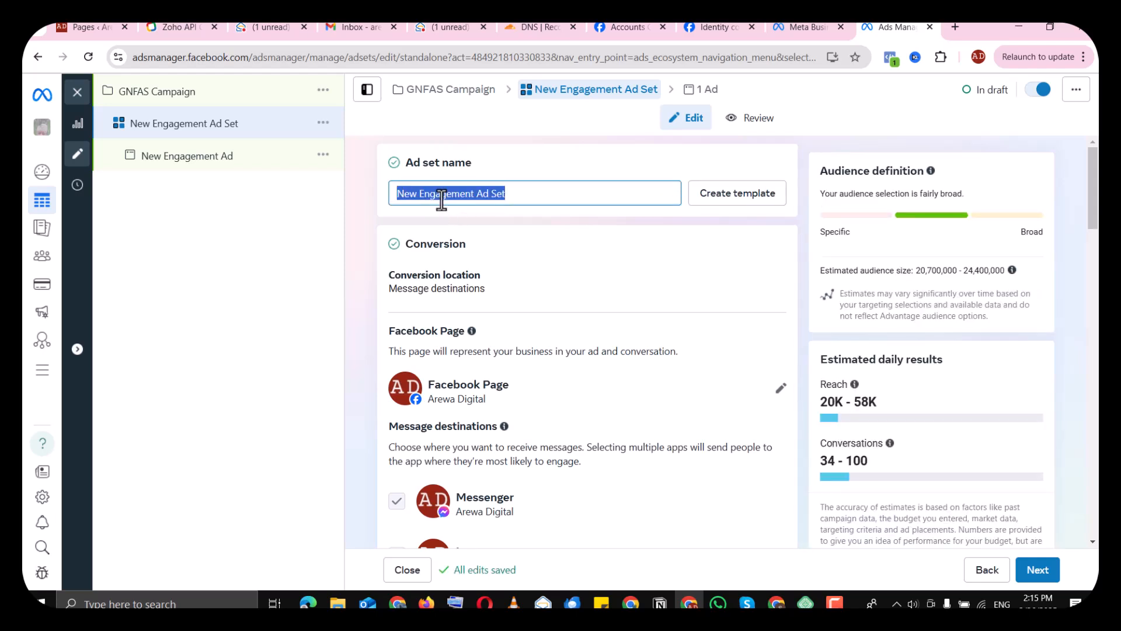
type("GNFAS")
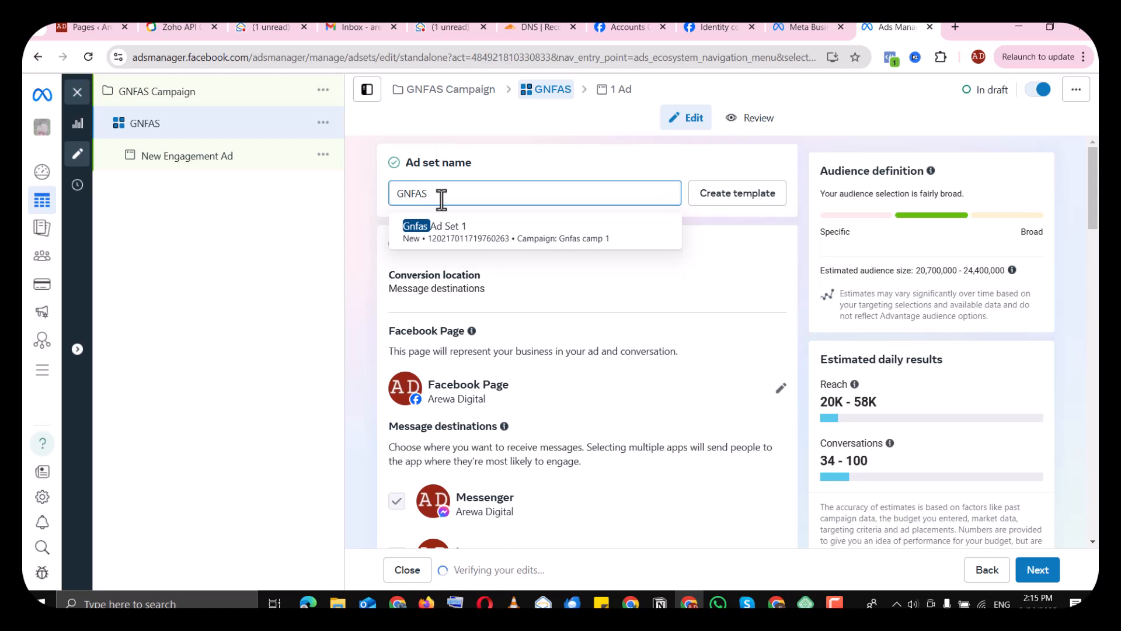
type(" Ad SET")
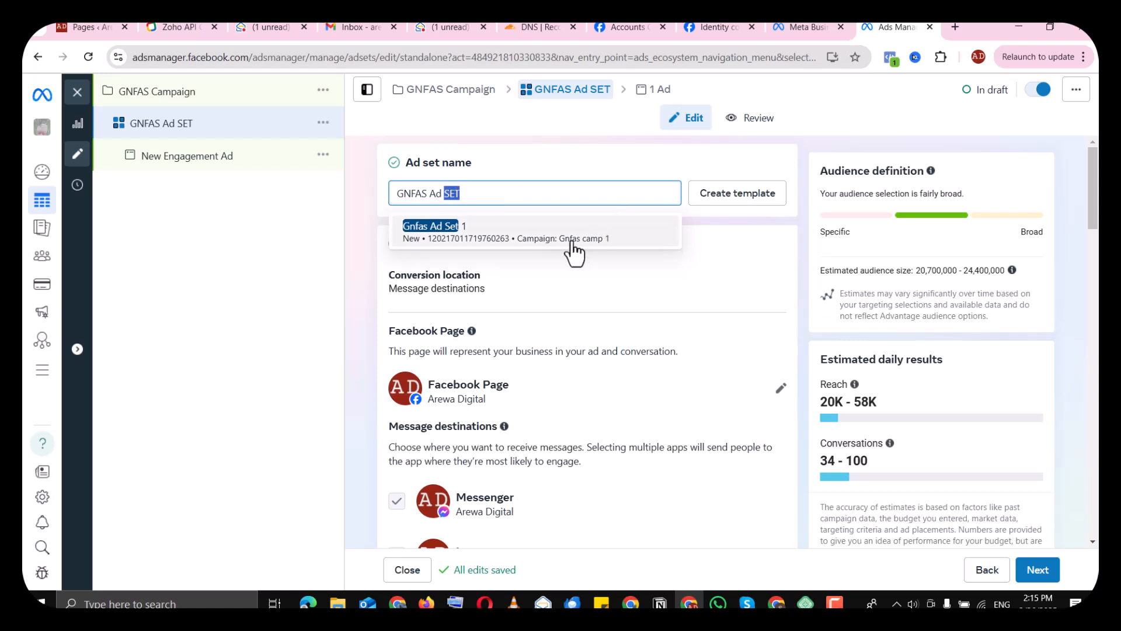
left_click(489, 236)
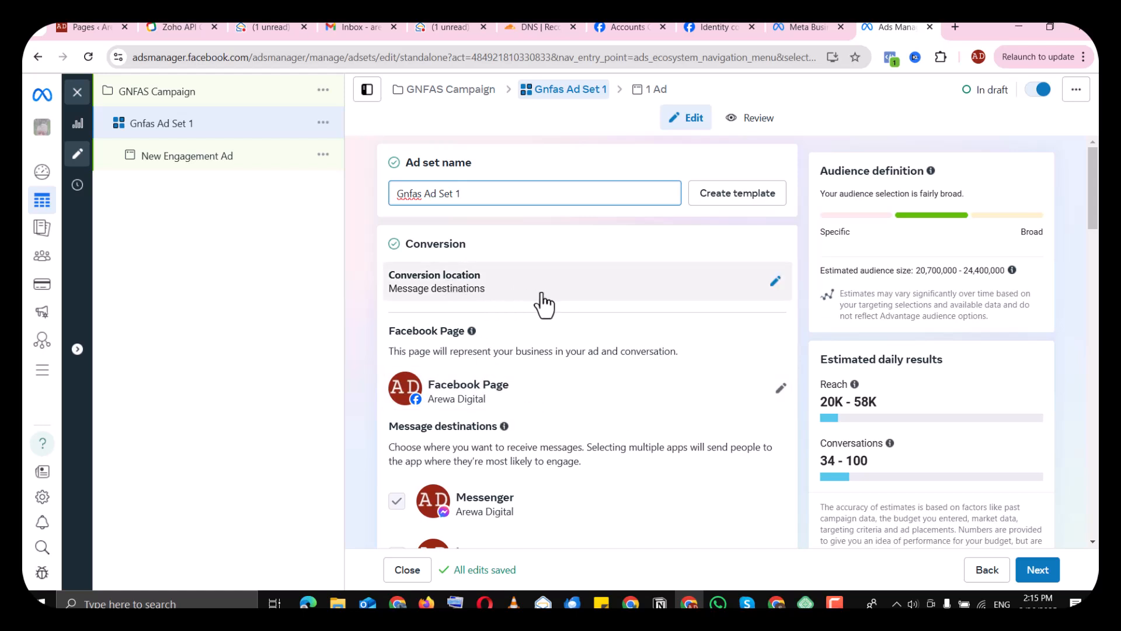
Review the GNFAS Campaign's details, Advantage campaign budget and A/B test settings, and return to the ad set
left_click(228, 94)
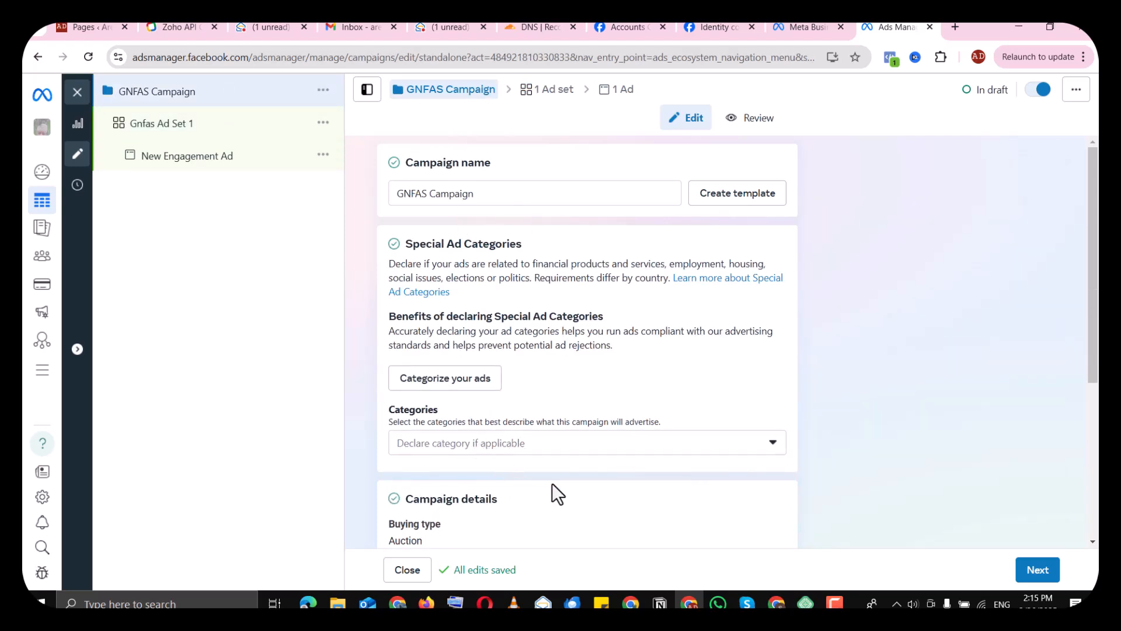
scroll(552, 482, "down", 5)
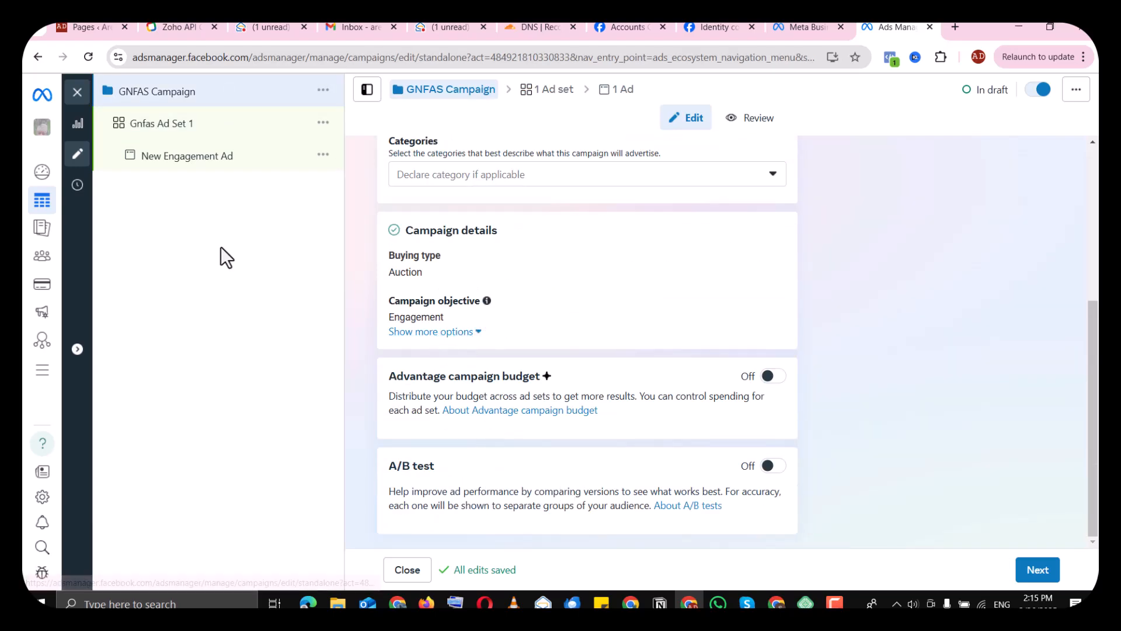
left_click(191, 132)
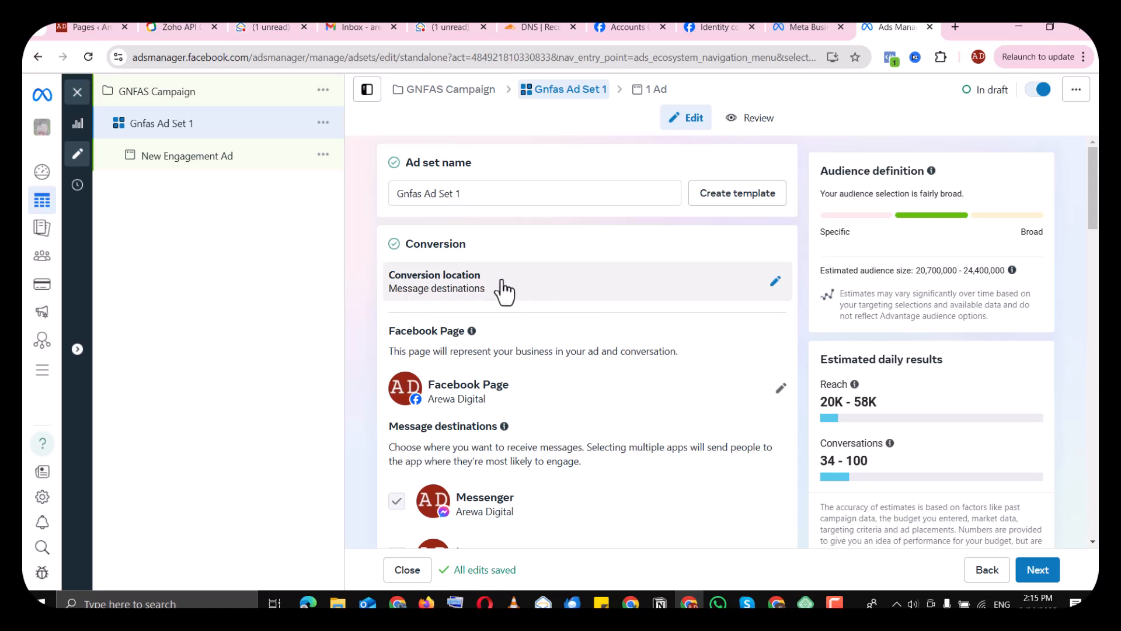
Try On your ad as the conversion location, switch back to Message destinations, and look over its messaging apps
left_click(773, 284)
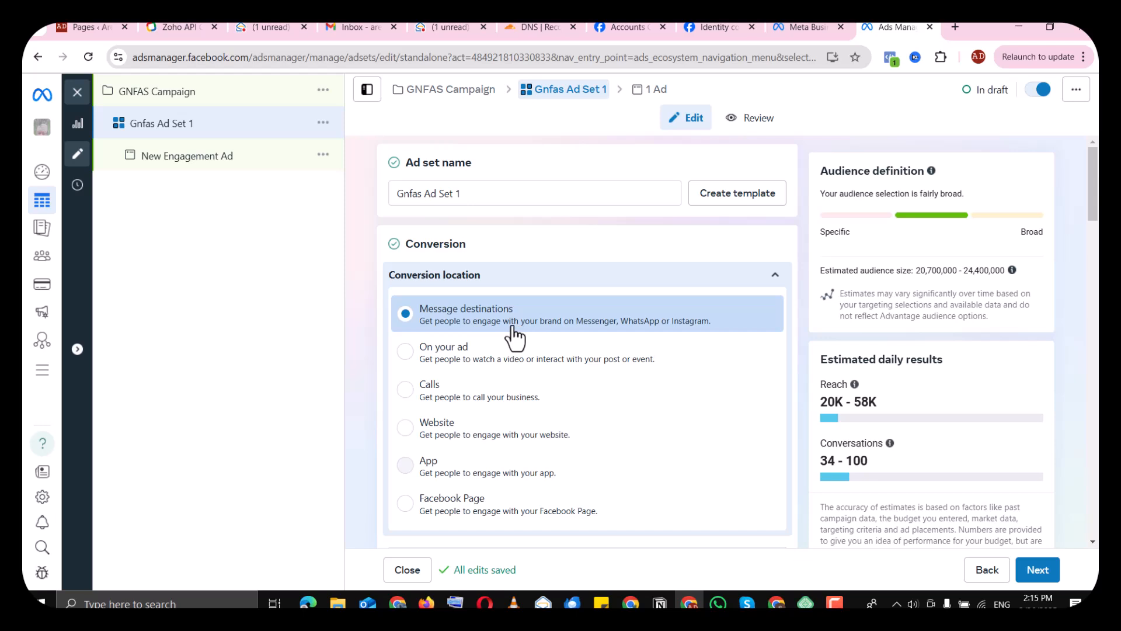
left_click(468, 367)
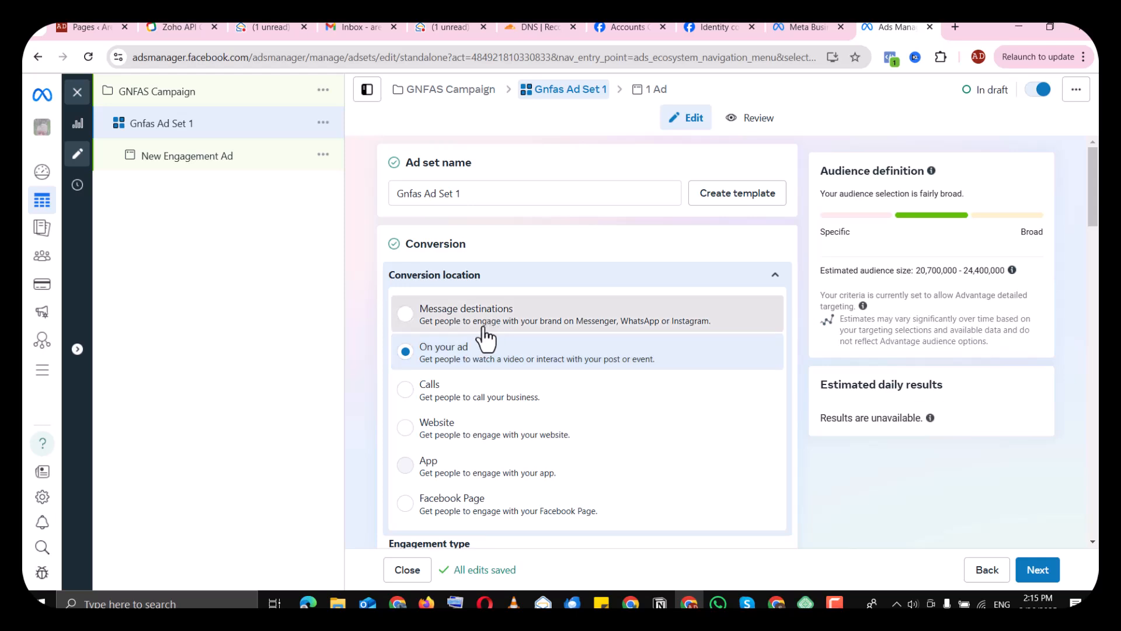
left_click(479, 325)
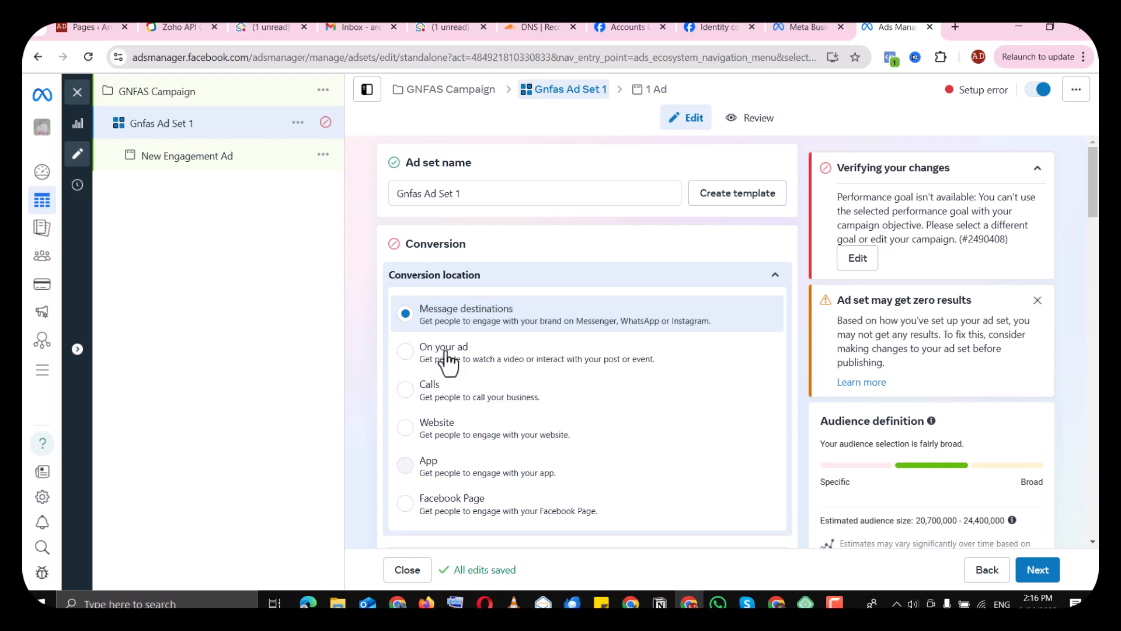
left_click(763, 281)
scroll(591, 365, "down", 6)
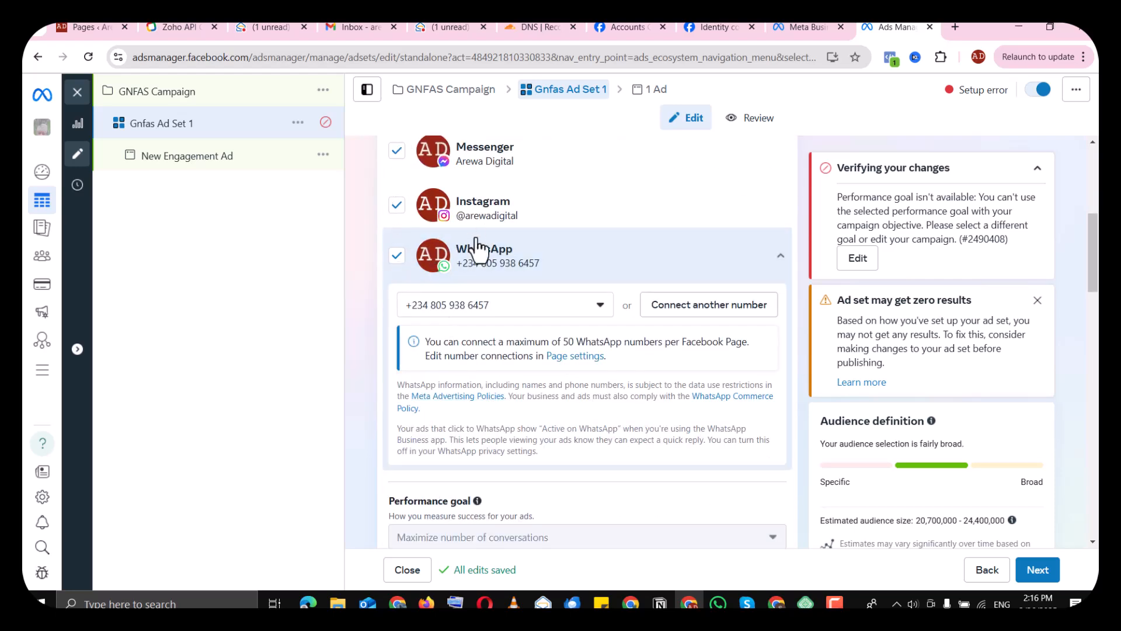
scroll(594, 303, "up", 6)
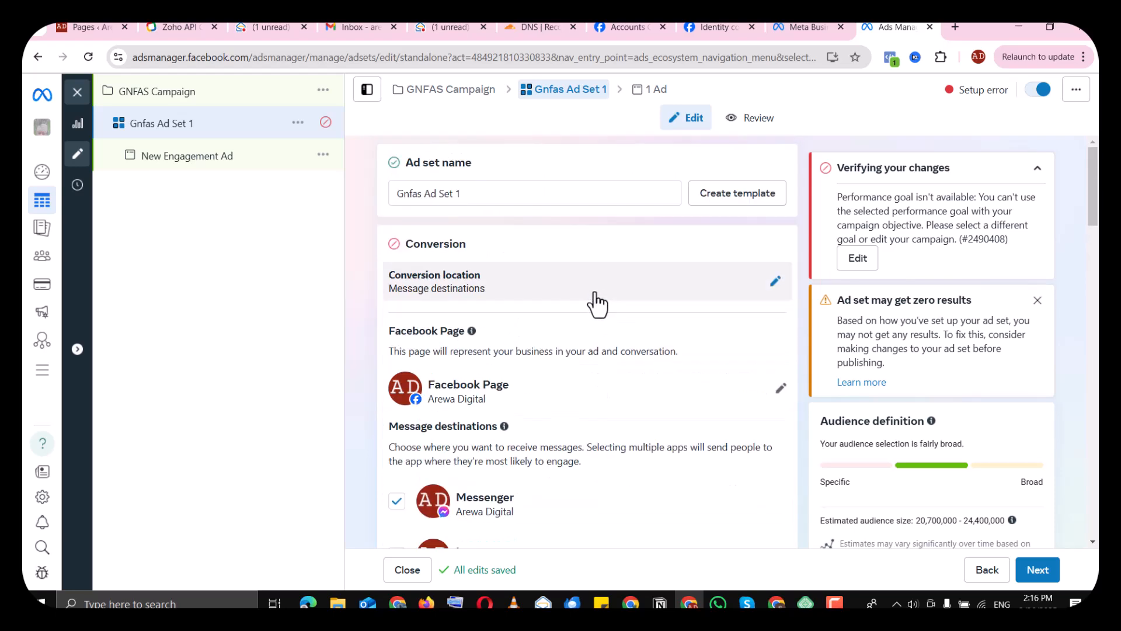
Change the conversion location to On your ad and review its engagement type and performance goal settings
left_click(772, 289)
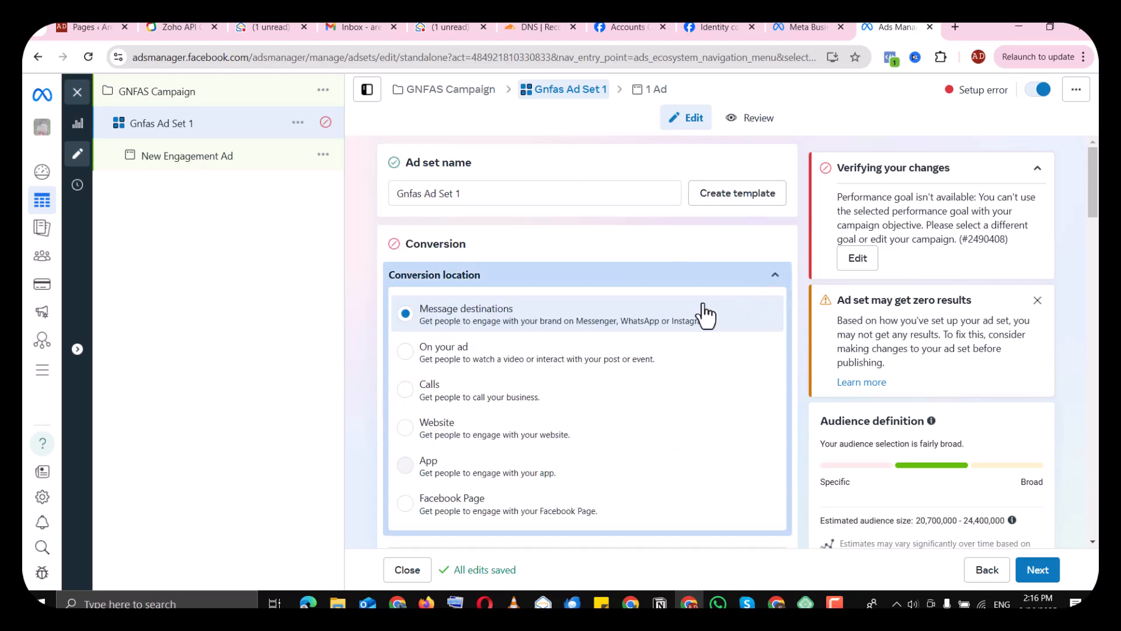
left_click(498, 362)
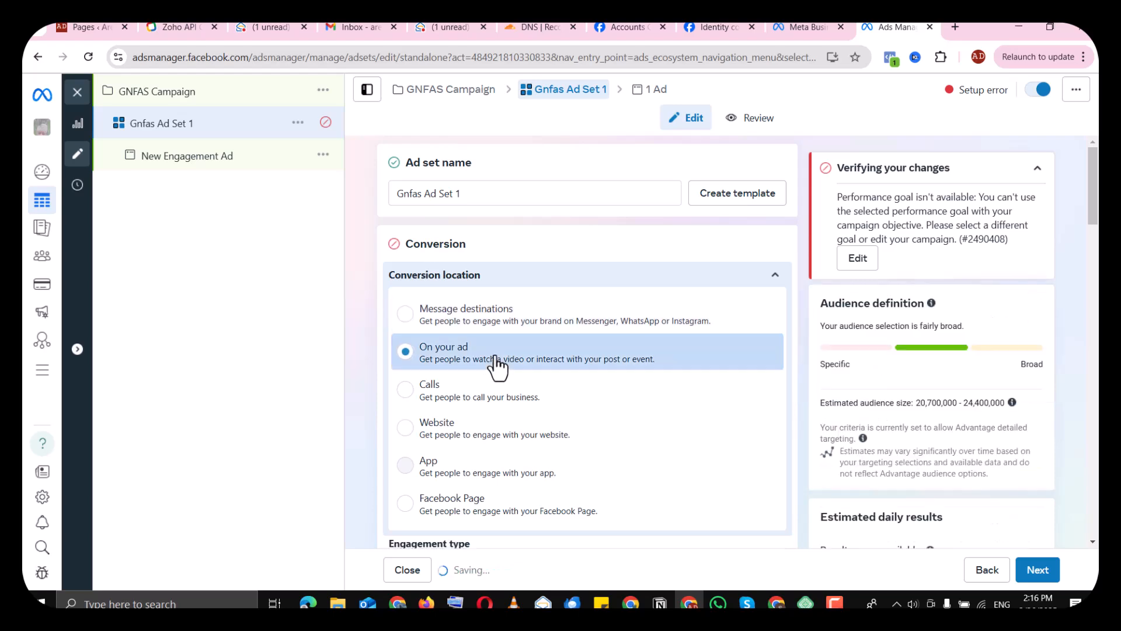
left_click(772, 275)
scroll(600, 350, "down", 7)
scroll(605, 350, "up", 6)
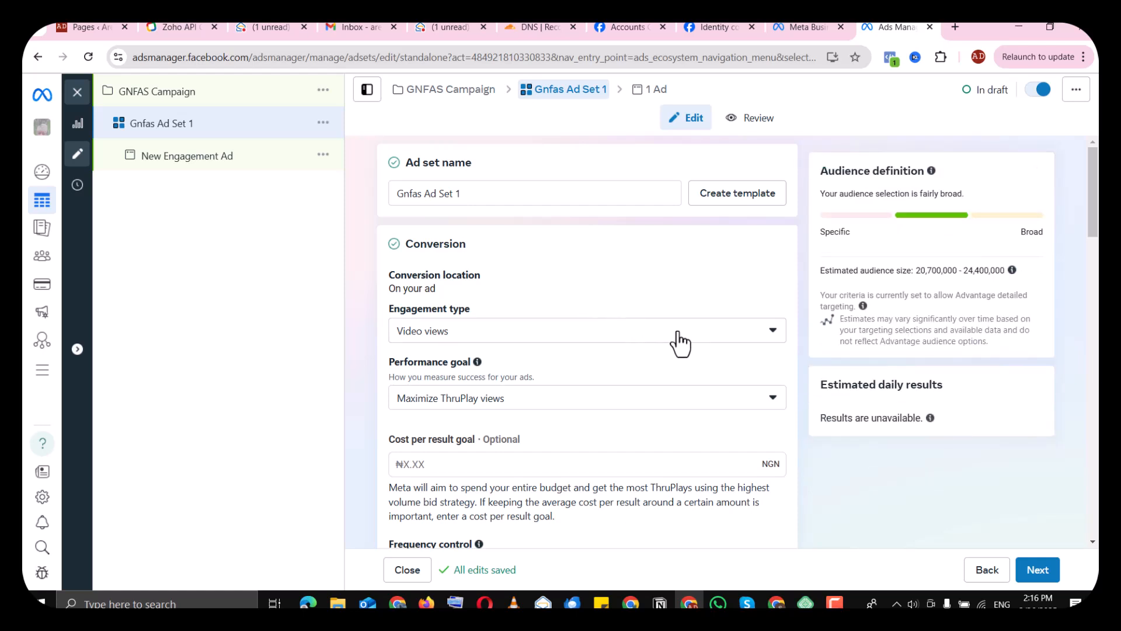
Try Calls as the ad set's conversion location and view its settings
left_click(770, 292)
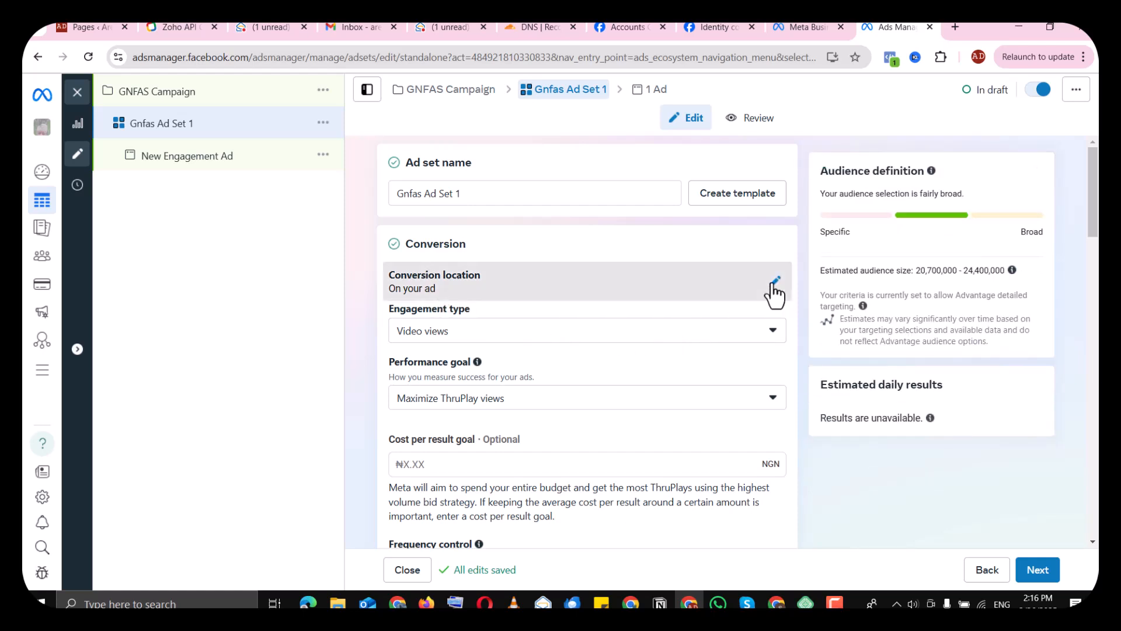
left_click(496, 393)
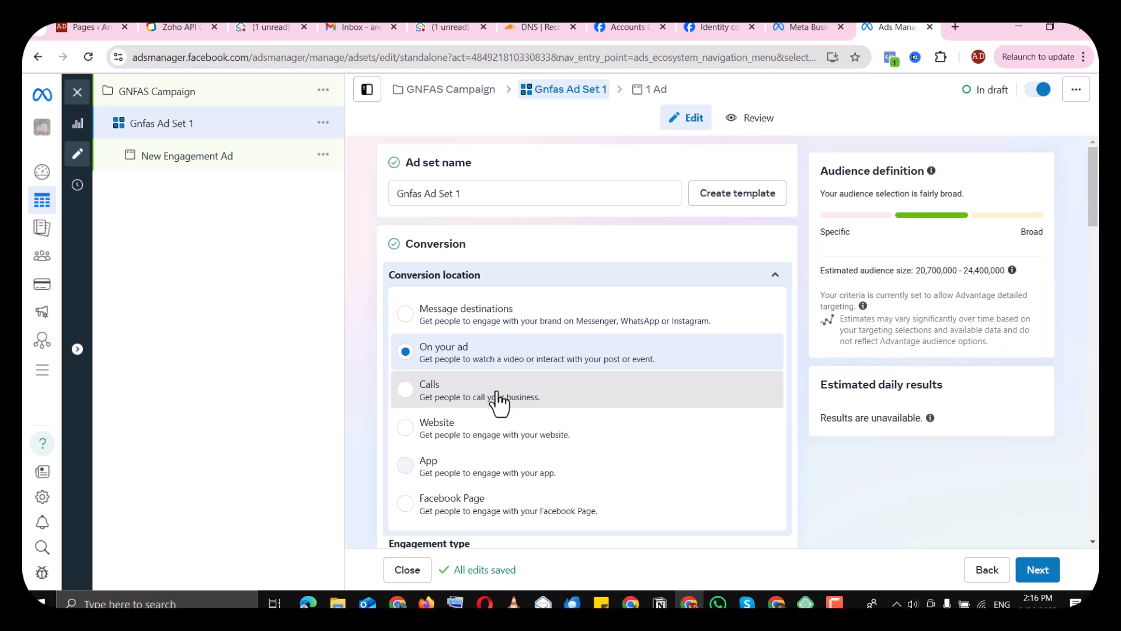
left_click(776, 277)
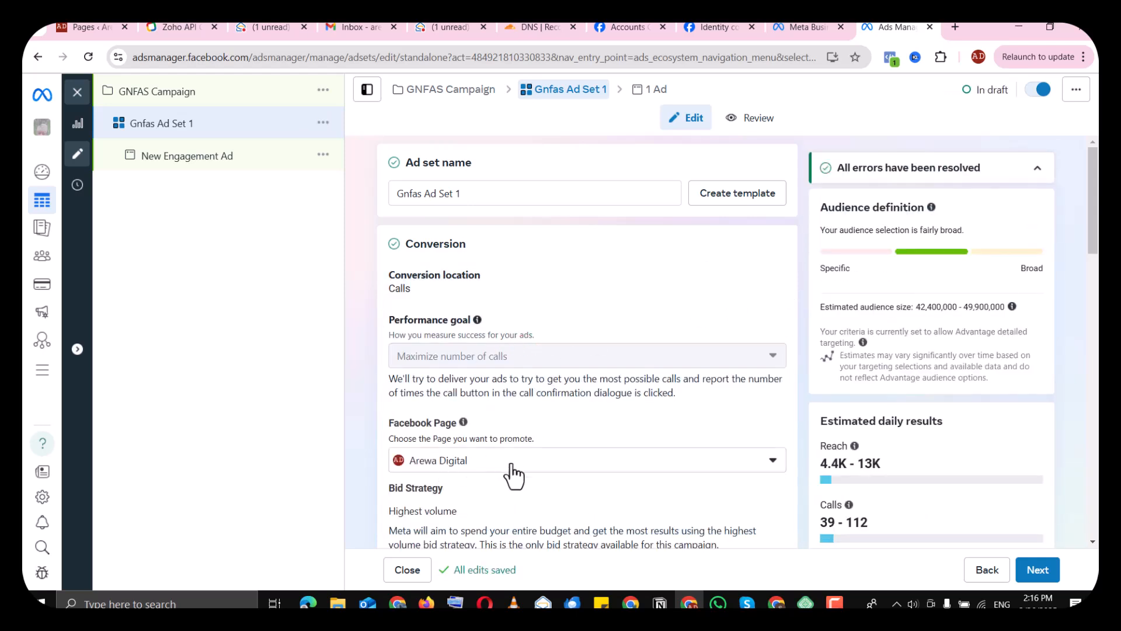
Set the ad set's conversion location to Message destinations and check the connected messaging apps
left_click(775, 281)
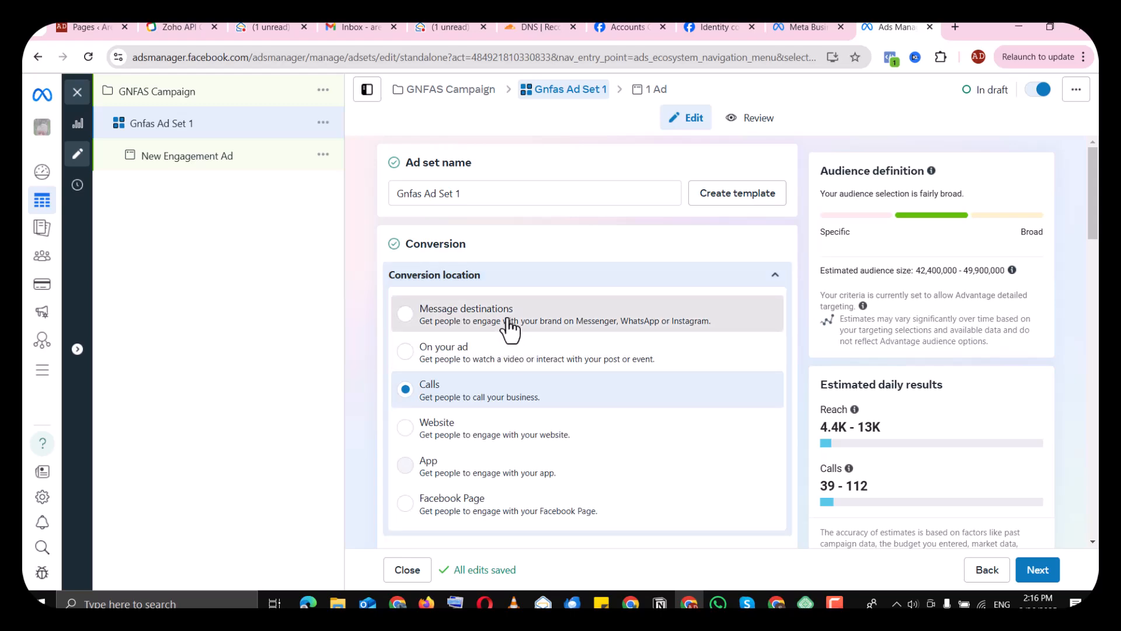
left_click(509, 324)
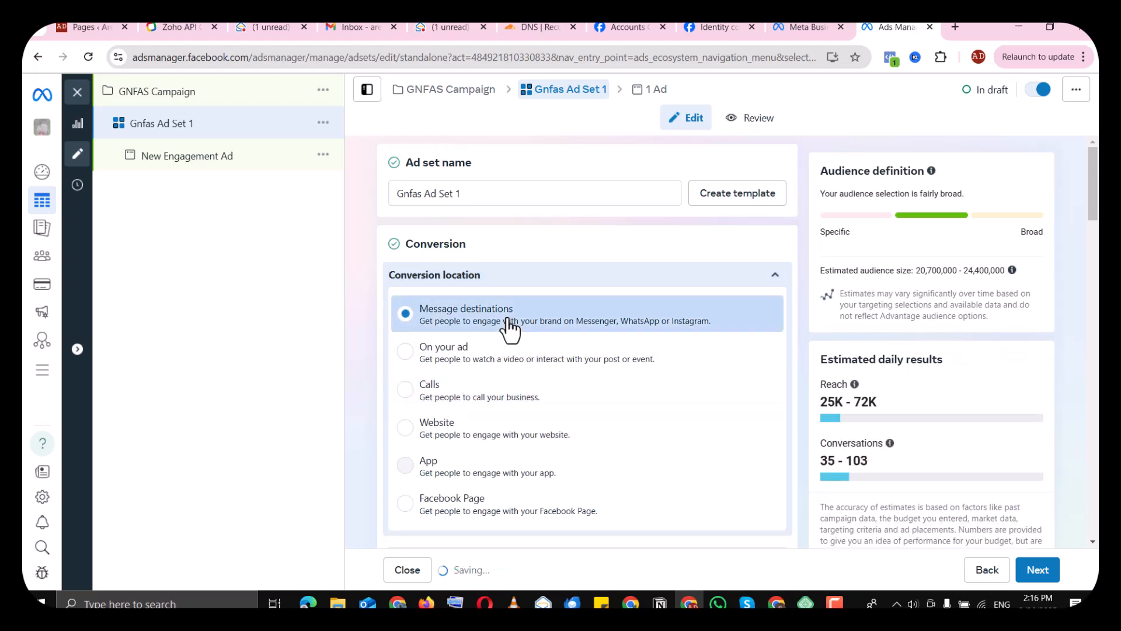
left_click(772, 277)
scroll(677, 359, "down", 5)
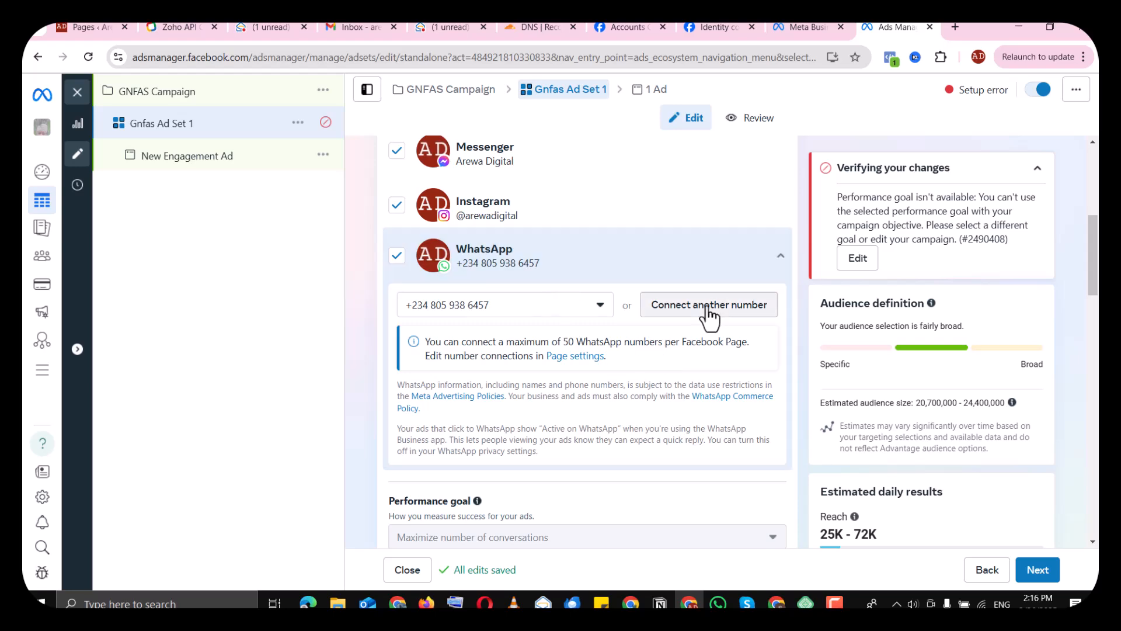
Change the Facebook Page that represents the business in the ad set to GNFA Students Practice Page
scroll(708, 313, "up", 5)
left_click(780, 388)
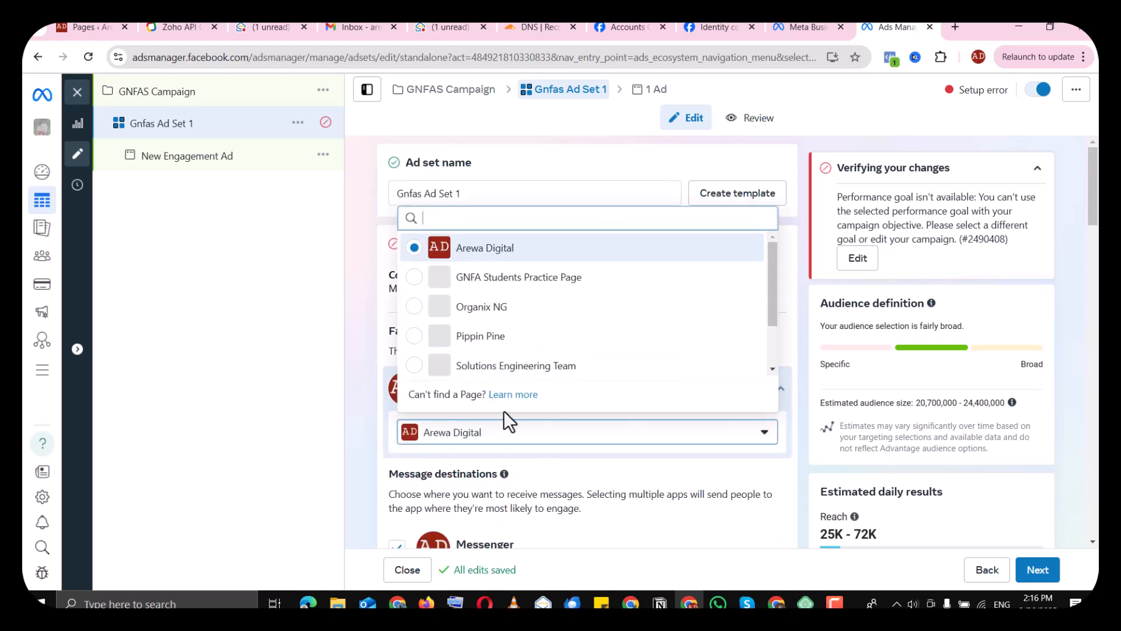
left_click(481, 286)
Review the Page's message destinations and the available performance goals, keeping Maximize number of conversations
scroll(700, 354, "down", 5)
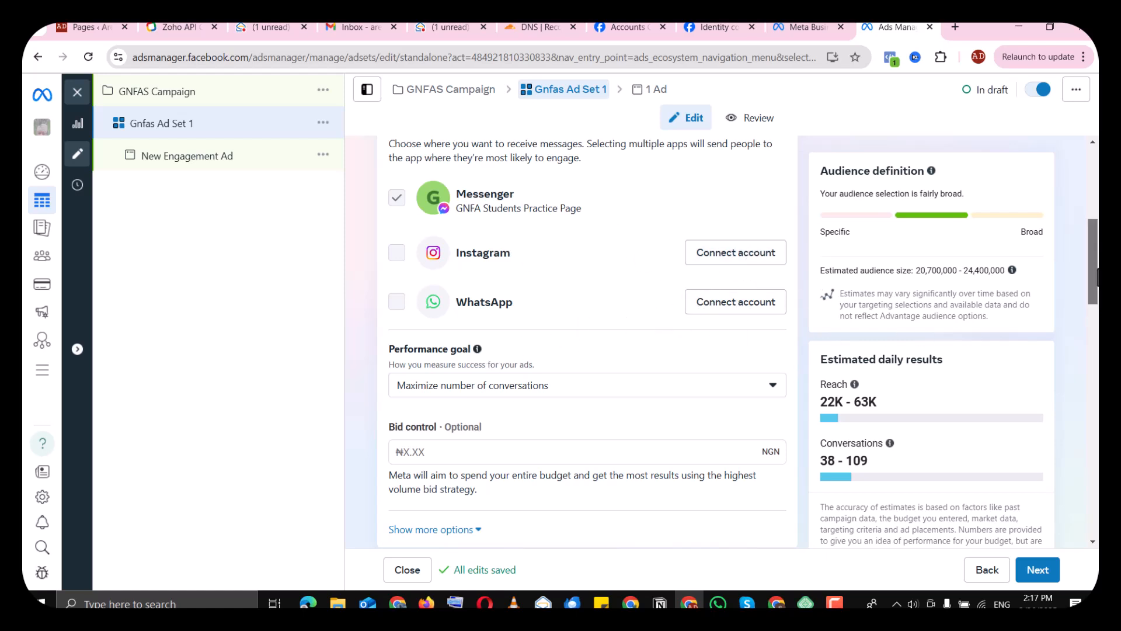
scroll(1014, 322, "down", 1)
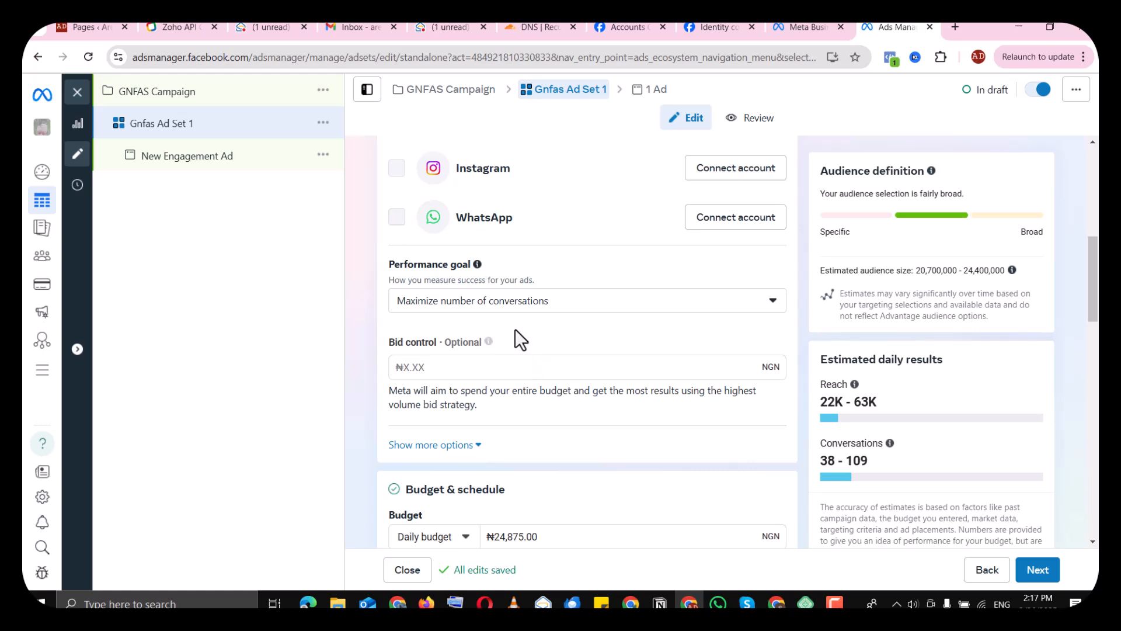
left_click(548, 301)
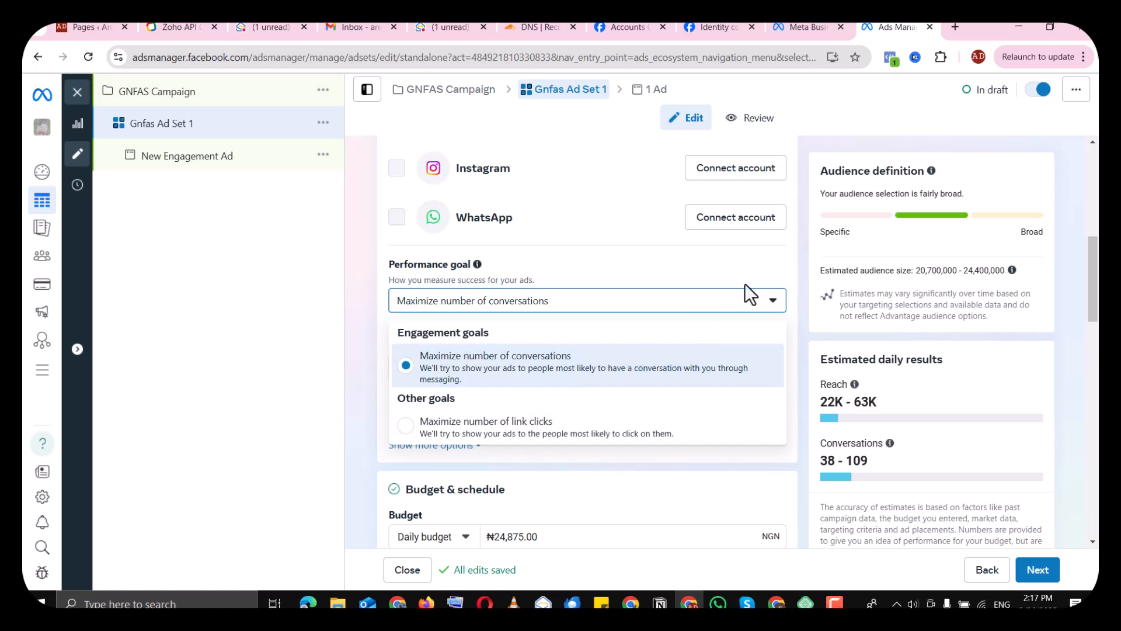
left_click(747, 308)
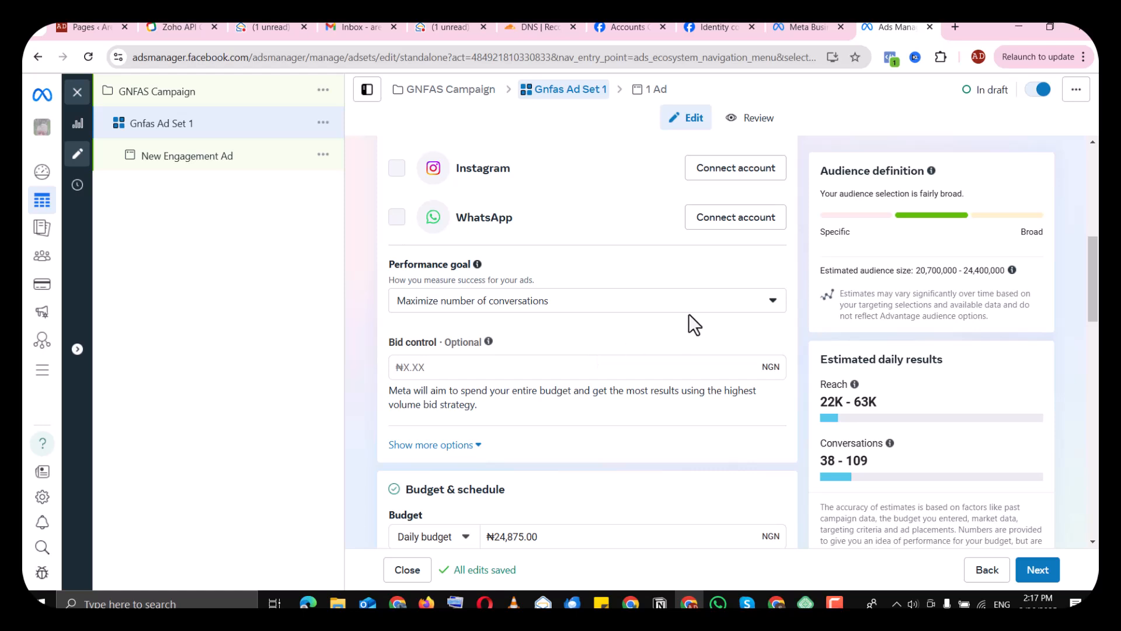
Set the ad set's daily budget to ₦5,000
scroll(580, 391, "down", 5)
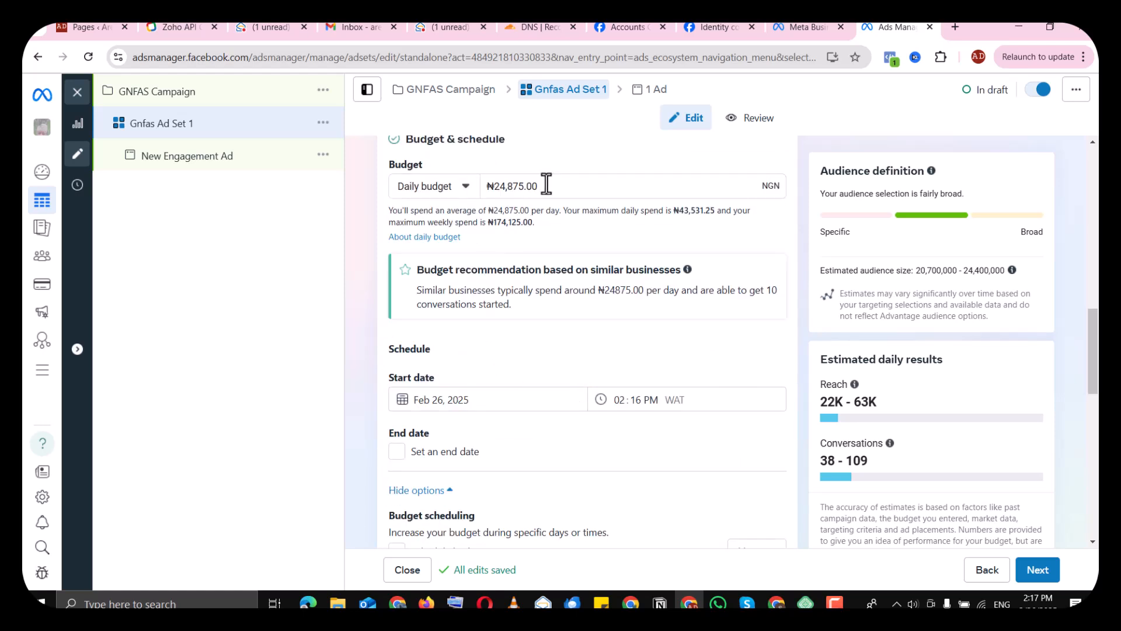
double_click(501, 186)
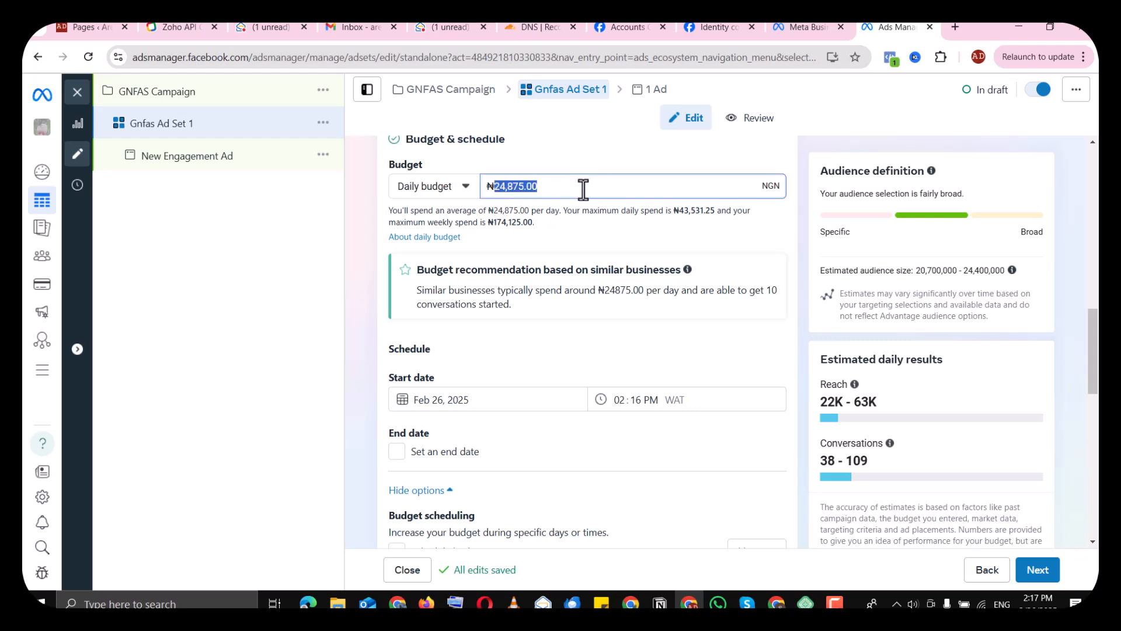
left_click(507, 187)
double_click(497, 186)
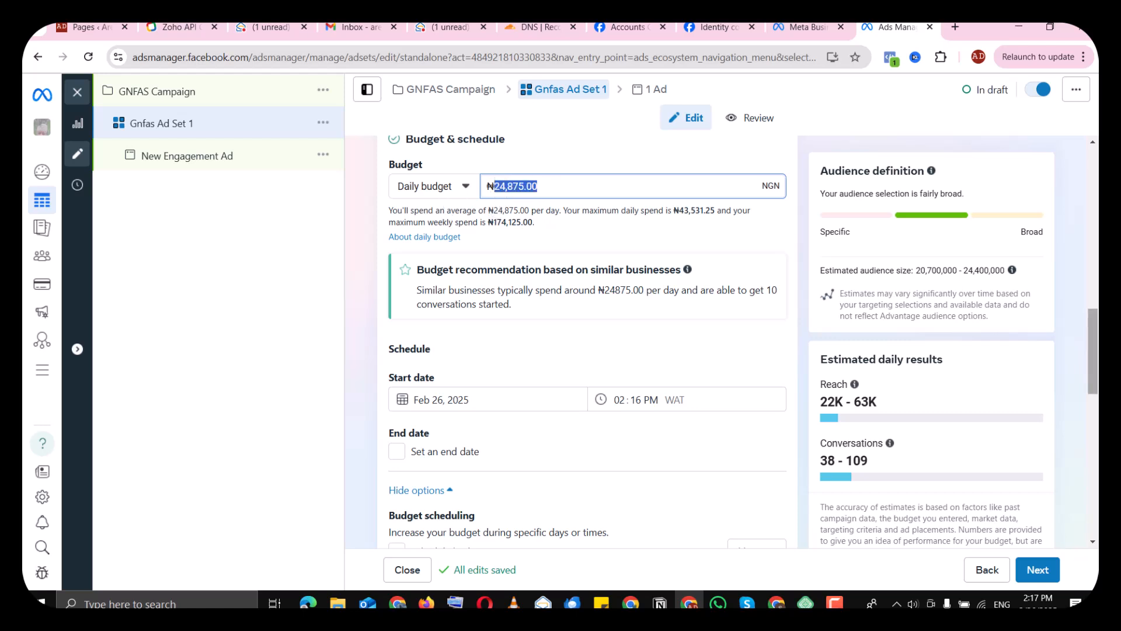
type("5000")
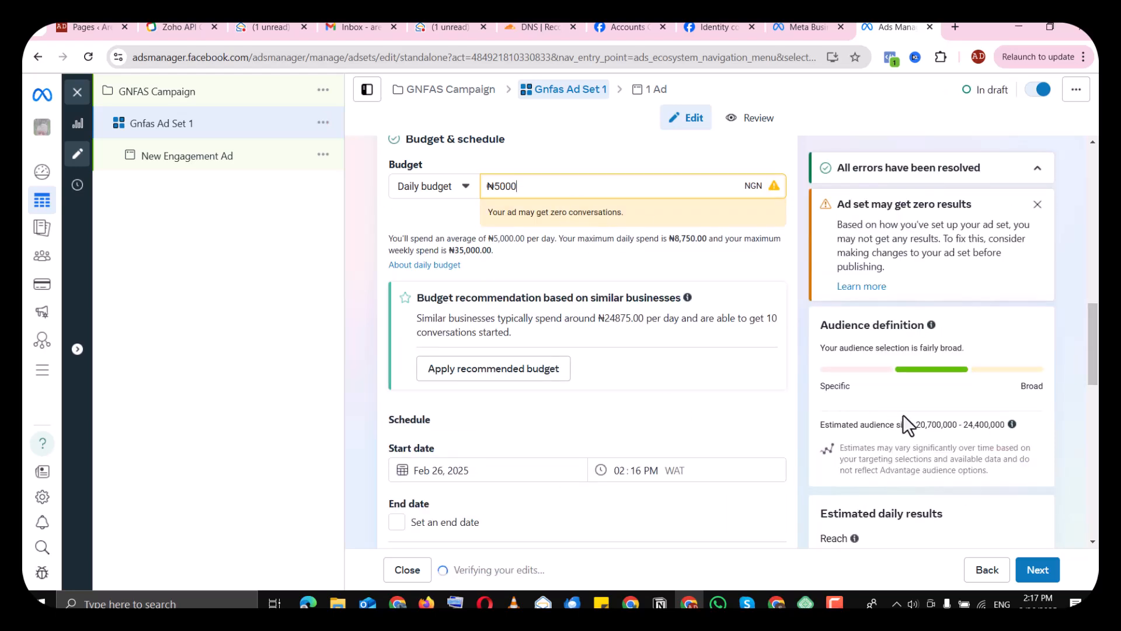
Check the schedule, audience, placements and estimated daily results, and change the daily budget to ₦3,000
scroll(905, 461, "down", 1)
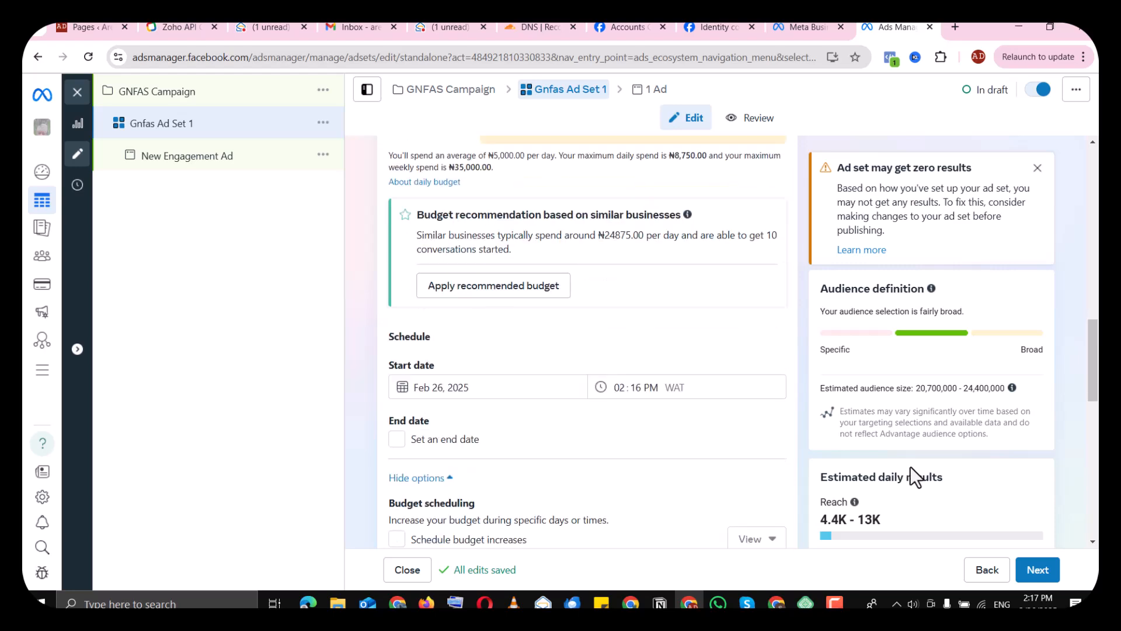
scroll(910, 468, "down", 4)
scroll(1091, 414, "down", 6)
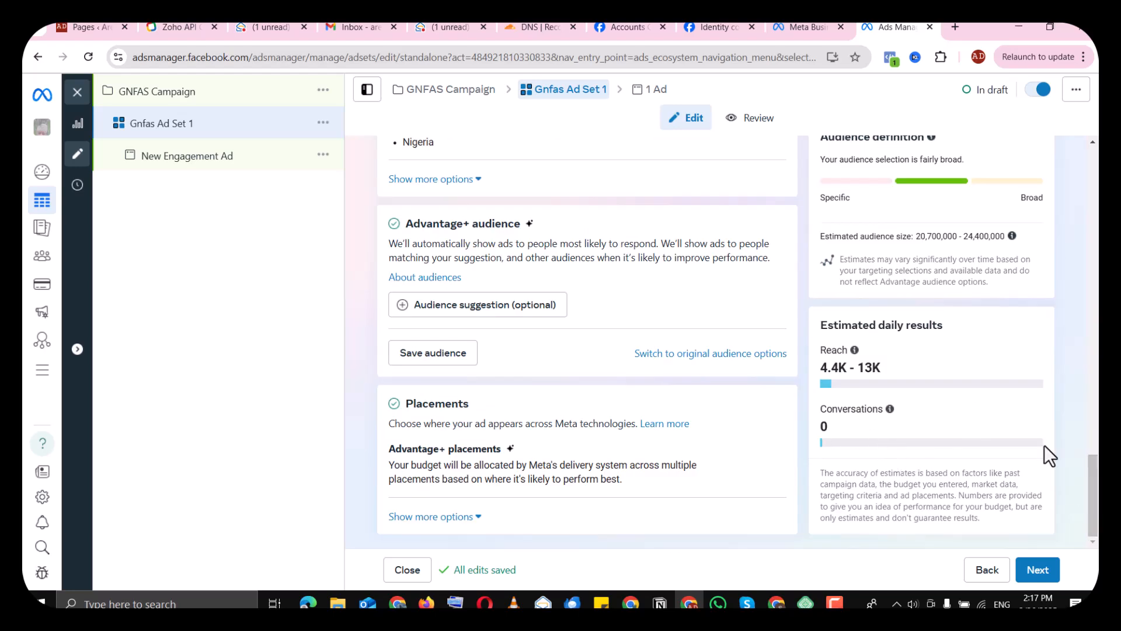
mouse_move(1094, 503)
left_mouse_down()
mouse_move(1096, 392)
mouse_move(1096, 513)
left_mouse_up()
left_click_drag(1092, 502, 1091, 334)
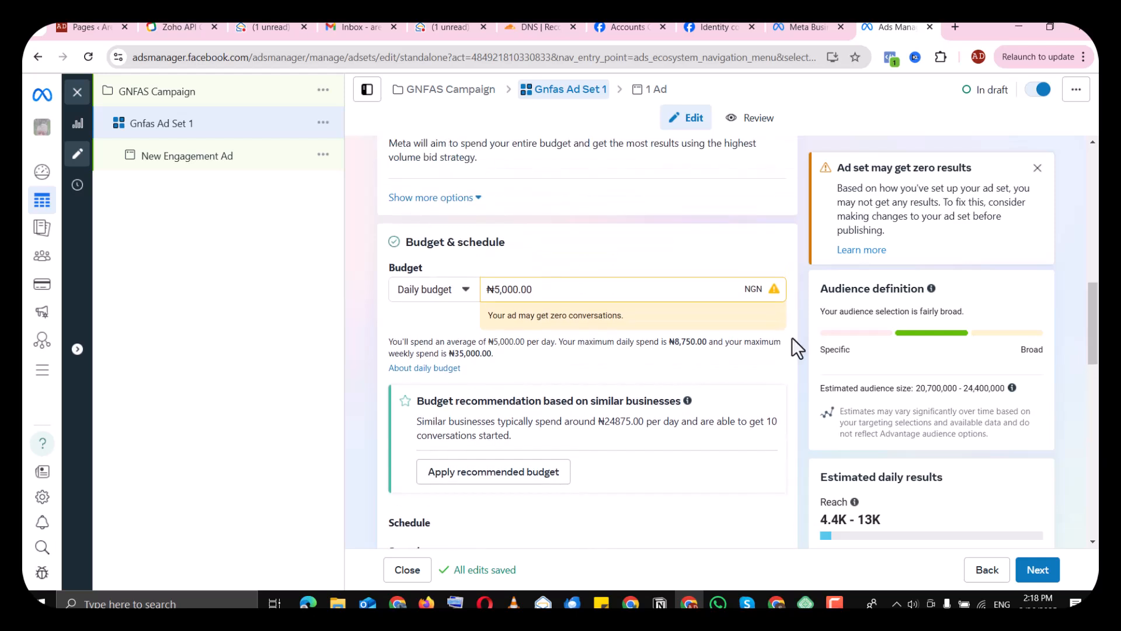
double_click(510, 290)
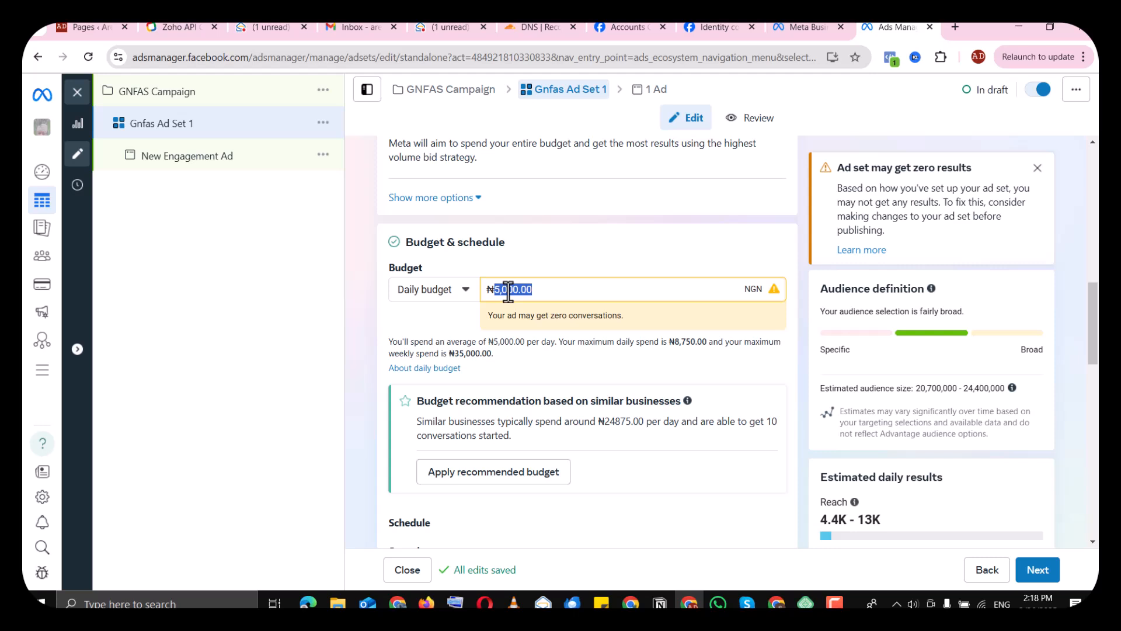
type("3000")
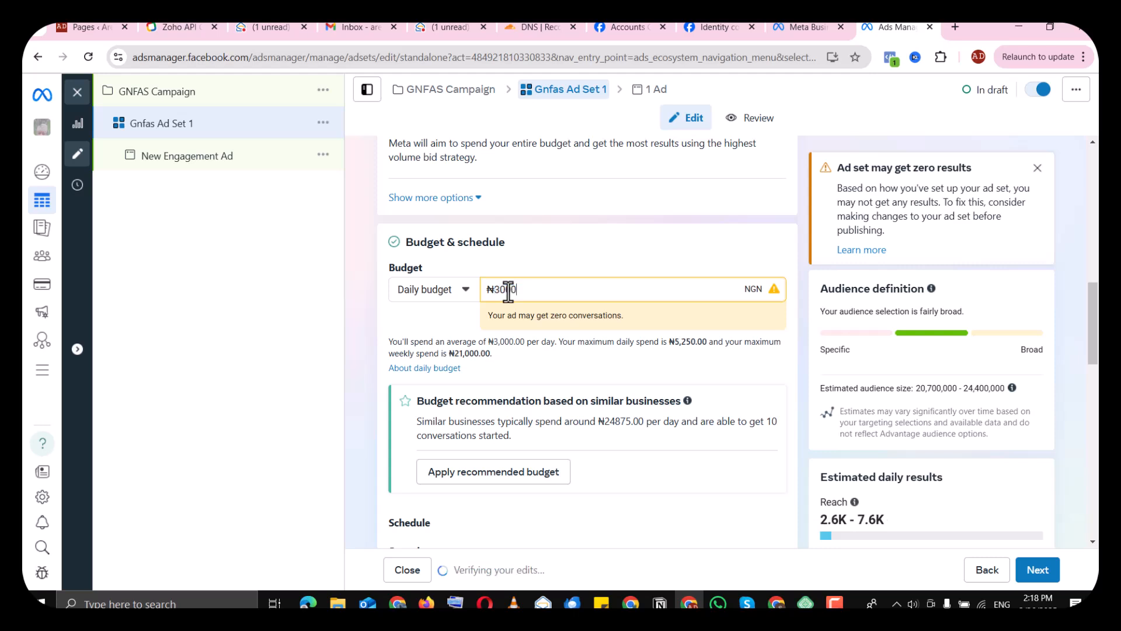
Try a daily budget of ₦1,000 for the ad set, and set it to ₦10,000 instead
double_click(508, 290)
type("10")
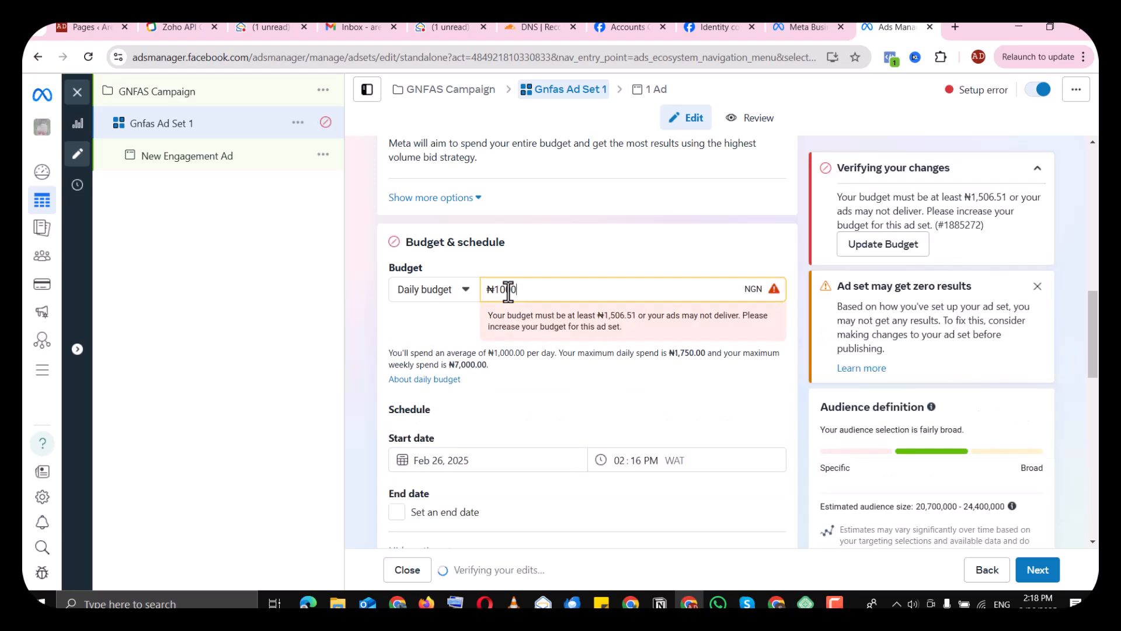
scroll(1045, 355, "down", 12)
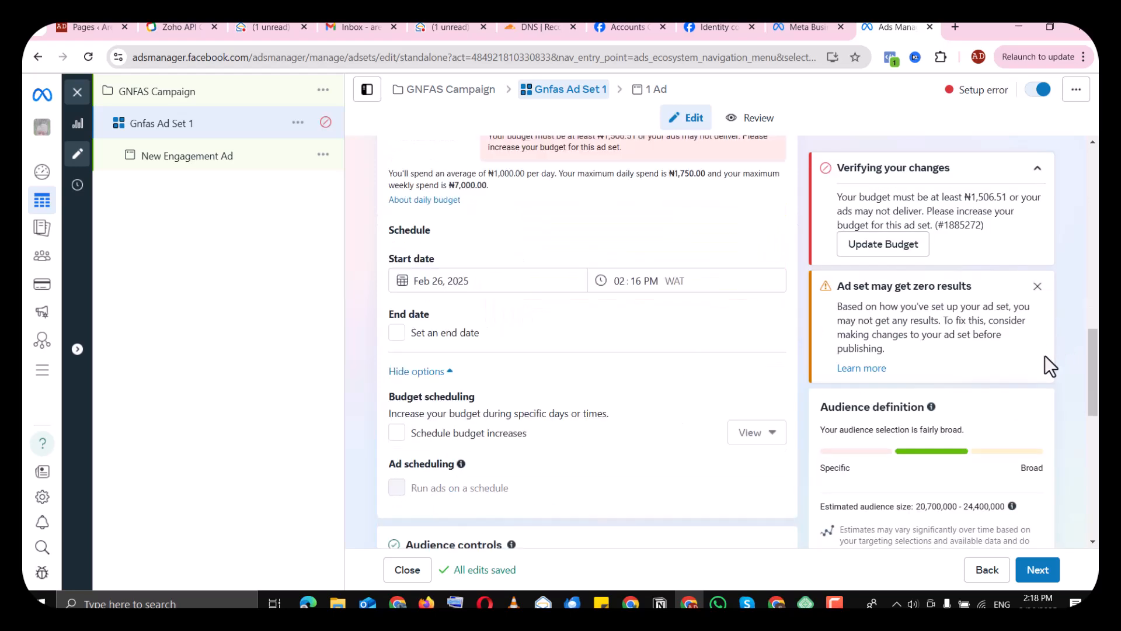
scroll(919, 450, "up", 2)
scroll(597, 418, "up", 5)
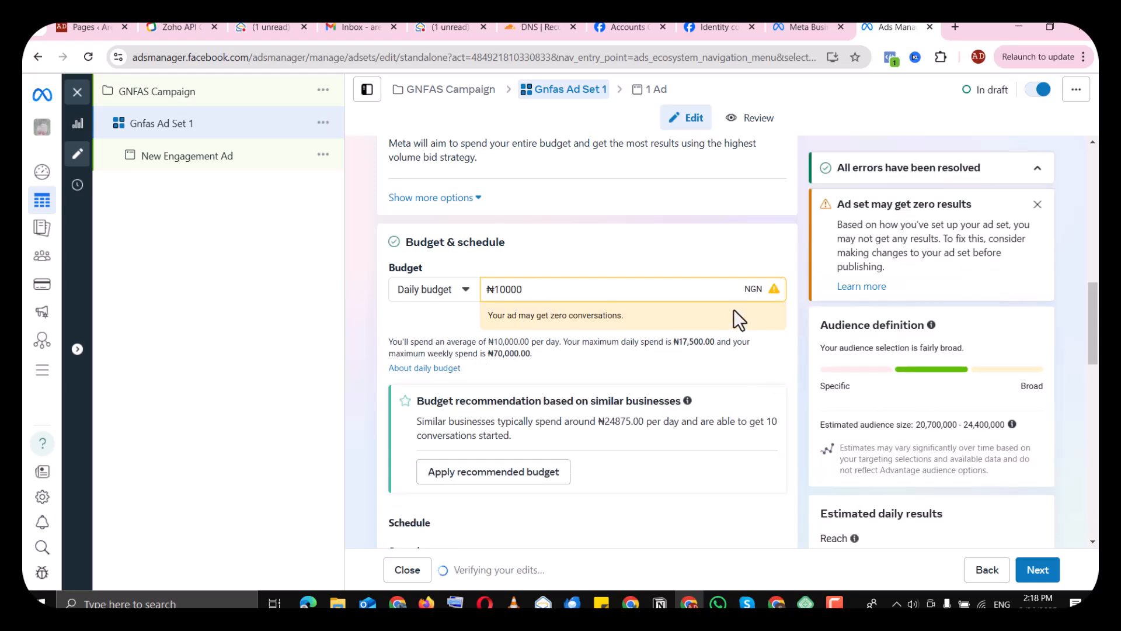
Review the audience, placements and estimated daily results for the new budget, along with the budget recommendation
scroll(870, 303, "down", 10)
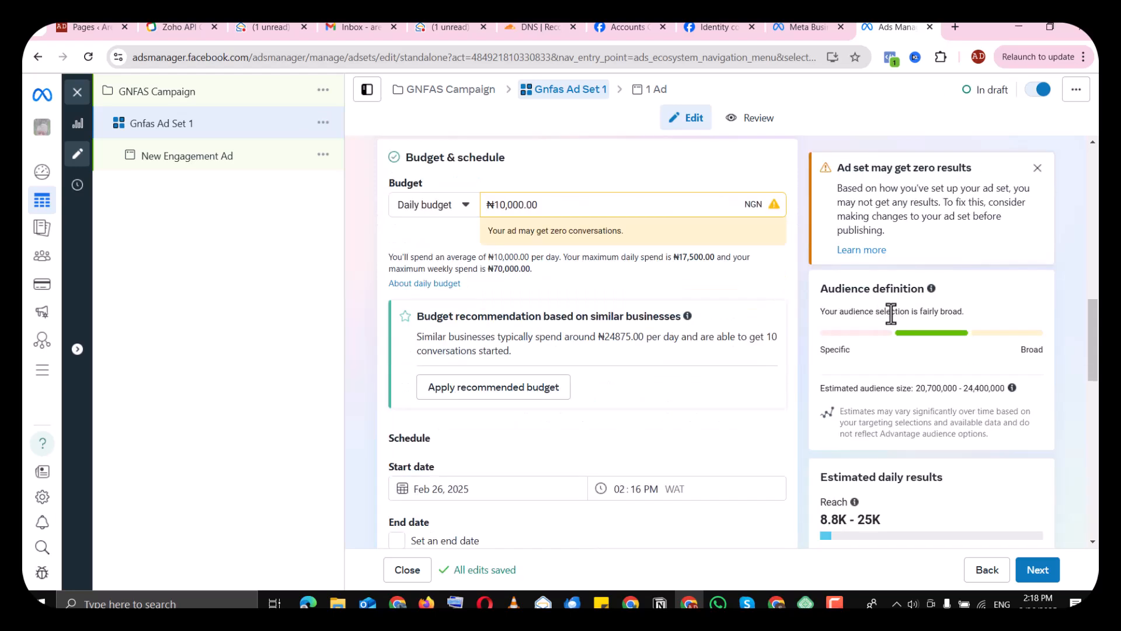
scroll(913, 407, "down", 2)
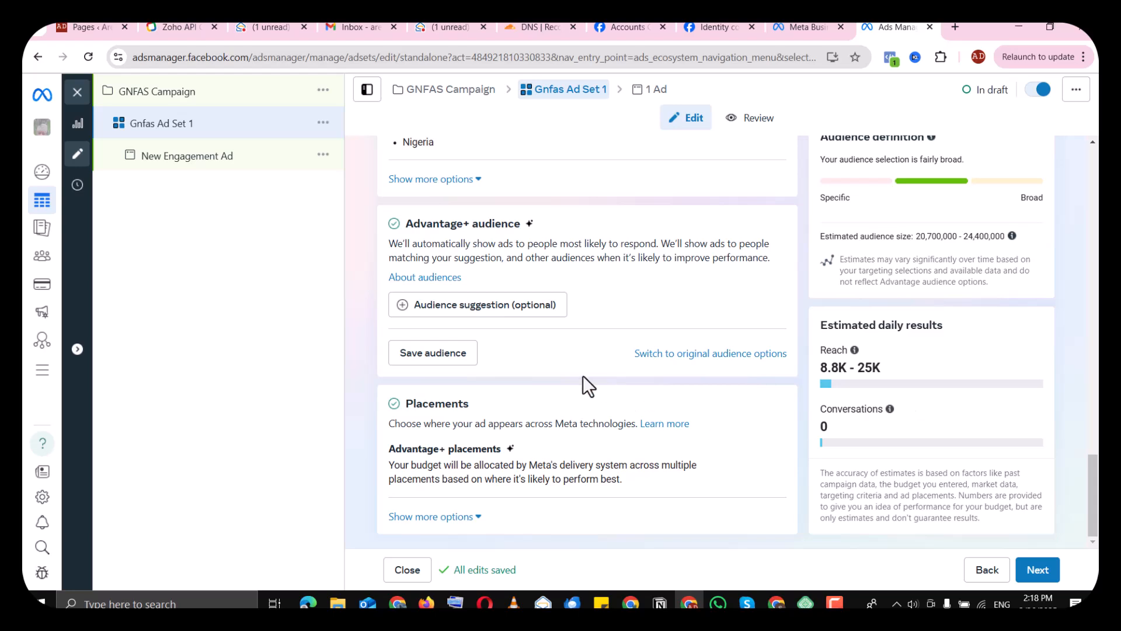
scroll(534, 342, "up", 10)
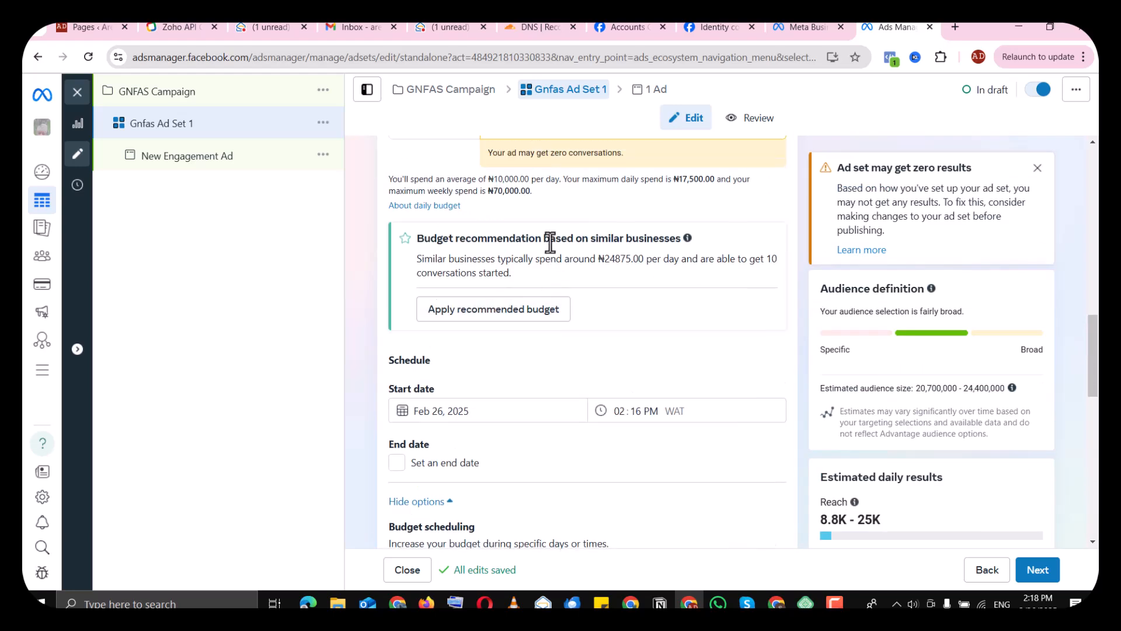
scroll(550, 244, "up", 6)
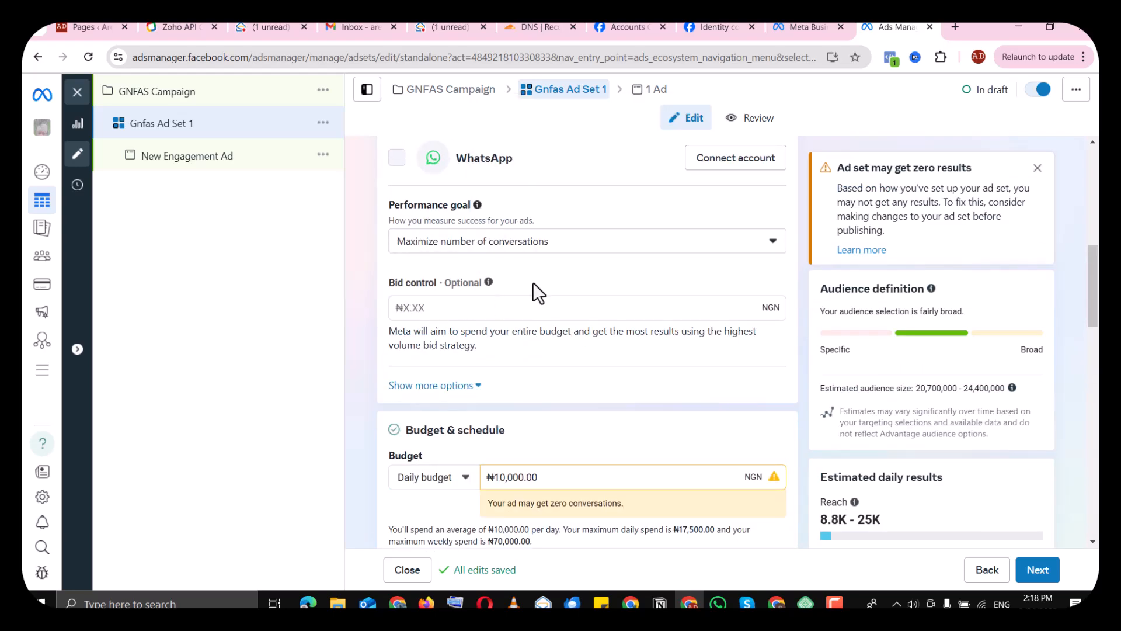
scroll(533, 282, "down", 6)
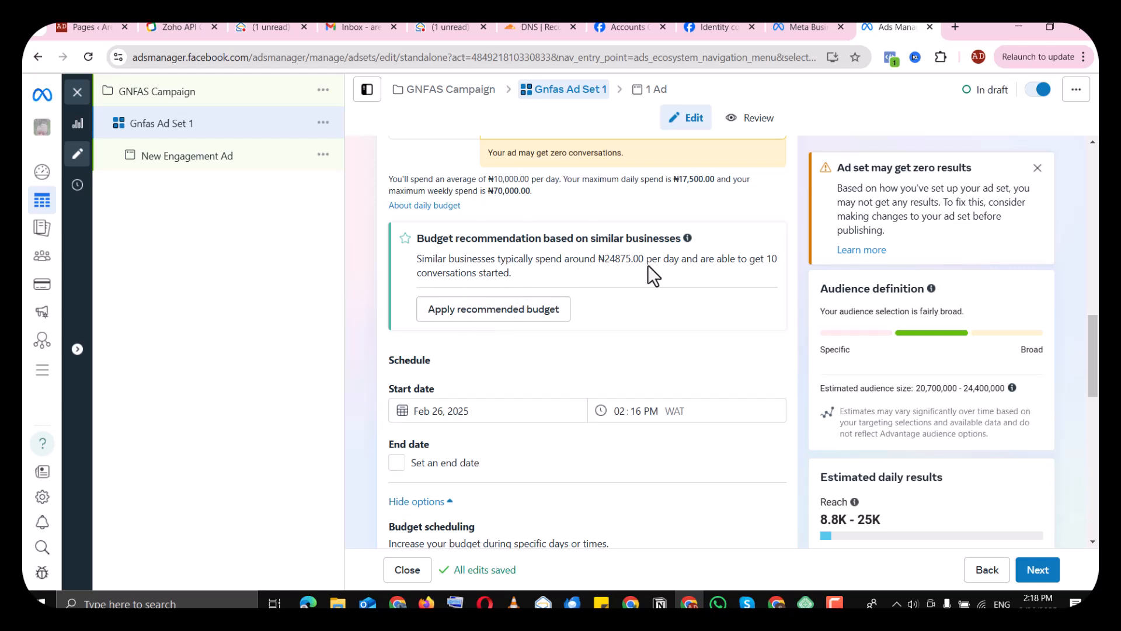
Inspect the schedule's start date and time and its end date option, leaving the ad set without an end date
scroll(586, 341, "down", 3)
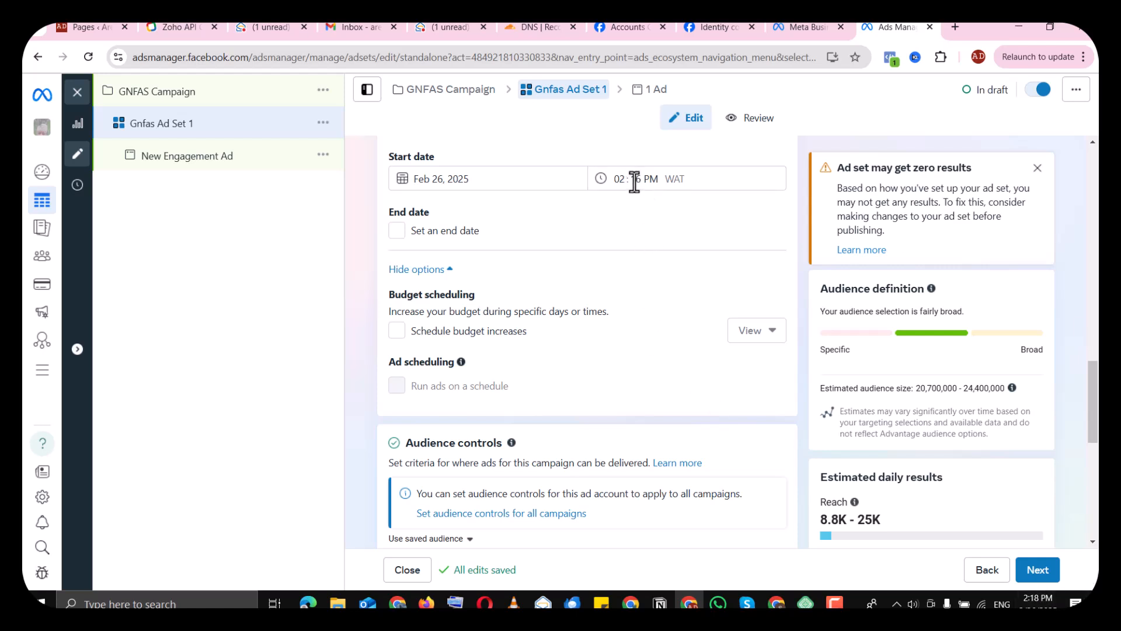
left_click(615, 179)
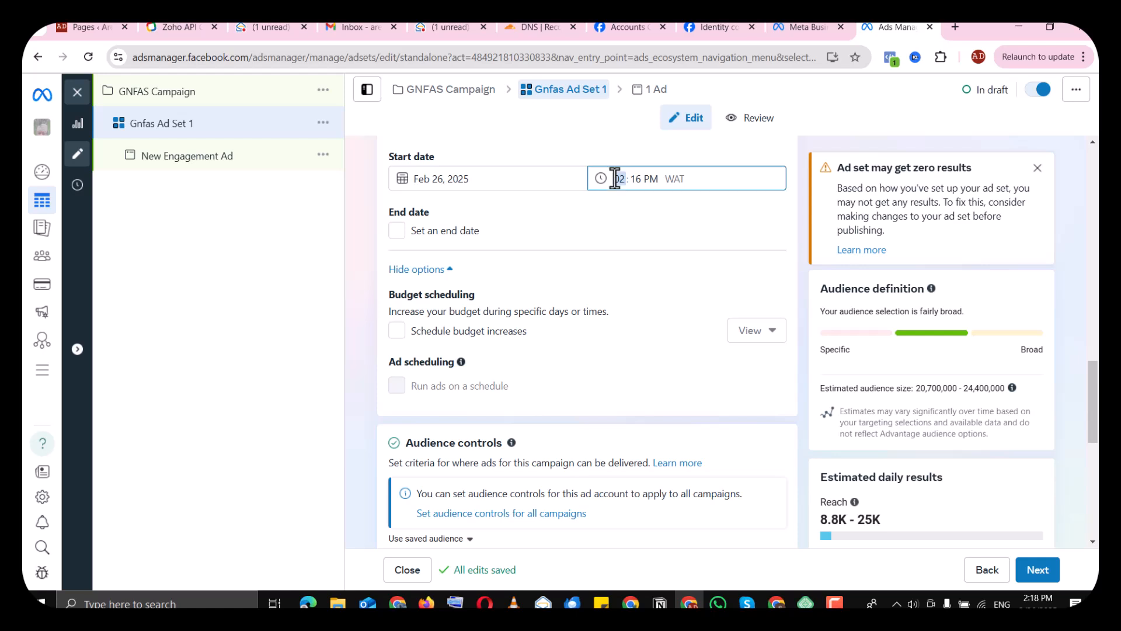
left_click(493, 177)
left_click(650, 233)
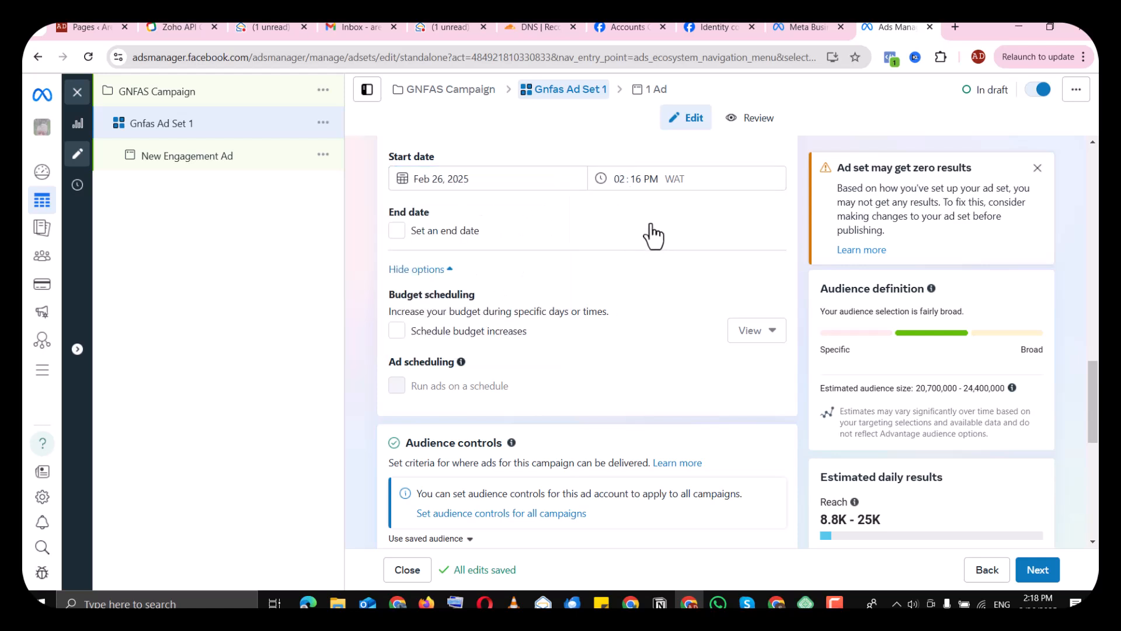
left_click(397, 230)
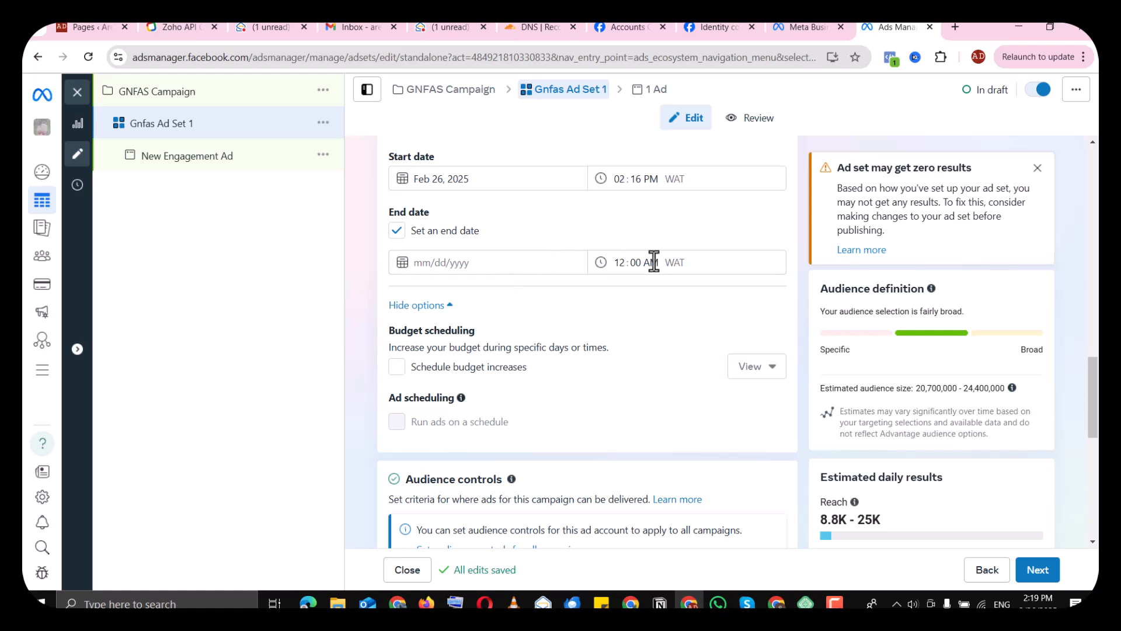
left_click(398, 231)
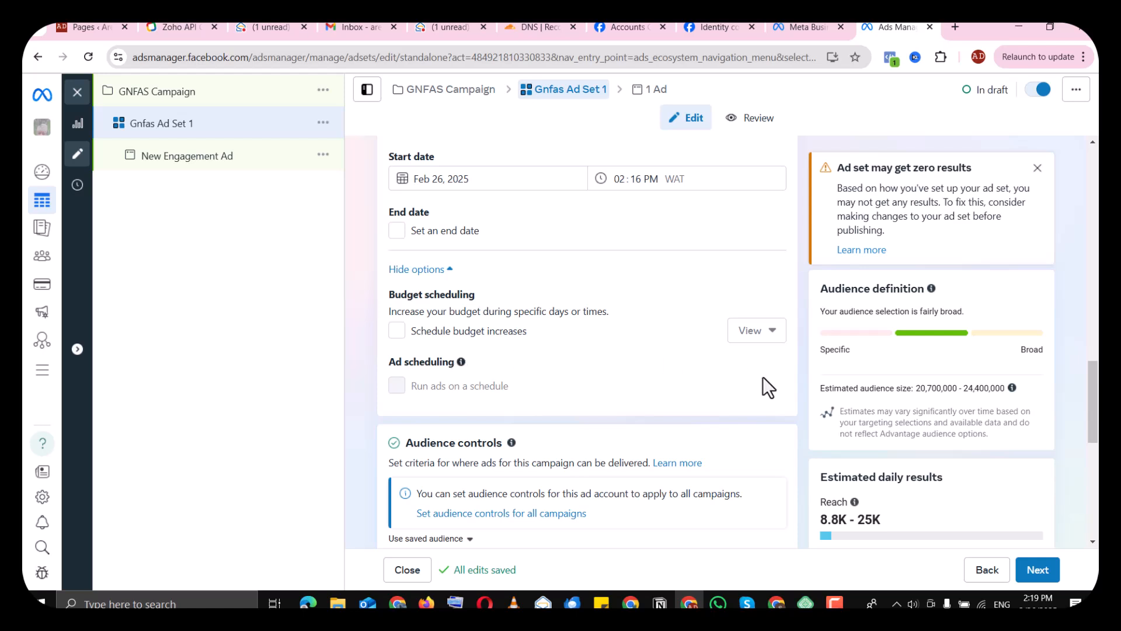
Switch the ad set from Advantage+ audience to the original audience options
scroll(1093, 408, "down", 3)
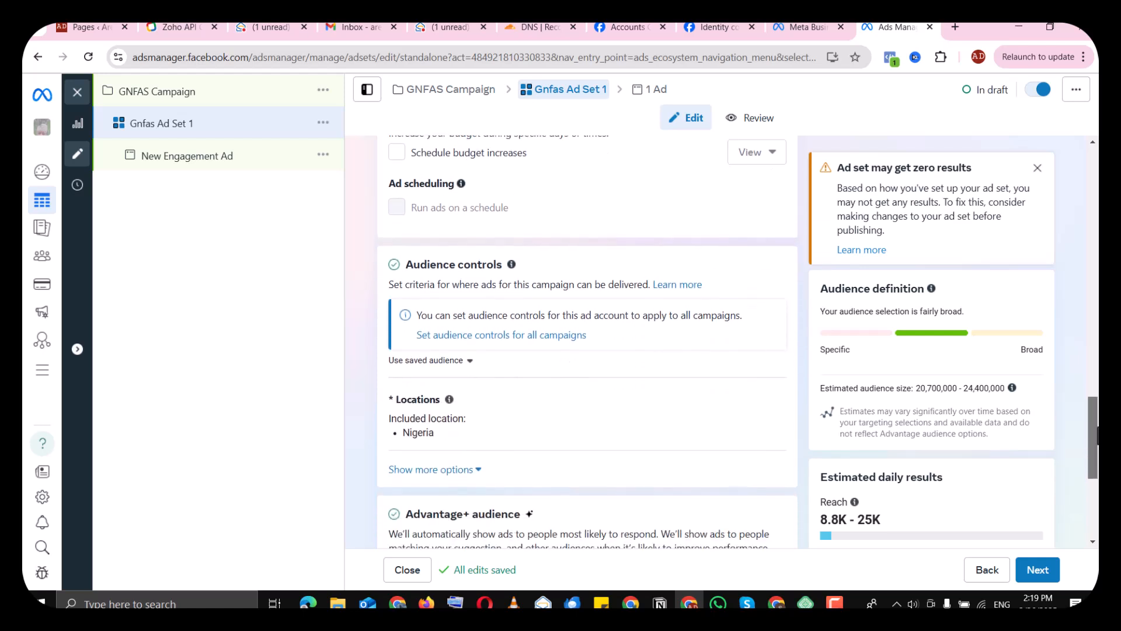
left_click_drag(1098, 435, 1097, 442)
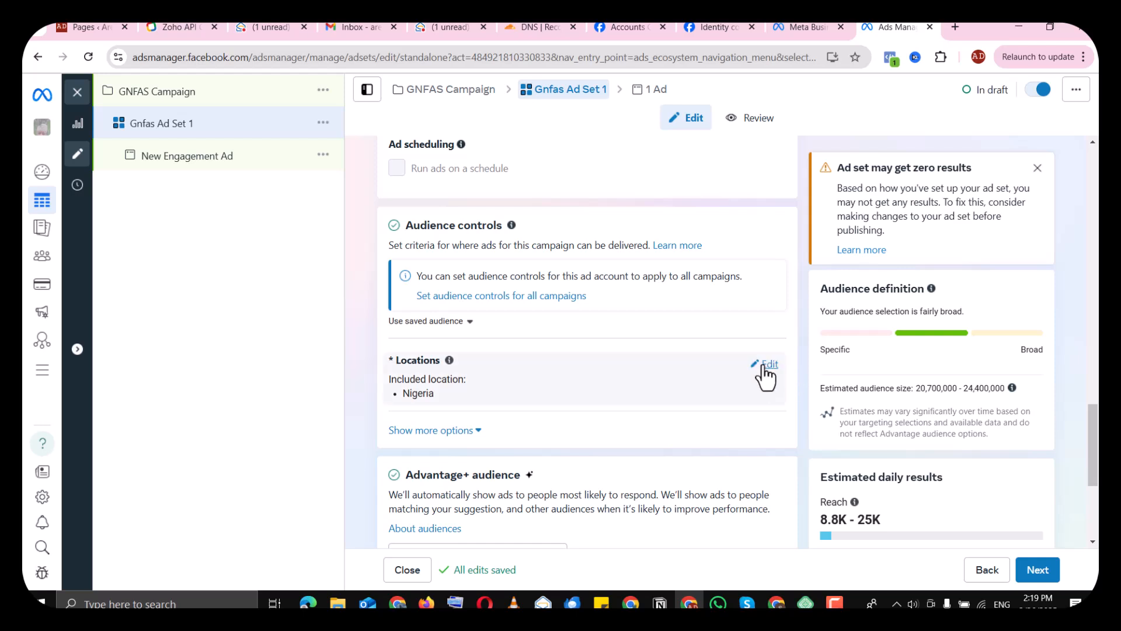
left_click_drag(1093, 420, 1095, 451)
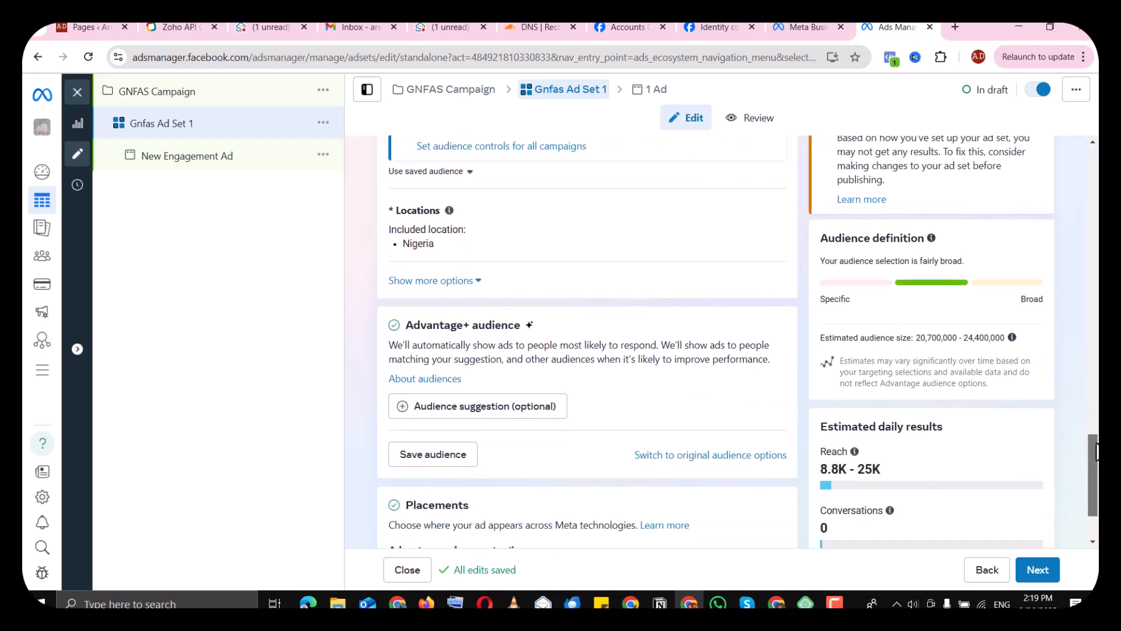
left_click(743, 460)
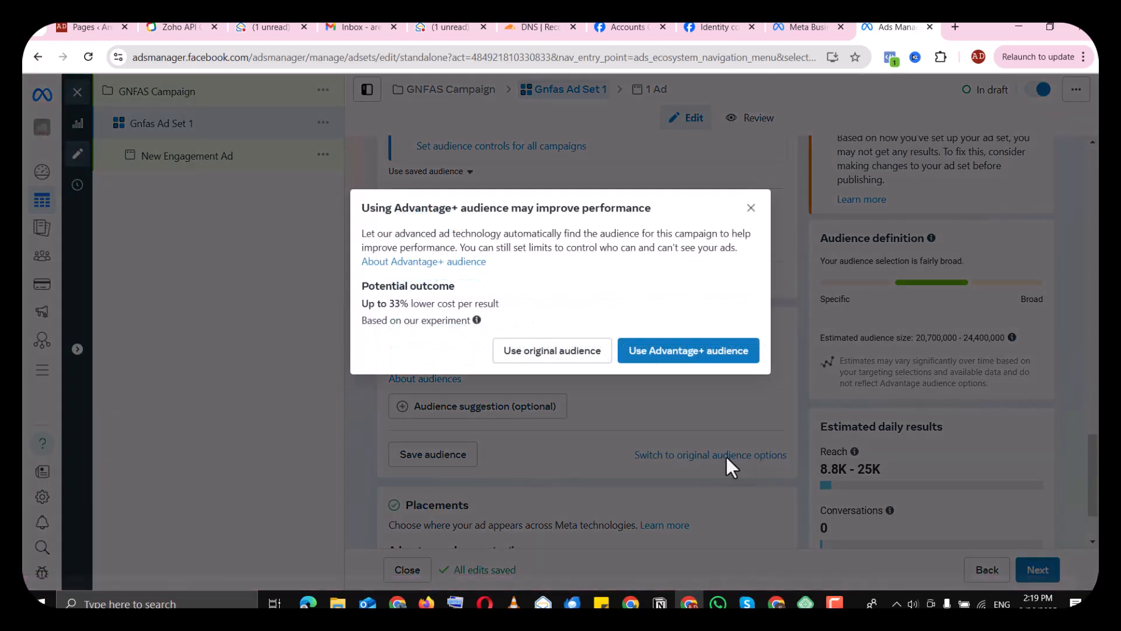
left_click(543, 355)
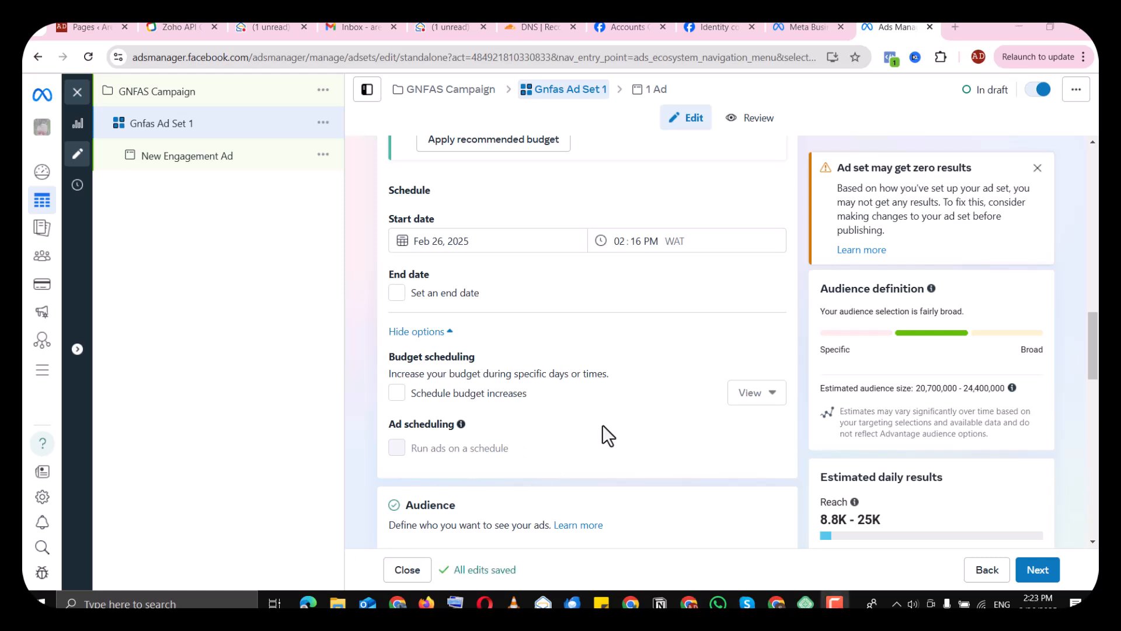
Examine the Custom audiences settings, including the existing audiences and the options for creating a custom or lookalike audience
scroll(603, 426, "down", 6)
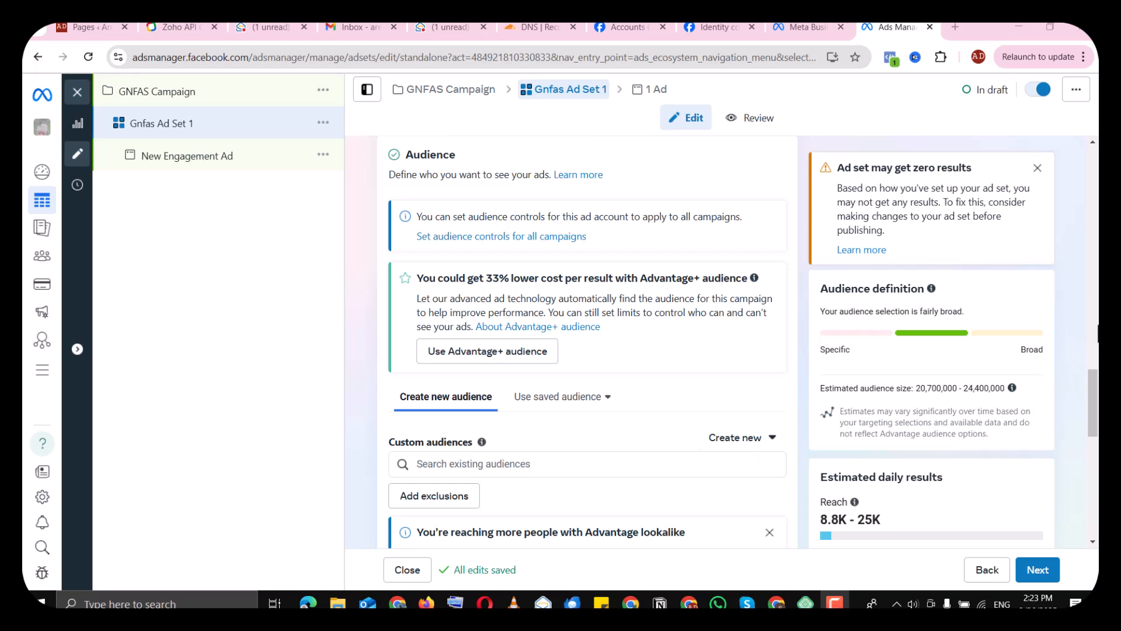
left_click_drag(1090, 377, 1090, 402)
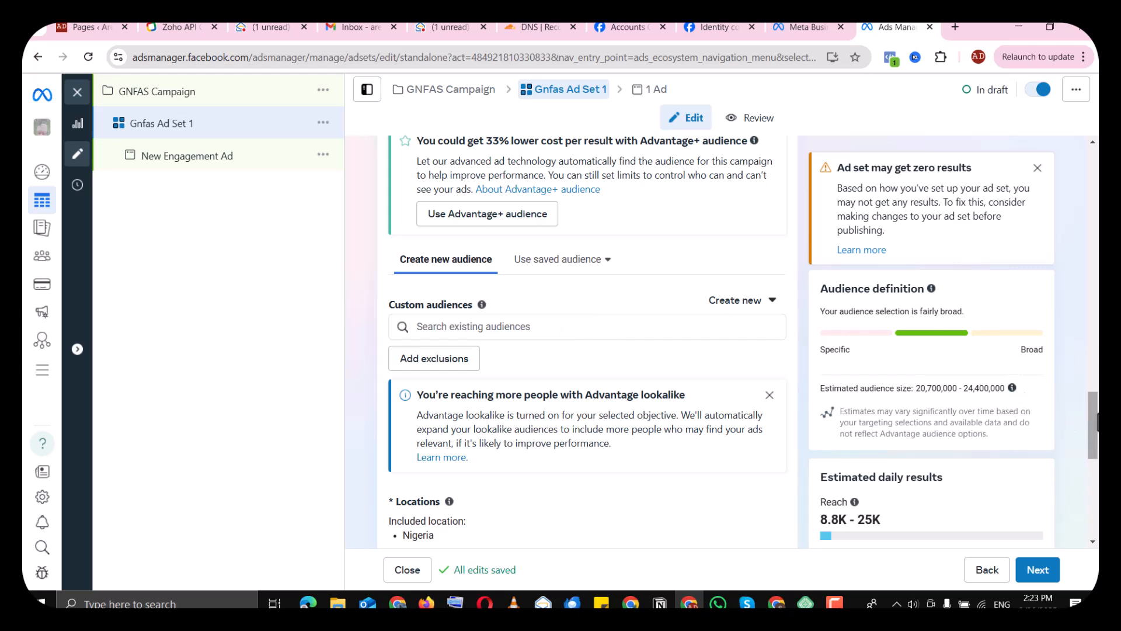
mouse_move(1096, 426)
left_mouse_down()
mouse_move(1096, 459)
mouse_move(1096, 427)
left_mouse_up()
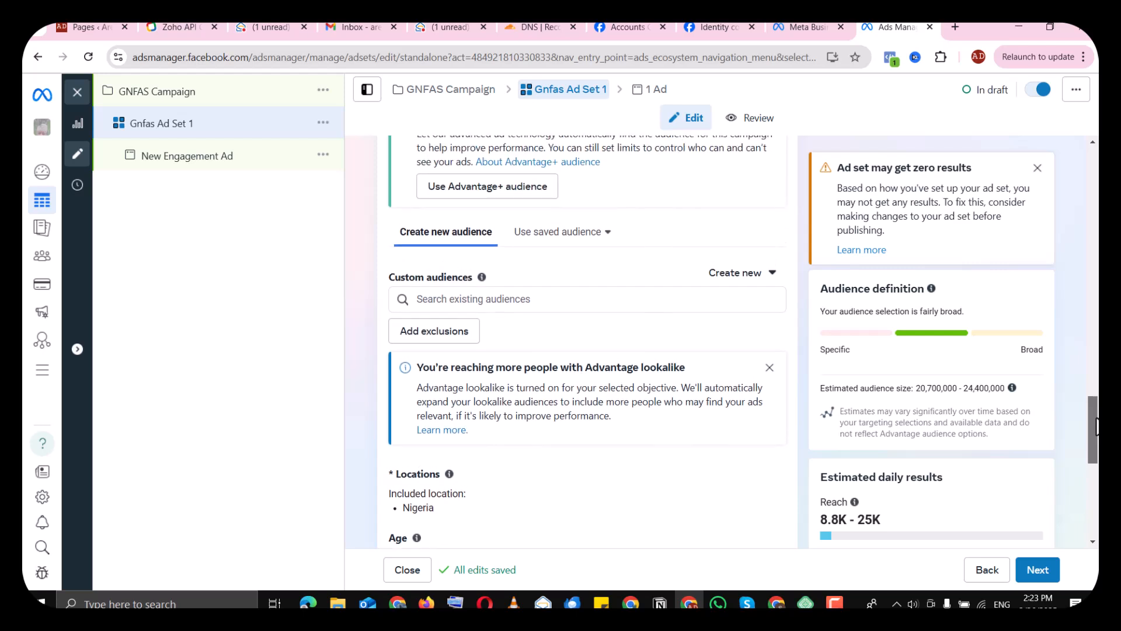
left_click(611, 306)
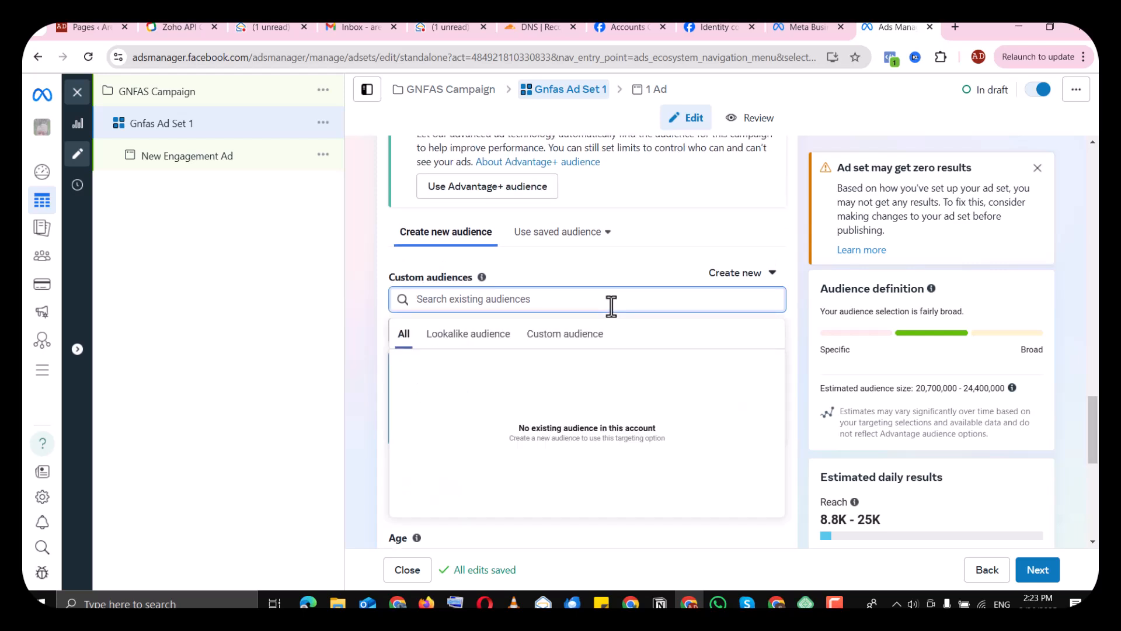
left_click(642, 269)
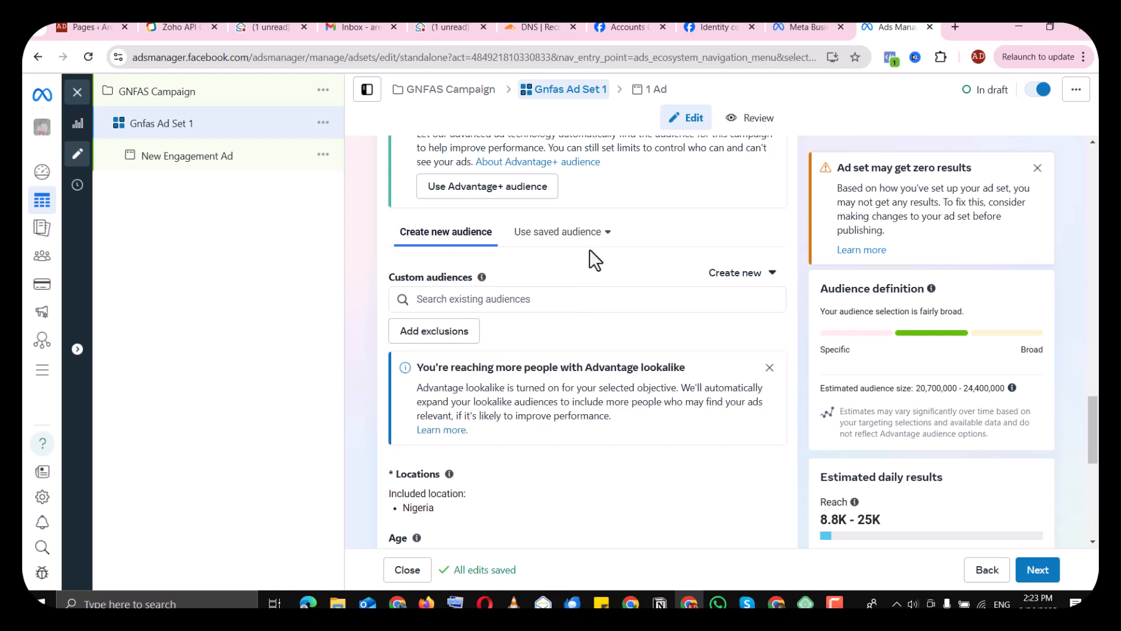
left_click(769, 277)
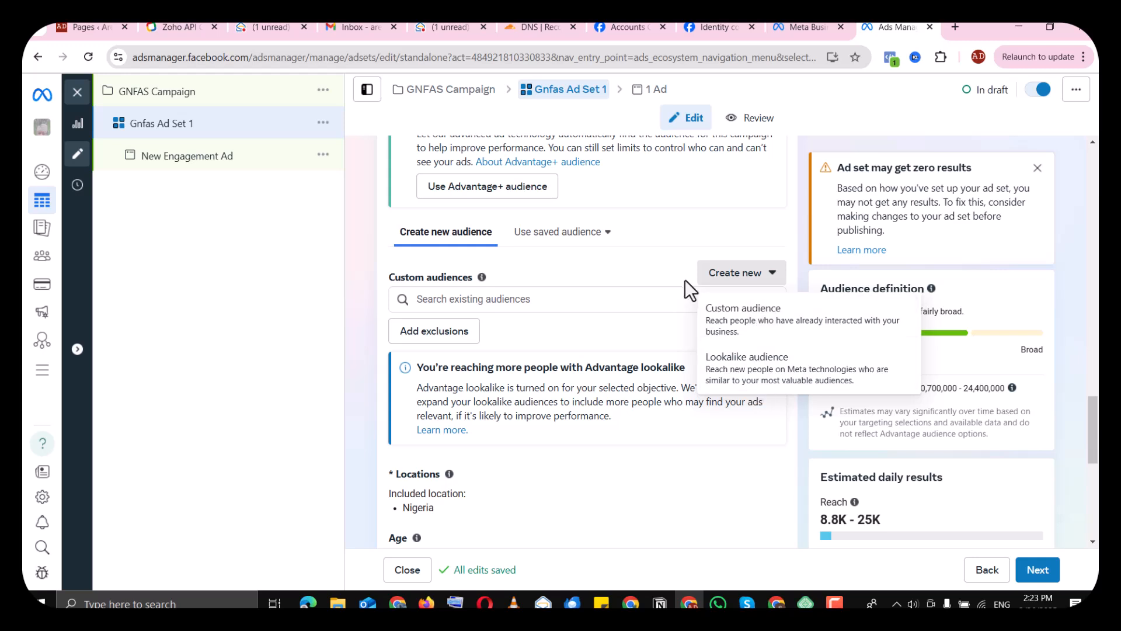
left_click(670, 278)
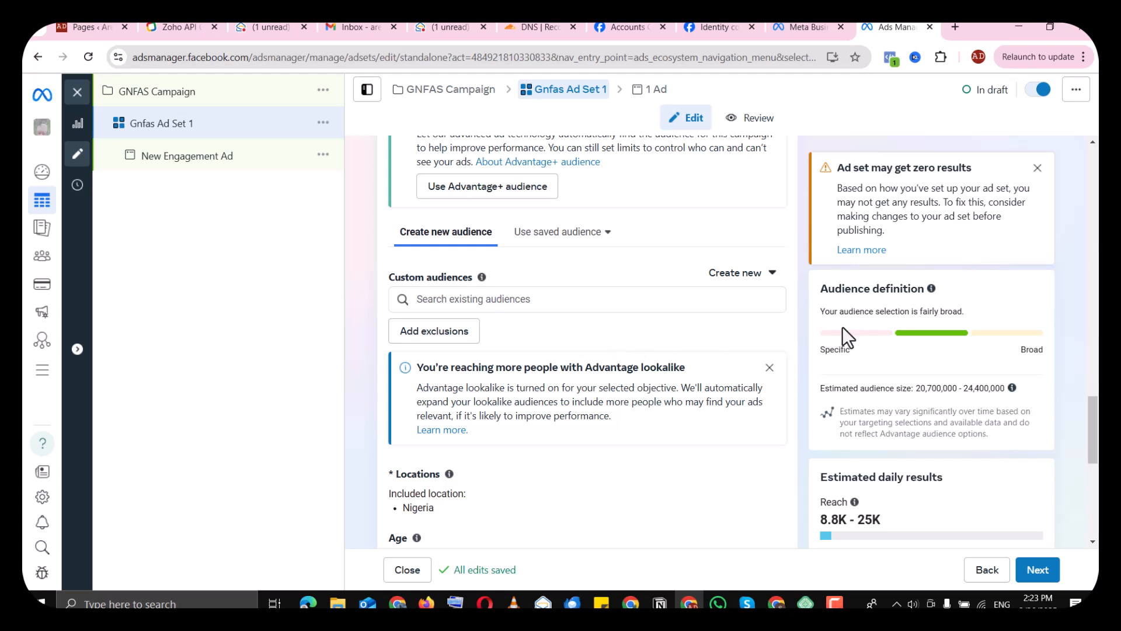
Replace Nigeria in the audience's included locations with the city of Kaduna, Kaduna State
left_click_drag(1097, 431, 1097, 477)
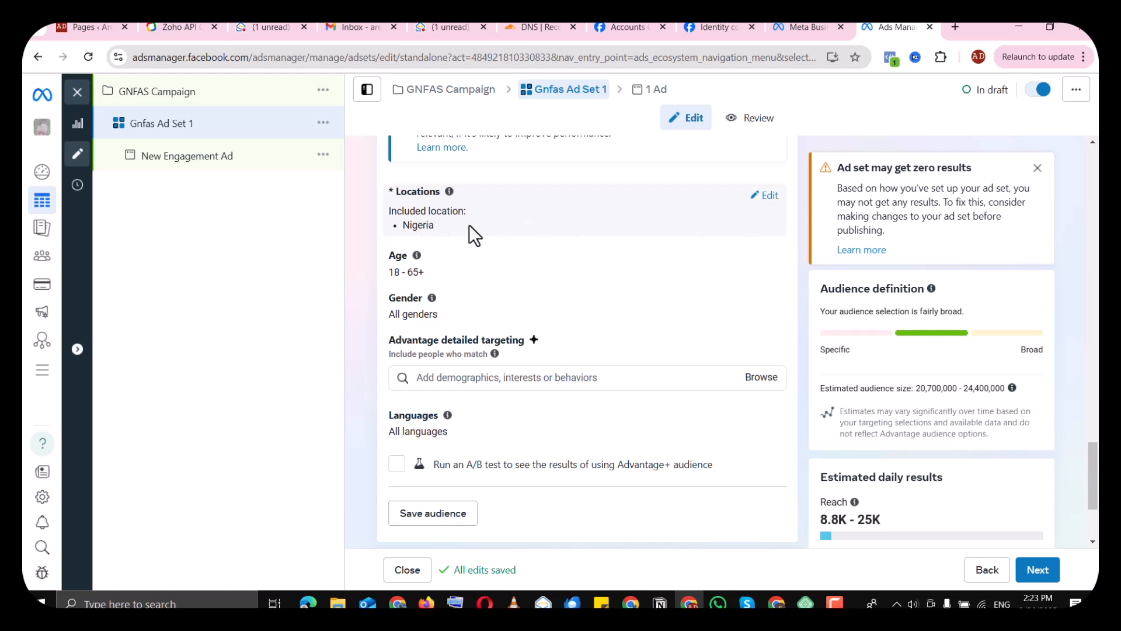
left_click(770, 197)
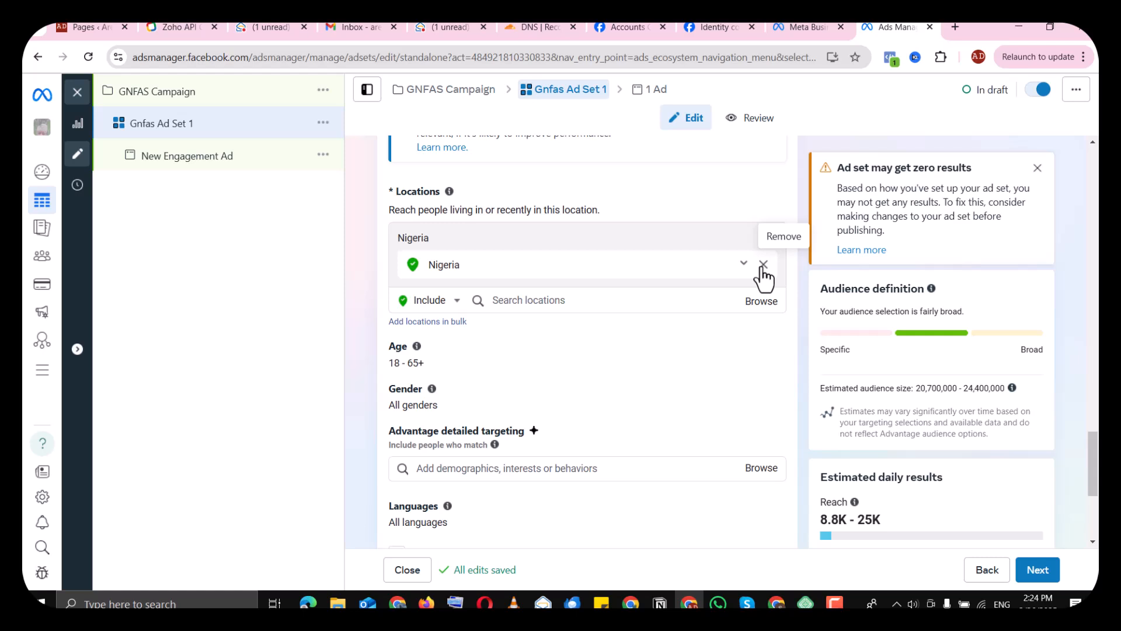
left_click(763, 266)
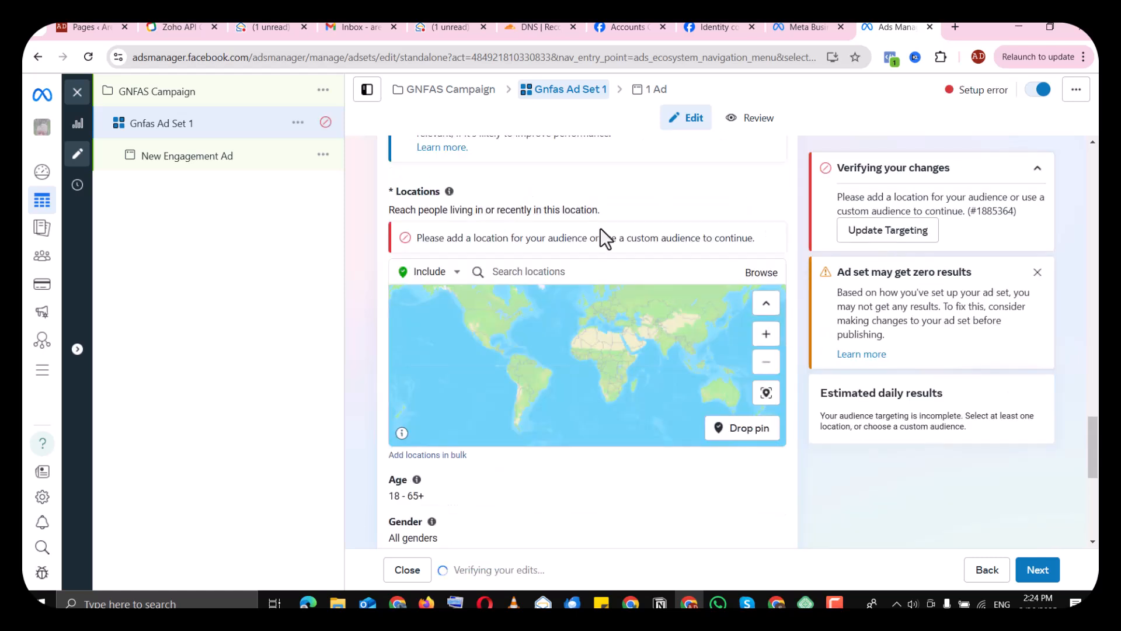
left_click(587, 272)
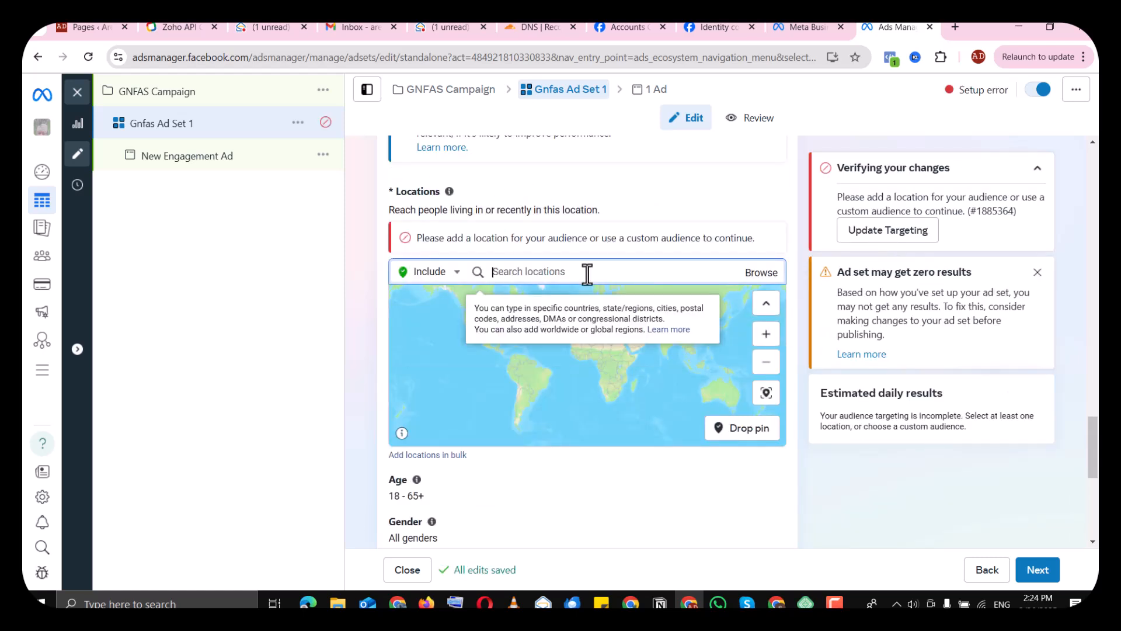
type("Kaduna")
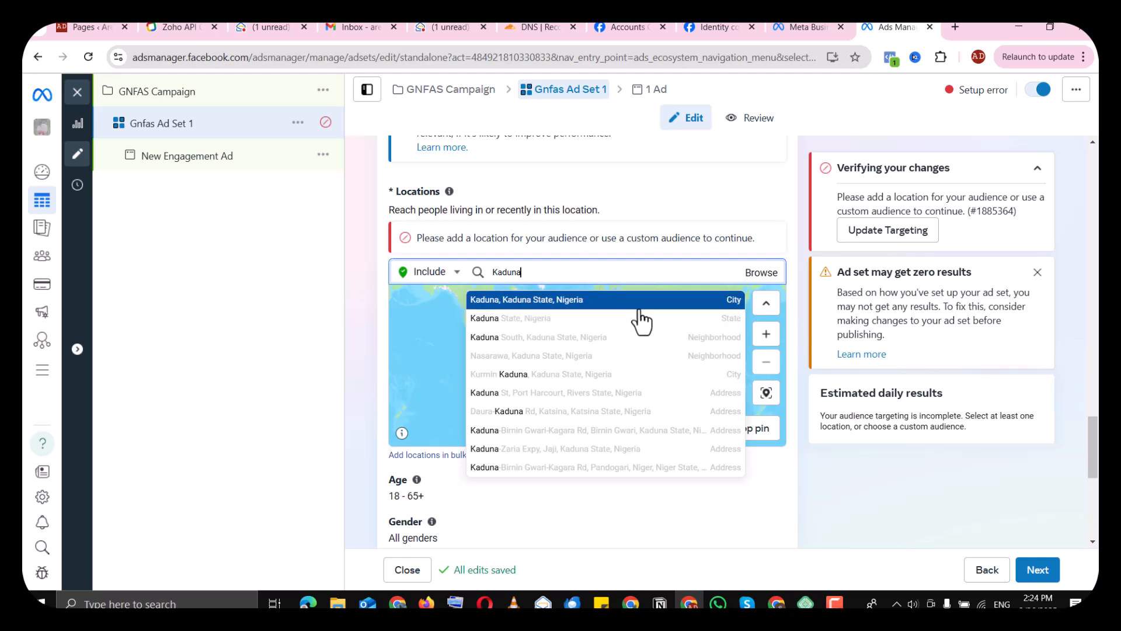
left_click(666, 299)
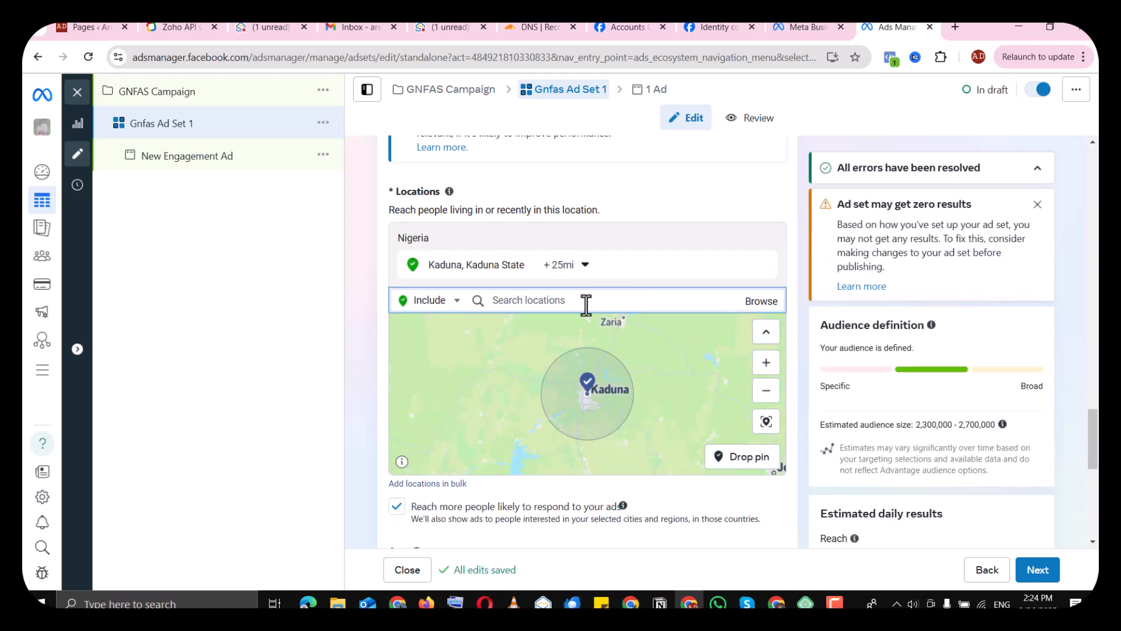
Add the cities of Katsina, Katsina State and Abuja, Federal Capital Territory to the included locations
type("Katsina")
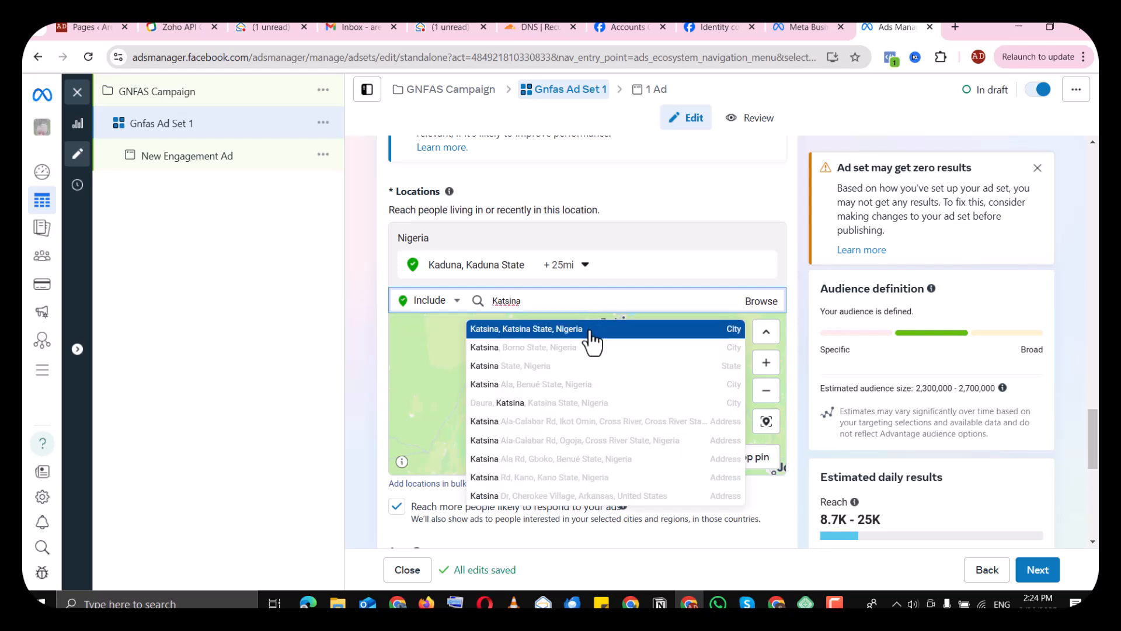
left_click(592, 330)
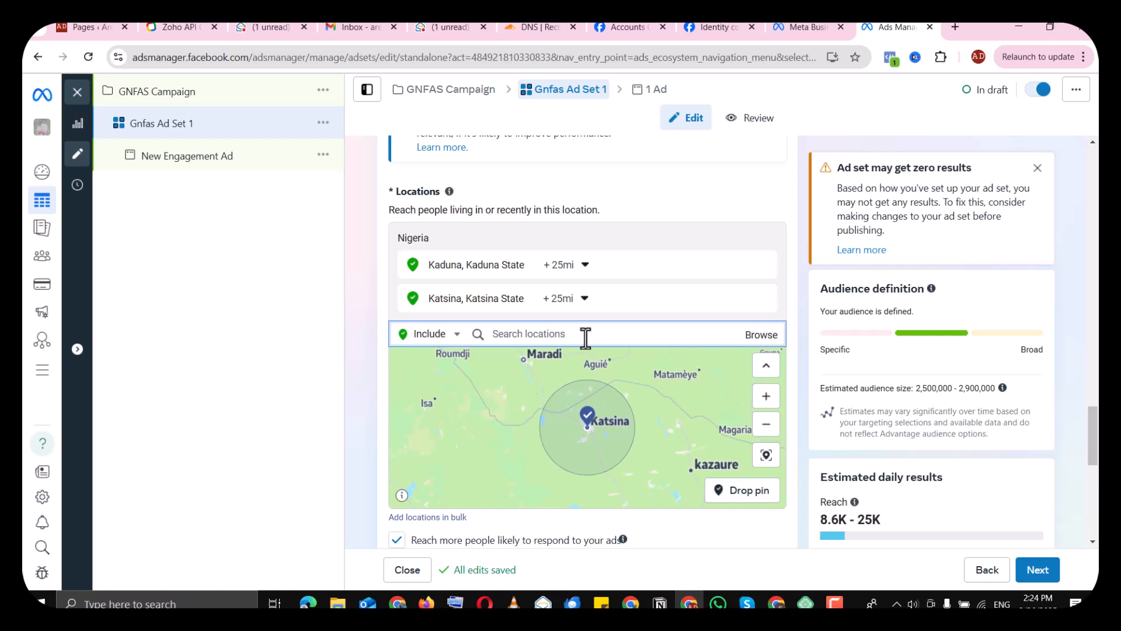
type("abuja")
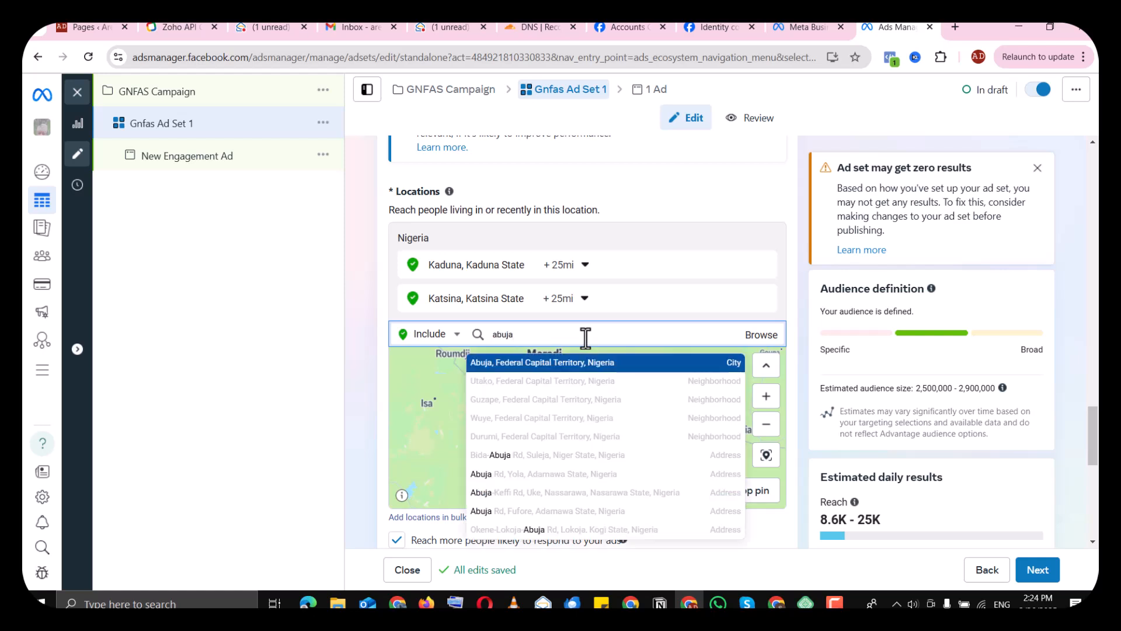
left_click(621, 366)
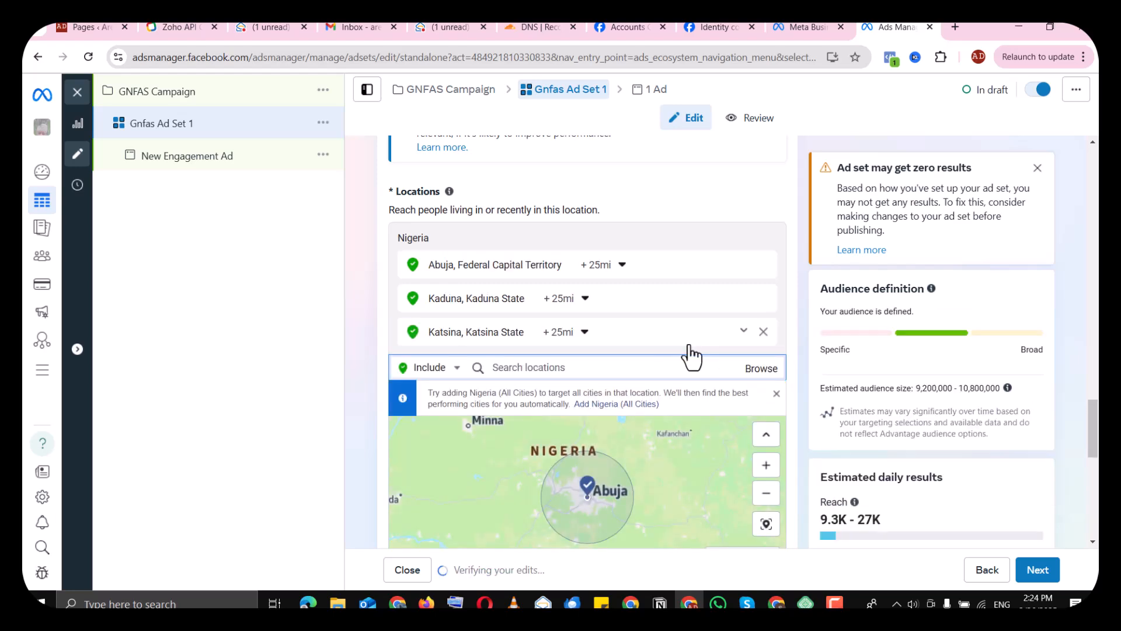
Set the audience's age range to 20–59
scroll(692, 356, "down", 6)
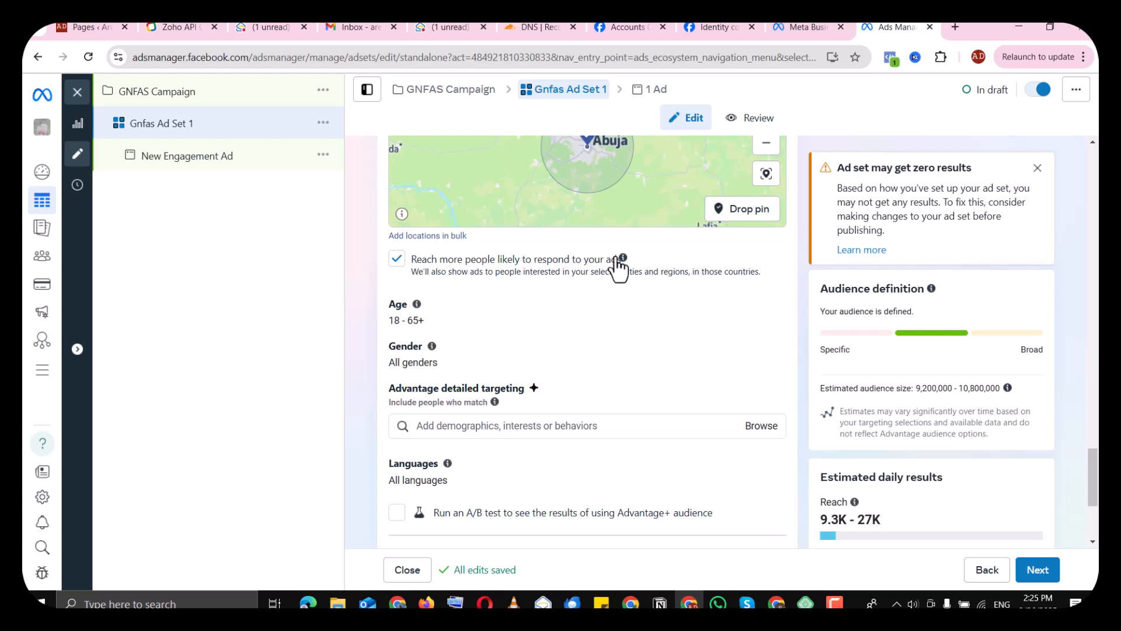
mouse_move(624, 260)
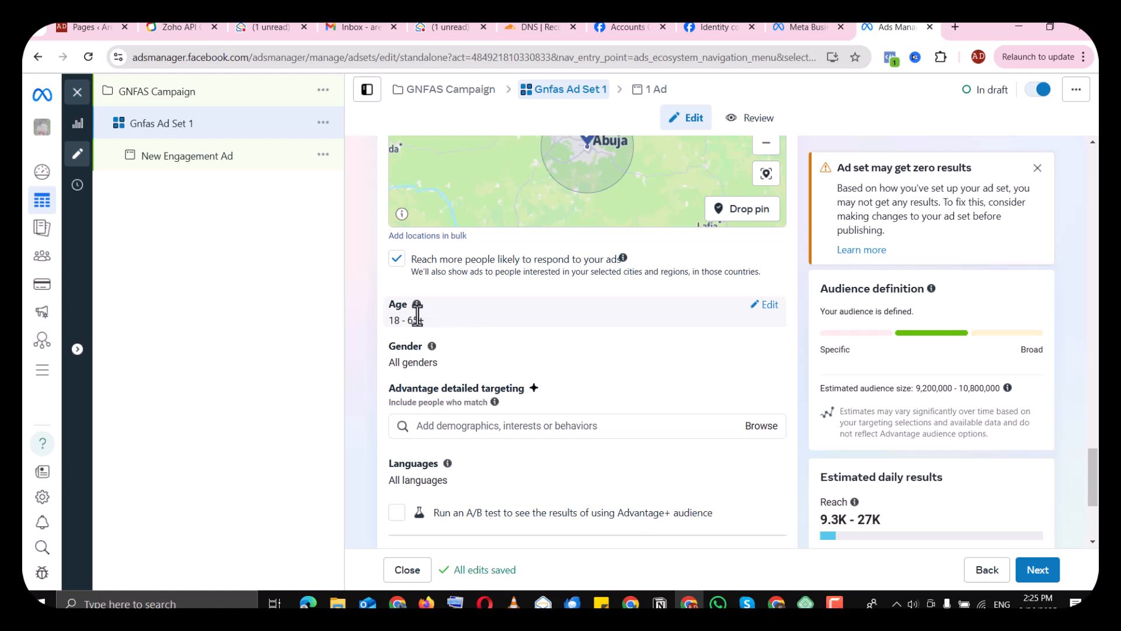
left_click(768, 306)
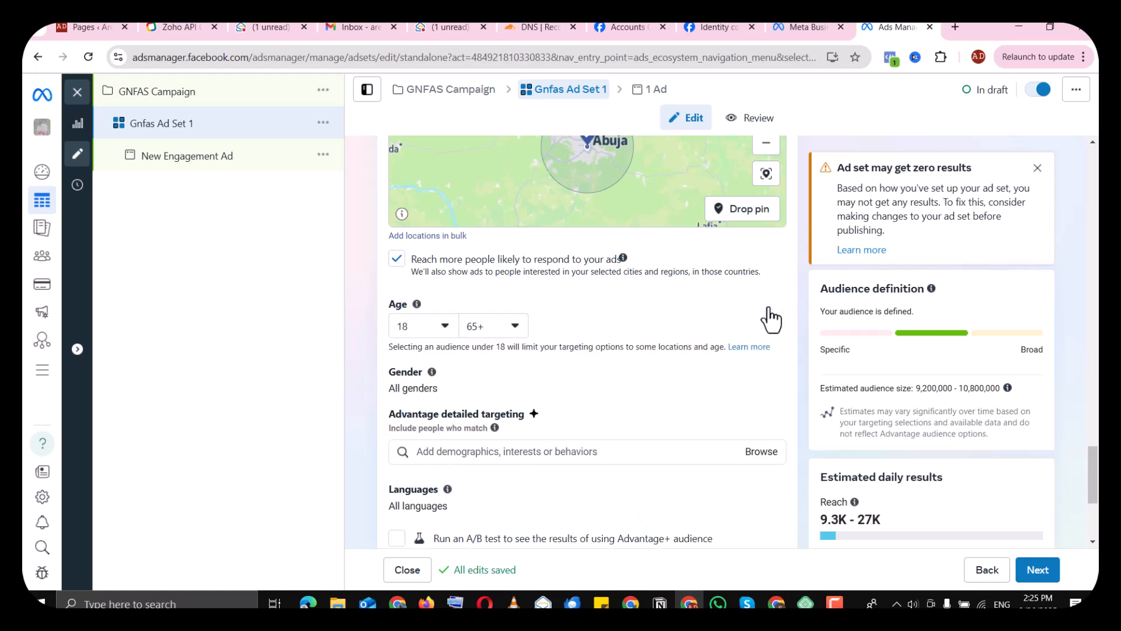
left_click(445, 338)
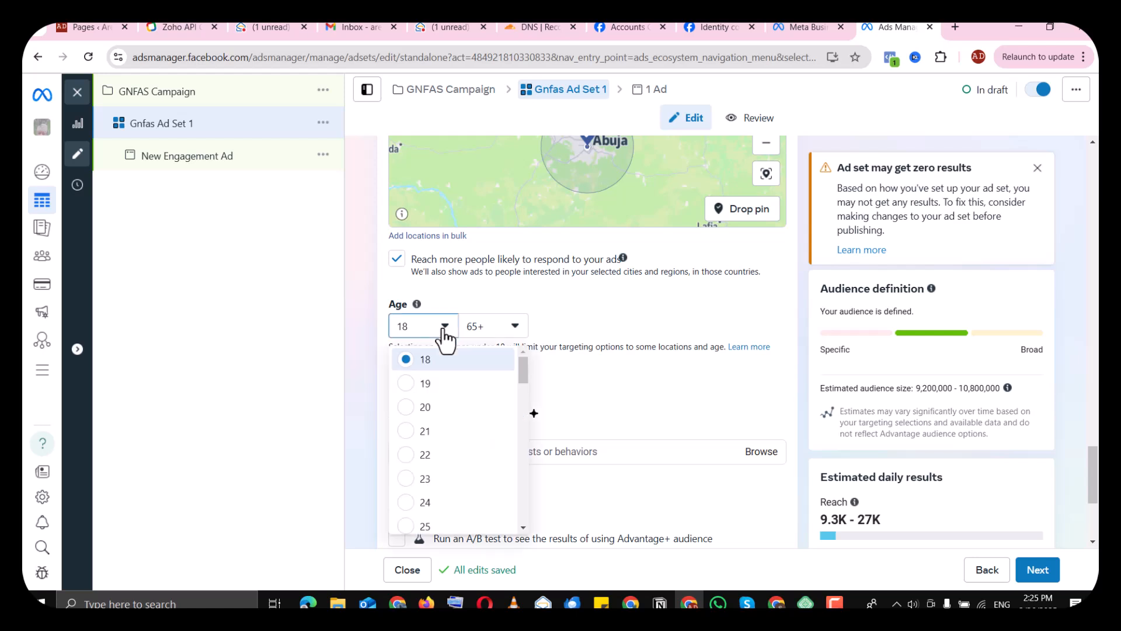
left_click(521, 336)
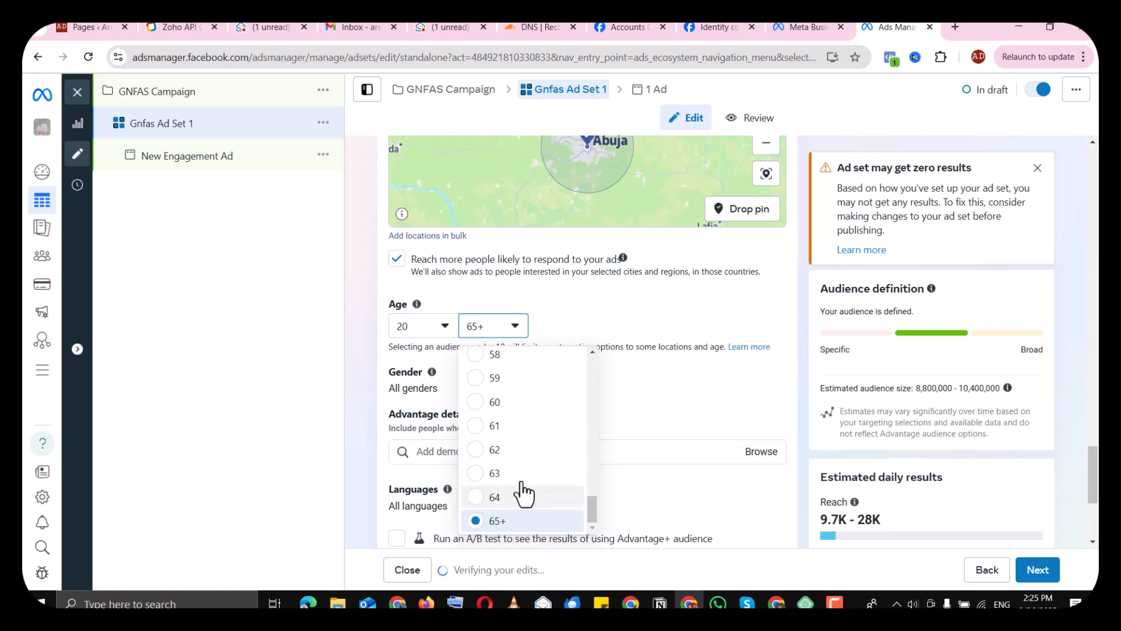
left_click(526, 378)
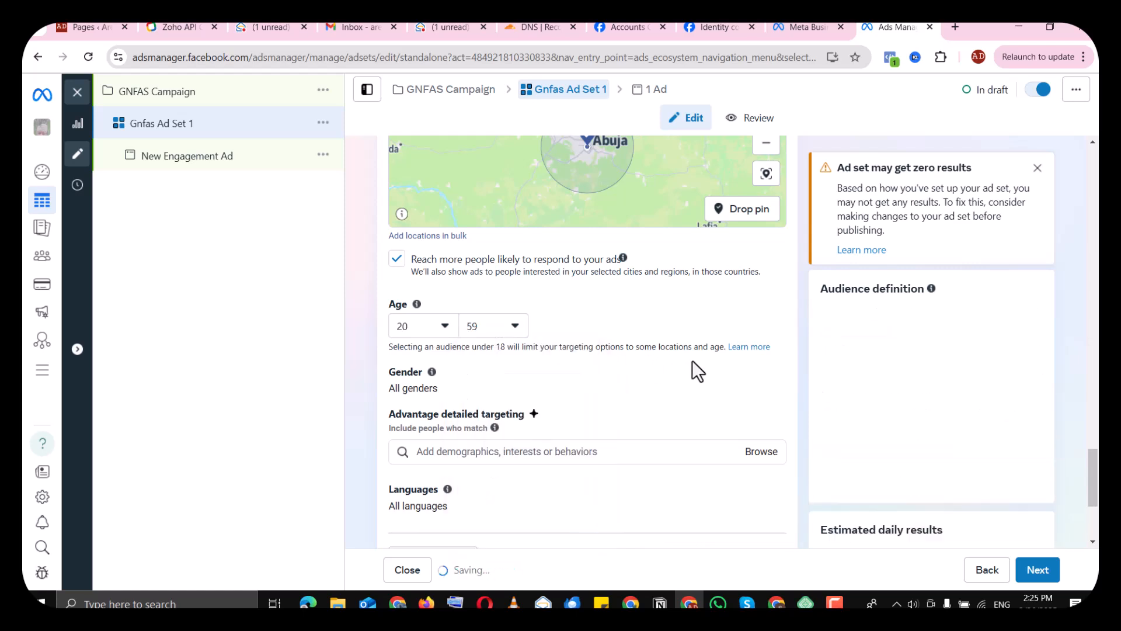
Restrict the audience's gender to Women
left_click(768, 376)
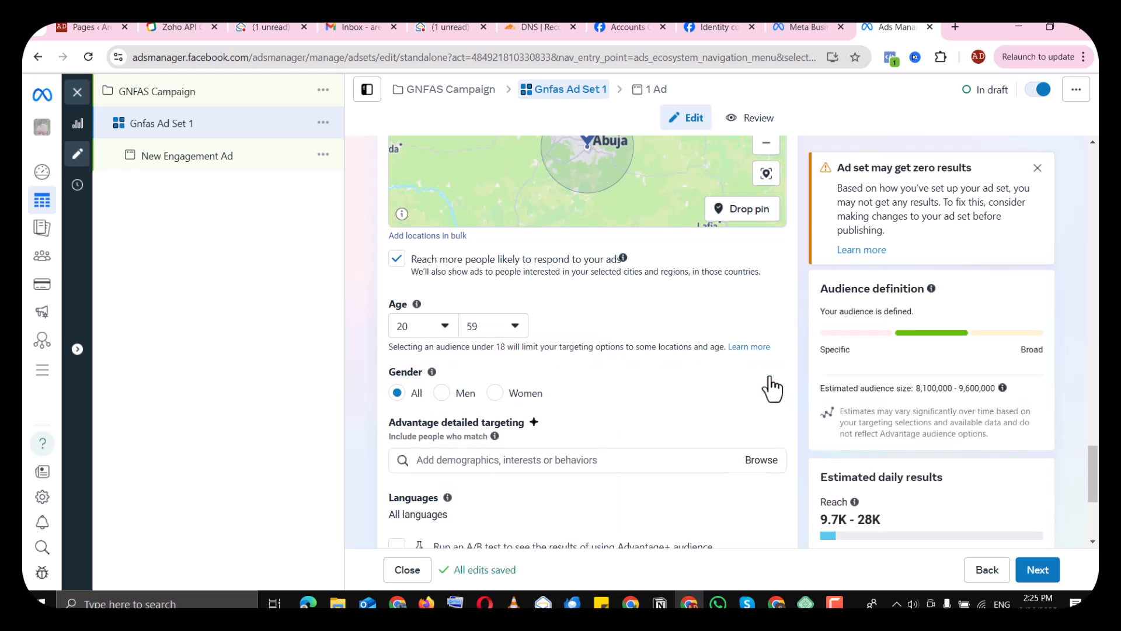
left_click(506, 401)
scroll(643, 465, "down", 4)
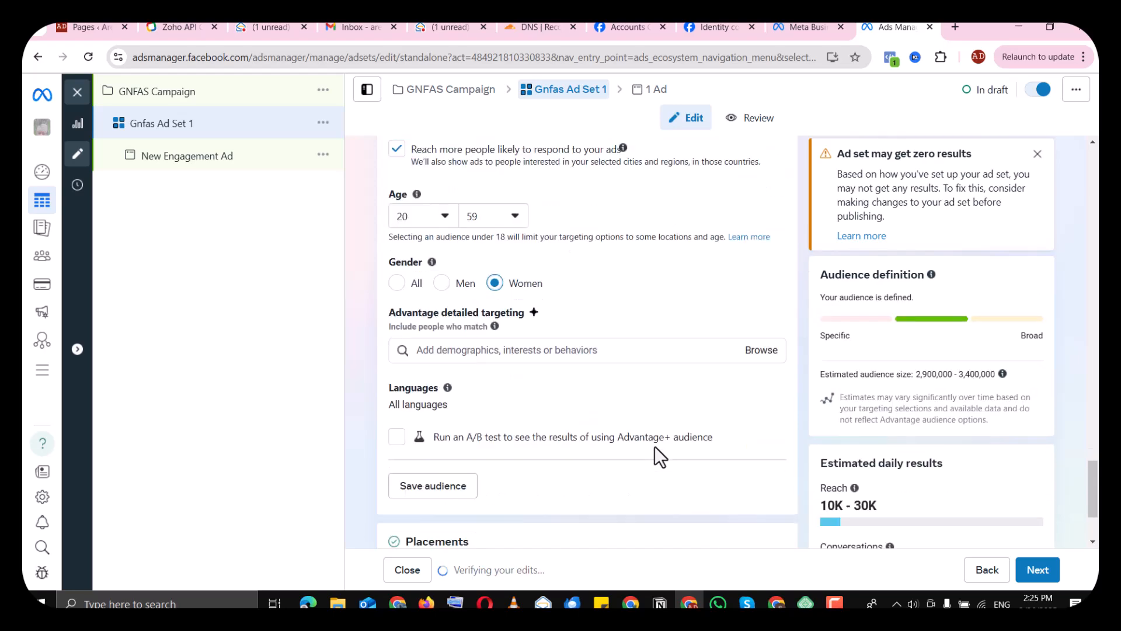
Search the detailed targeting options for "fashion" and examine the suggested demographics and interests
left_click(567, 218)
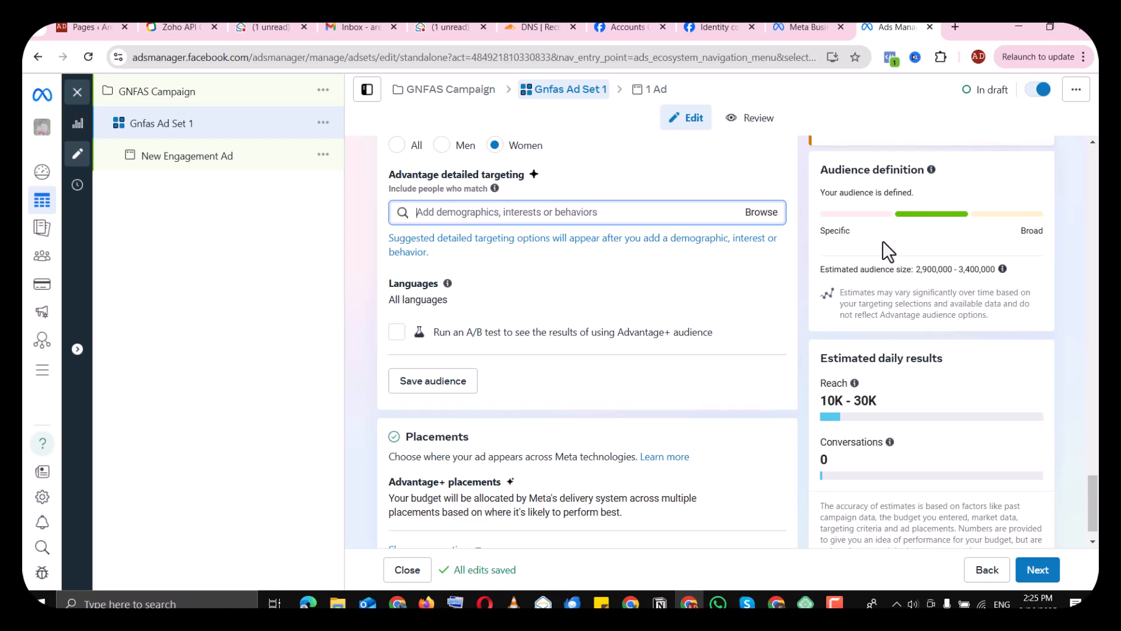
type("FA")
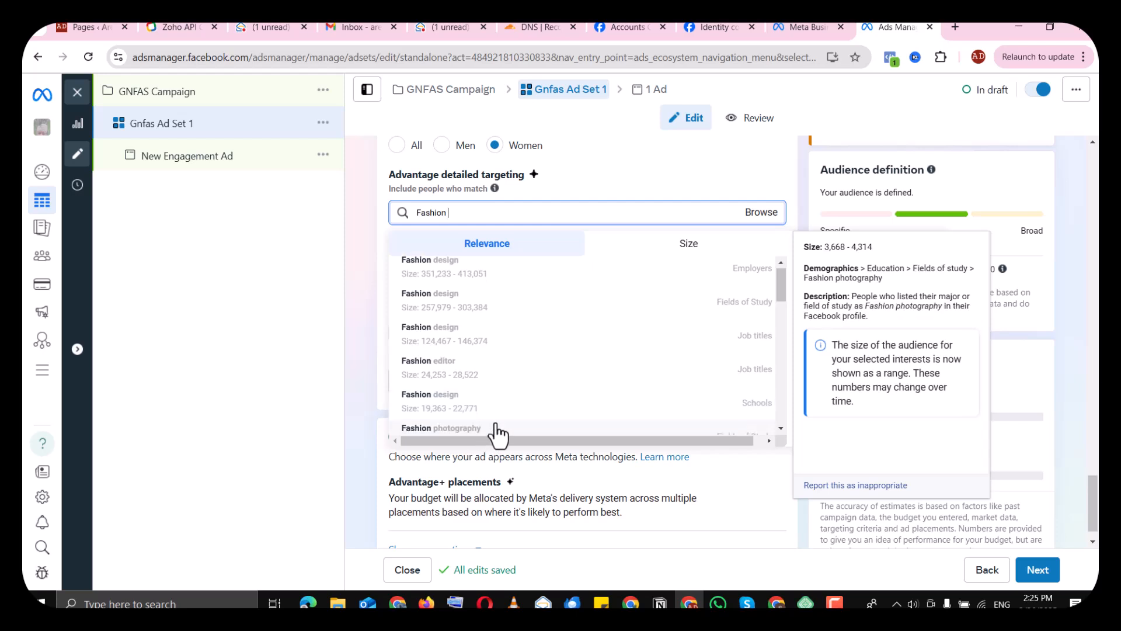
scroll(560, 385, "down", 5)
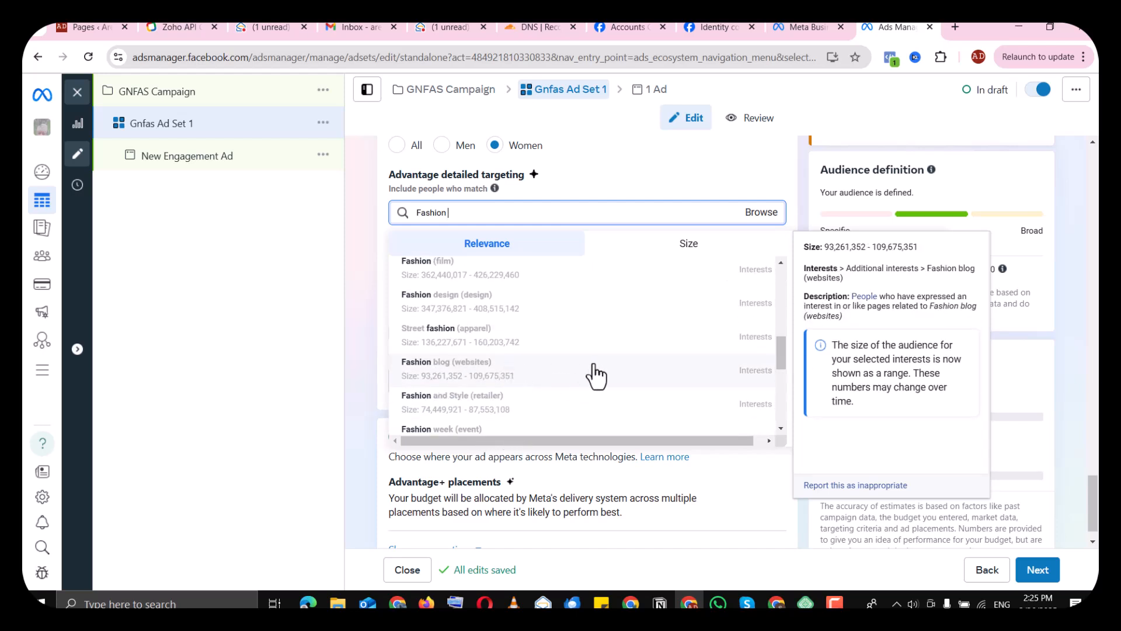
scroll(595, 374, "up", 5)
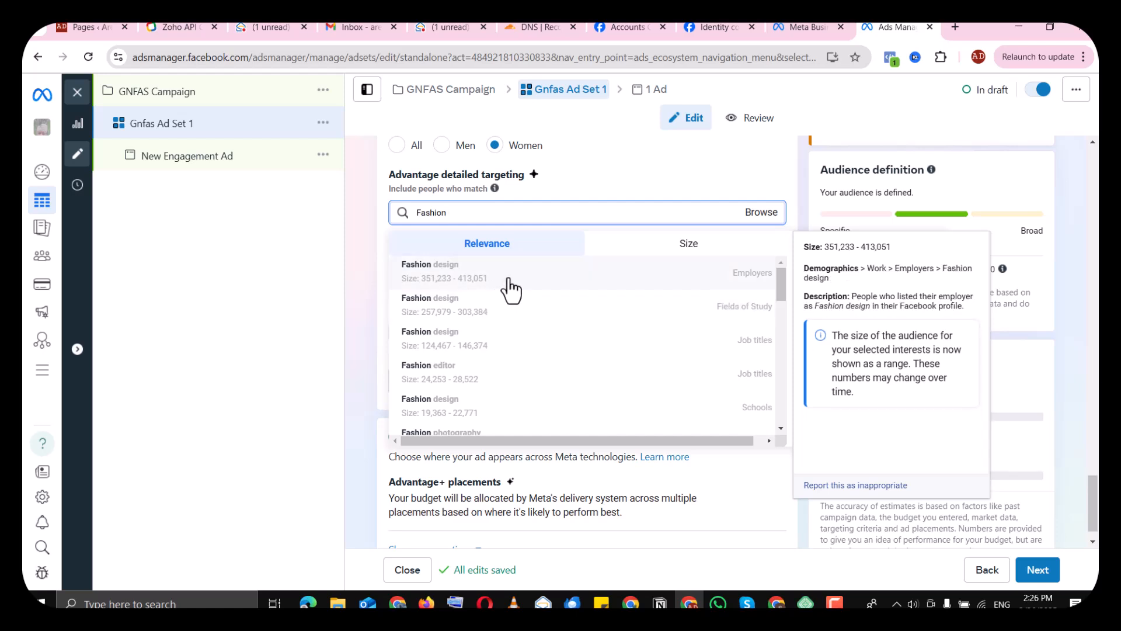
left_click(350, 606)
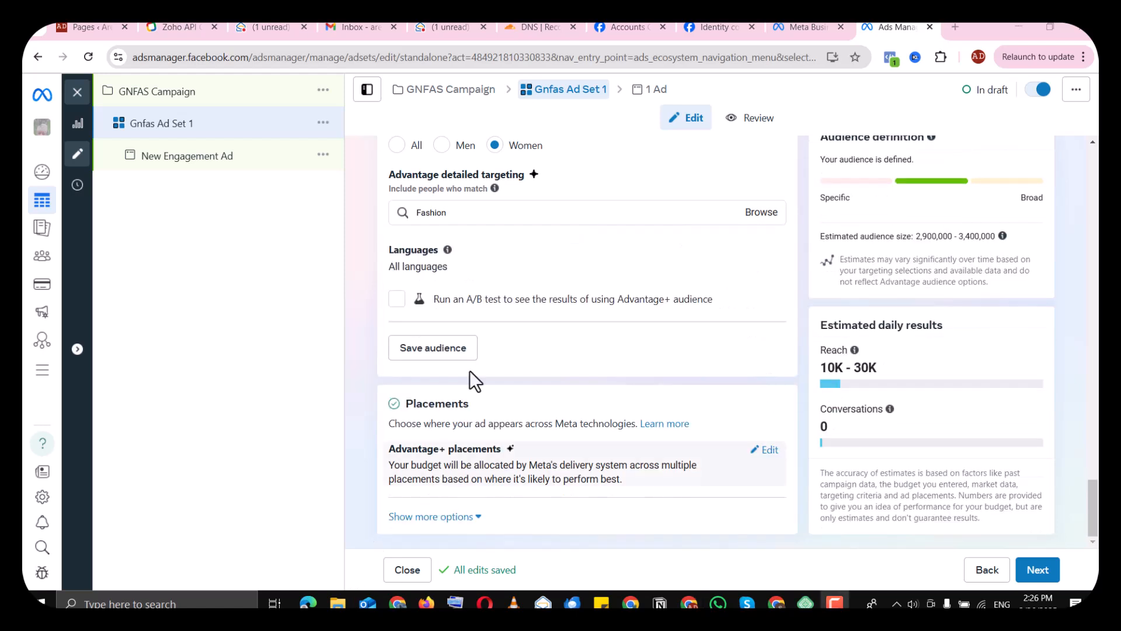
left_click(546, 212)
type("fashi")
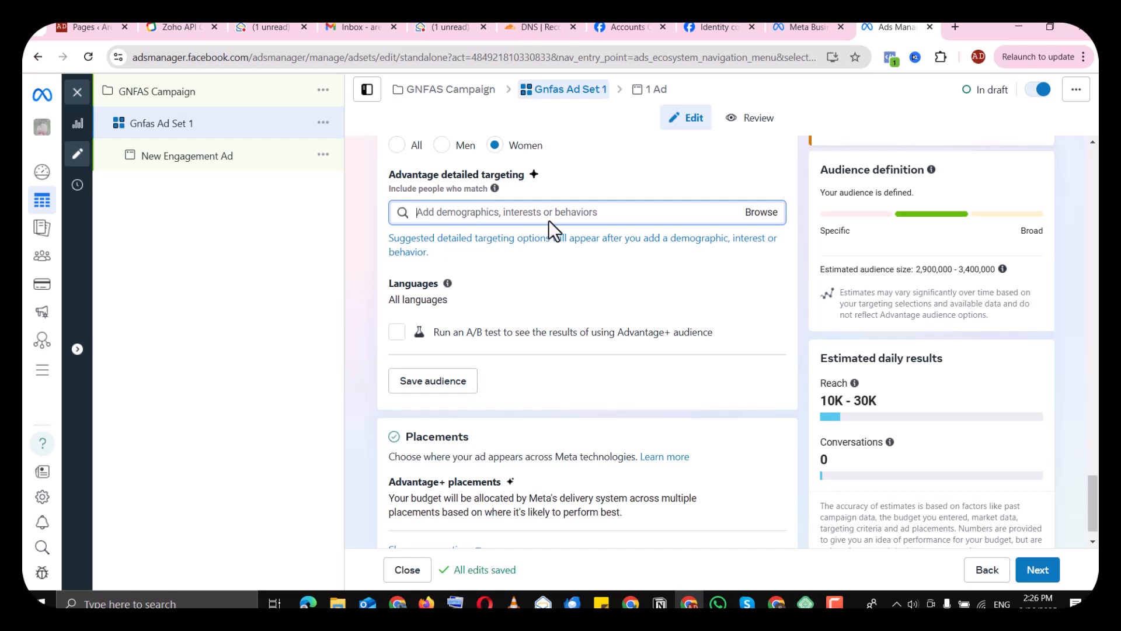
type("on")
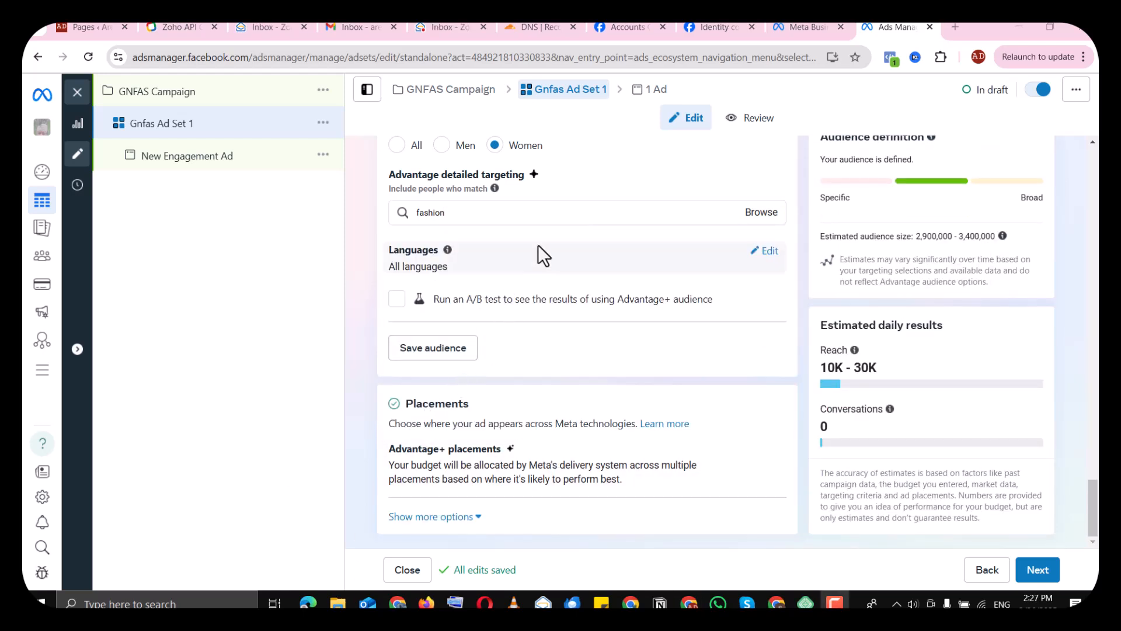
left_click(572, 209)
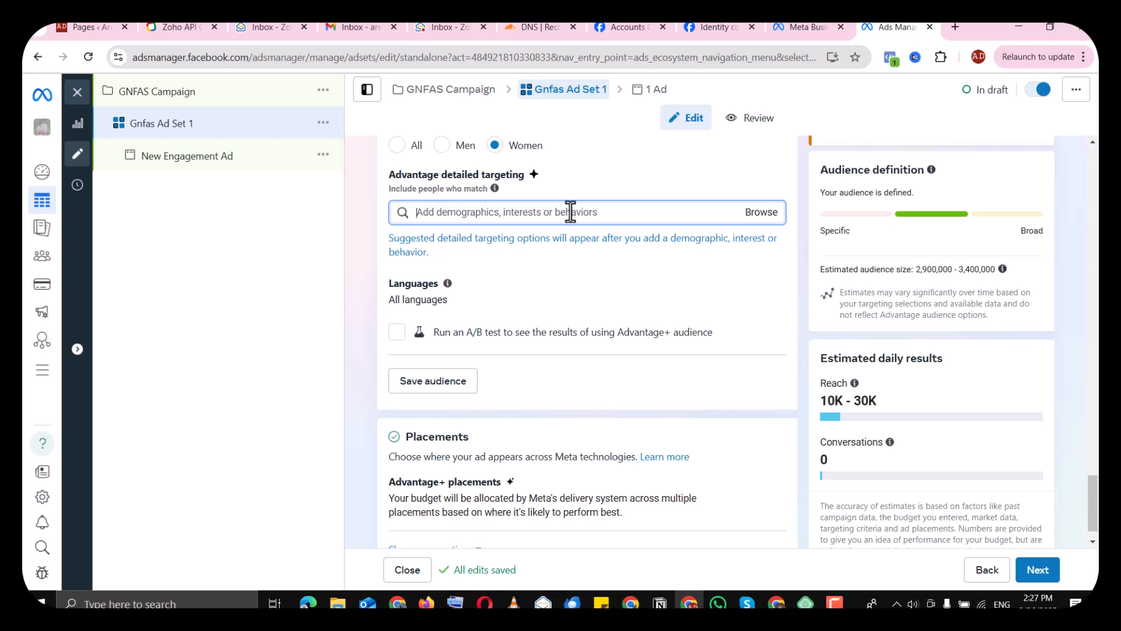
type("fashion")
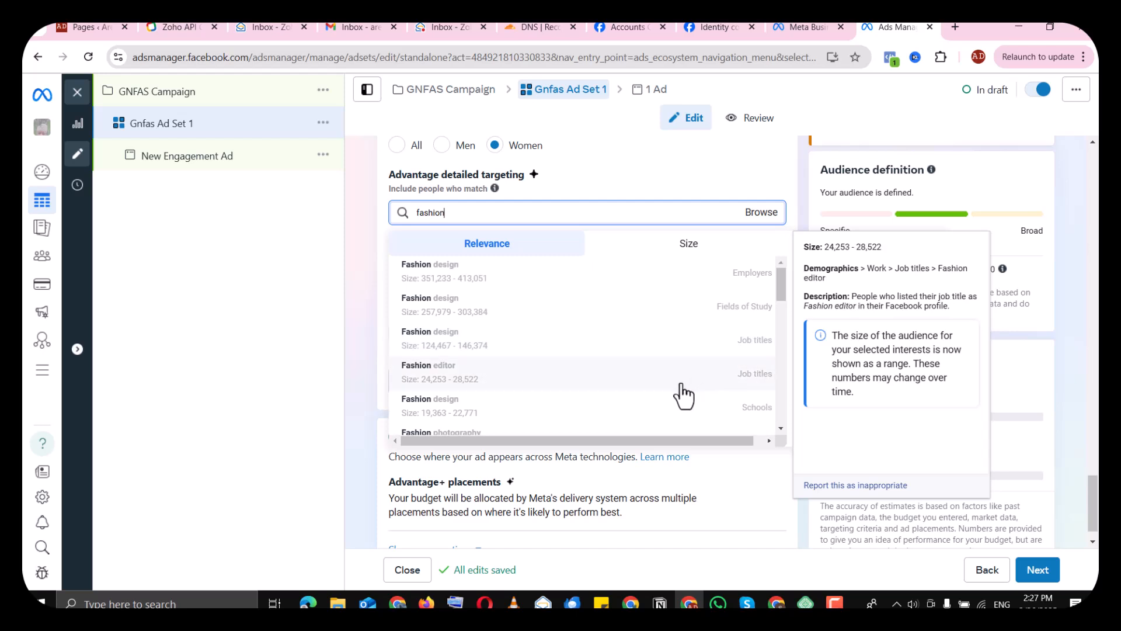
scroll(675, 365, "down", 5)
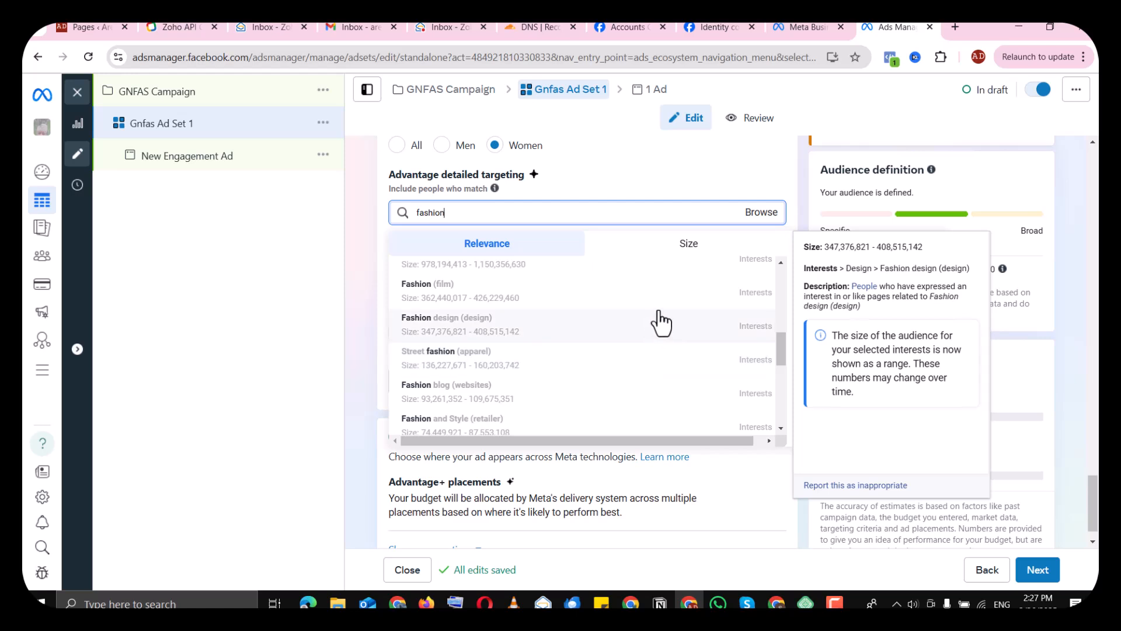
Search the detailed targeting options for "clothing" and "beauty", examine the suggestions, and leave the search without adding any
left_click(578, 212)
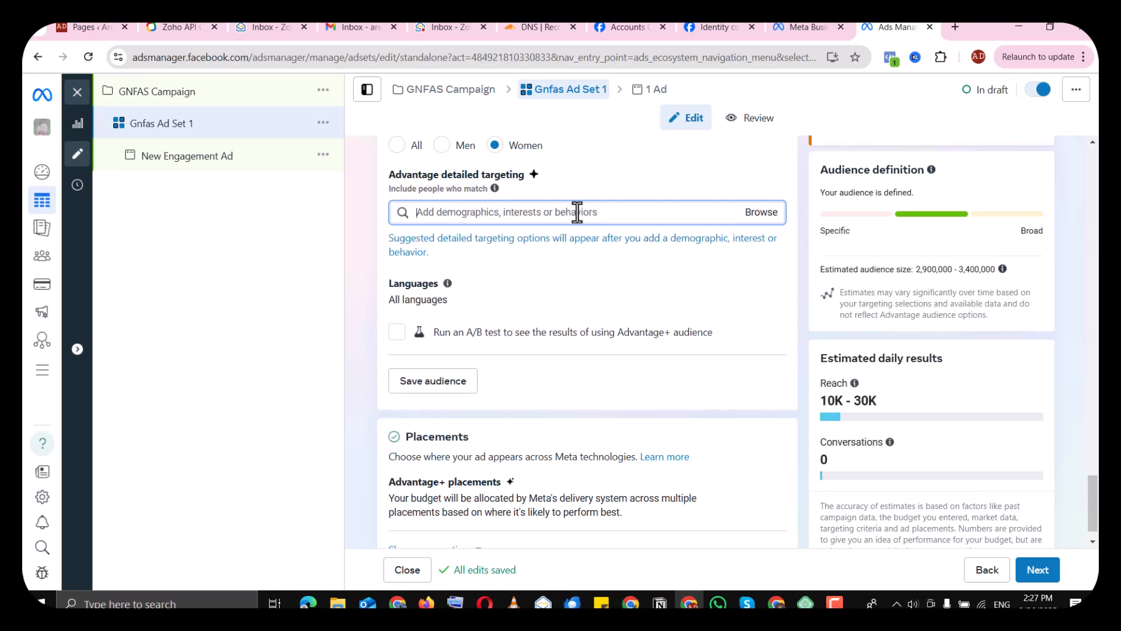
type("clothing")
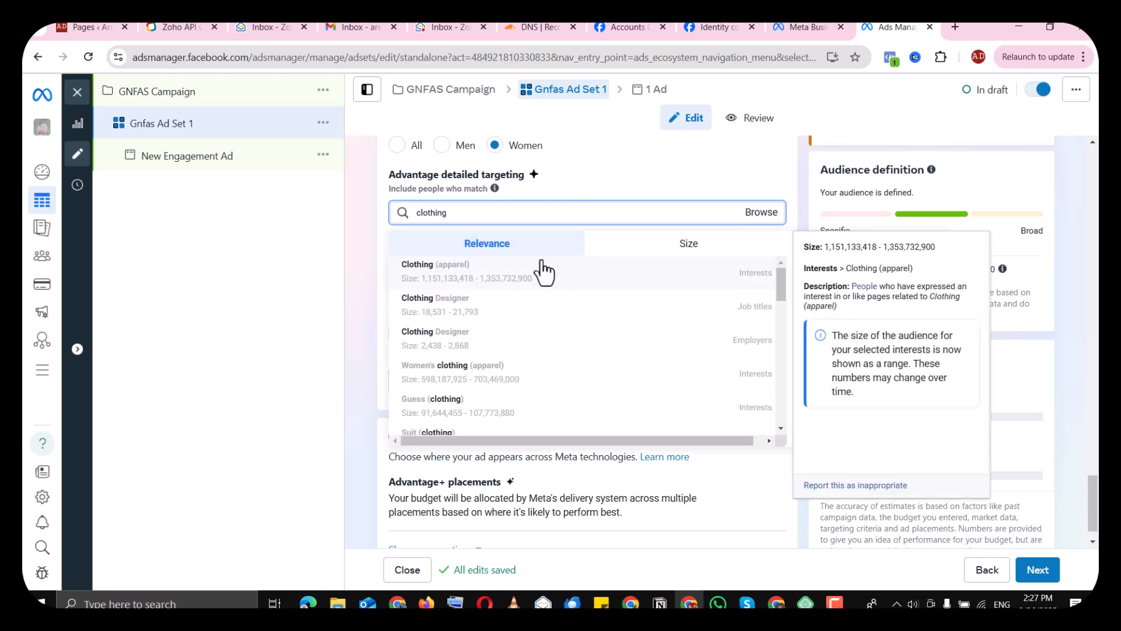
left_click(553, 212)
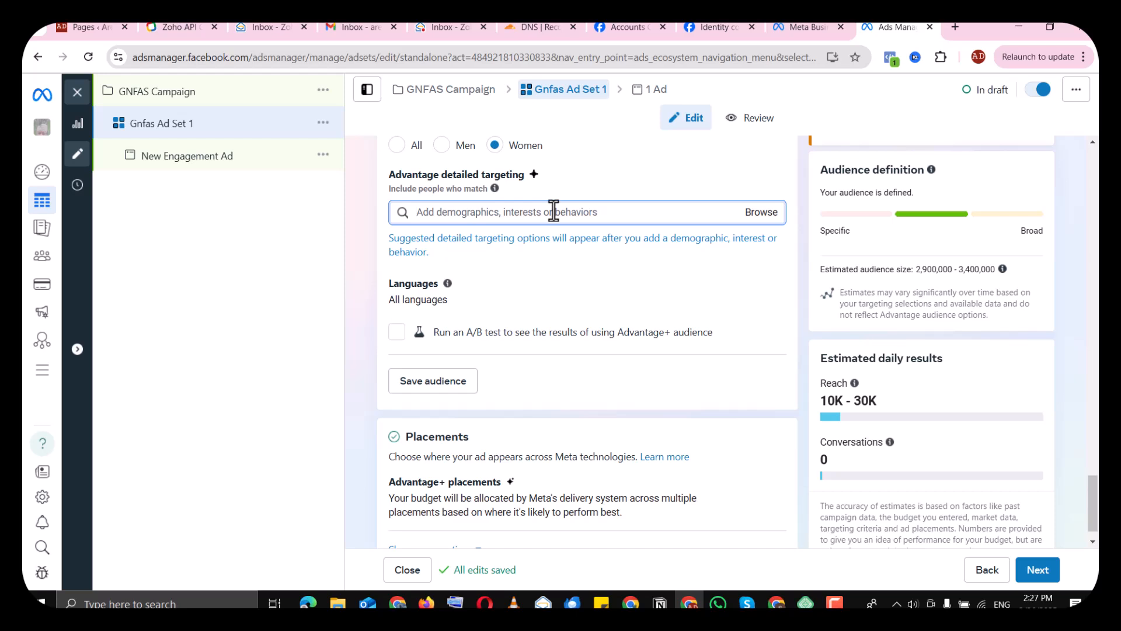
type("beatu")
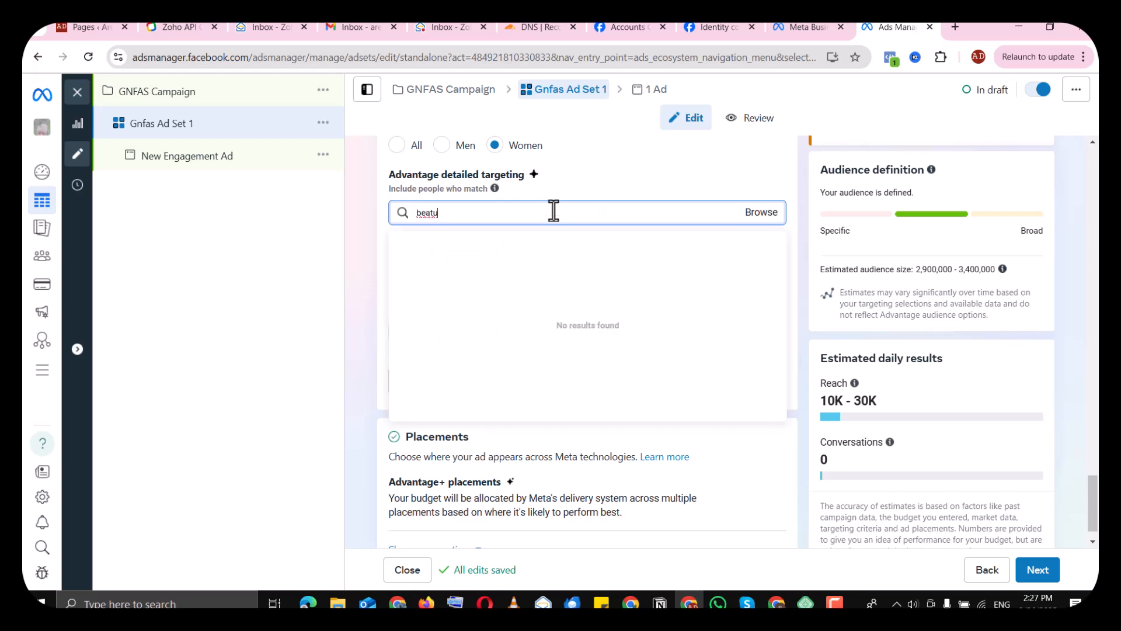
key("BackSpace")
key("BackSpace")
type("uty")
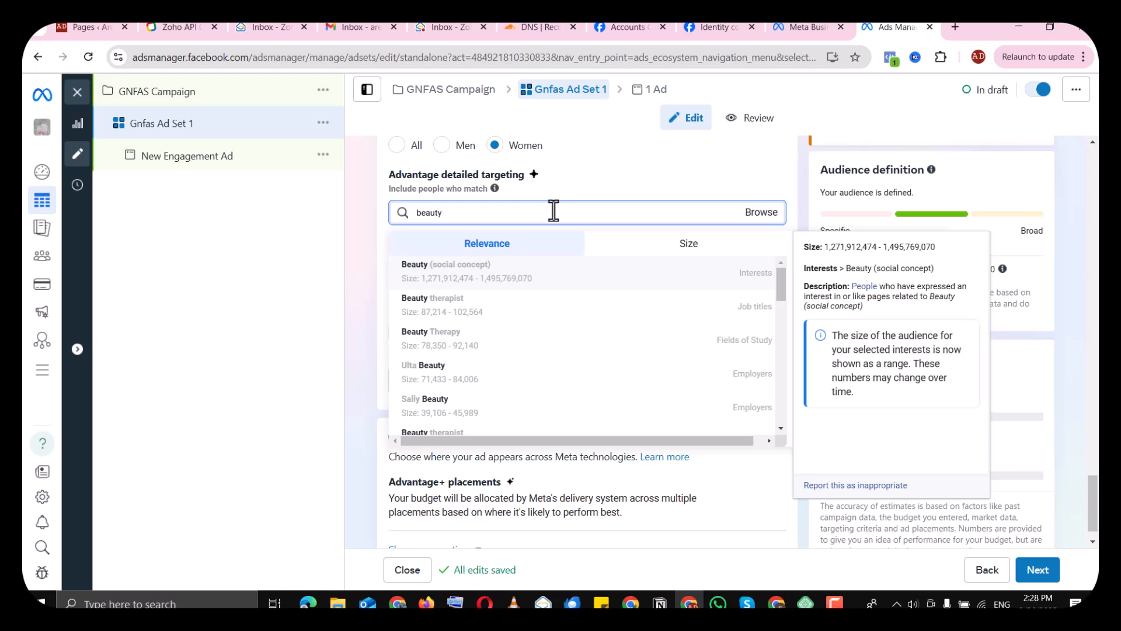
scroll(555, 332, "down", 5)
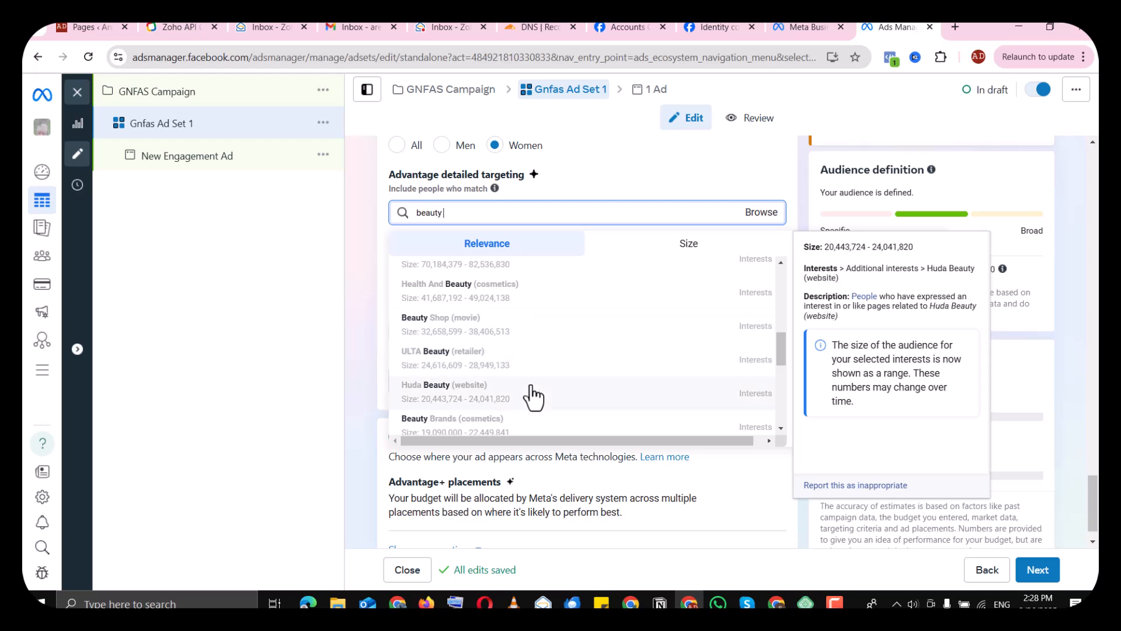
scroll(532, 397, "down", 5)
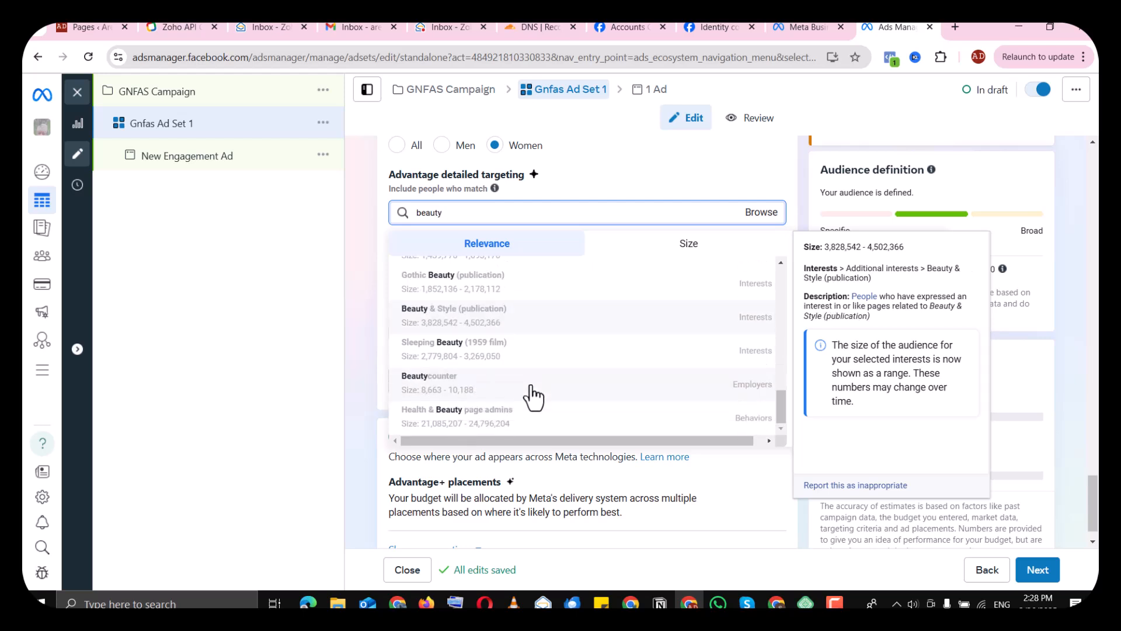
left_click(364, 346)
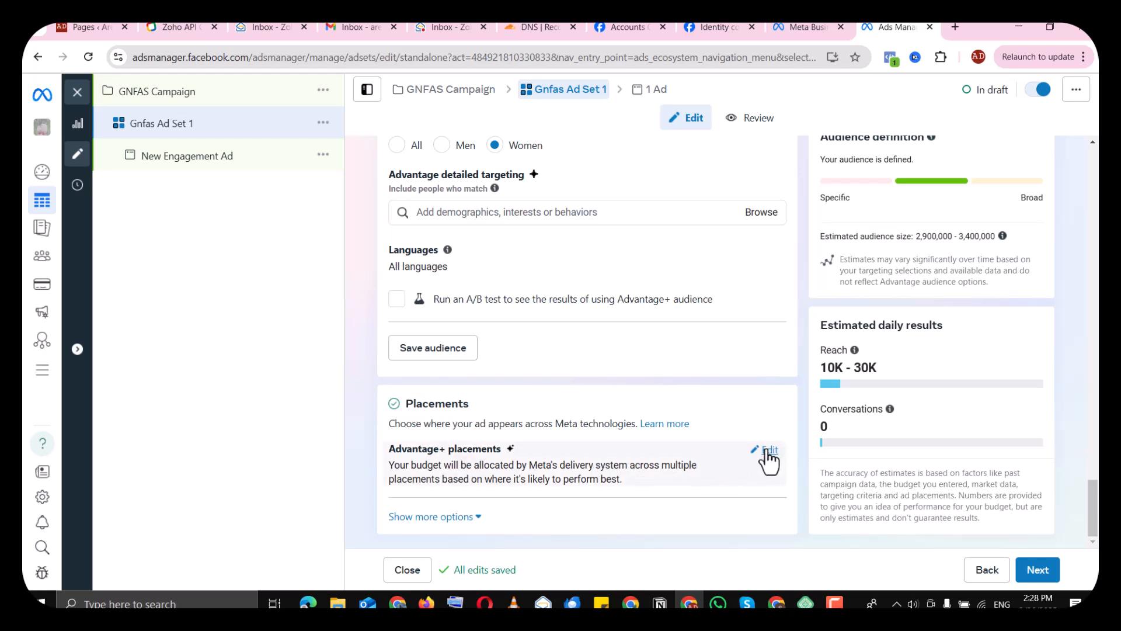
Open the ad set's placement choices for editing and expand the additional options to examine the brand safety and suitability settings
left_click(474, 518)
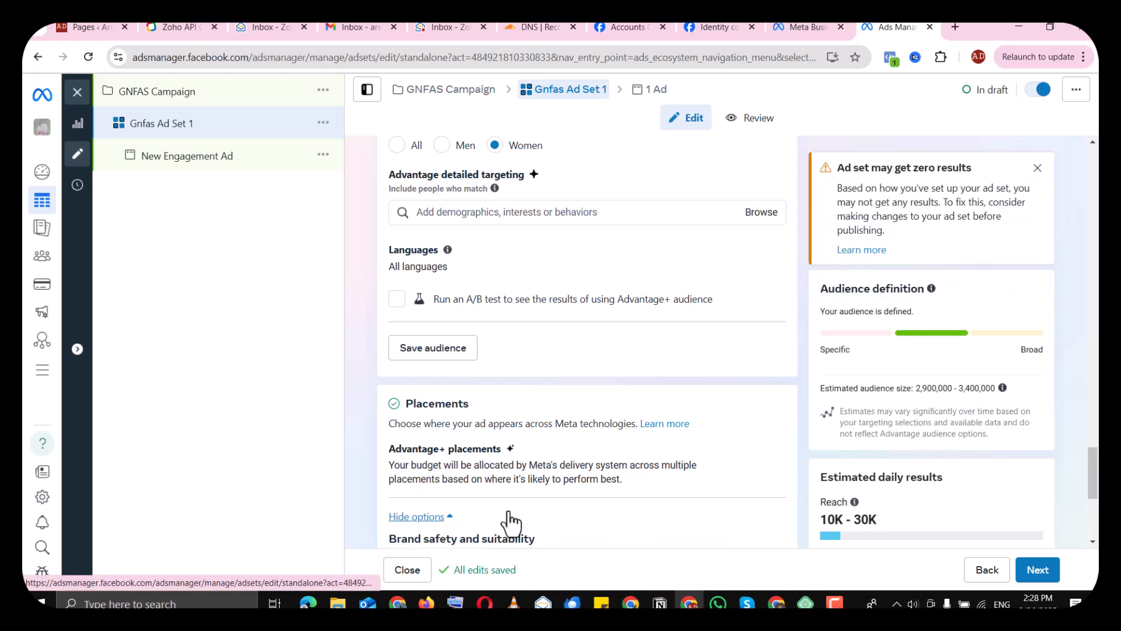
left_click(760, 454)
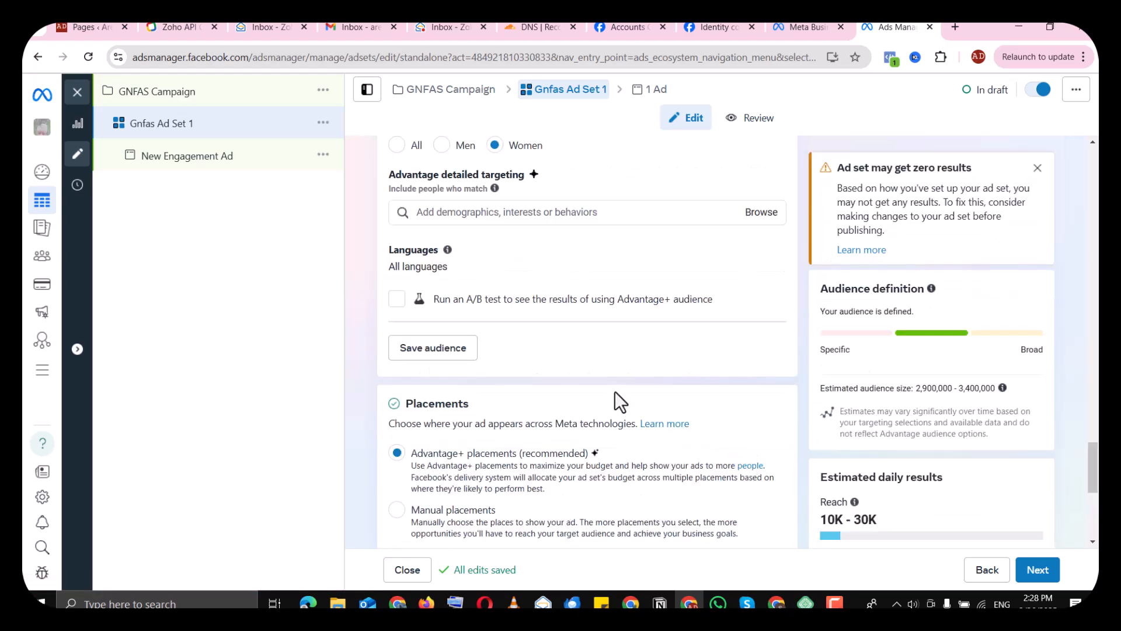
scroll(549, 413, "down", 5)
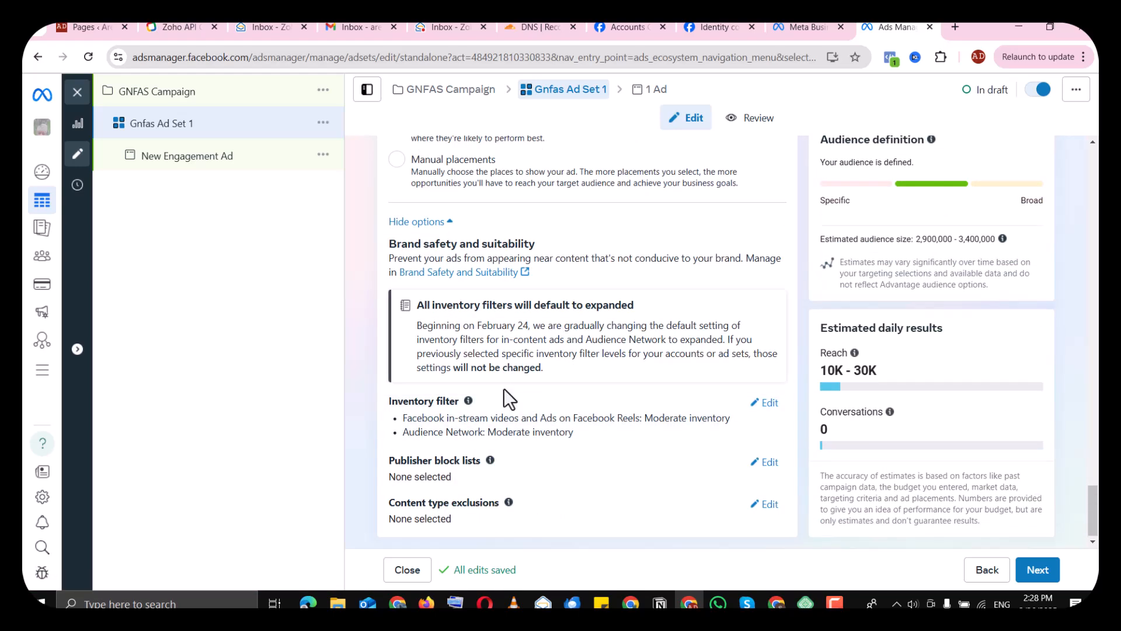
scroll(619, 397, "up", 5)
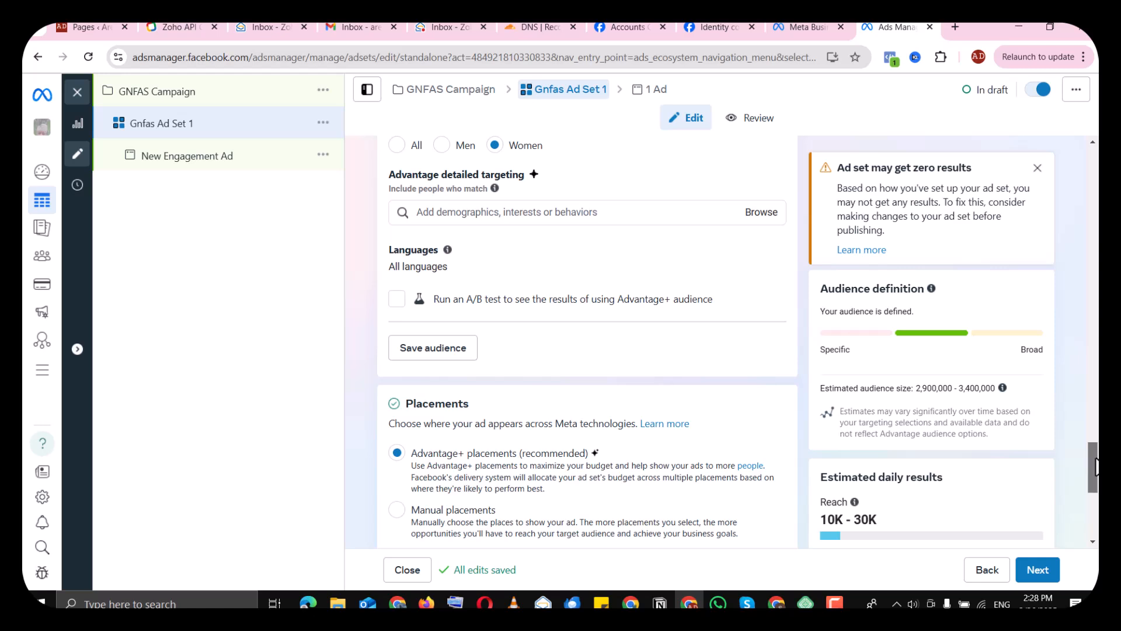
Switch the ad set to Manual placements and review the available platforms and feed placements
left_click_drag(1096, 463, 1095, 483)
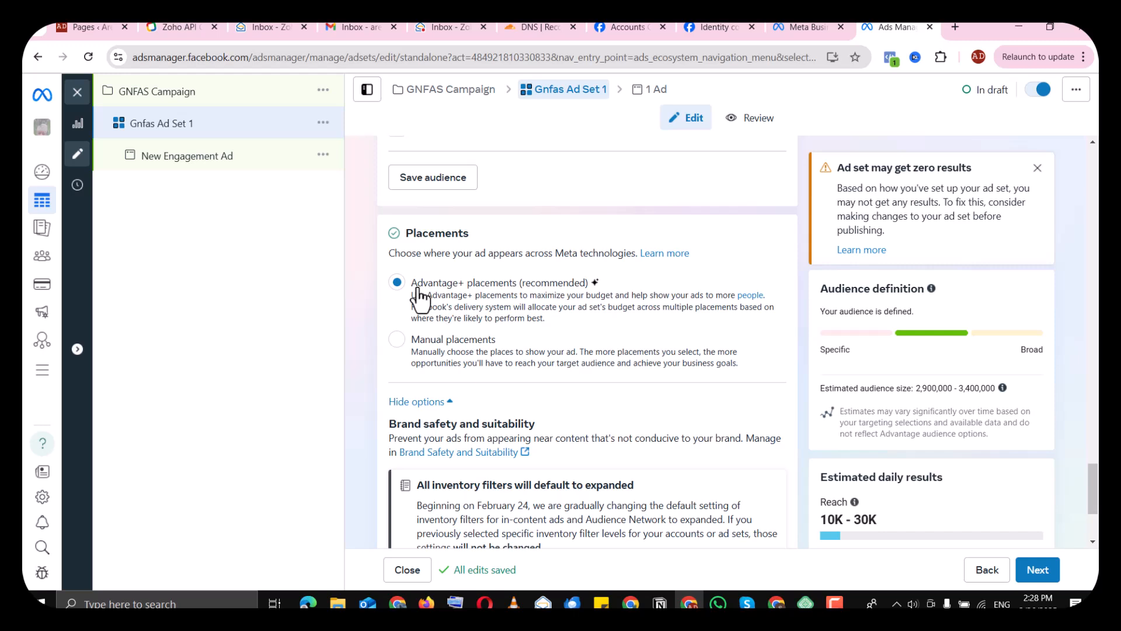
left_click(397, 344)
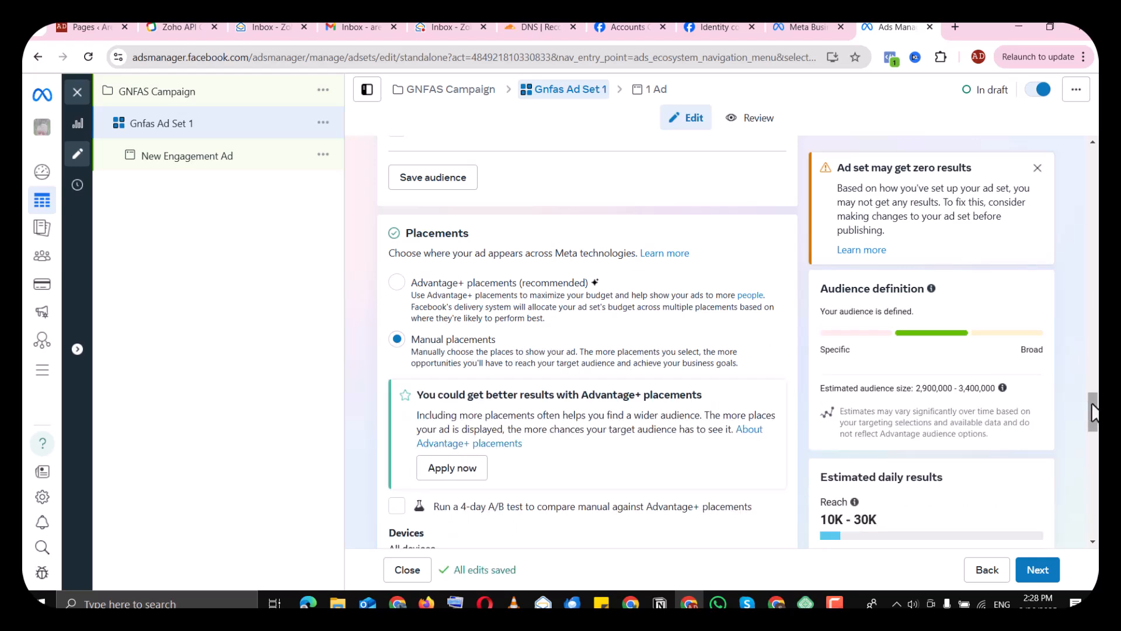
left_click_drag(1094, 416, 1096, 449)
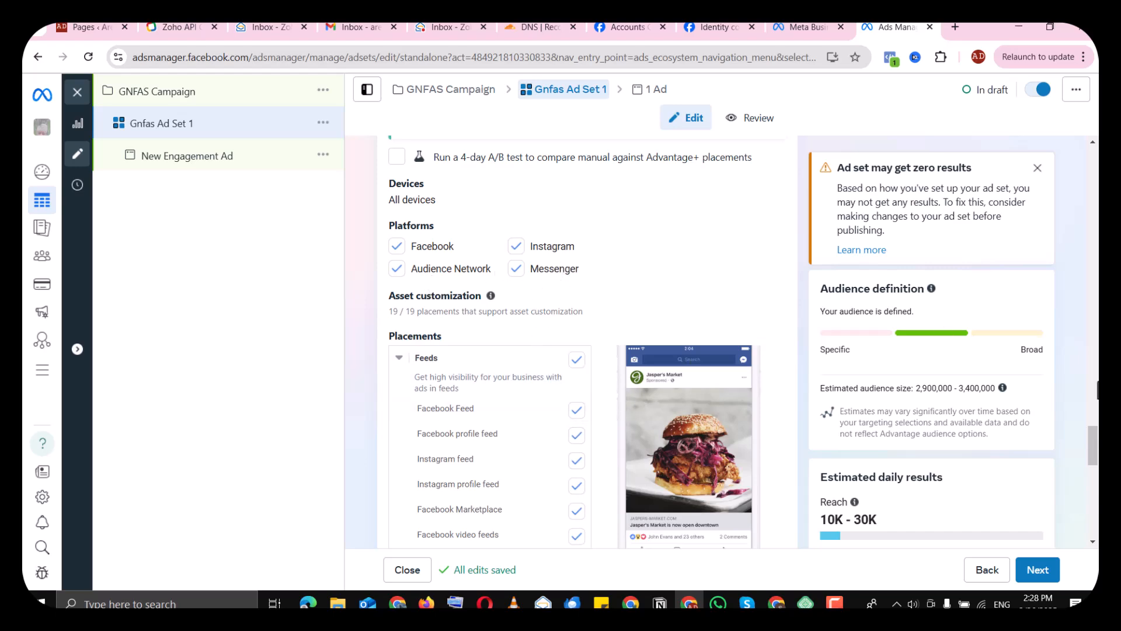
scroll(1095, 445, "up", 6)
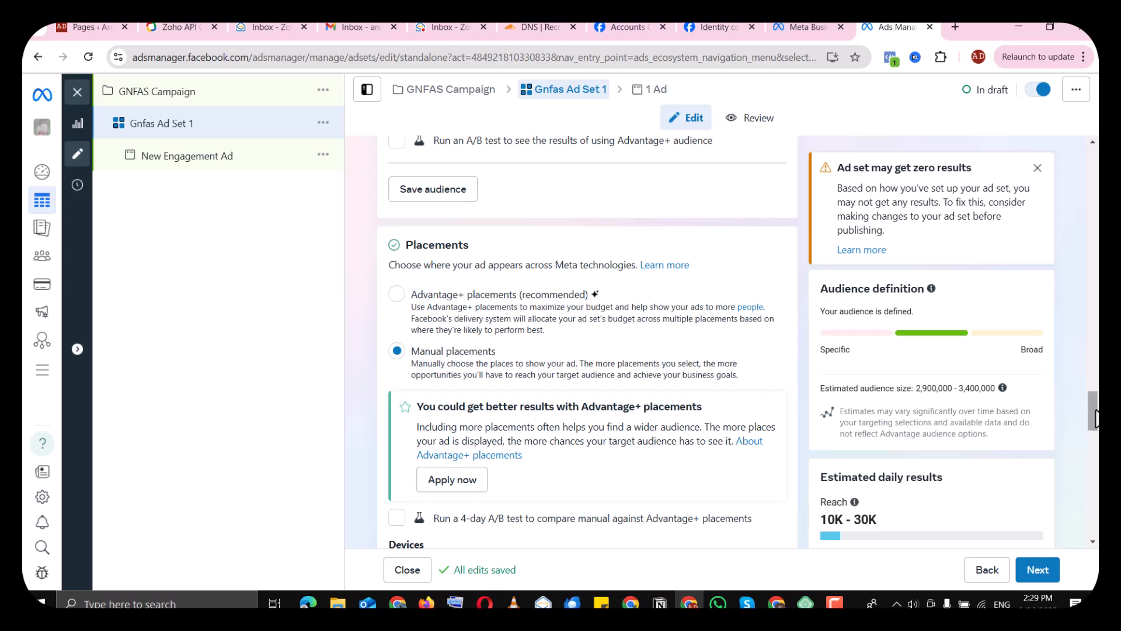
left_click_drag(1095, 418, 1095, 466)
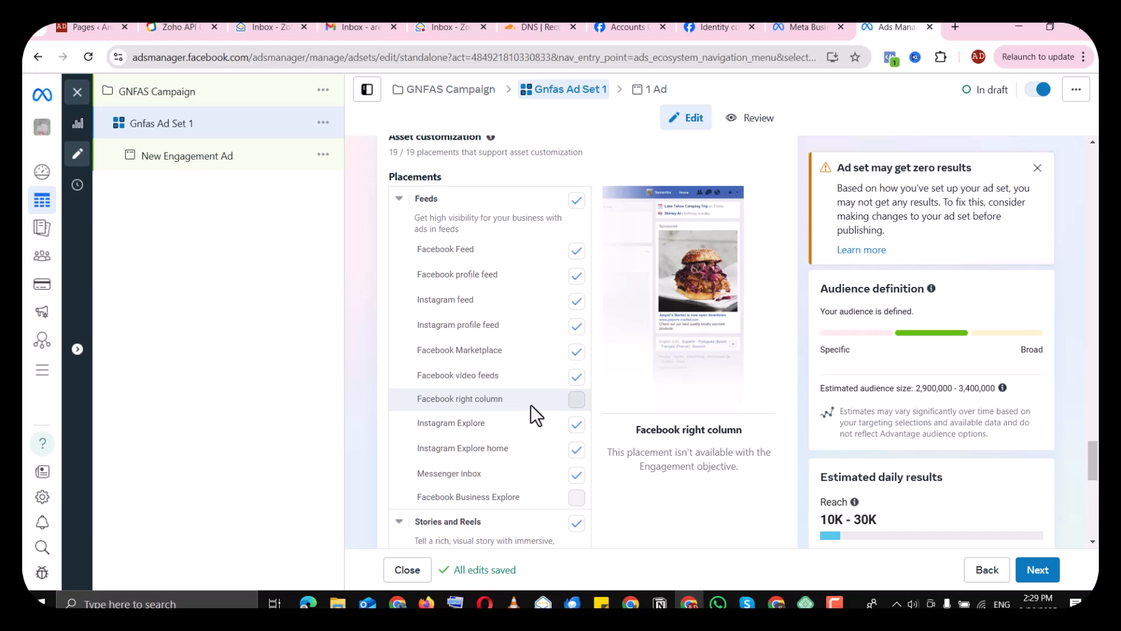
Proceed from the ad set's placements to the ad level and name the ad "GNFAS Ad"
scroll(548, 434, "down", 8)
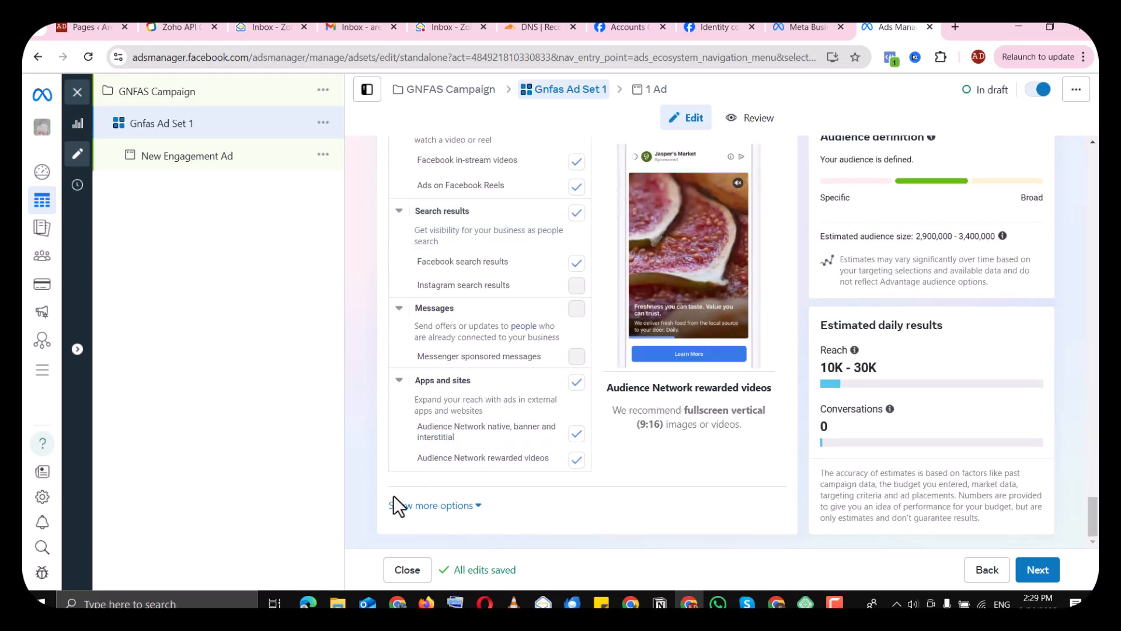
left_click(1032, 572)
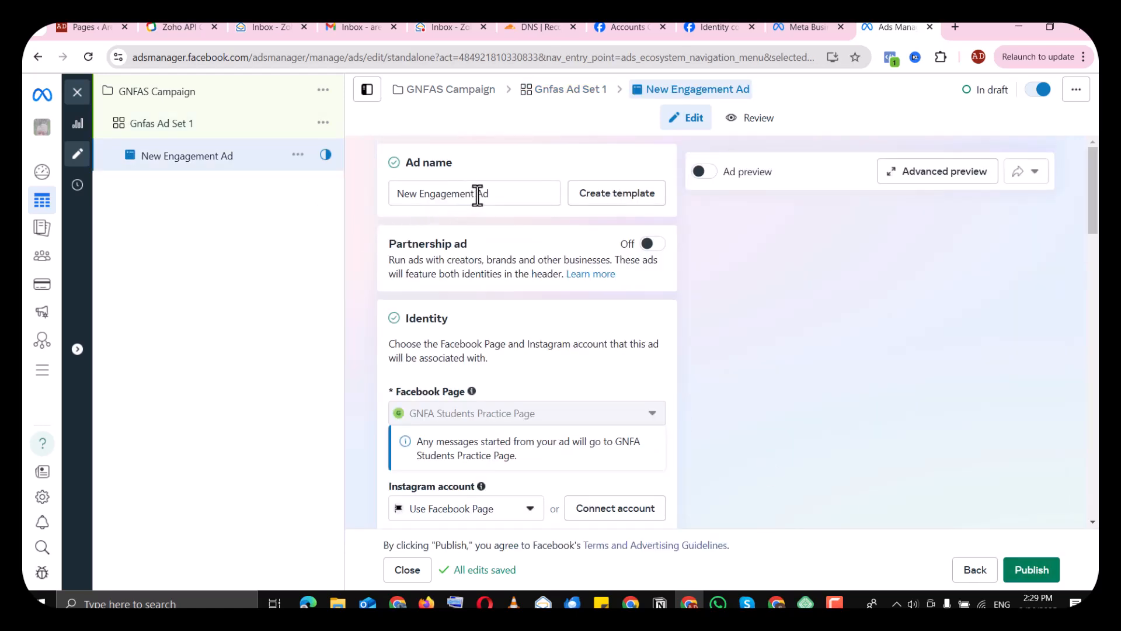
triple_click(537, 195)
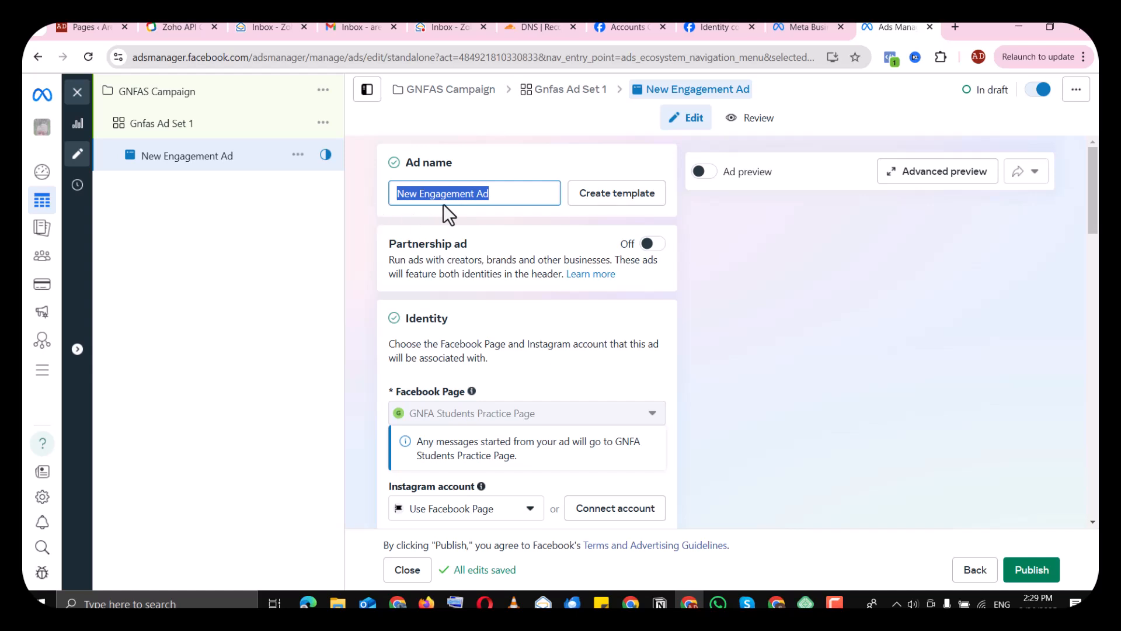
type("GNFA")
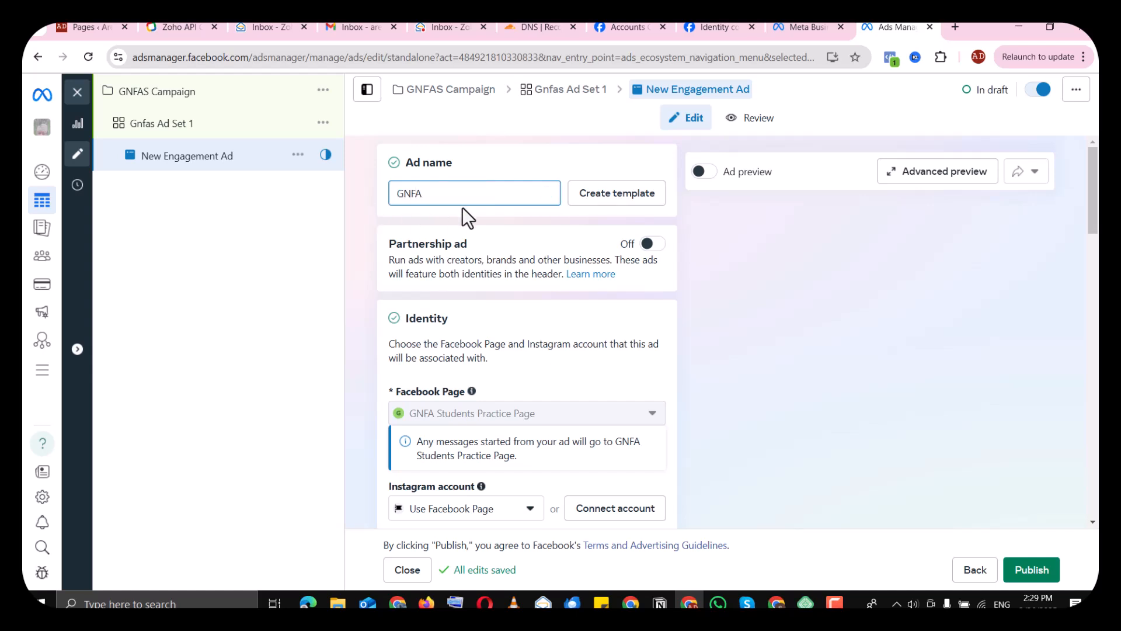
type("S Ad")
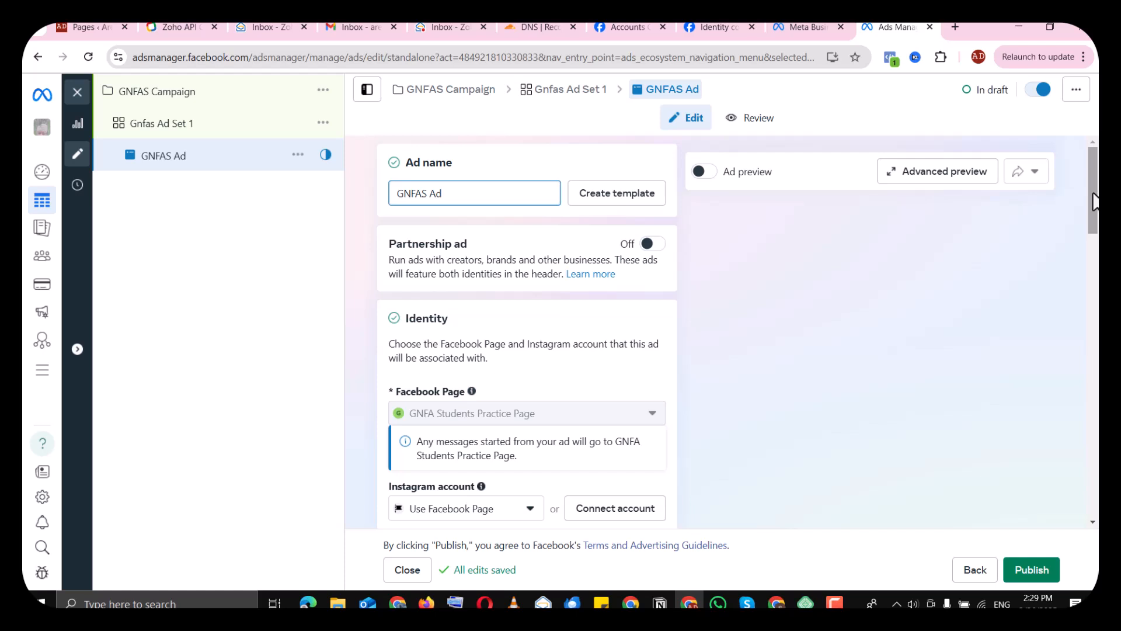
Review the ad's identity settings, examining the Facebook Page and the available Instagram account choices without changing them
left_click_drag(1094, 202, 1086, 234)
mouse_move(489, 220)
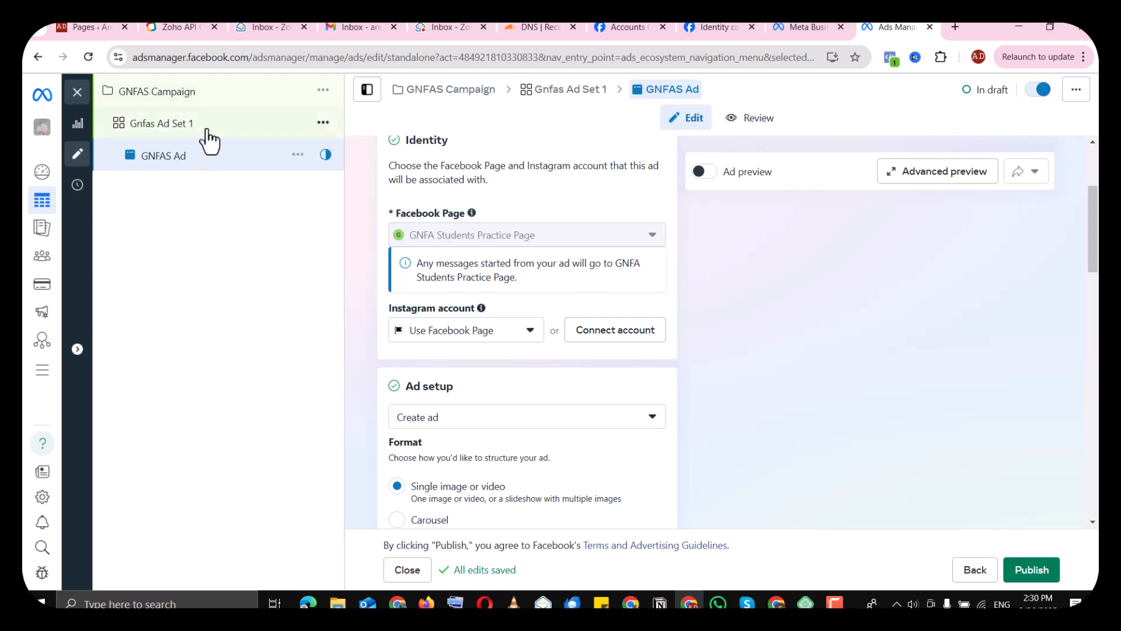
mouse_move(675, 230)
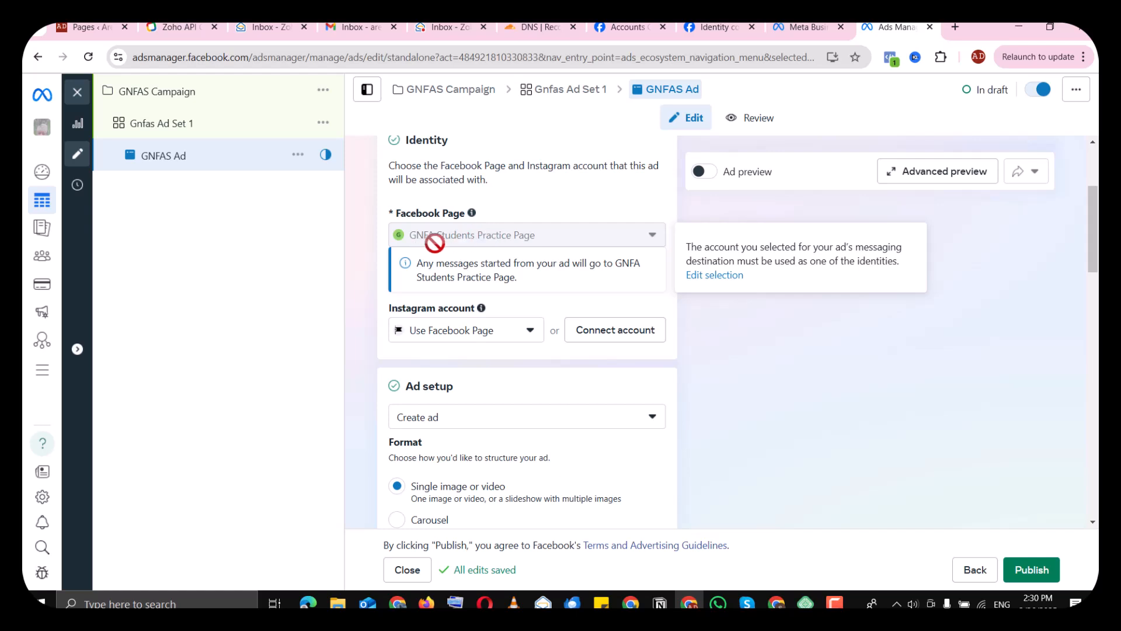
left_click(513, 334)
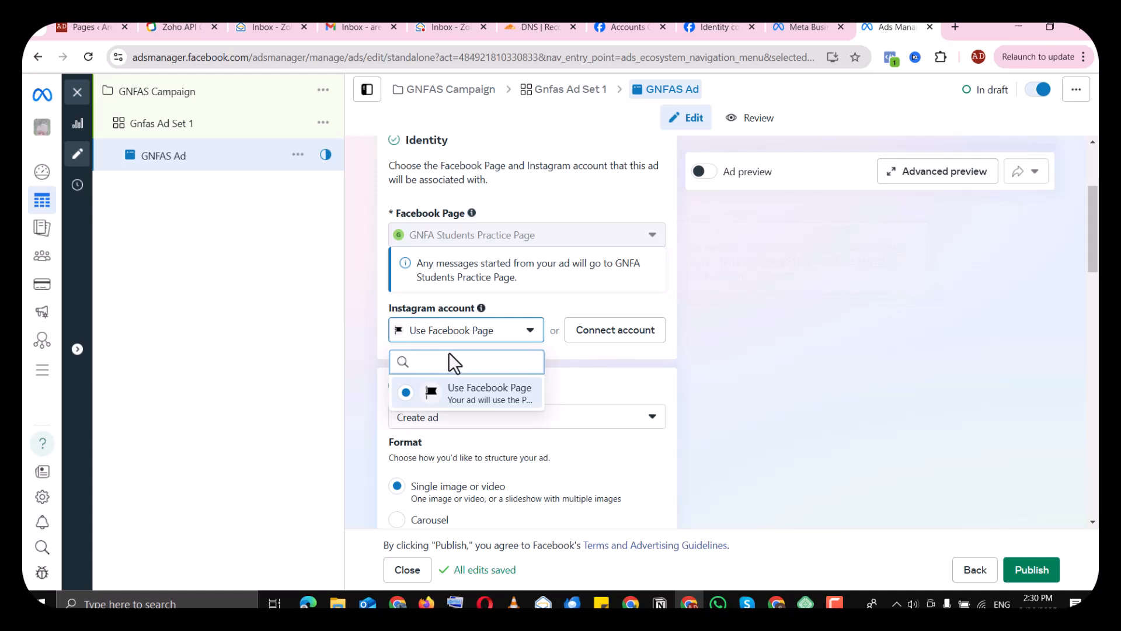
left_click(552, 296)
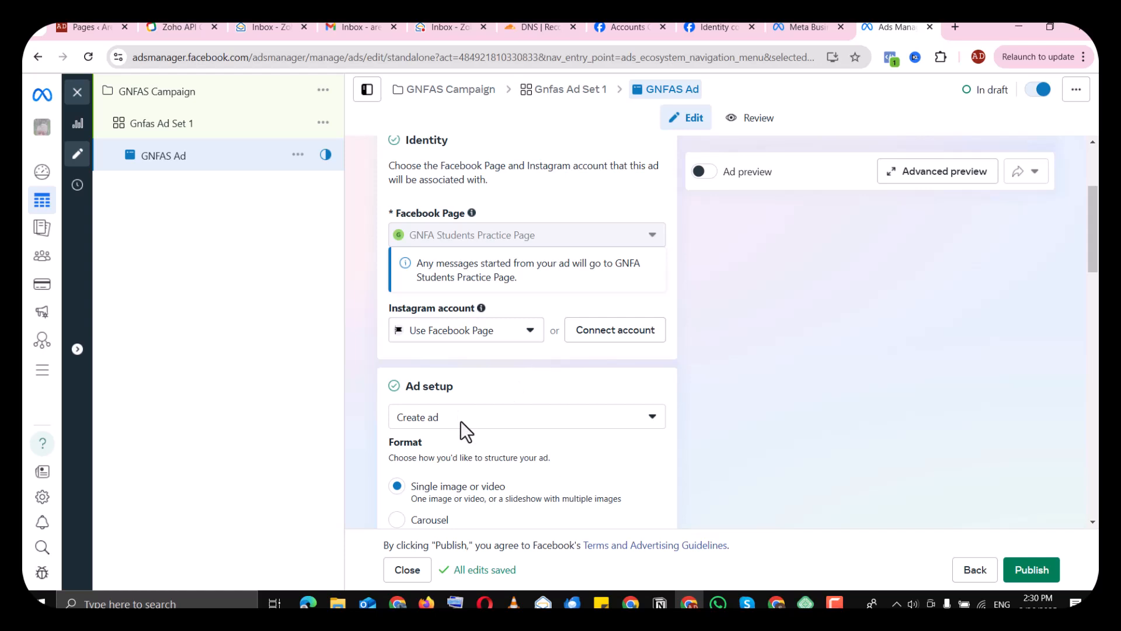
Examine the ad setup choices for creating an ad, using an existing post or a Creative Hub mockup, along with the format options
scroll(1089, 283, "down", 4)
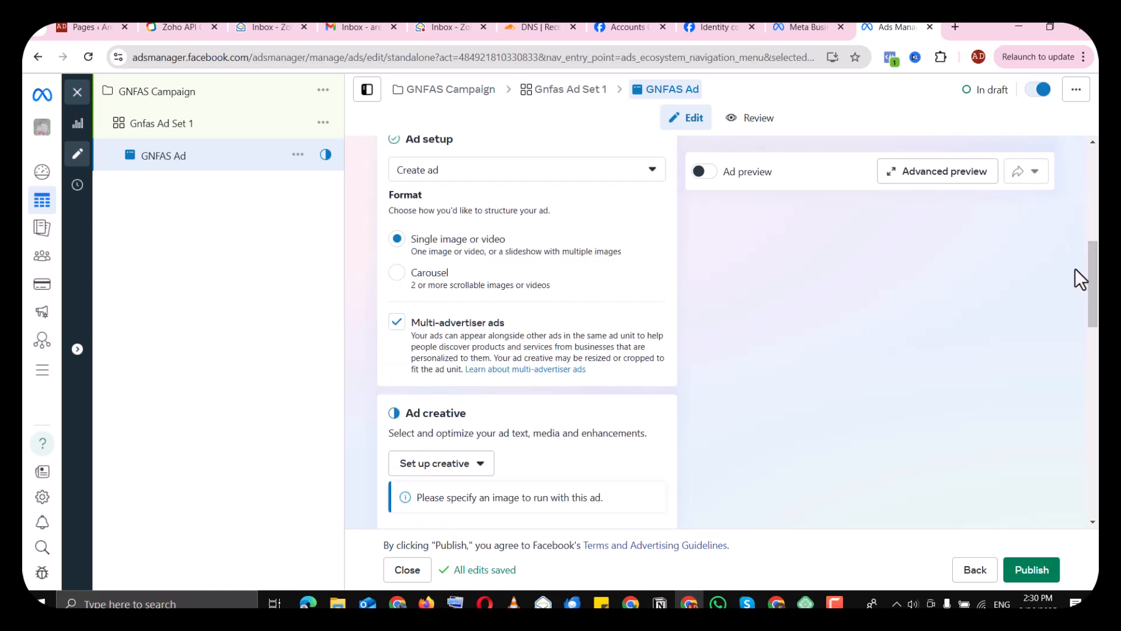
left_click(503, 172)
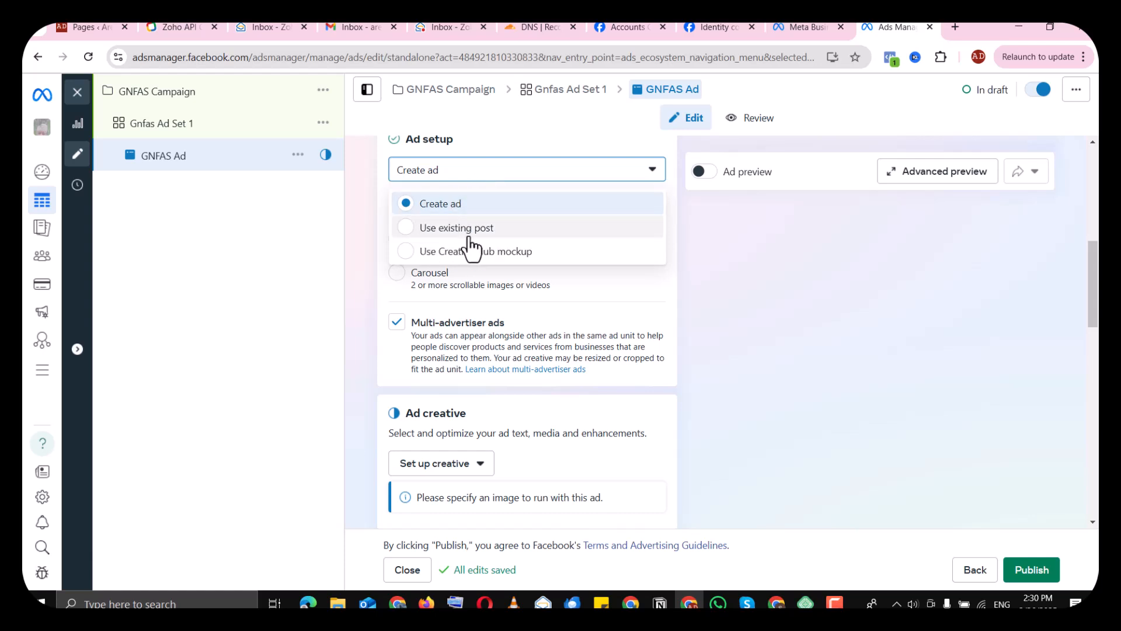
left_click(526, 252)
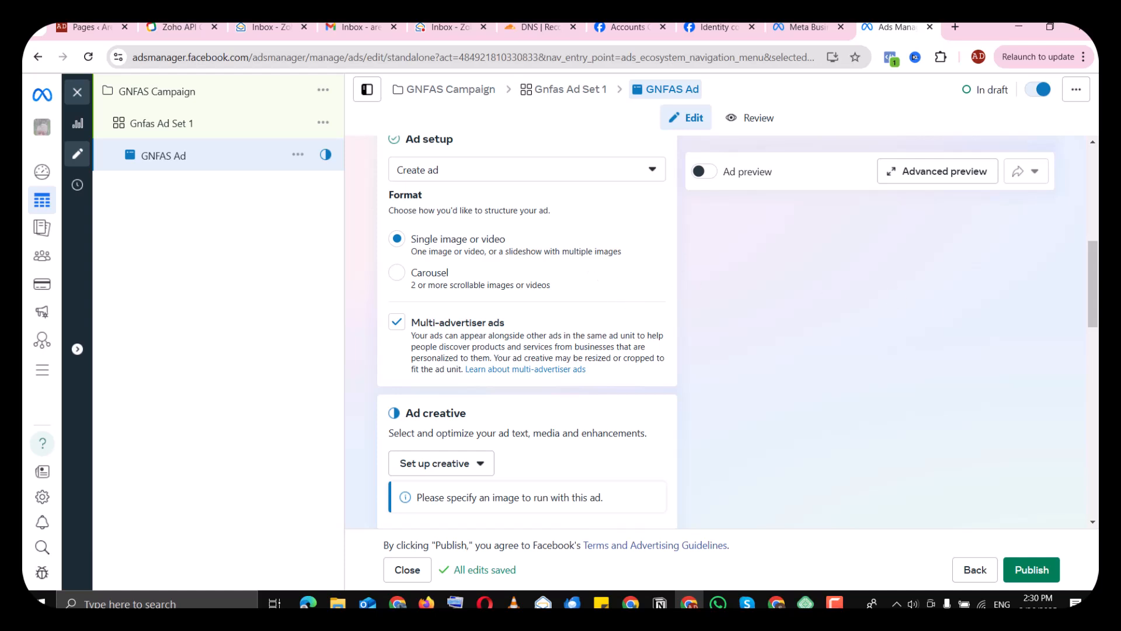
scroll(460, 325, "up", 1)
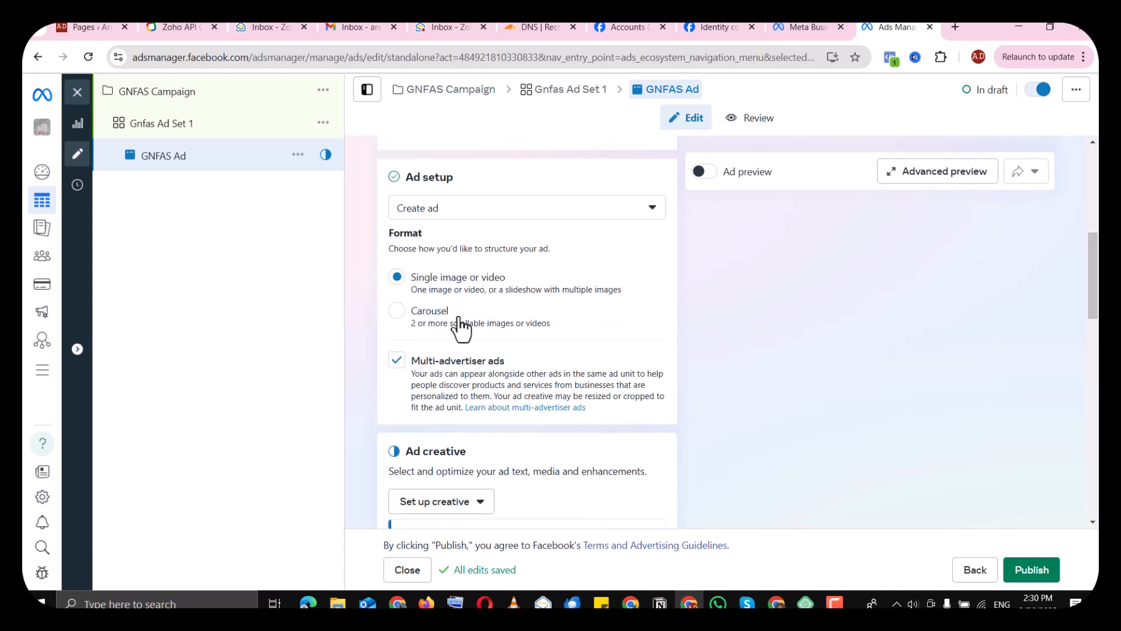
left_click(495, 211)
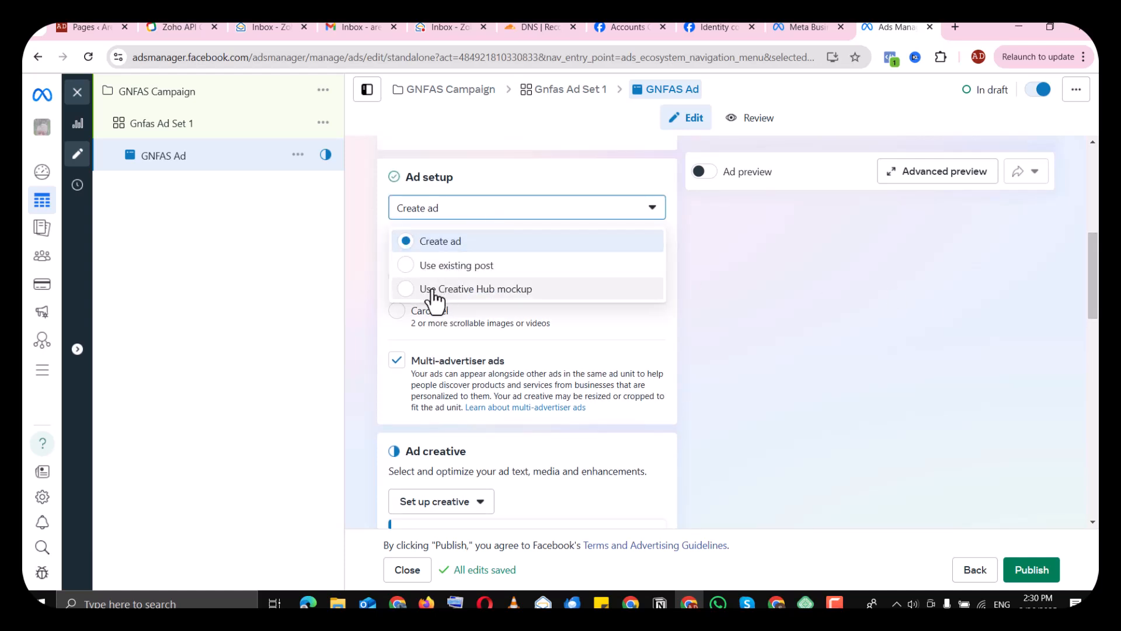
left_click(409, 289)
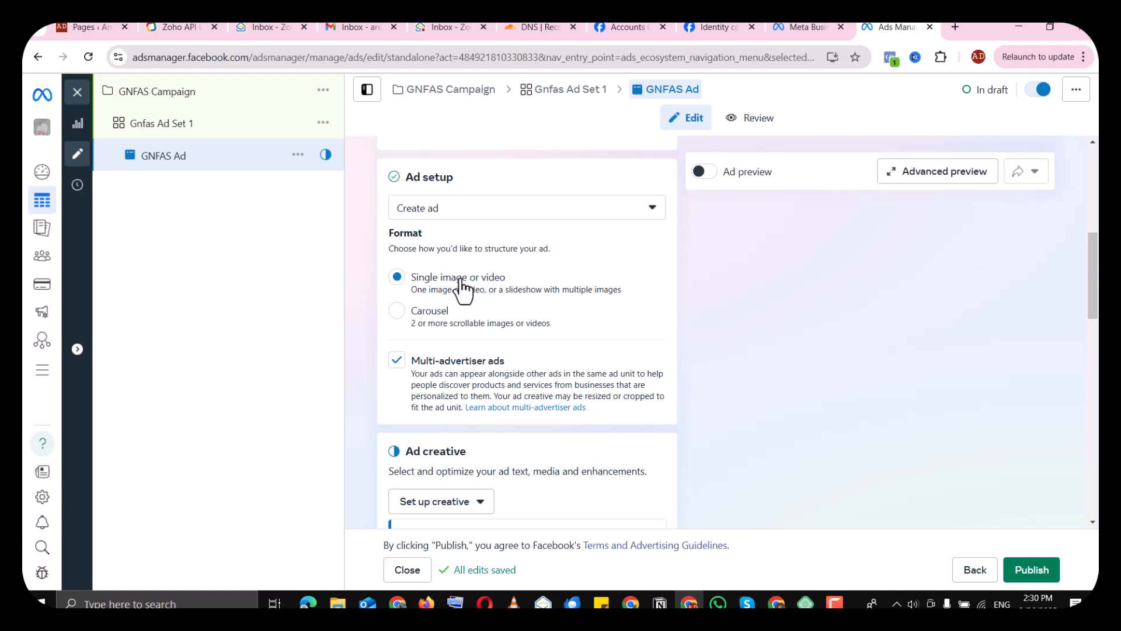
Try the Creative Hub mockup option for the ad setup, dismiss the mockup selection, and return the setup to Create ad
left_click(491, 219)
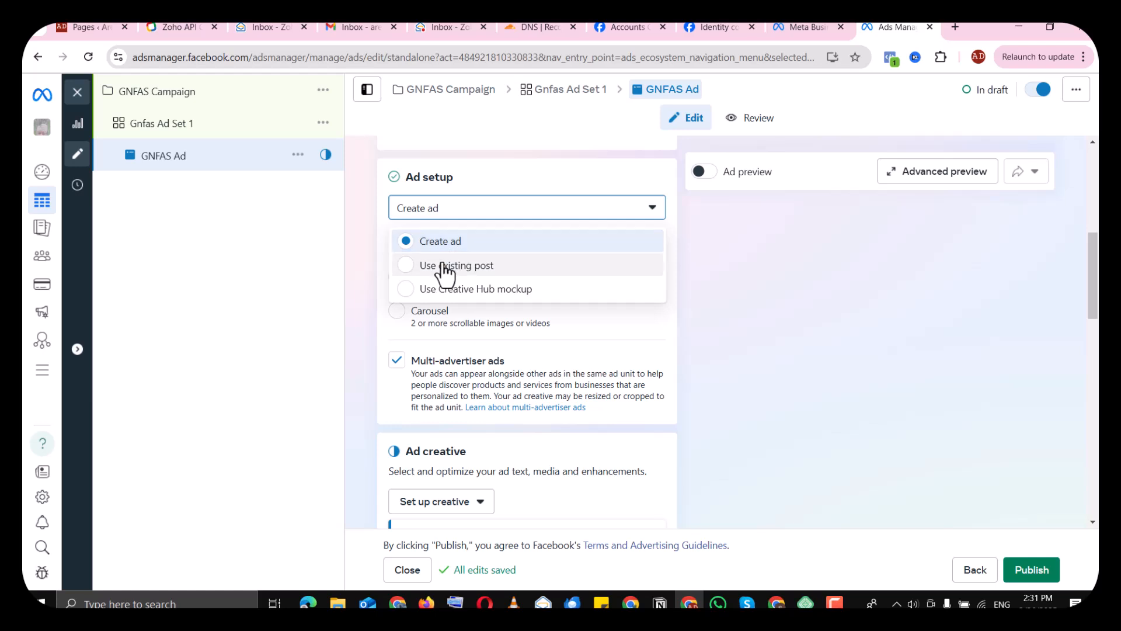
left_click(416, 288)
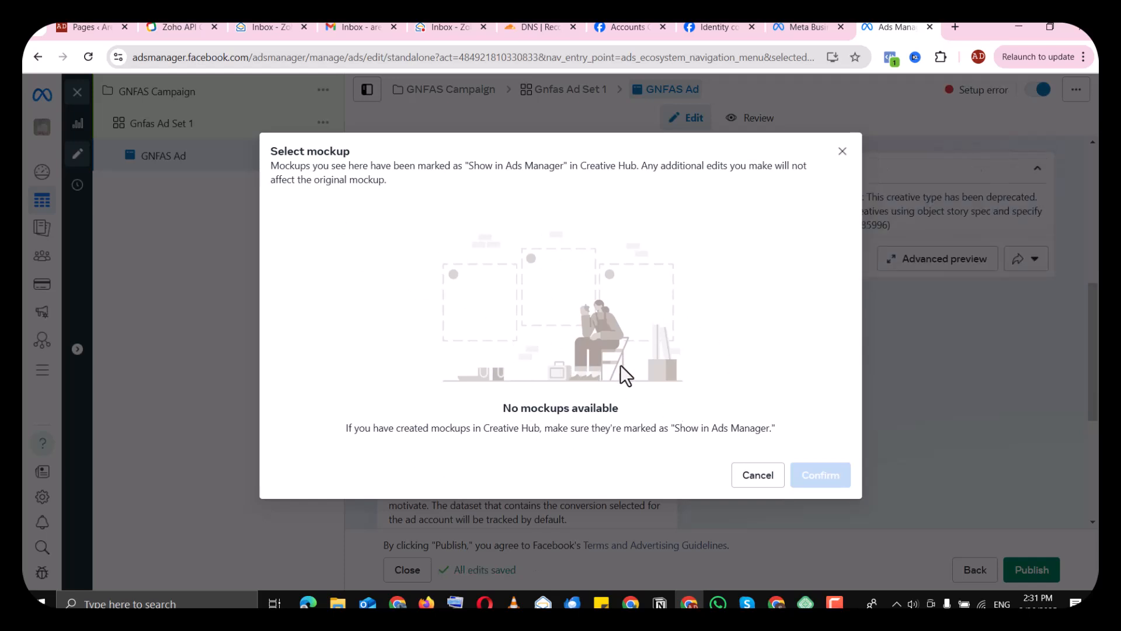
left_click(841, 152)
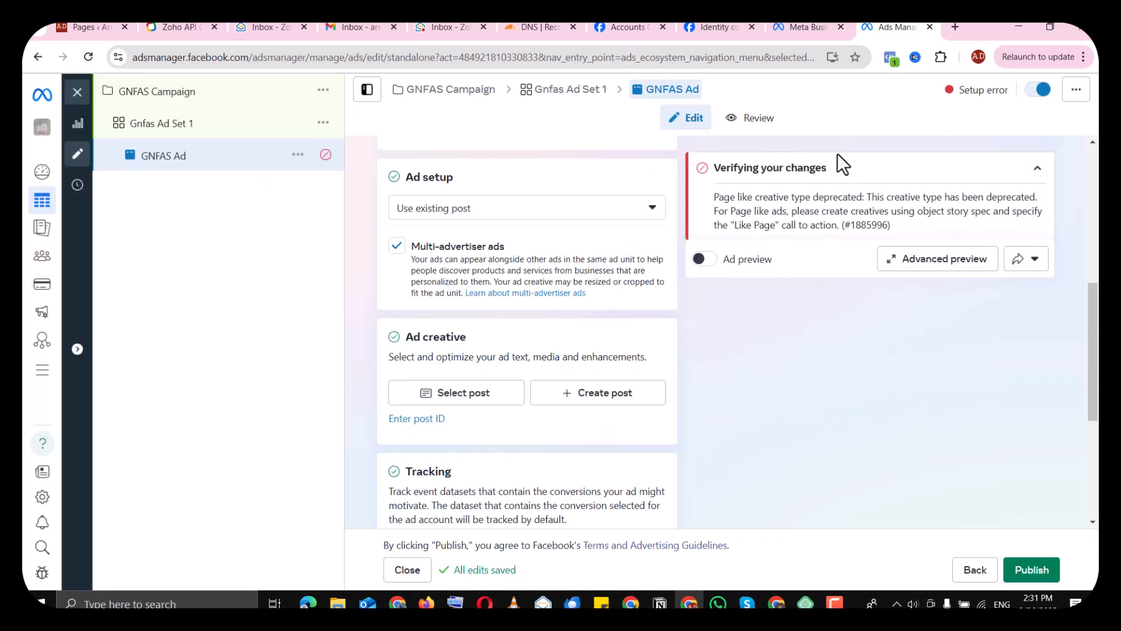
left_click(512, 217)
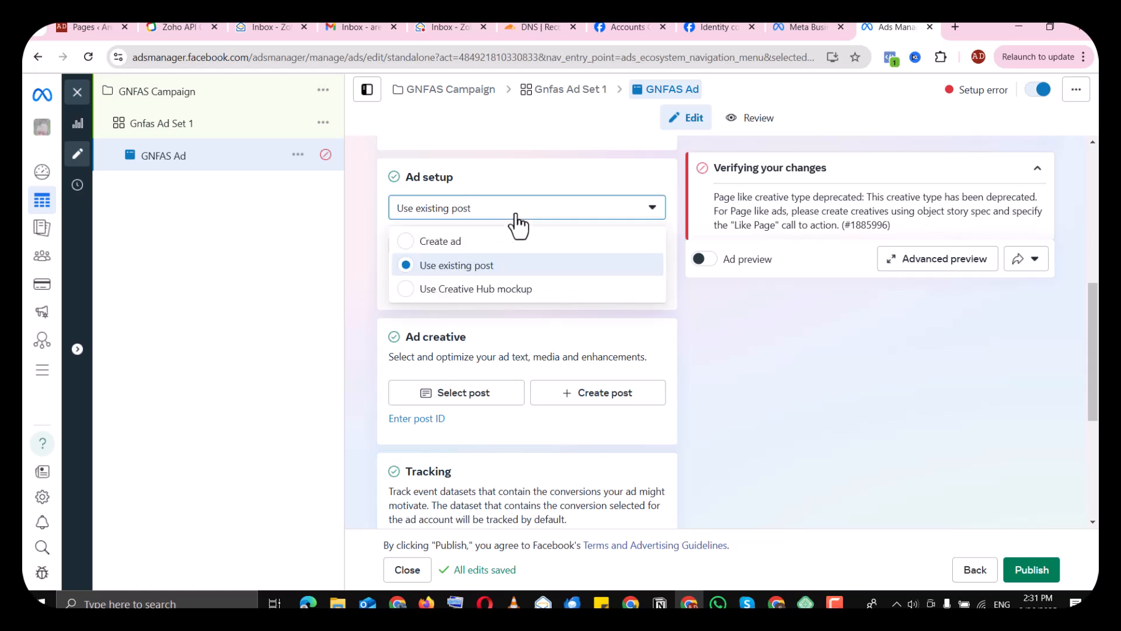
left_click(495, 248)
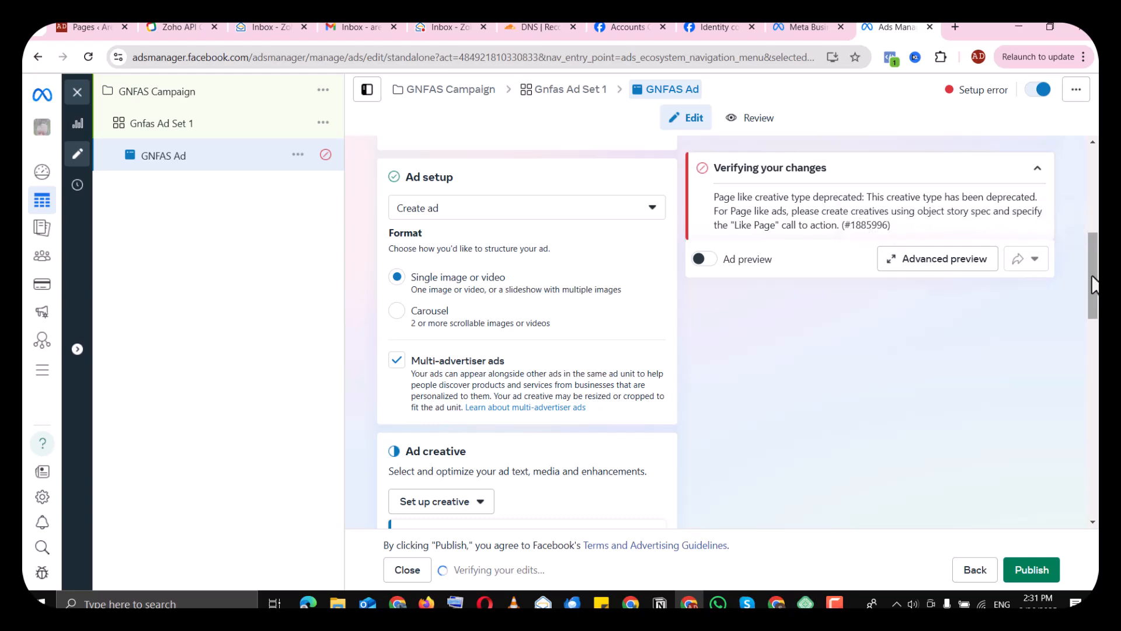
Start setting up the ad creative as an image ad
scroll(635, 259, "down", 6)
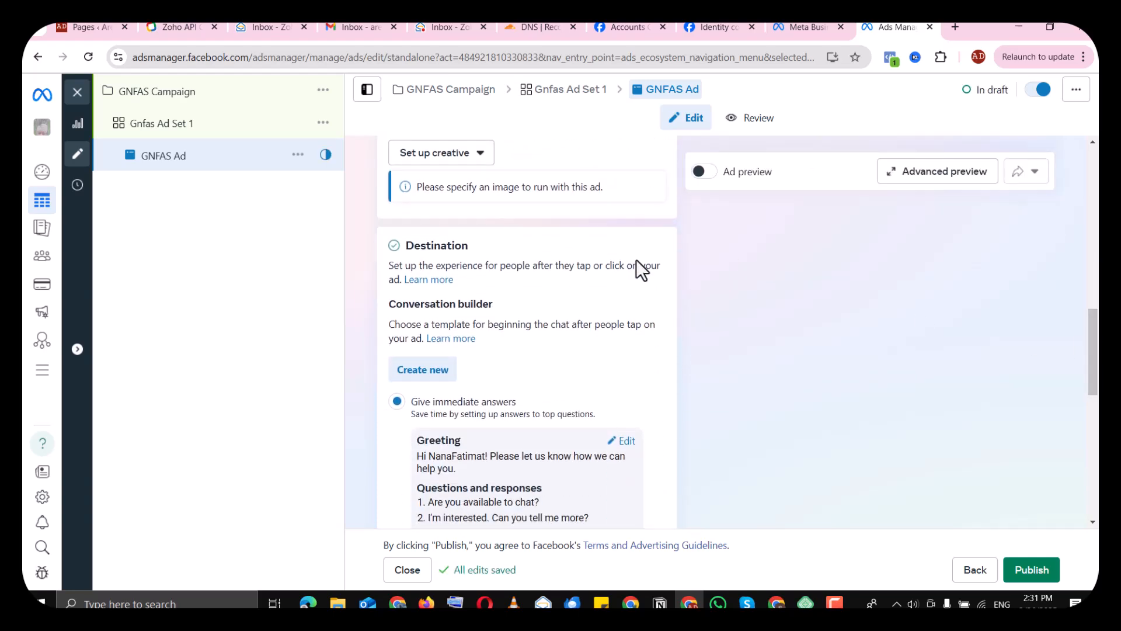
left_click(474, 154)
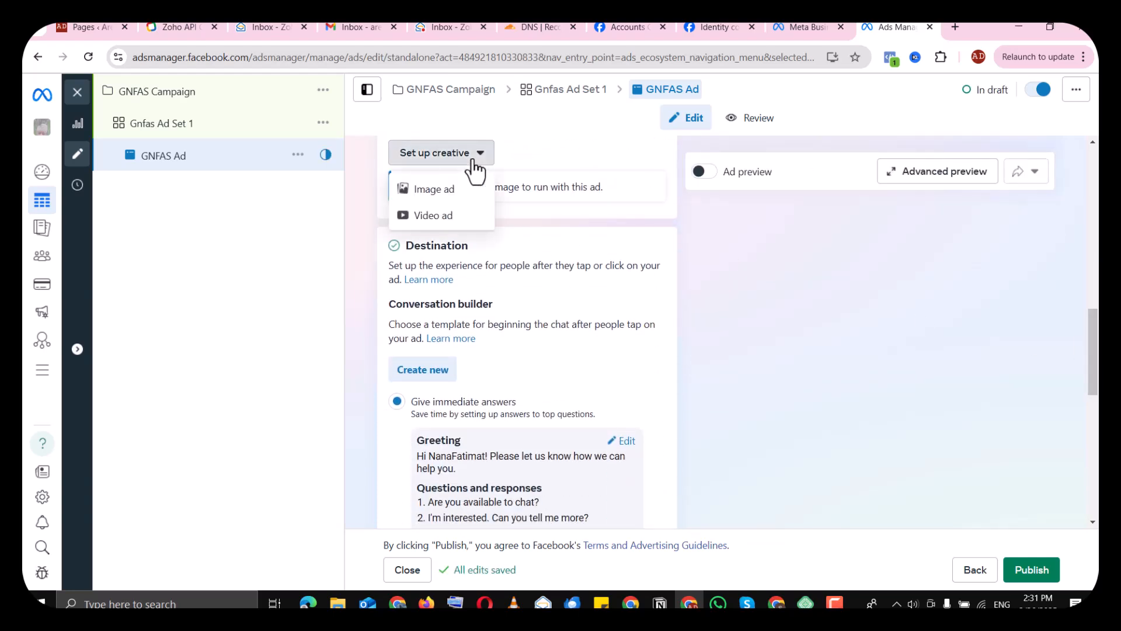
left_click(454, 201)
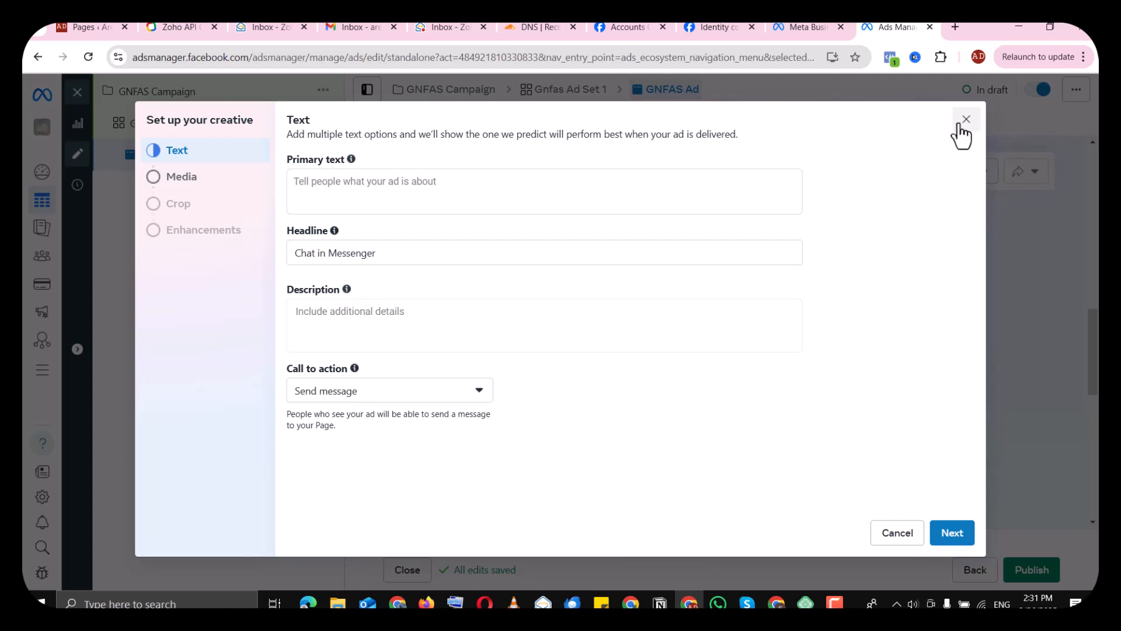
Examine the creative's primary text and headline fields and its media selection, and return to the text section
left_click(371, 187)
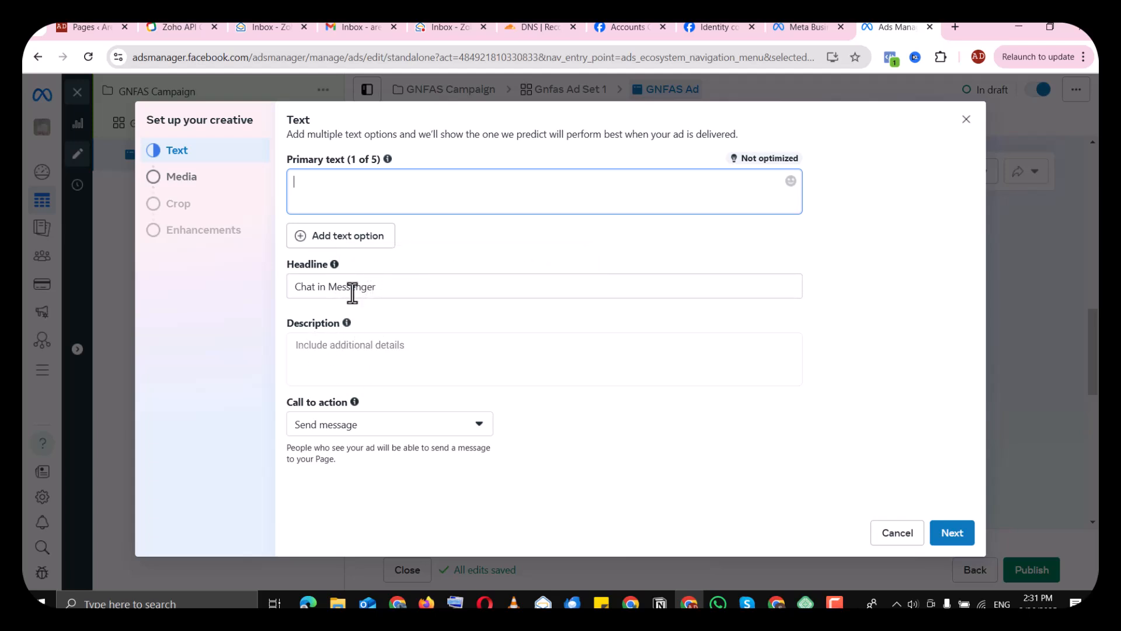
left_click(404, 287)
left_click(420, 198)
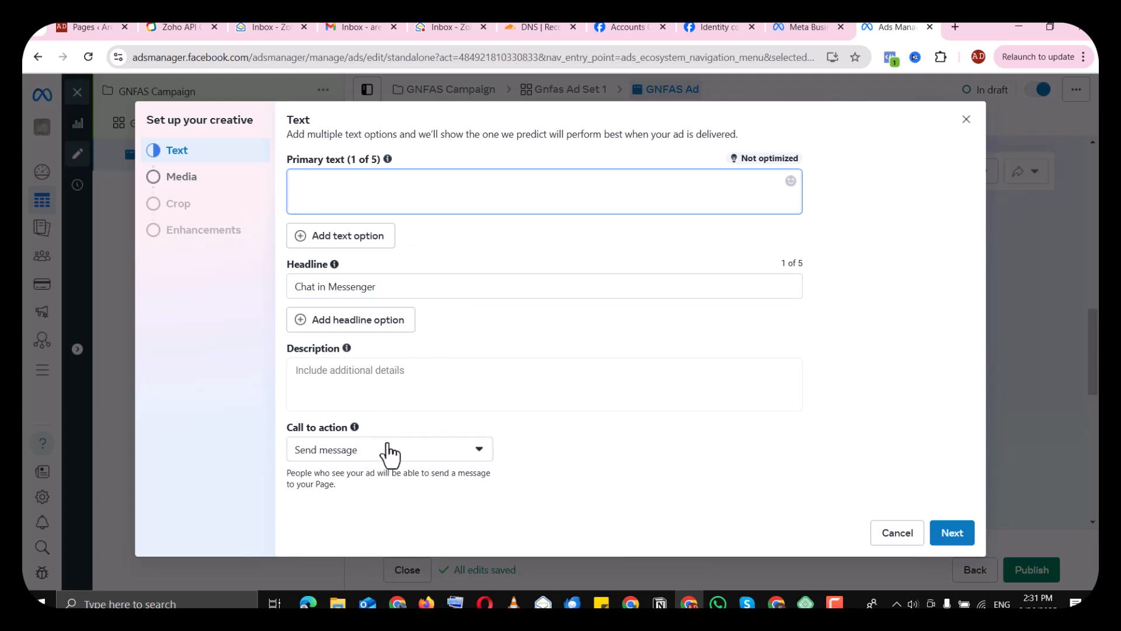
left_click(183, 185)
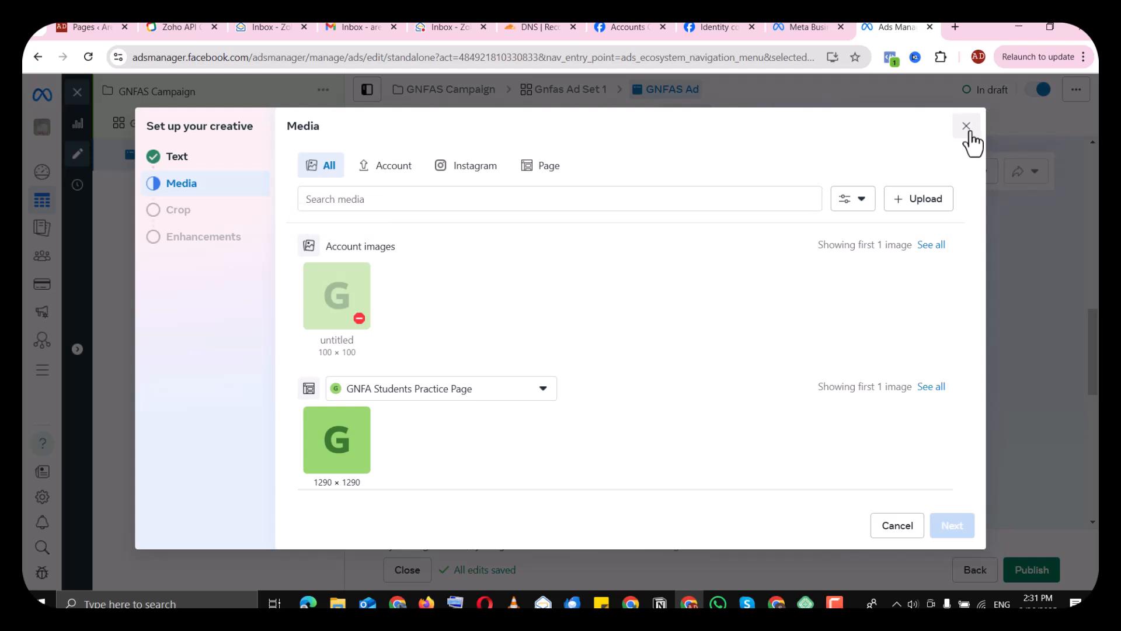
left_click(213, 159)
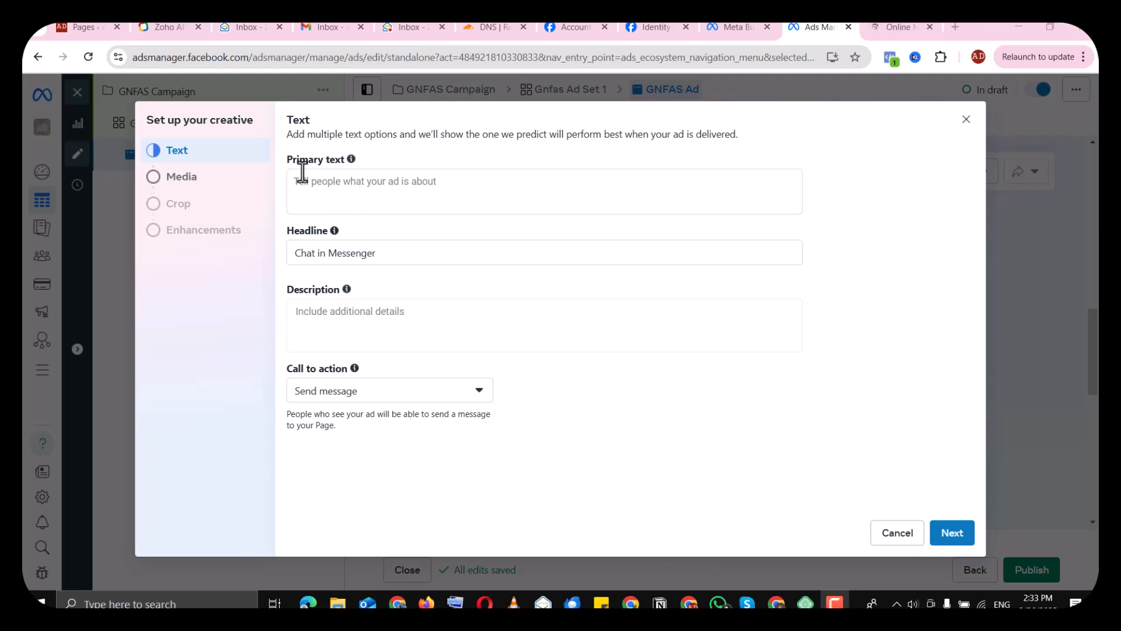
Switch to the aNotepad note and copy the first headline, "Elevate Your Spring Style Today!"
left_click(345, 182)
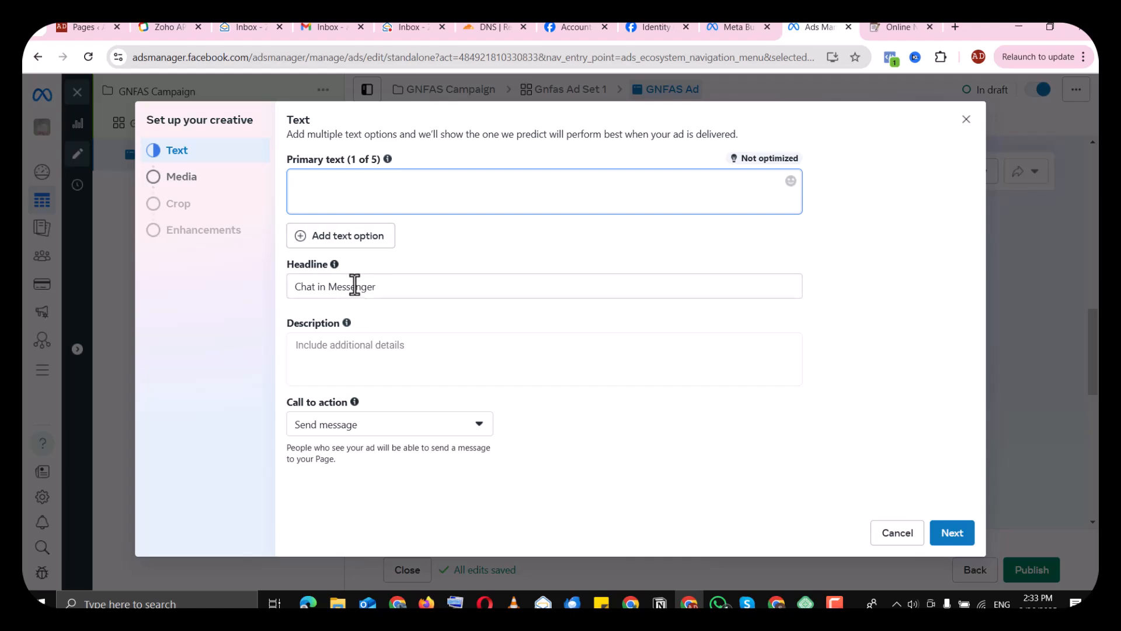
left_click(899, 27)
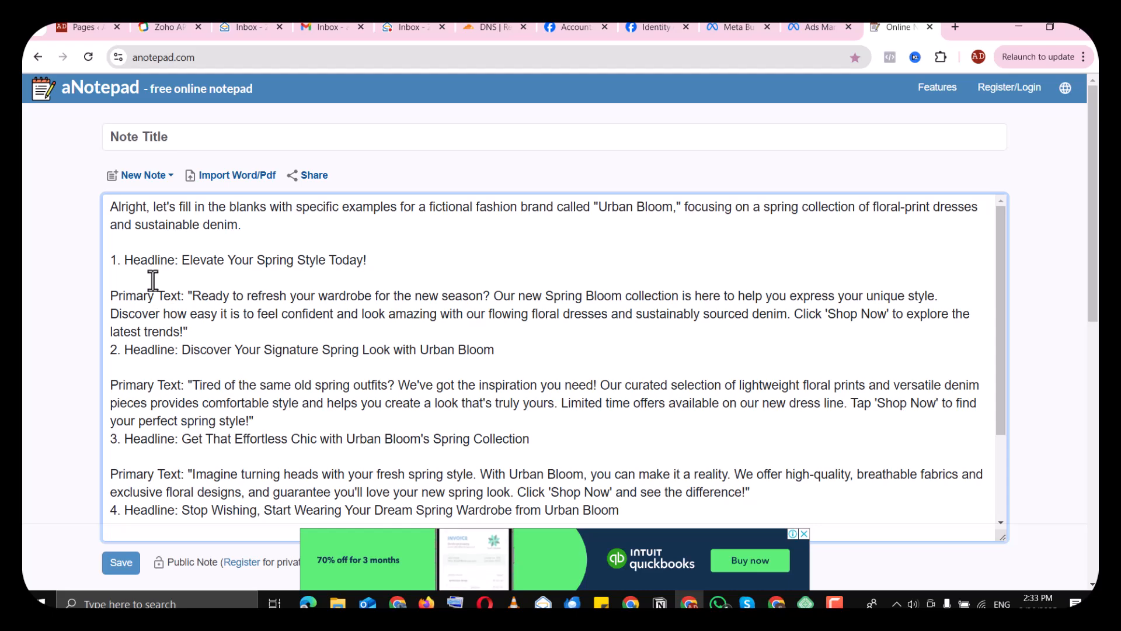
left_click_drag(183, 261, 358, 259)
right_click(351, 260)
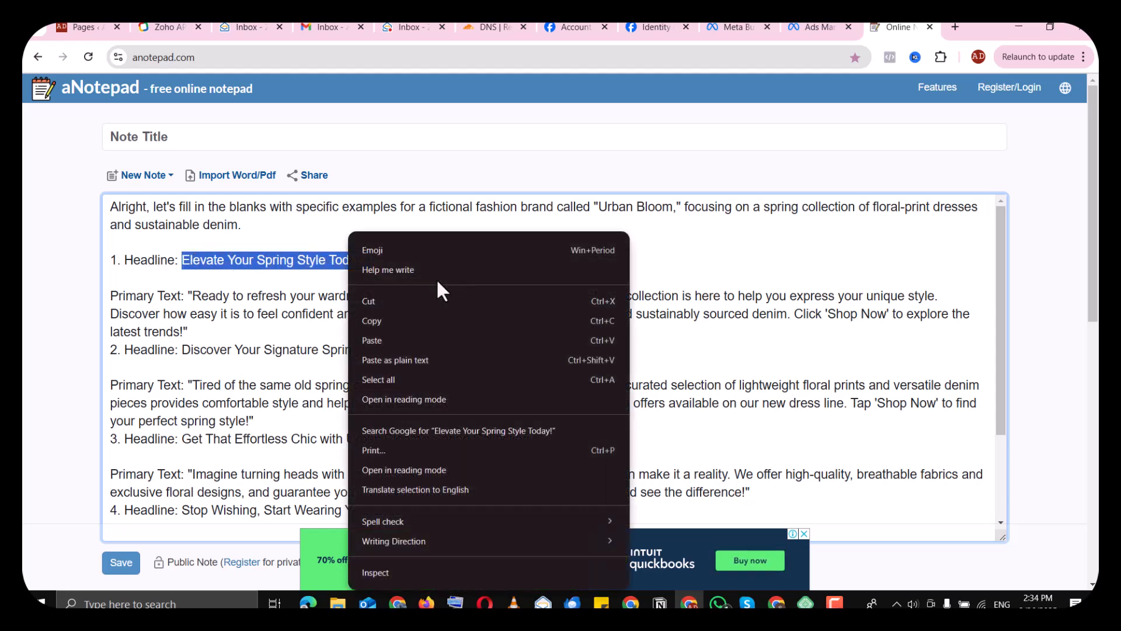
left_click(408, 324)
Return to Ads Manager and paste the copied headline into the creative's Headline field
left_click(824, 26)
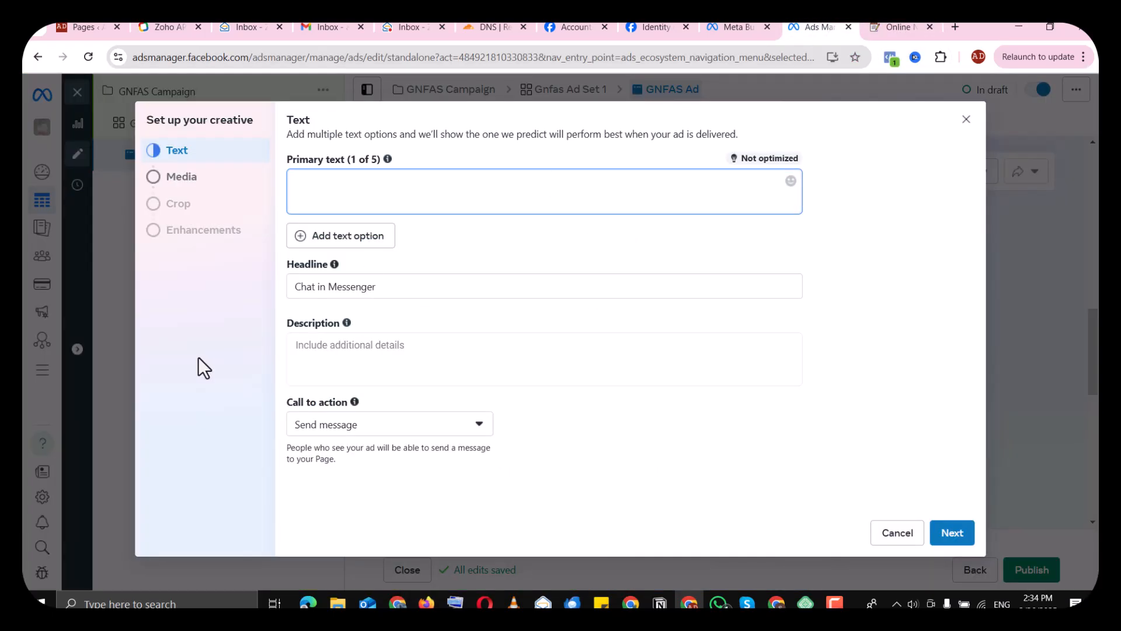
left_click(317, 287)
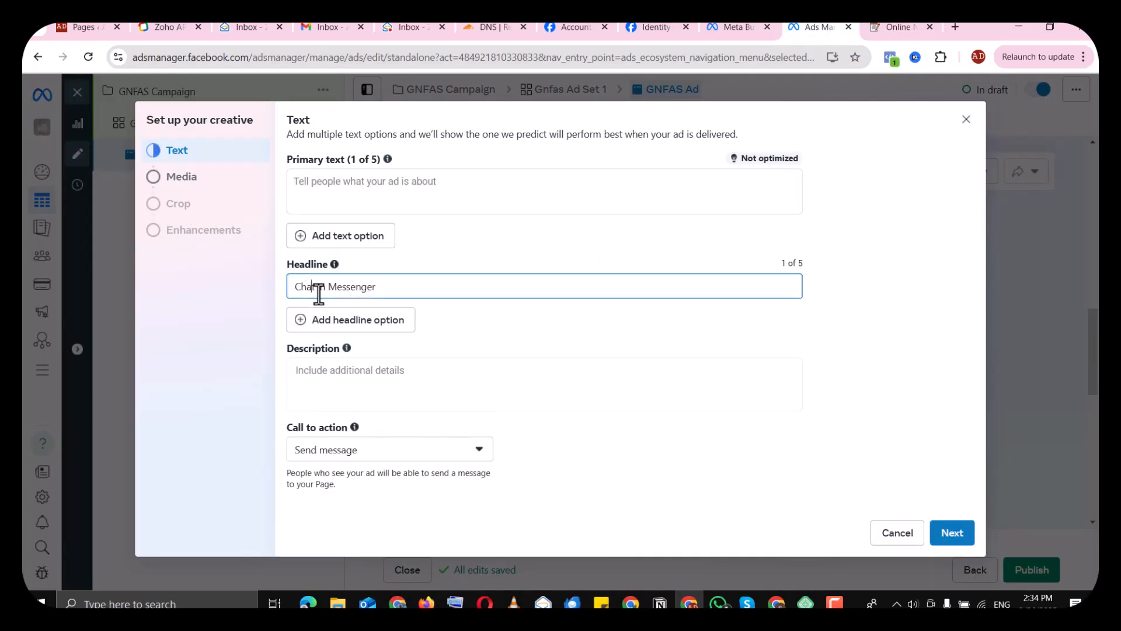
key("ctrl+v")
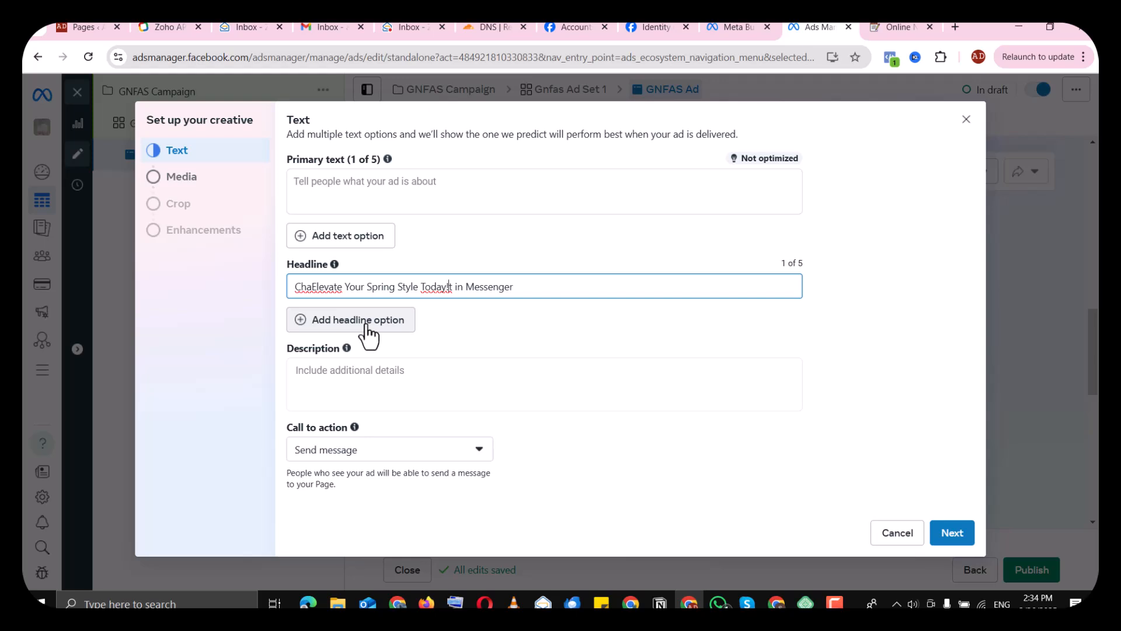
Add a second headline option and replace the first headline's entire text with the copied "Elevate Your Spring Style Today!"
left_click(368, 323)
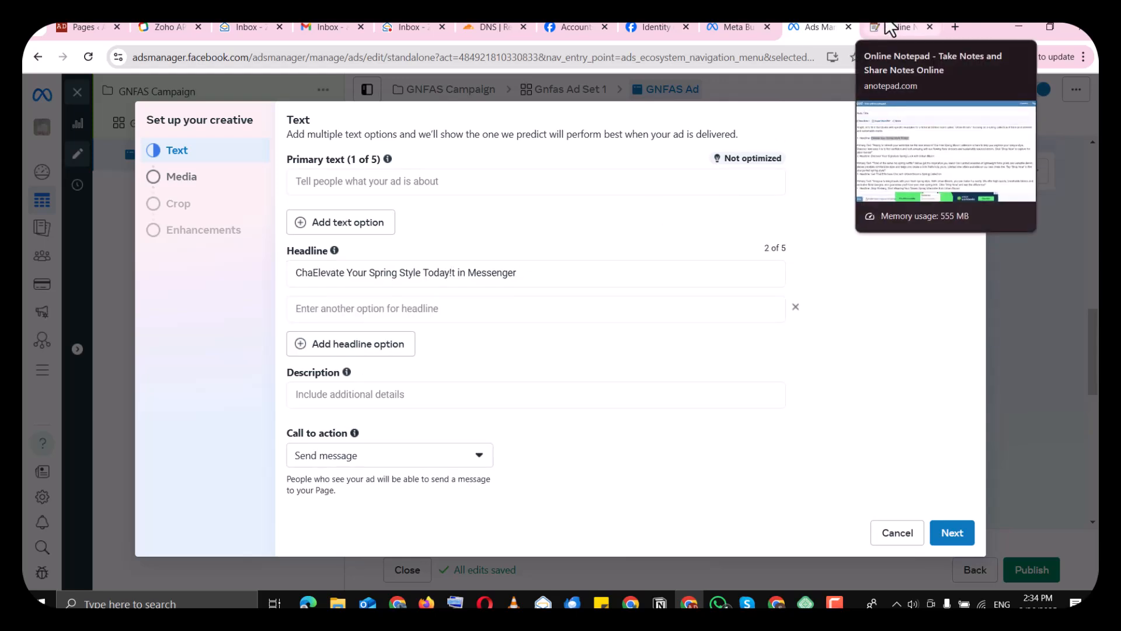
left_click_drag(547, 274, 458, 279)
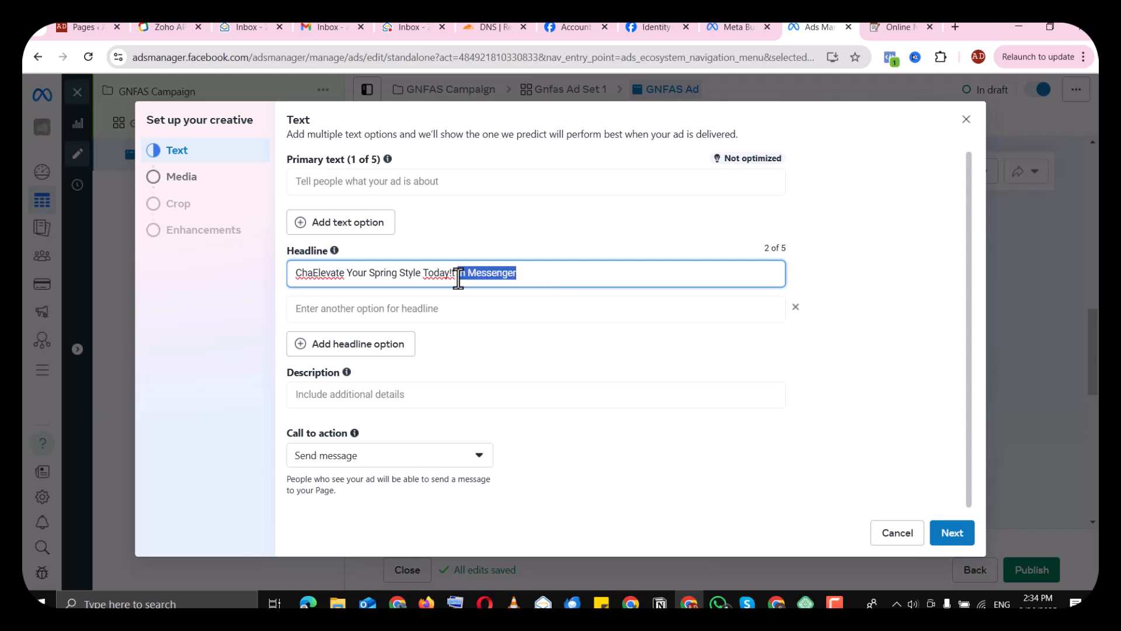
left_click(709, 373)
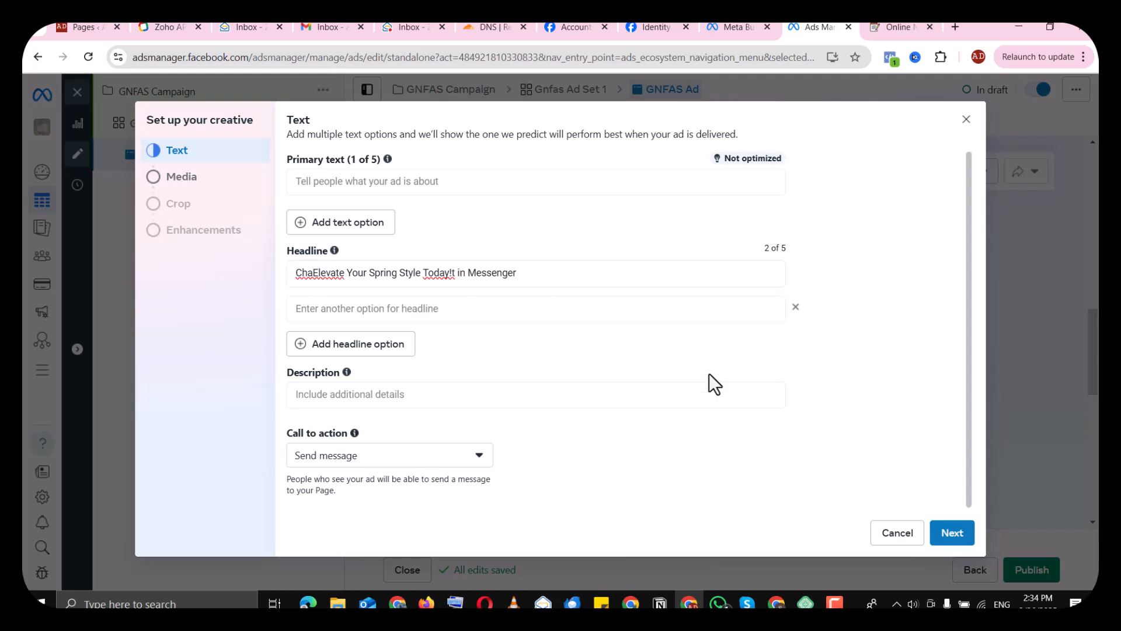
double_click(595, 275)
triple_click(594, 275)
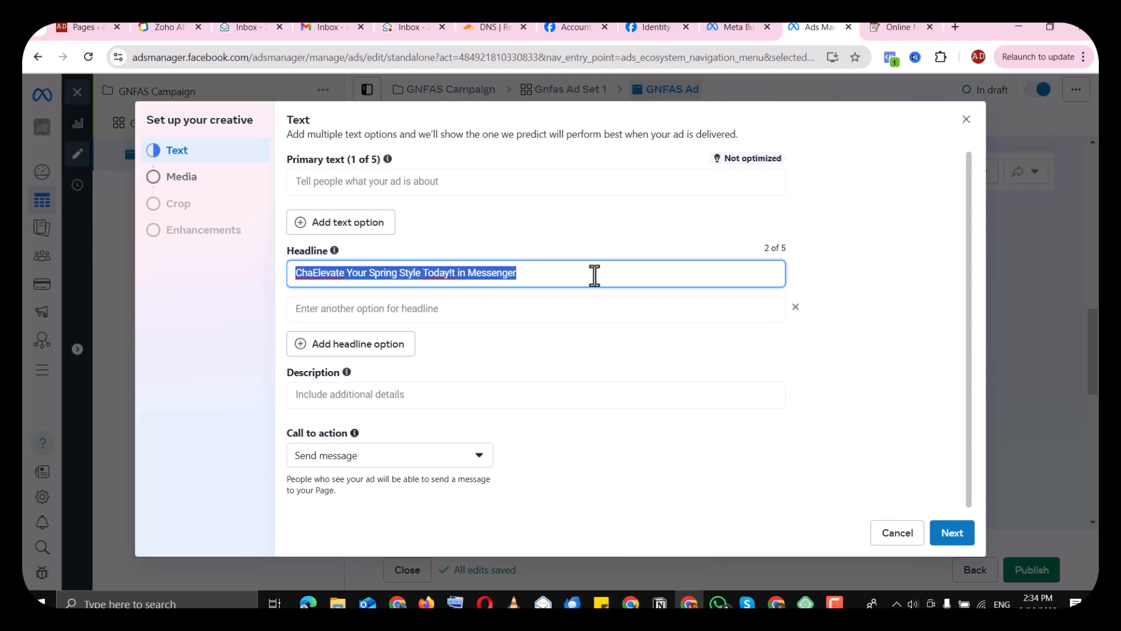
key("BackSpace")
key("ctrl+v")
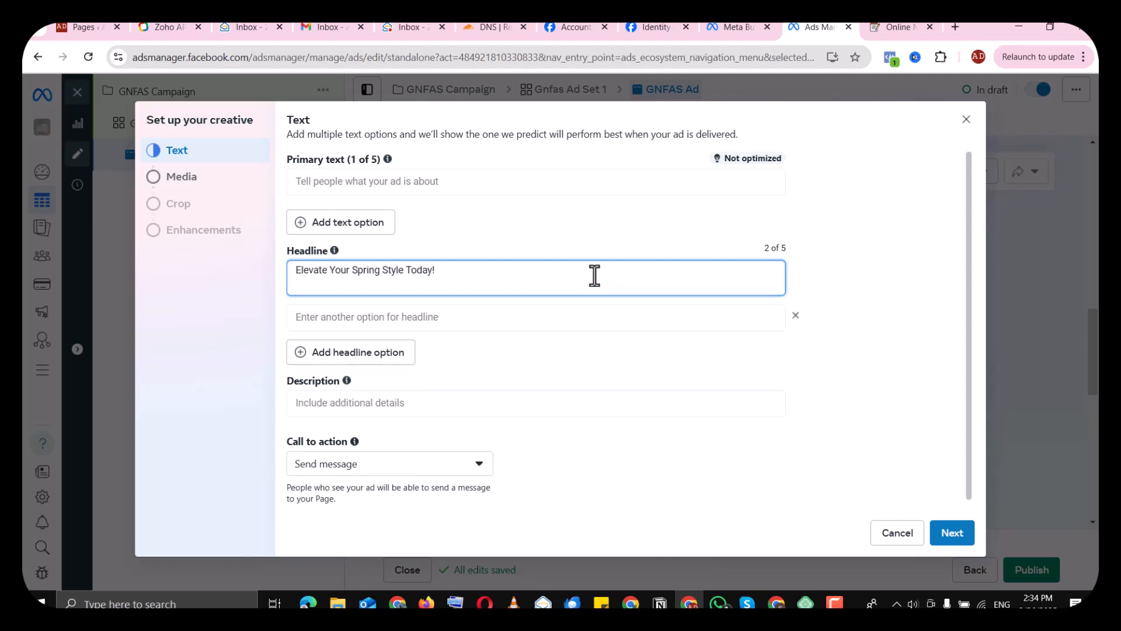
key("BackSpace")
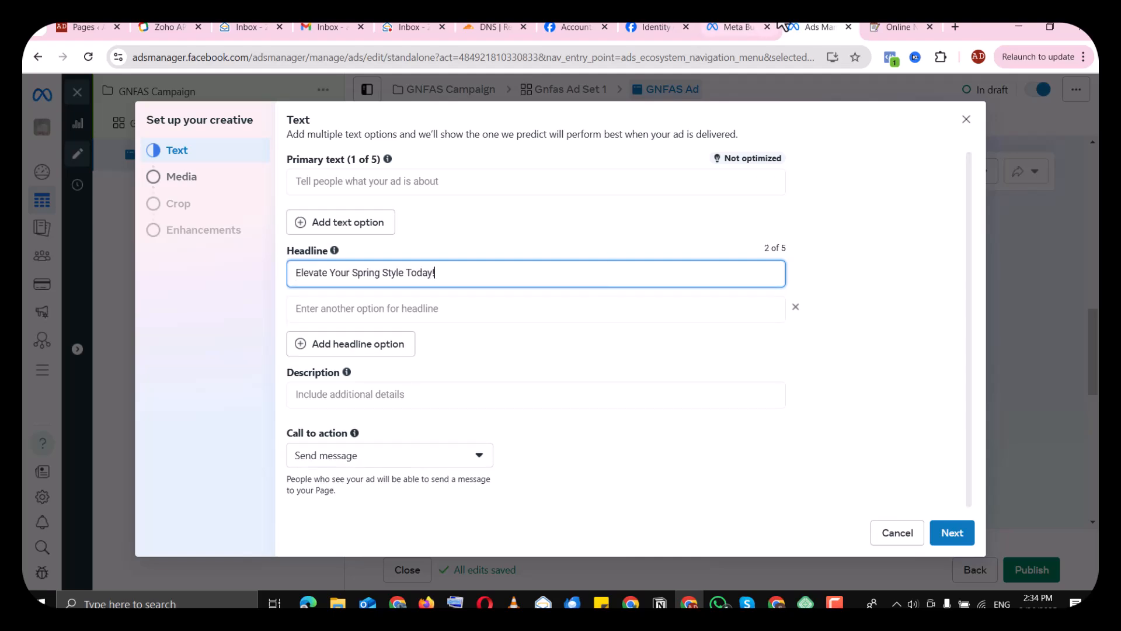
Cut "Discover Your Signature Spring Look with Urban Bloom" from the aNotepad note and paste it as the second headline in Ads Manager
left_click(902, 27)
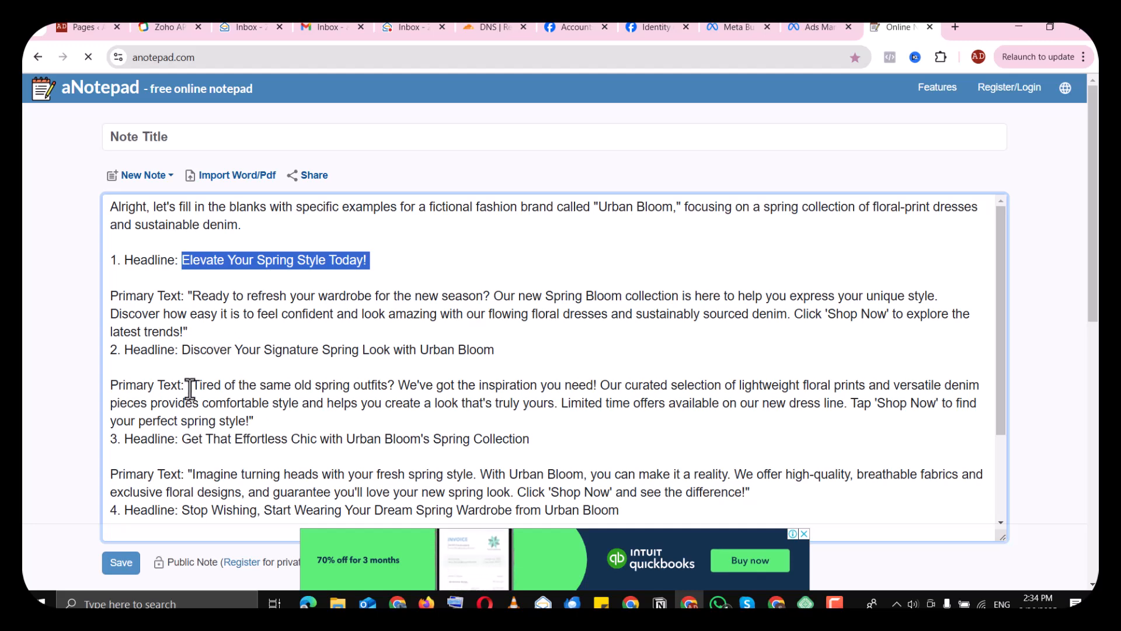
mouse_move(201, 350)
left_mouse_down()
mouse_move(445, 340)
mouse_move(485, 353)
left_mouse_up()
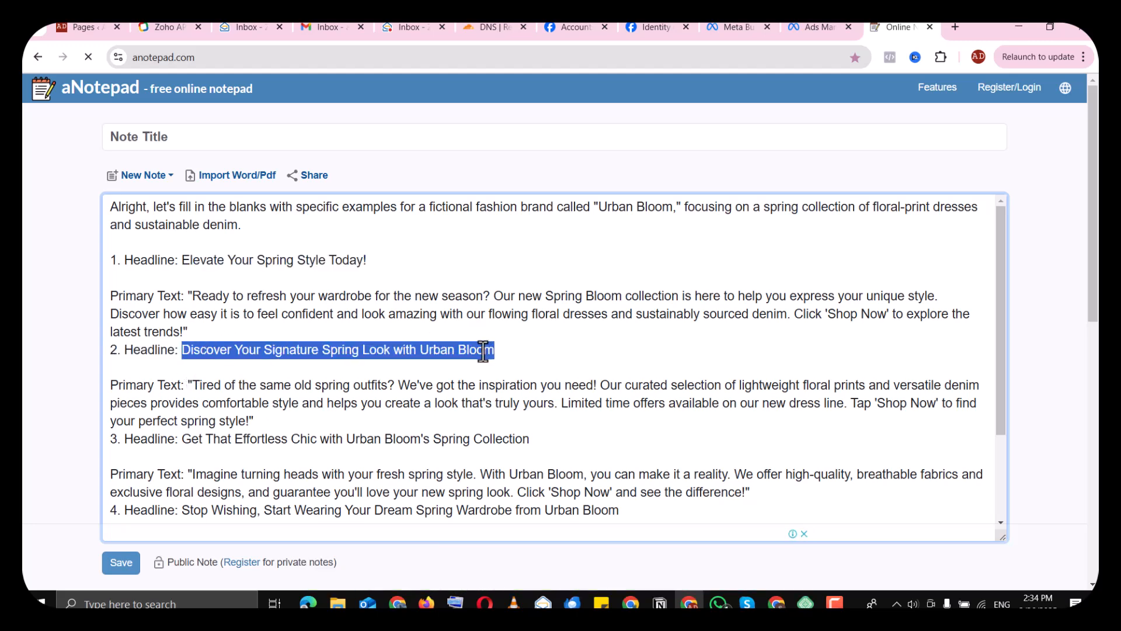
key("ctrl+x")
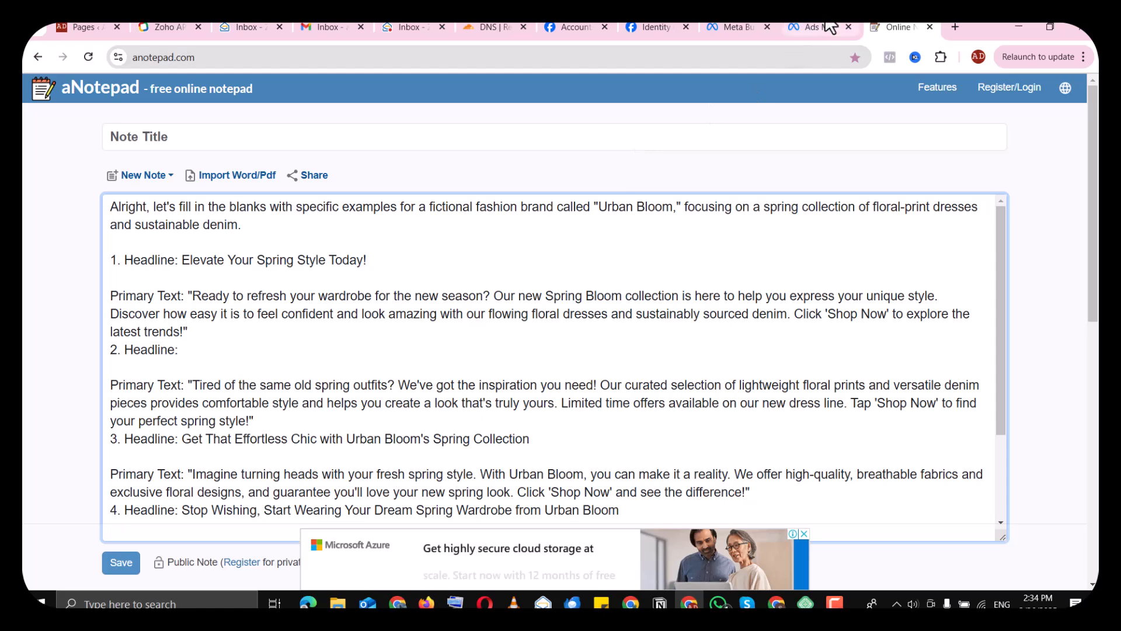
left_click(829, 27)
left_click(357, 309)
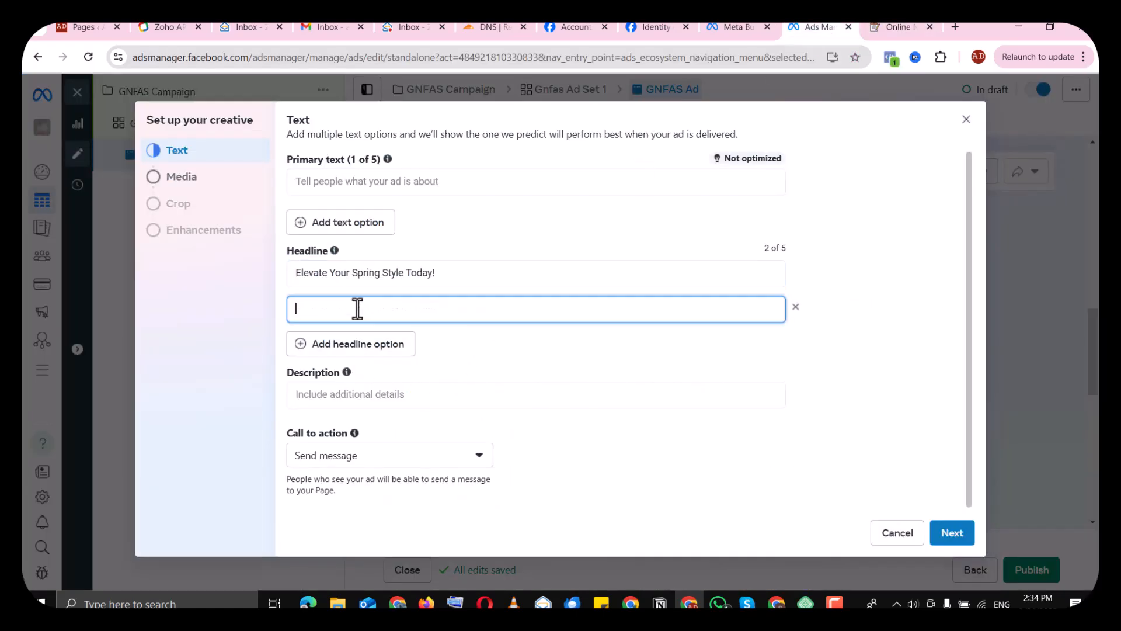
key("ctrl+v")
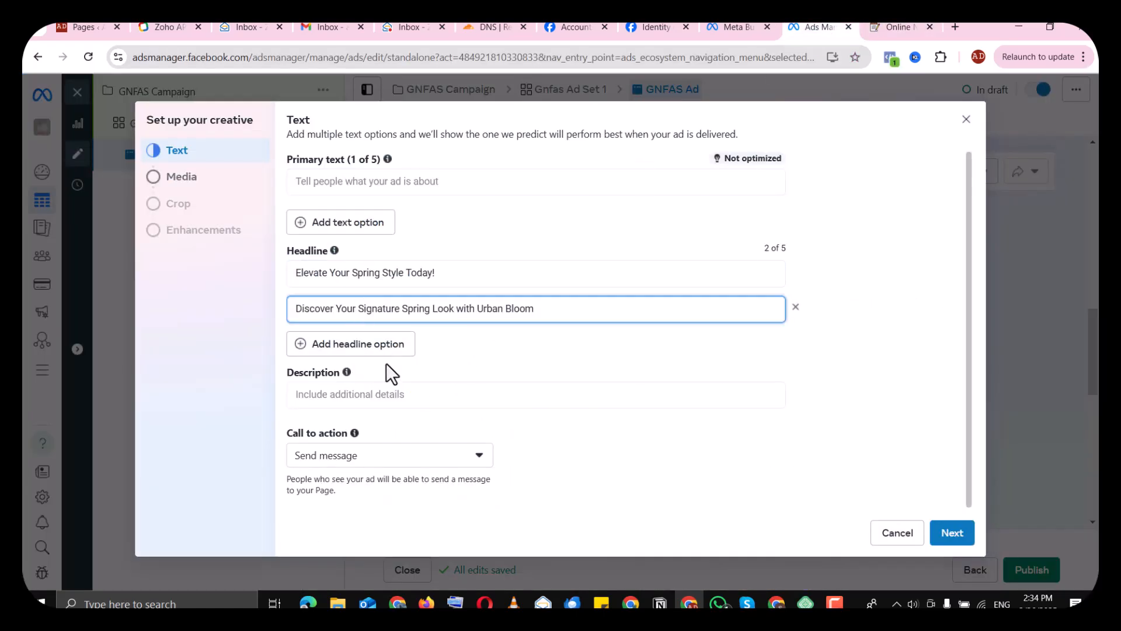
Add a third headline option and fill it with "Get That Effortless Chic with Urban Bloom's Spring Collection", cut from the aNotepad note
left_click(373, 345)
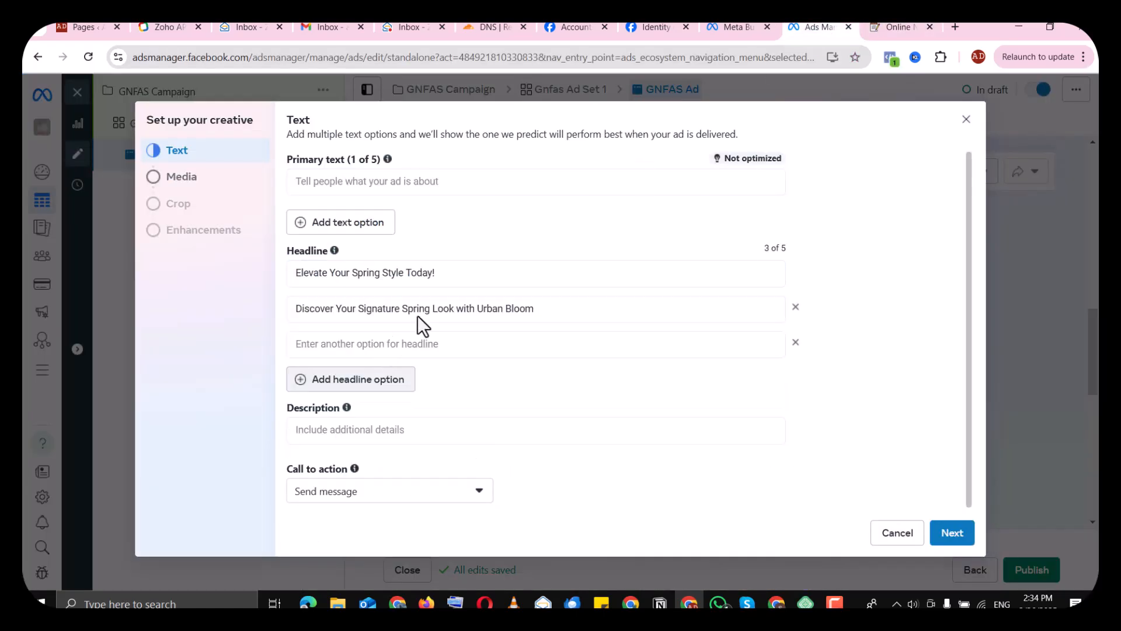
left_click(899, 27)
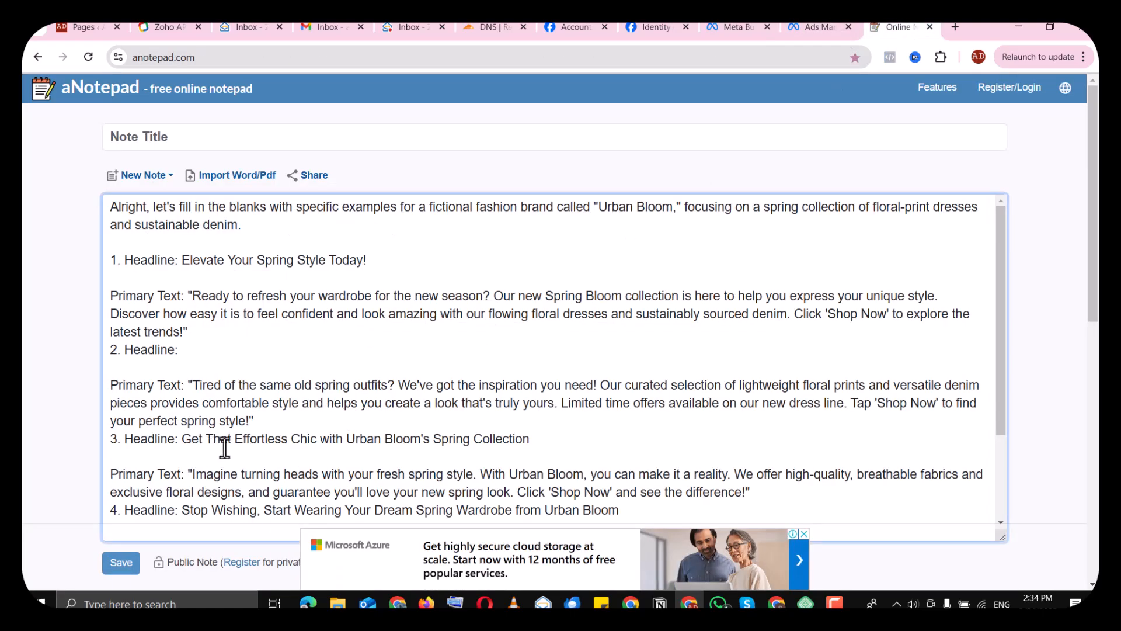
left_click_drag(196, 439, 486, 438)
key("ctrl+x")
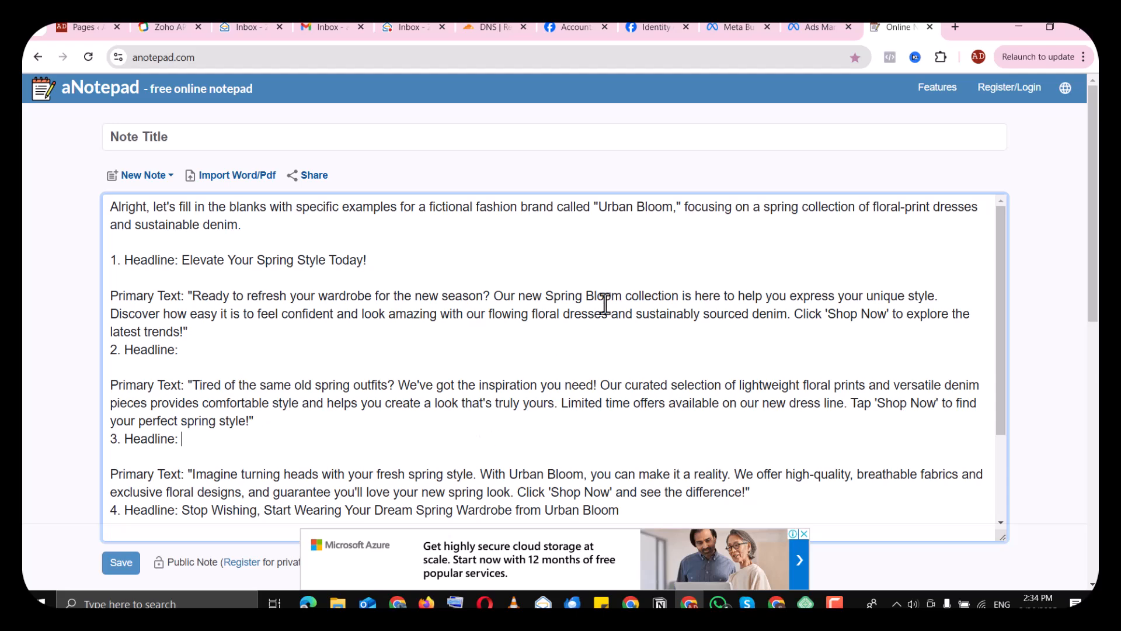
left_click(813, 27)
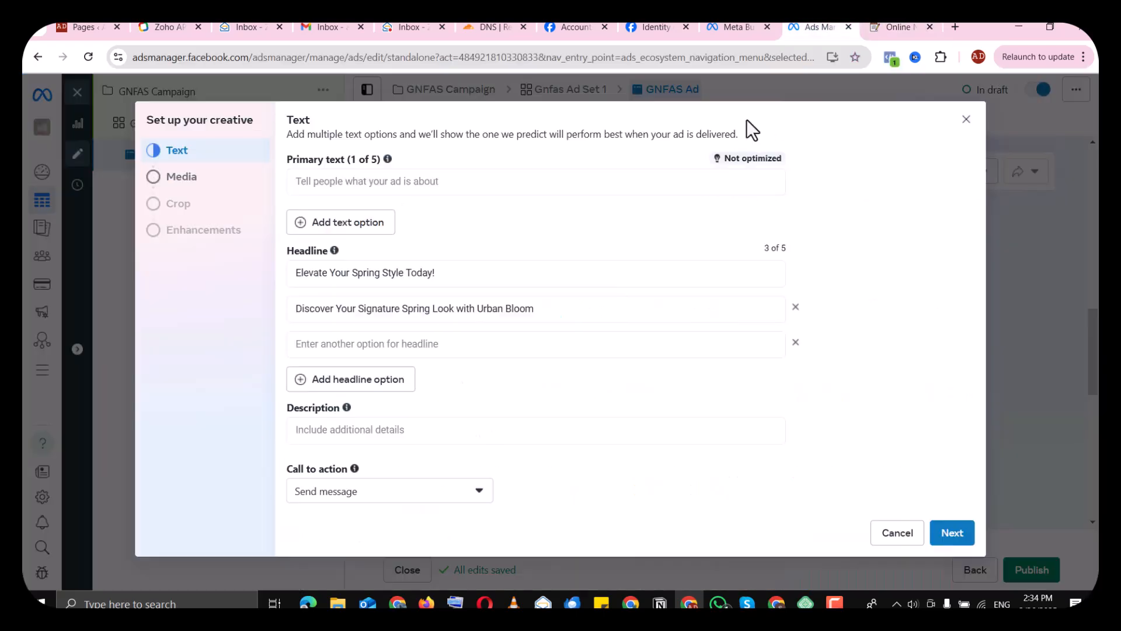
left_click(360, 345)
key("ctrl+v")
Add a fourth headline option and fill it with "Stop Wishing, Start Wearing Your Dream Spring Wardrobe from Urban Bloom", cut from the aNotepad note
left_click(374, 381)
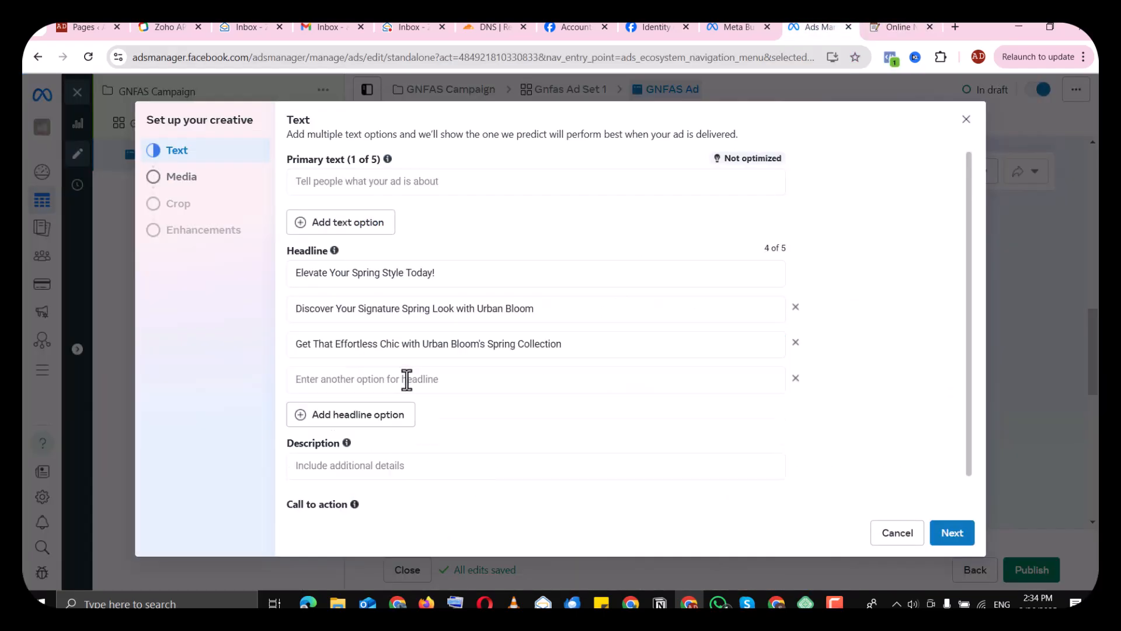
left_click(892, 27)
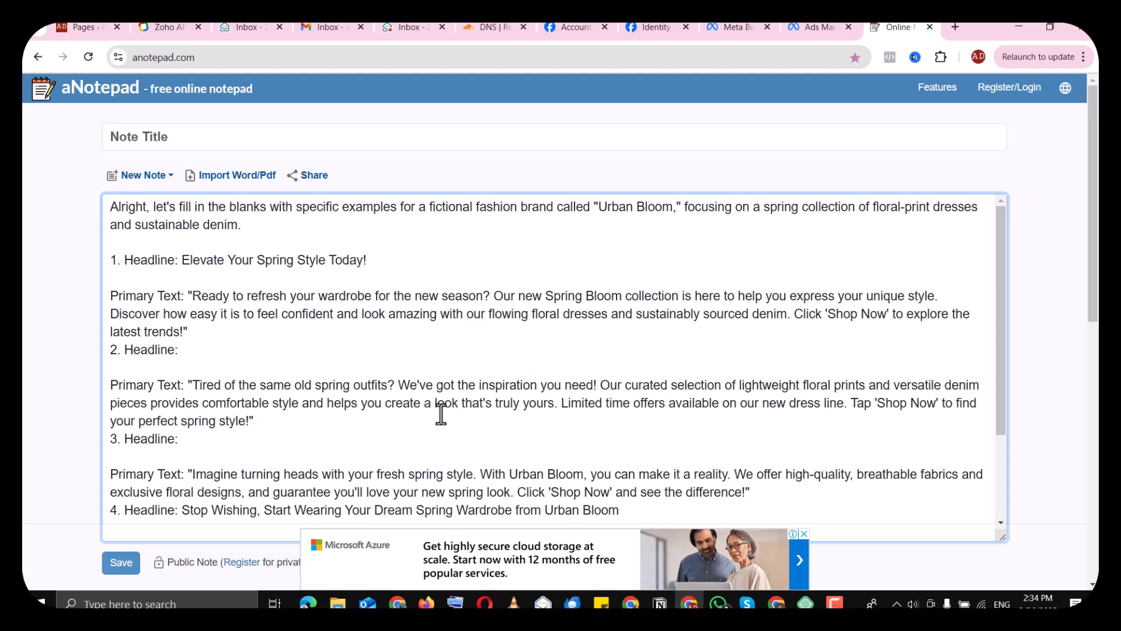
scroll(441, 414, "down", 2)
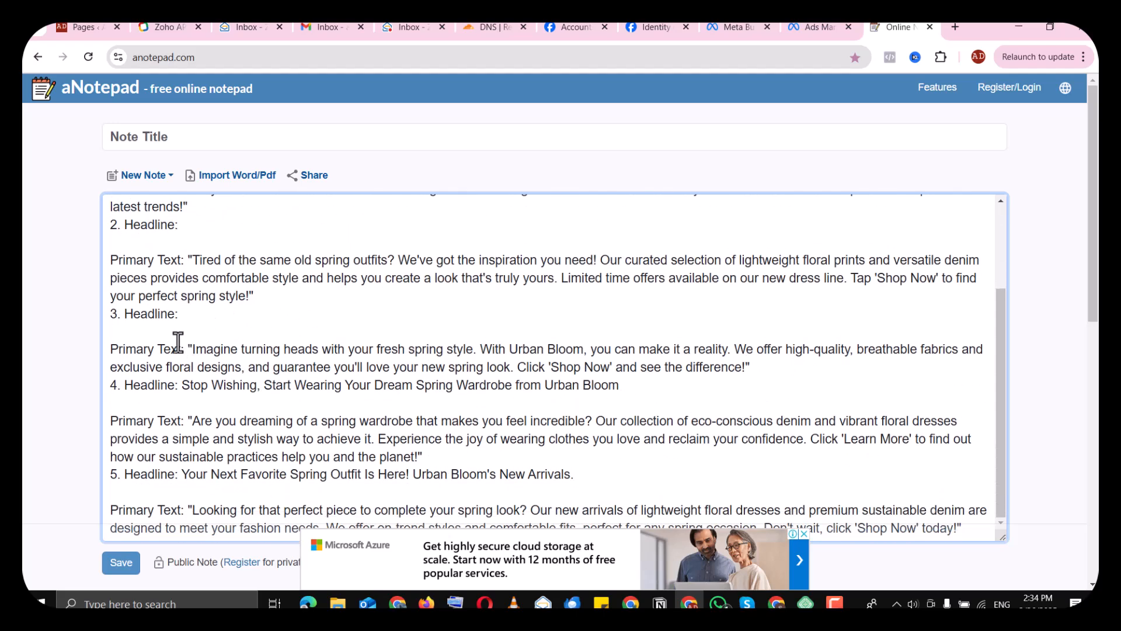
mouse_move(197, 386)
left_mouse_down()
mouse_move(607, 393)
mouse_move(195, 408)
mouse_move(189, 393)
left_mouse_up()
triple_click(607, 386)
key("ctrl+x")
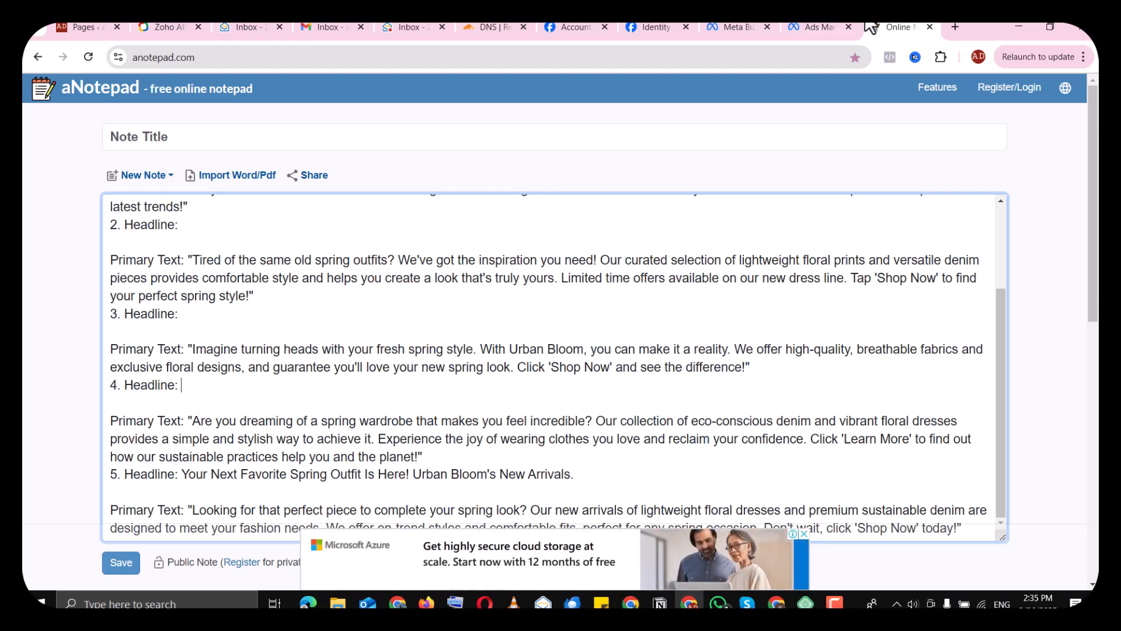
left_click(828, 26)
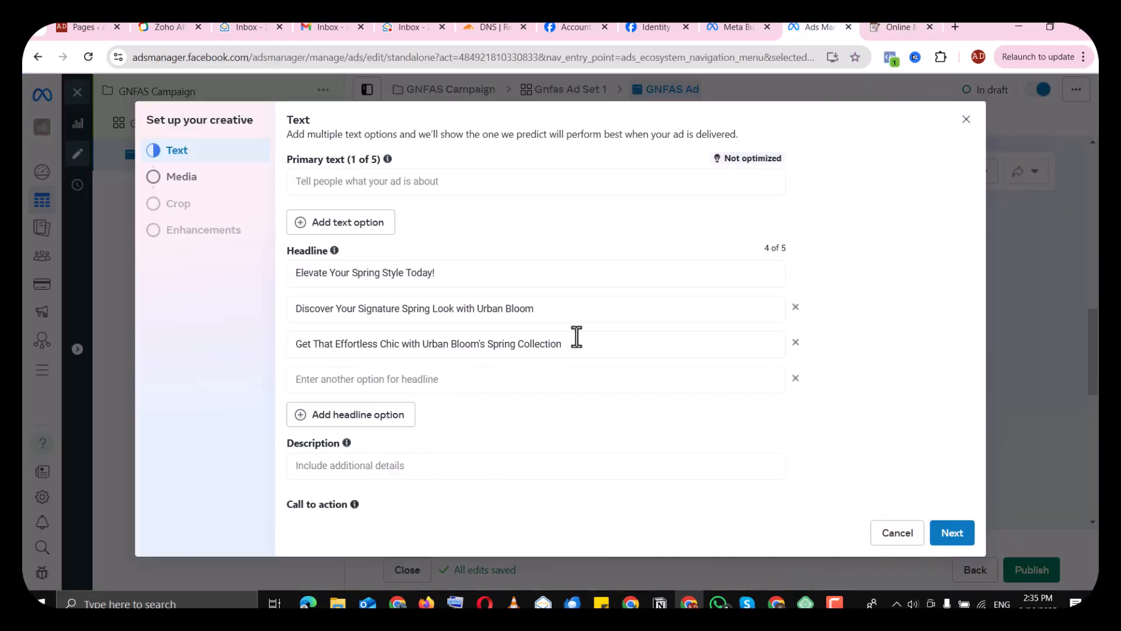
left_click(377, 391)
key("ctrl+v")
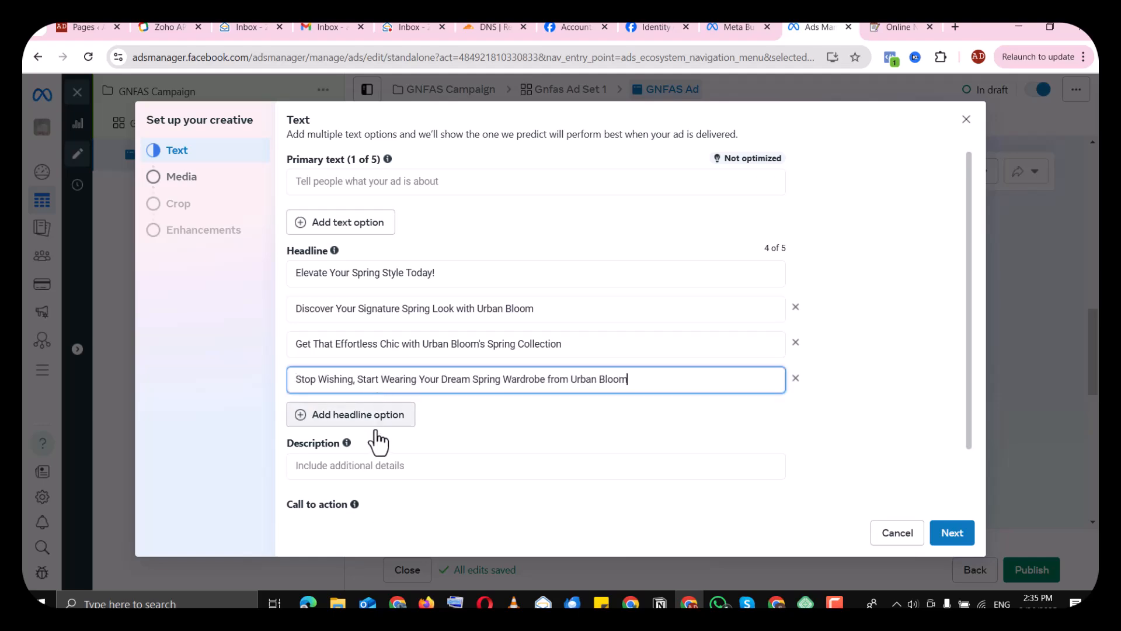
Add a fifth headline option and fill it with "Your Next Favorite Spring Outfit Is Here! Urban Bloom's New Arrivals." from the aNotepad note
left_click(356, 414)
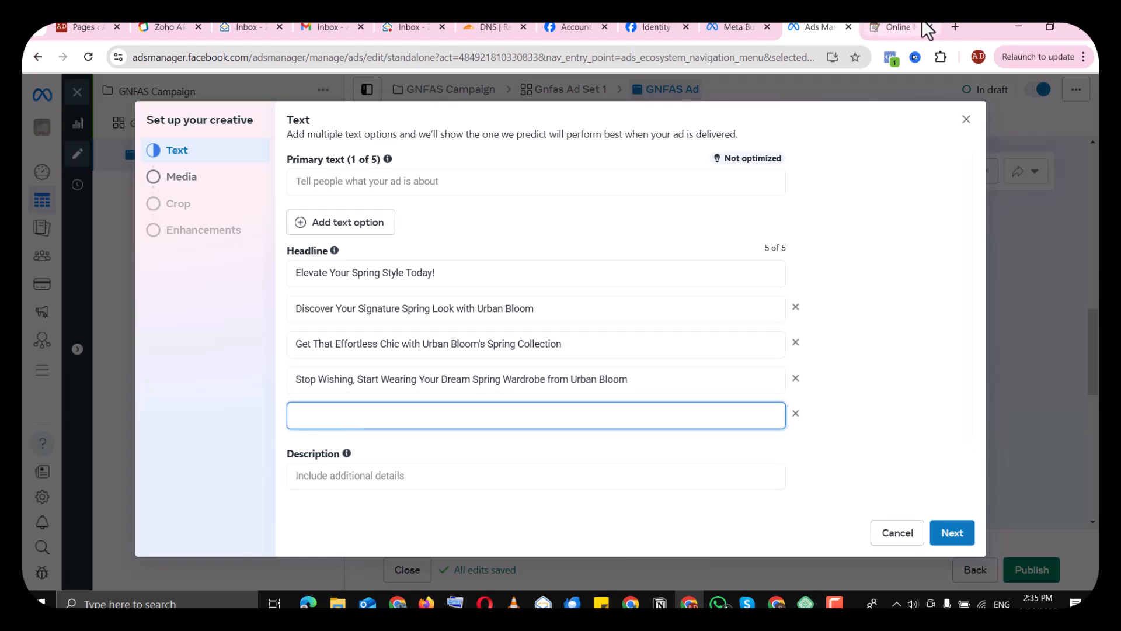
left_click(902, 29)
scroll(563, 438, "down", 5)
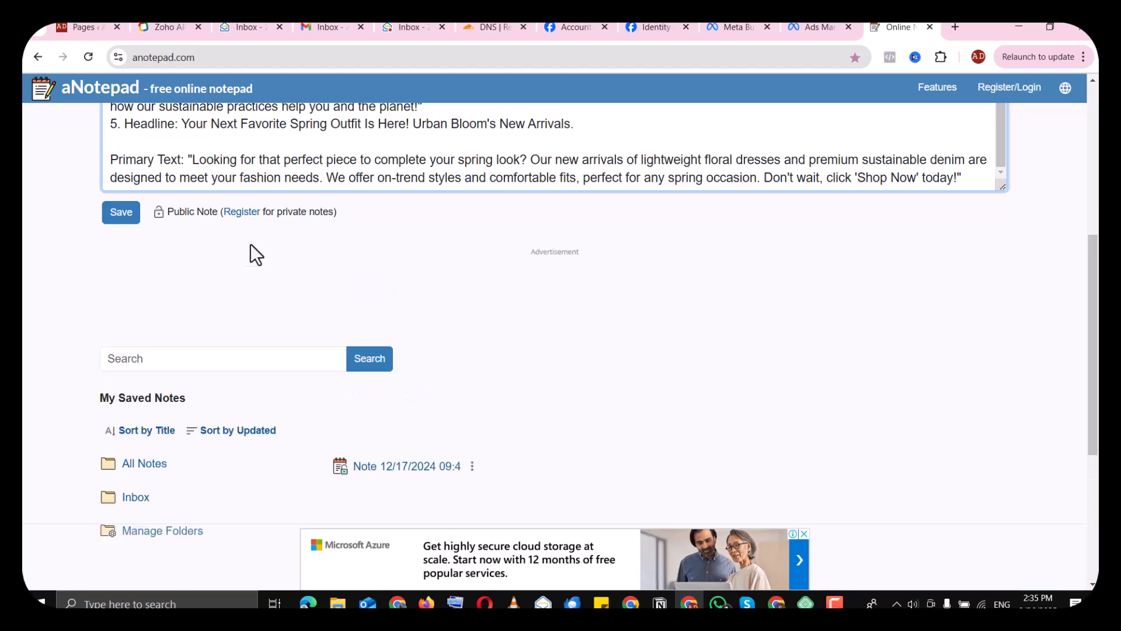
double_click(195, 124)
left_click_drag(196, 123, 579, 123)
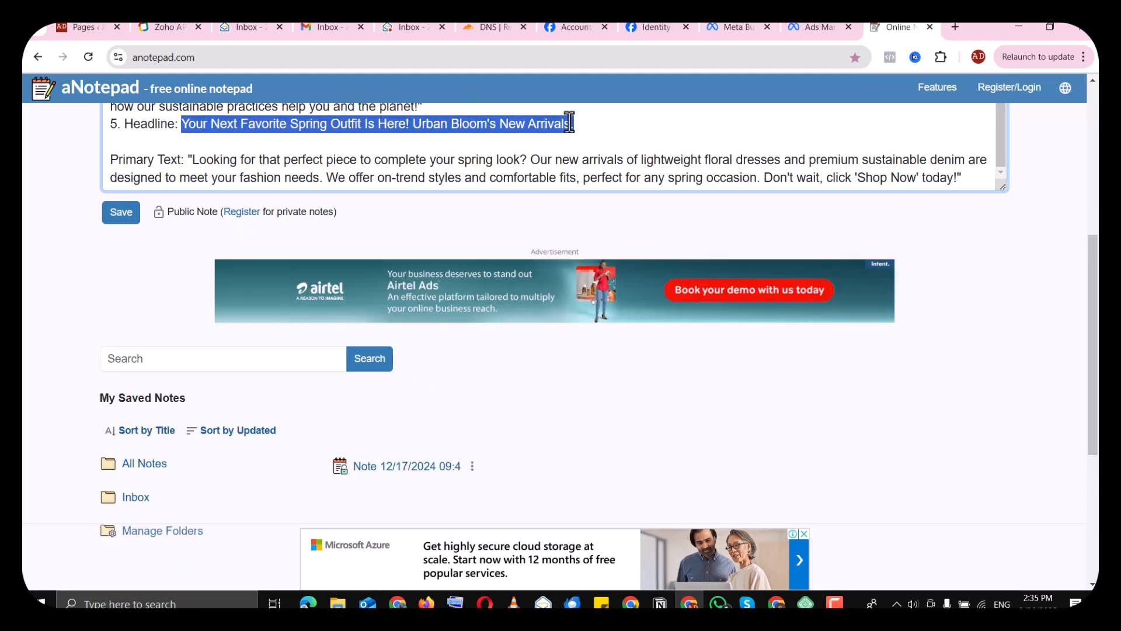
key("BackSpace")
left_click(810, 27)
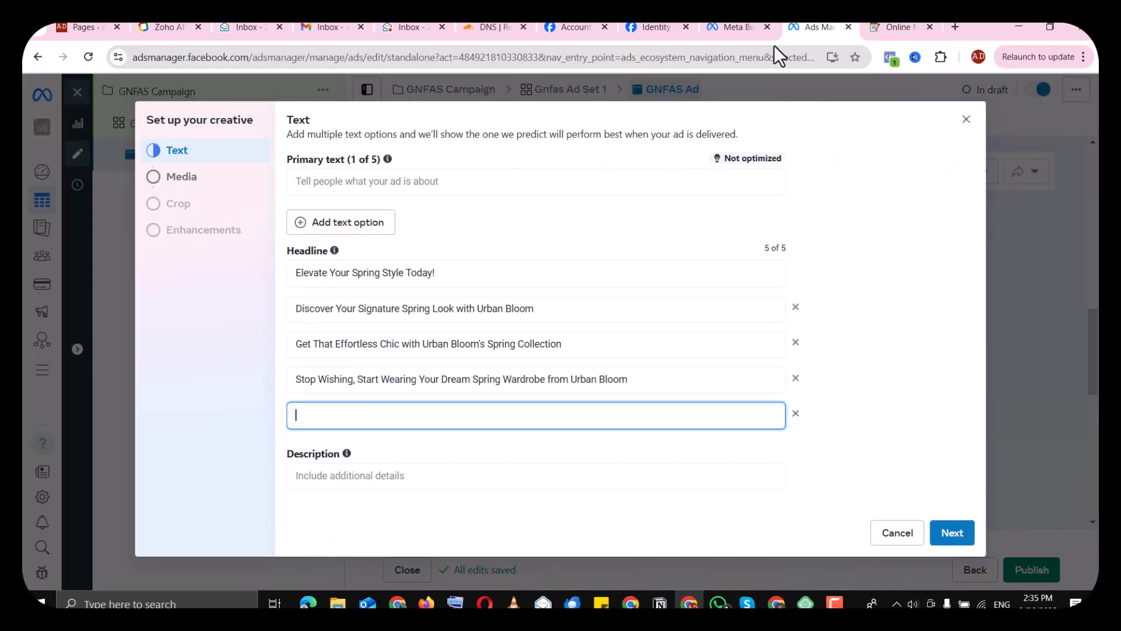
key("ctrl+v")
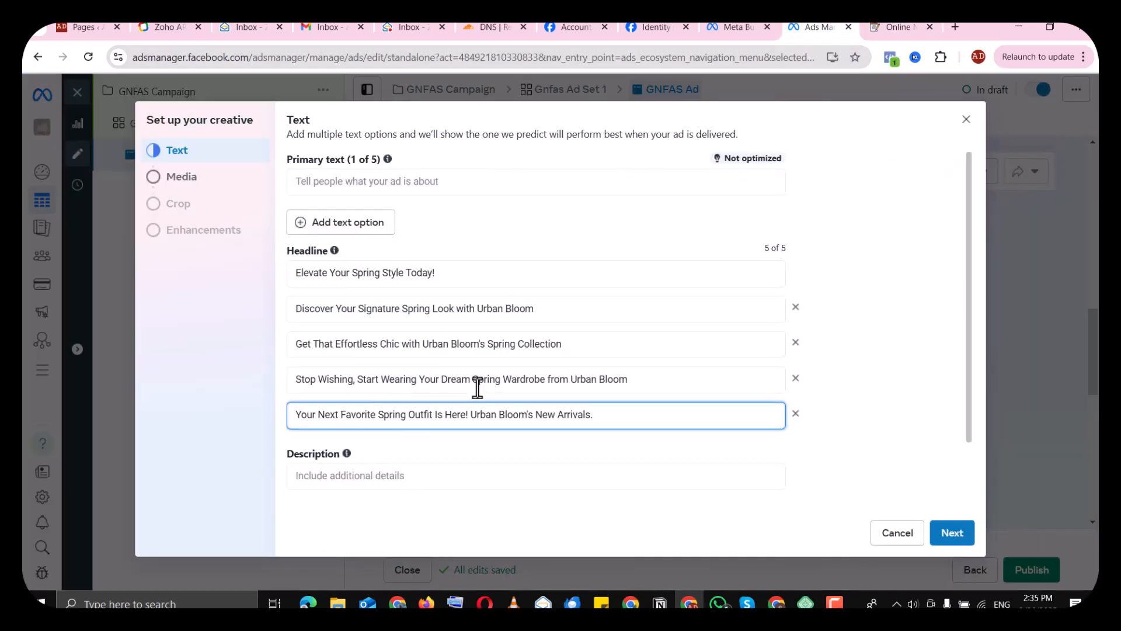
Cut the fifth primary text, starting "Looking for that perfect piece", from the aNotepad note and paste it as the ad's first primary text
left_click(898, 28)
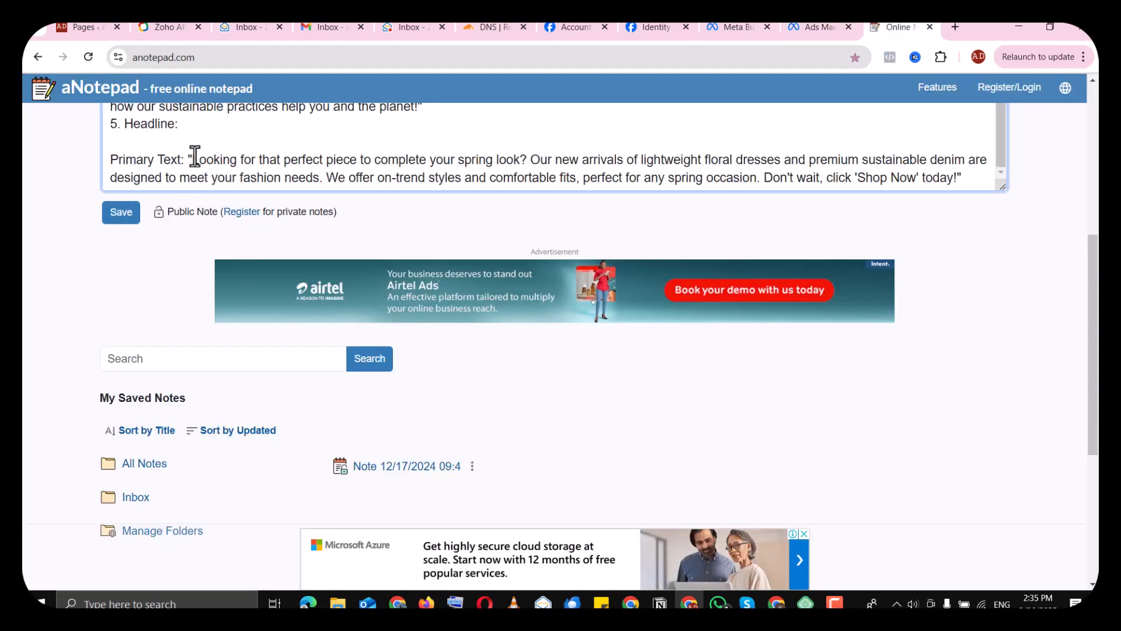
left_click_drag(194, 160, 954, 179)
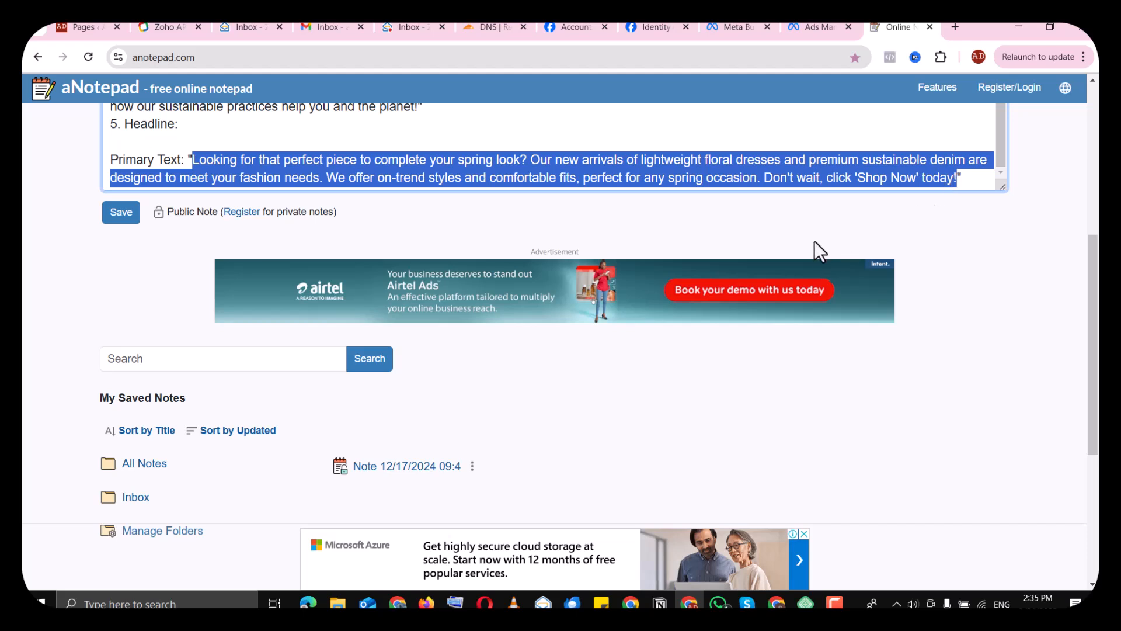
key("ctrl+x")
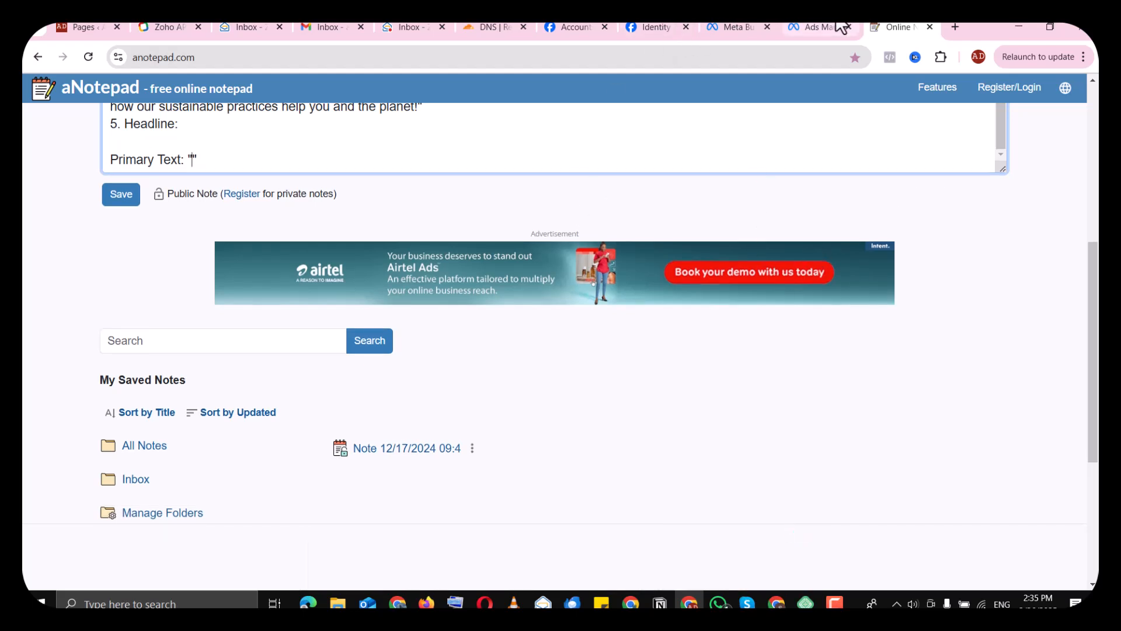
left_click(840, 26)
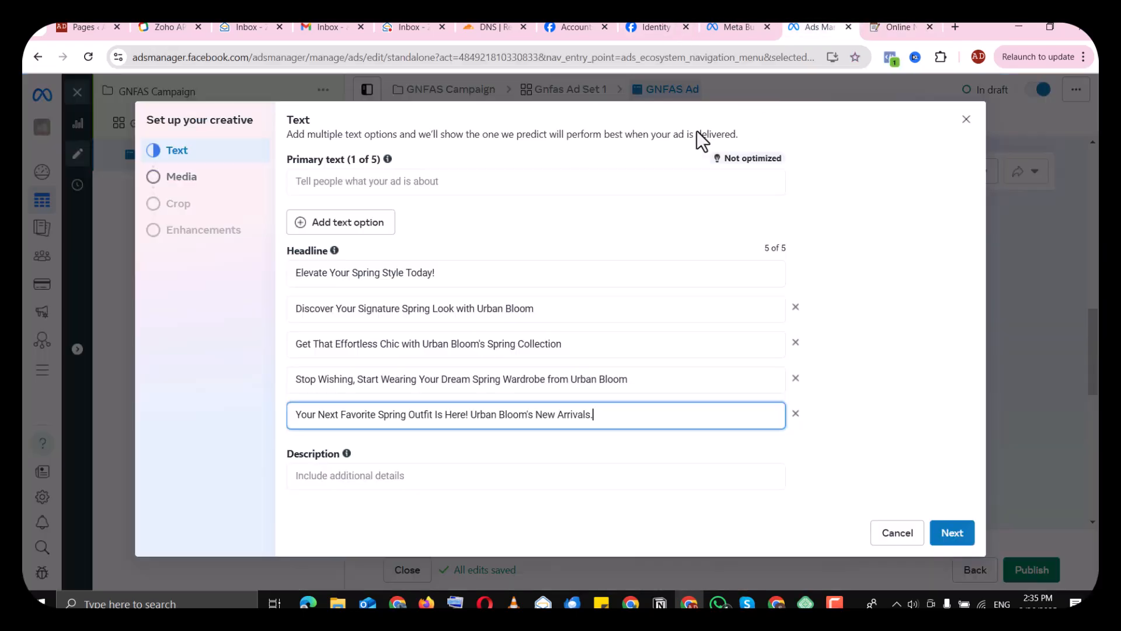
left_click(389, 182)
key("ctrl+v")
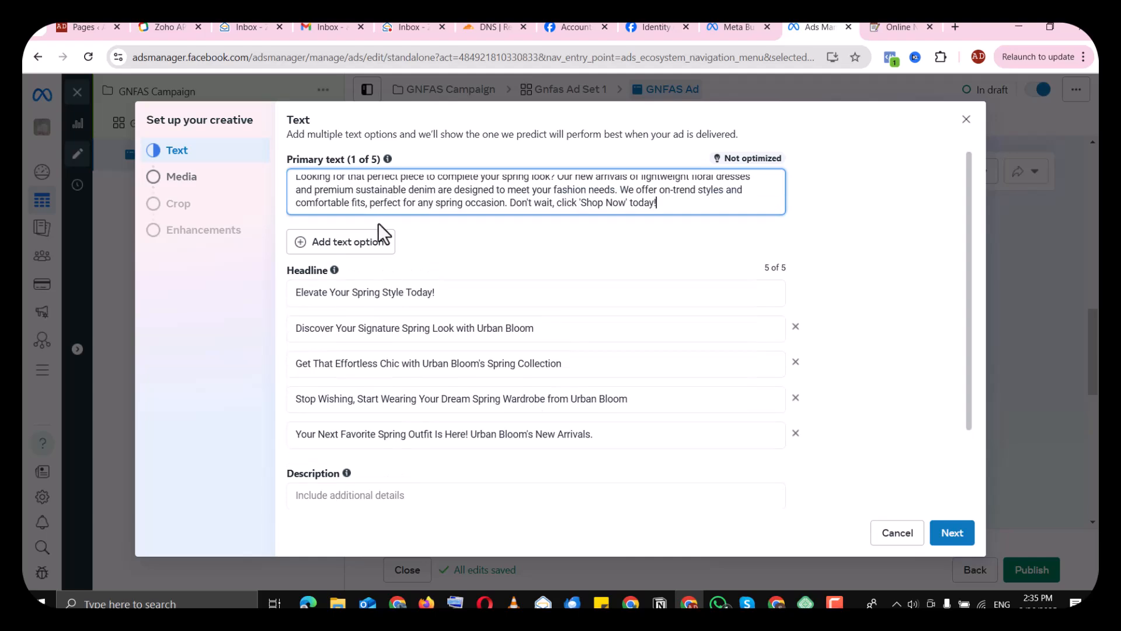
Add a second primary text option and fill it with the fourth primary text, starting "Are you dreaming of a spring wardrobe", cut from the aNotepad note
left_click(372, 245)
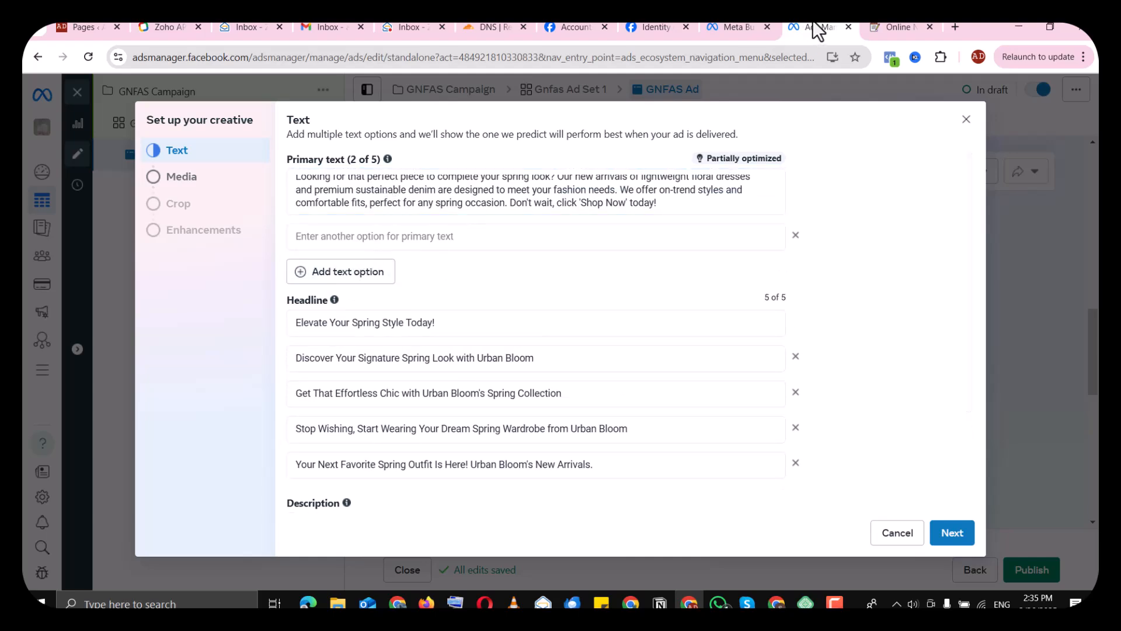
left_click(879, 26)
scroll(589, 197, "up", 5)
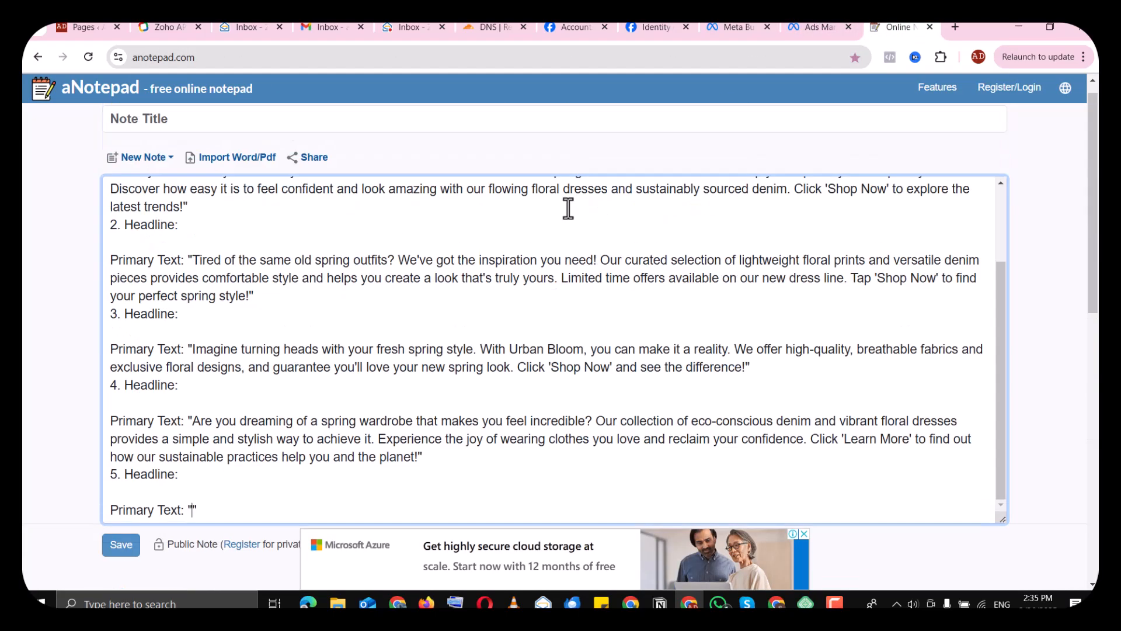
double_click(202, 419)
left_click_drag(202, 419, 413, 459)
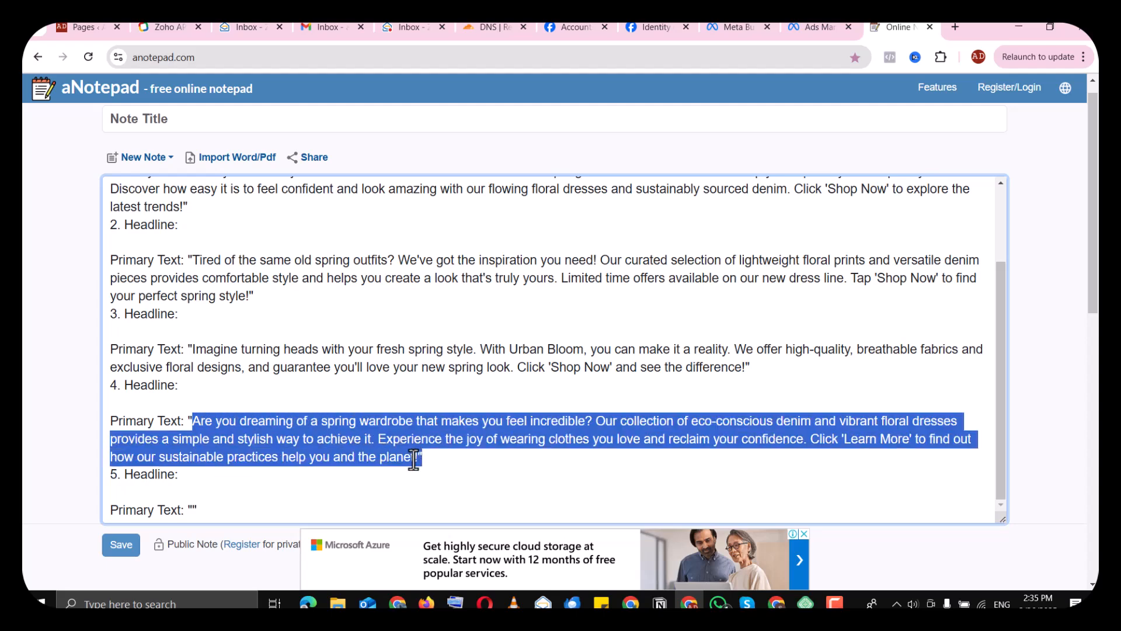
key("ctrl+x")
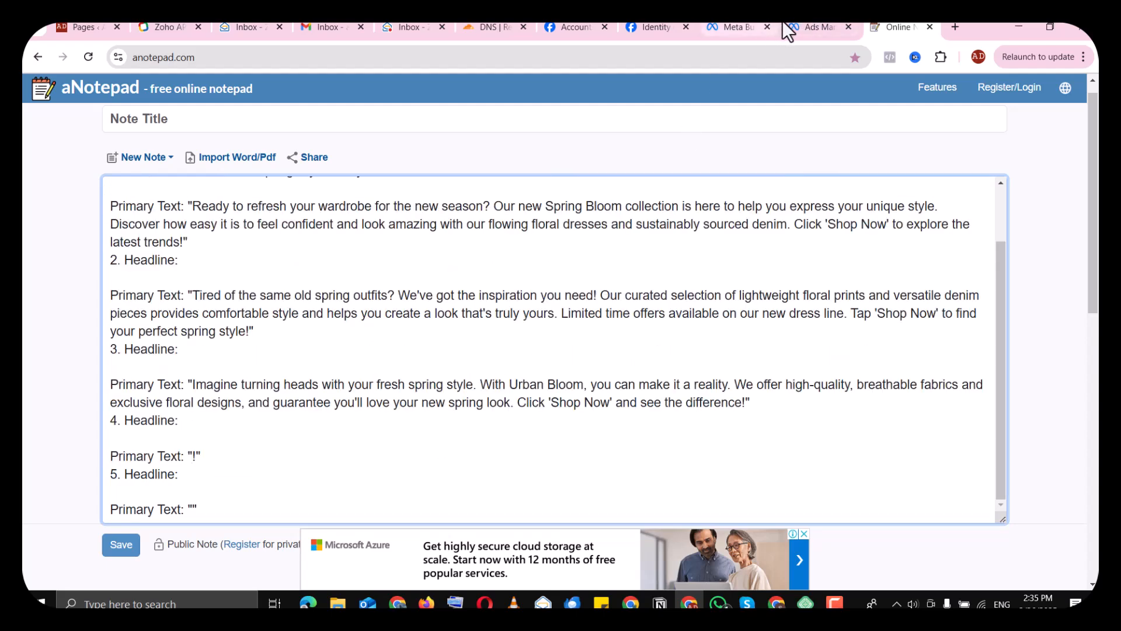
left_click(815, 27)
left_click(385, 237)
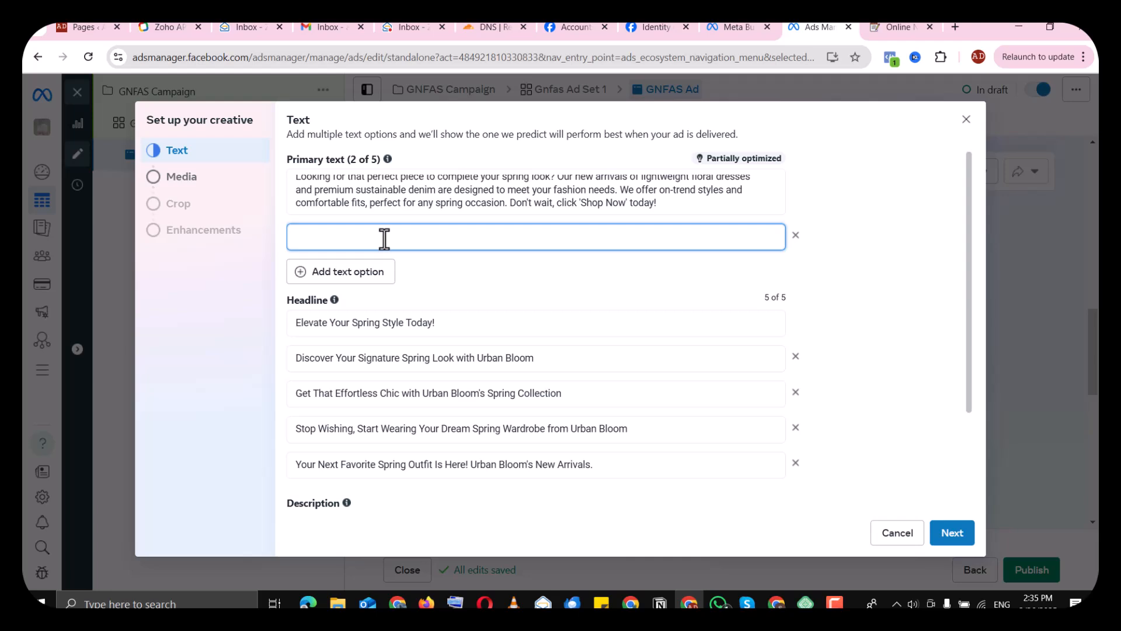
key("ctrl+v")
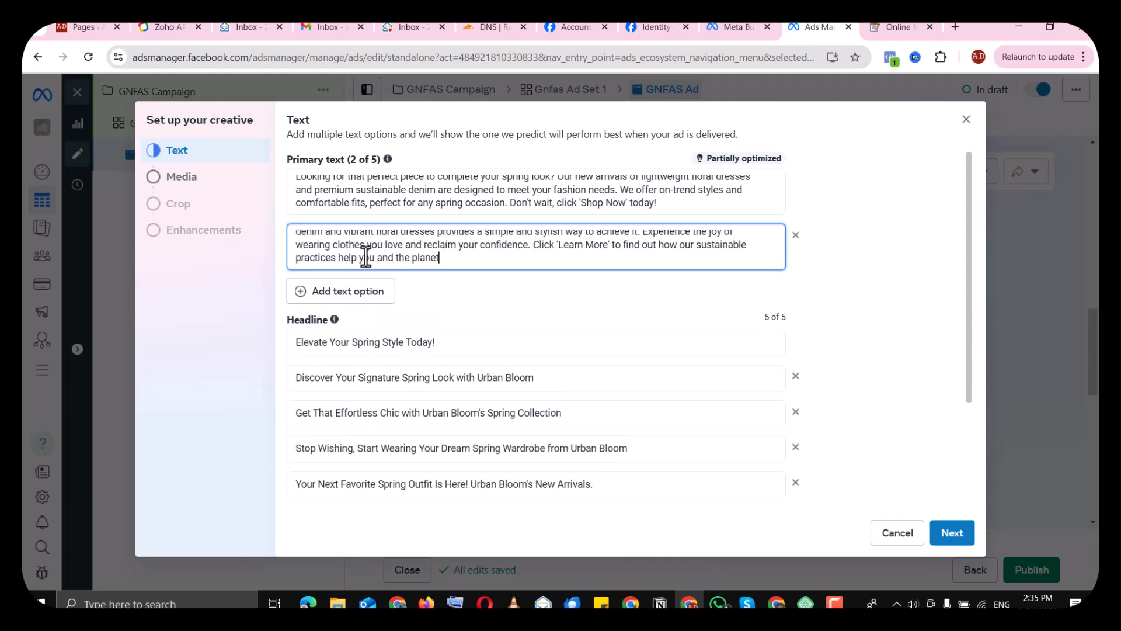
Proceed to the media stage and upload "Green and Champagne Simple Floral Internship Program Instagram Post.png" from Downloads
left_click(964, 542)
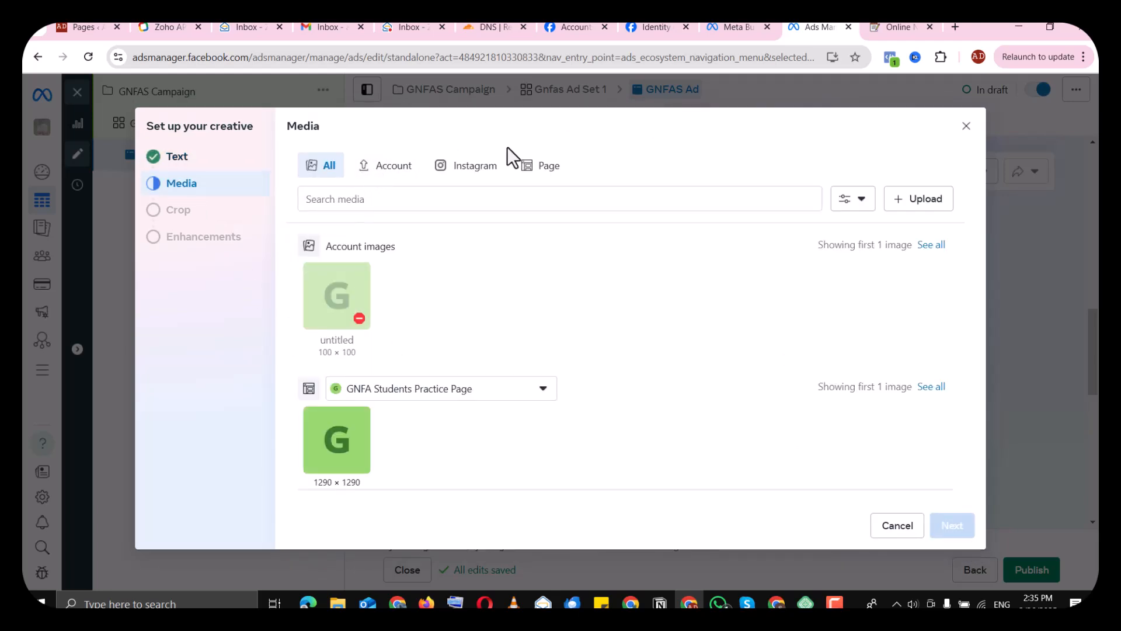
left_click(919, 205)
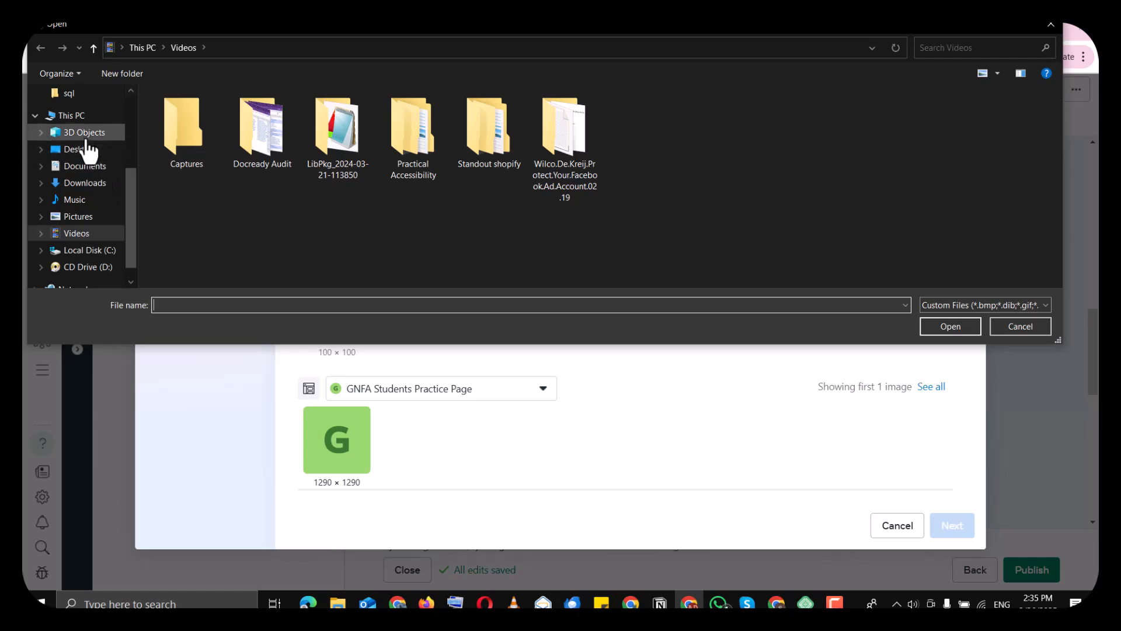
left_click(84, 184)
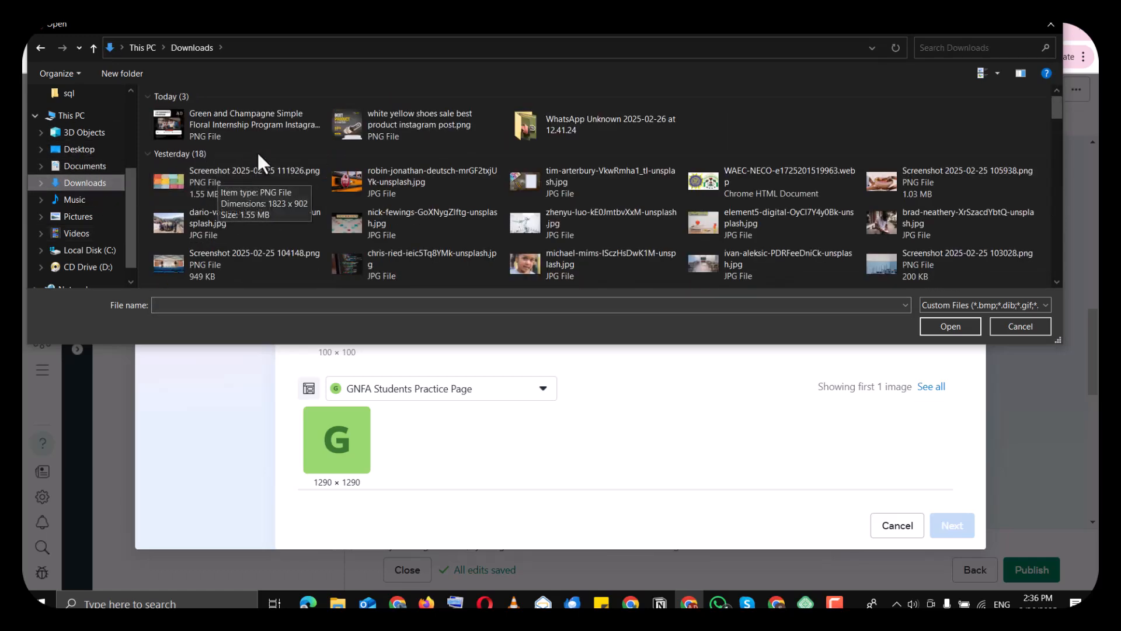
left_click(176, 117)
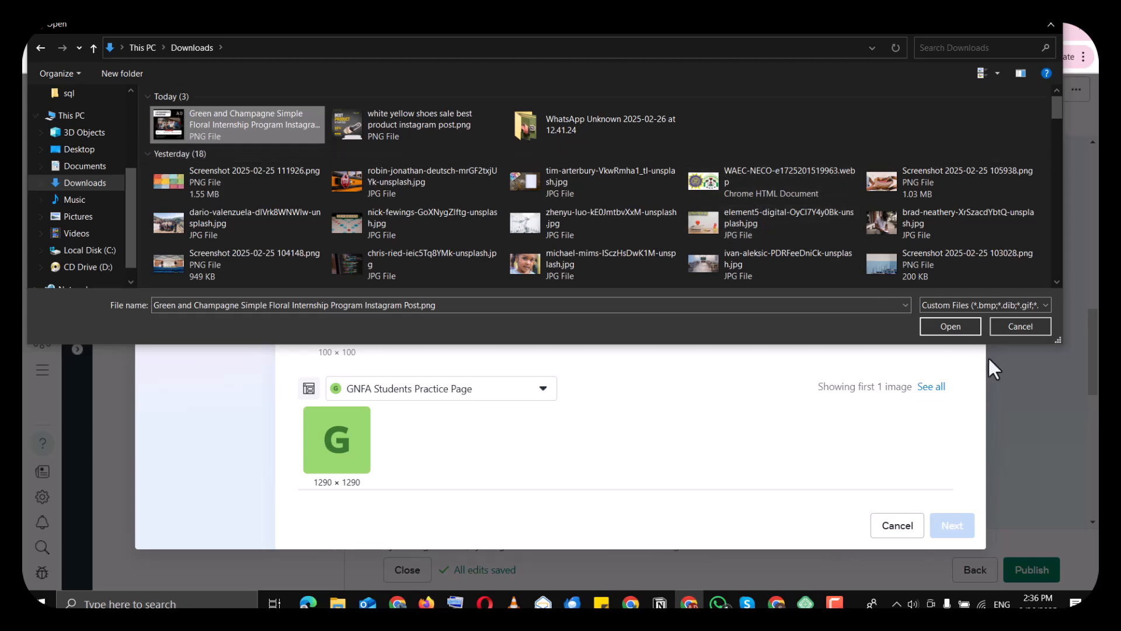
left_click(958, 325)
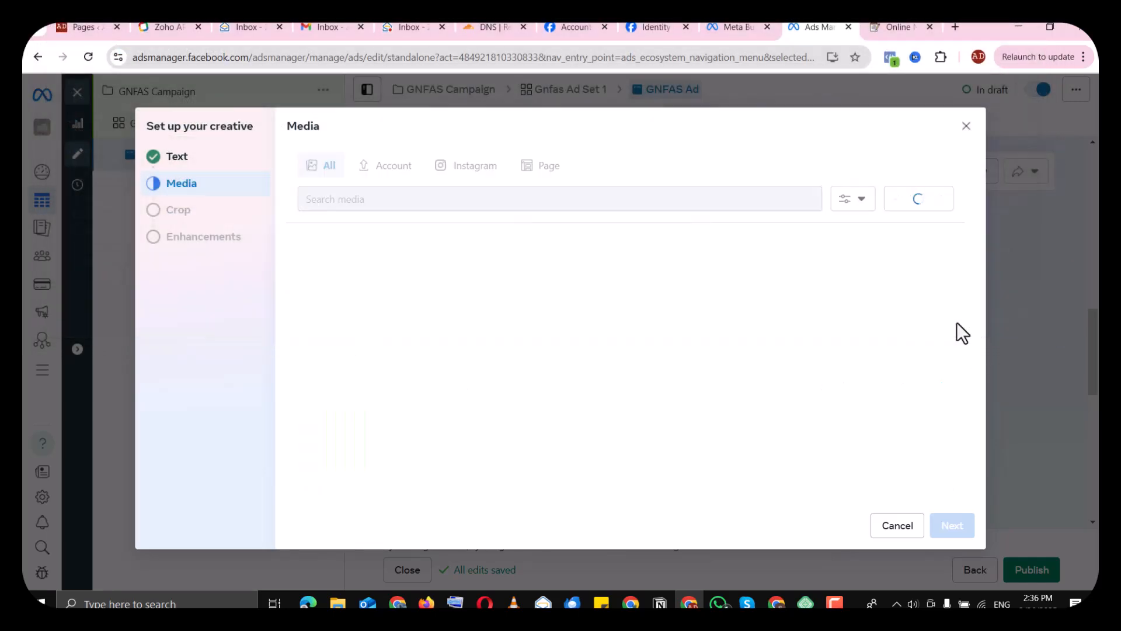
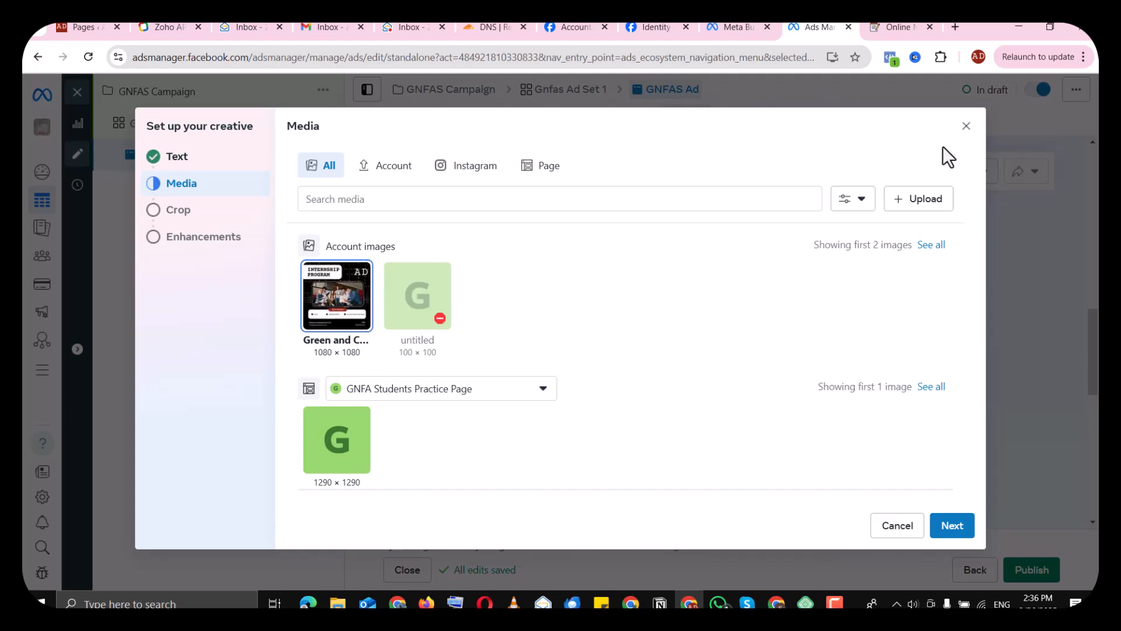
Upload "white yellow shoes sale best product instagram post.png" from Downloads as the ad's image
left_click(909, 198)
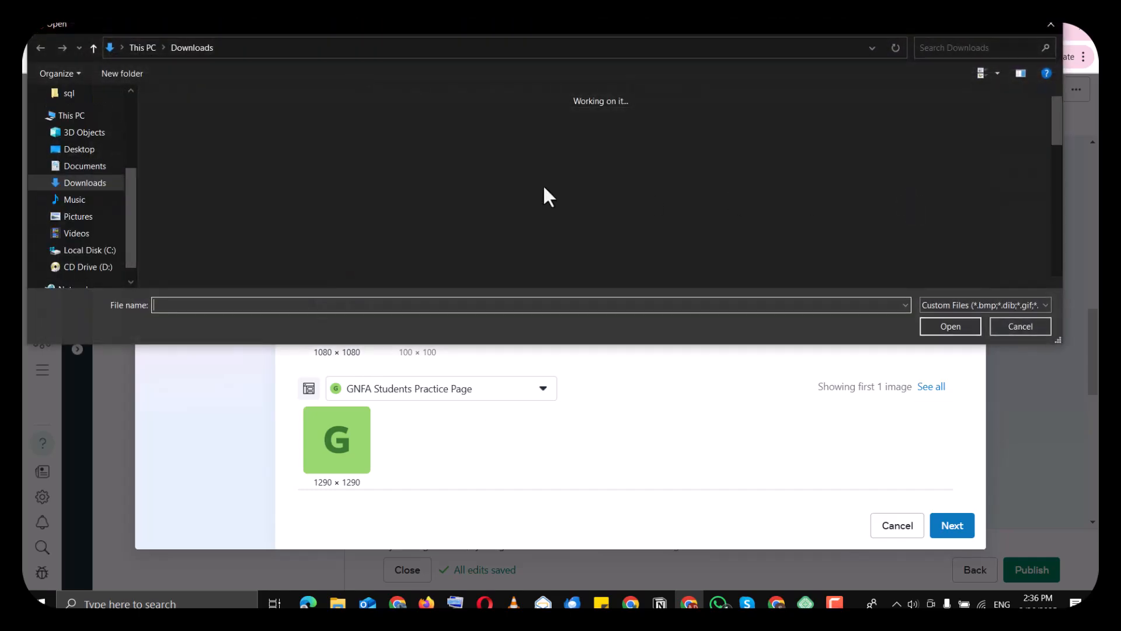
left_click(380, 128)
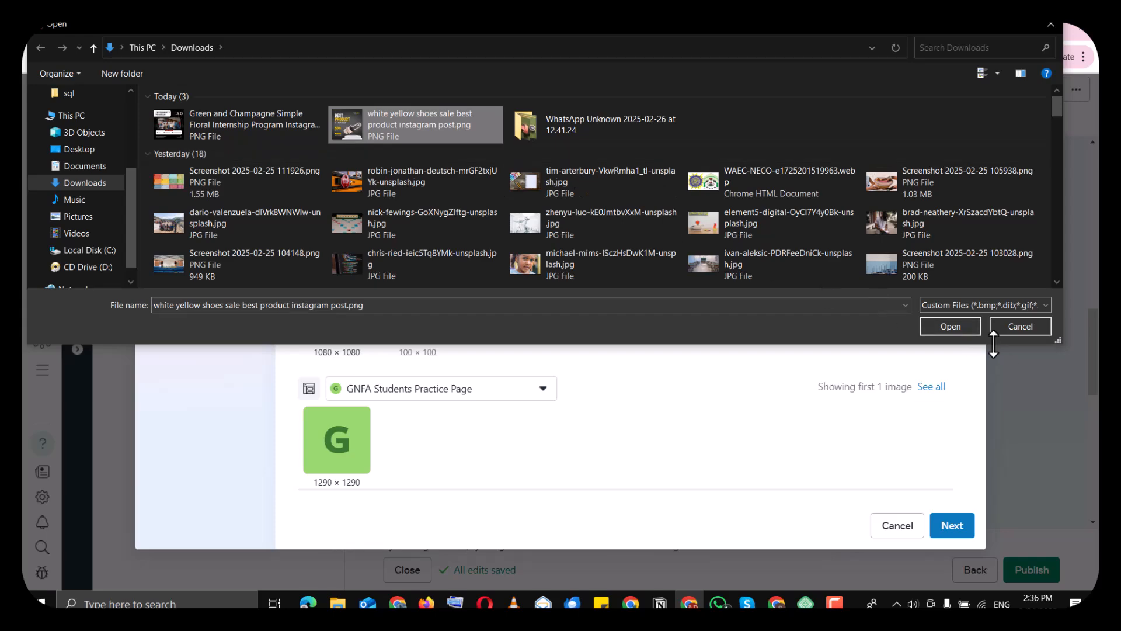
left_click(965, 327)
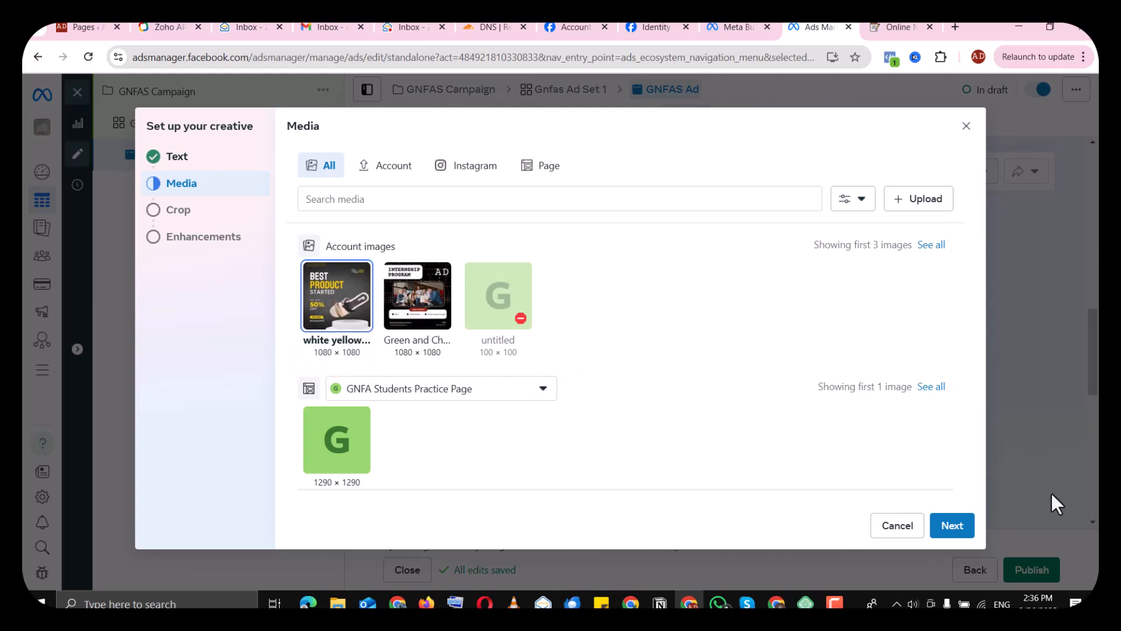
Accept the selected shoe image and keep the original crop for the square, vertical and horizontal placements, with flexible media enabled
left_click(951, 529)
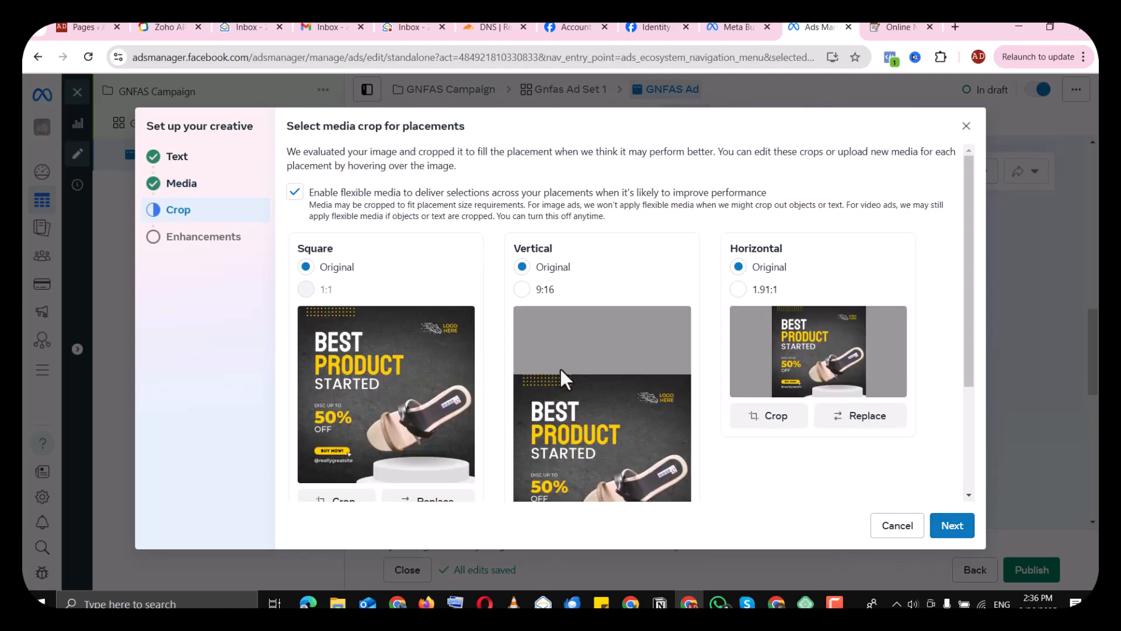
scroll(560, 374, "down", 3)
scroll(562, 379, "up", 3)
scroll(512, 350, "down", 3)
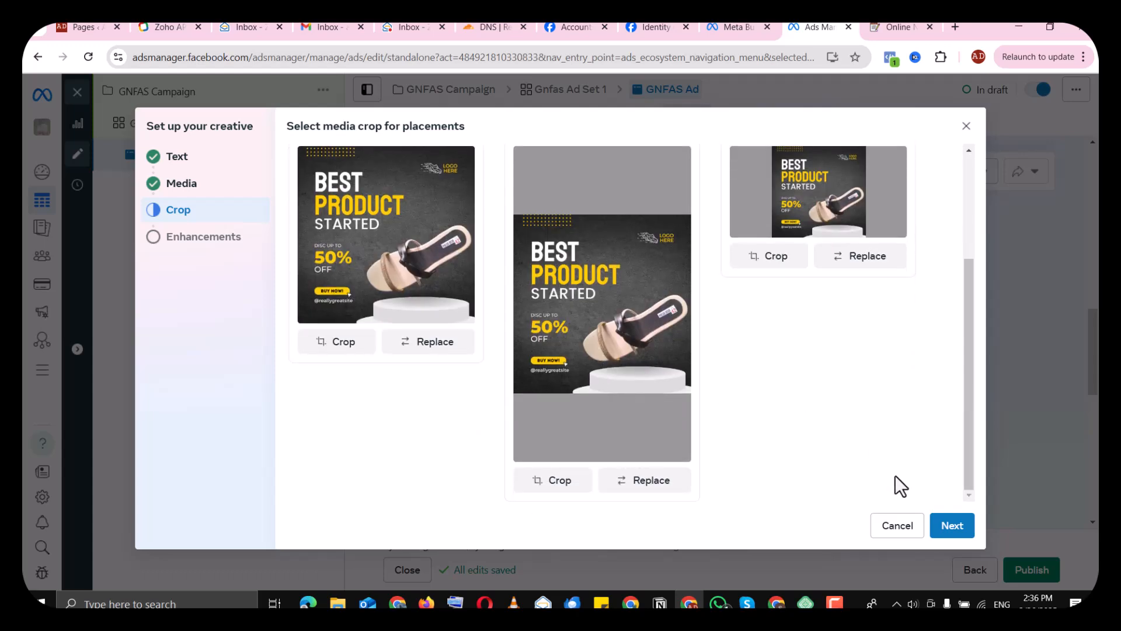
left_click(952, 536)
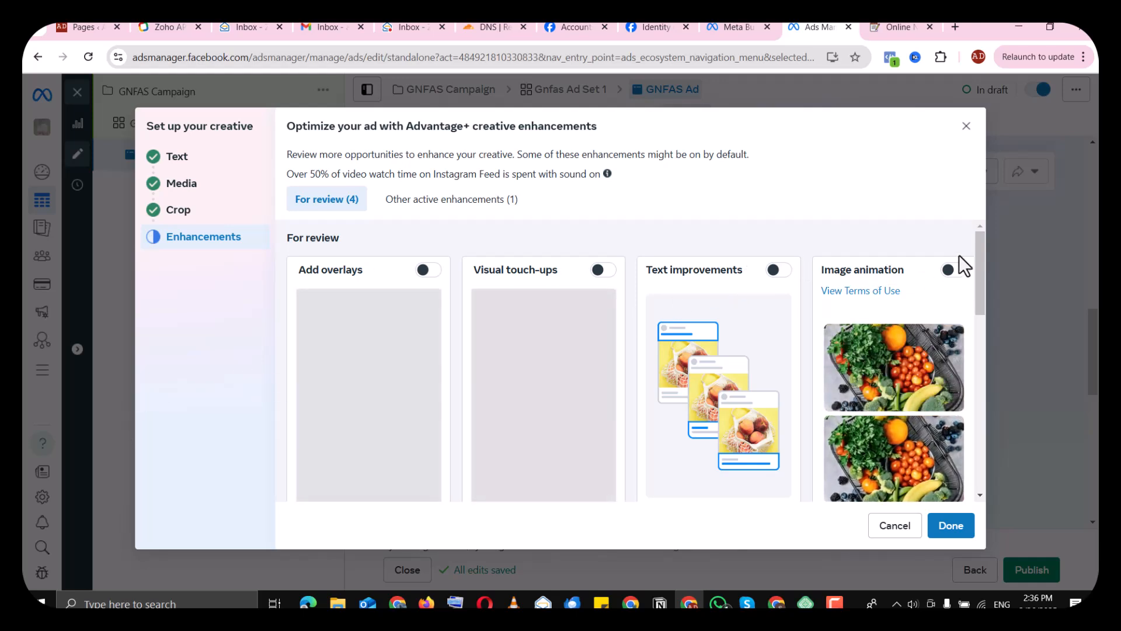
Review the Advantage+ creative enhancements, keep their default settings and finish the creative setup
scroll(982, 275, "down", 1)
scroll(982, 280, "down", 1)
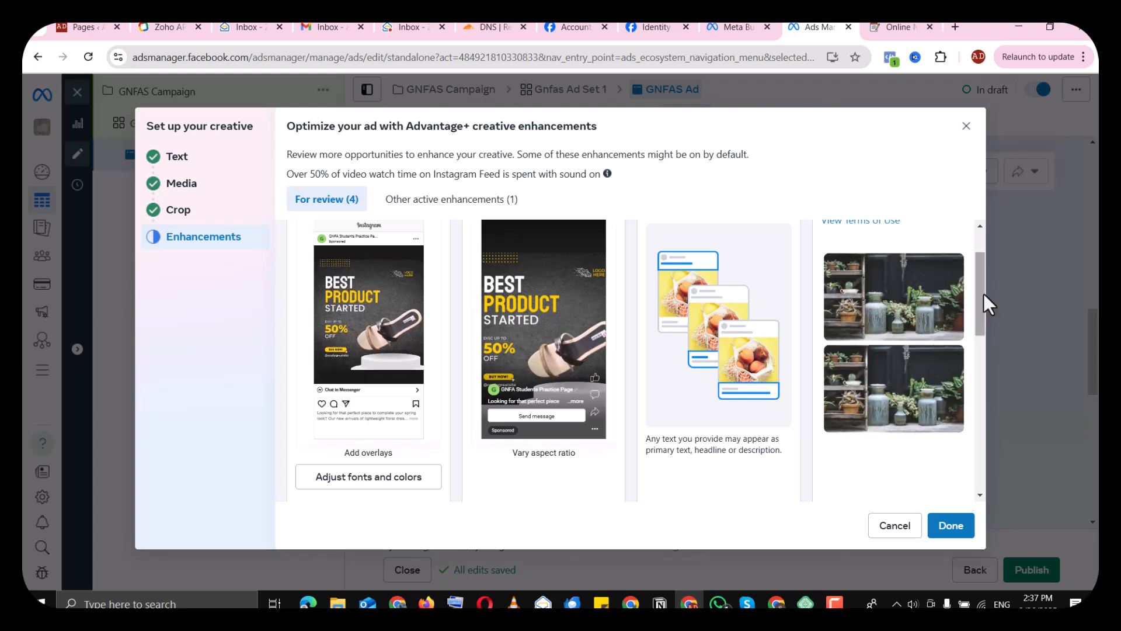
left_click_drag(984, 293, 984, 401)
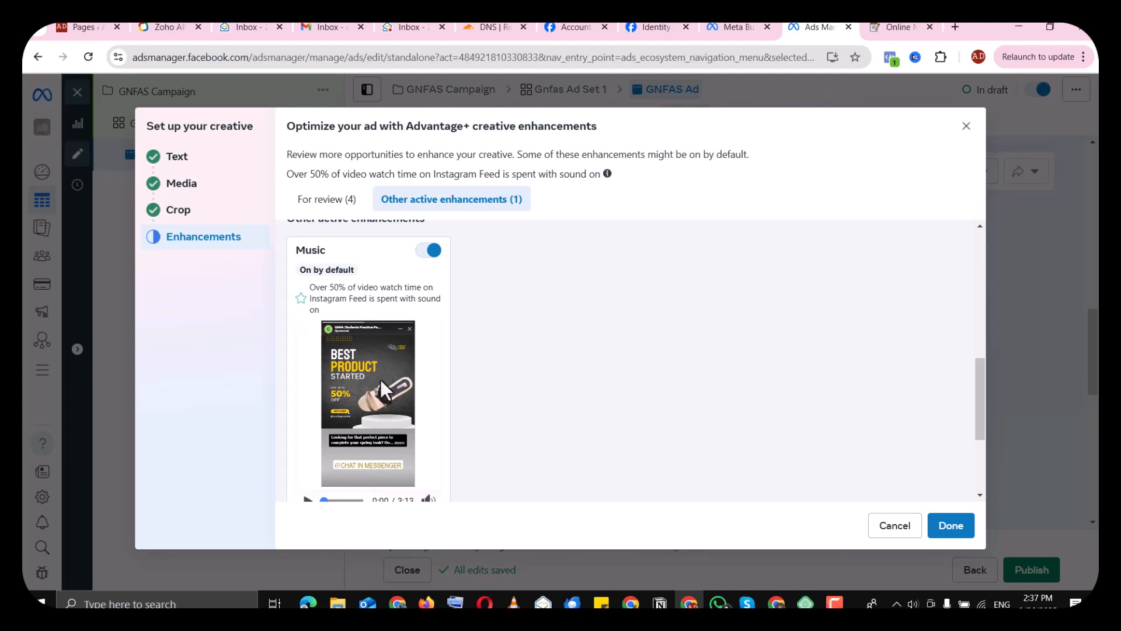
left_click(947, 525)
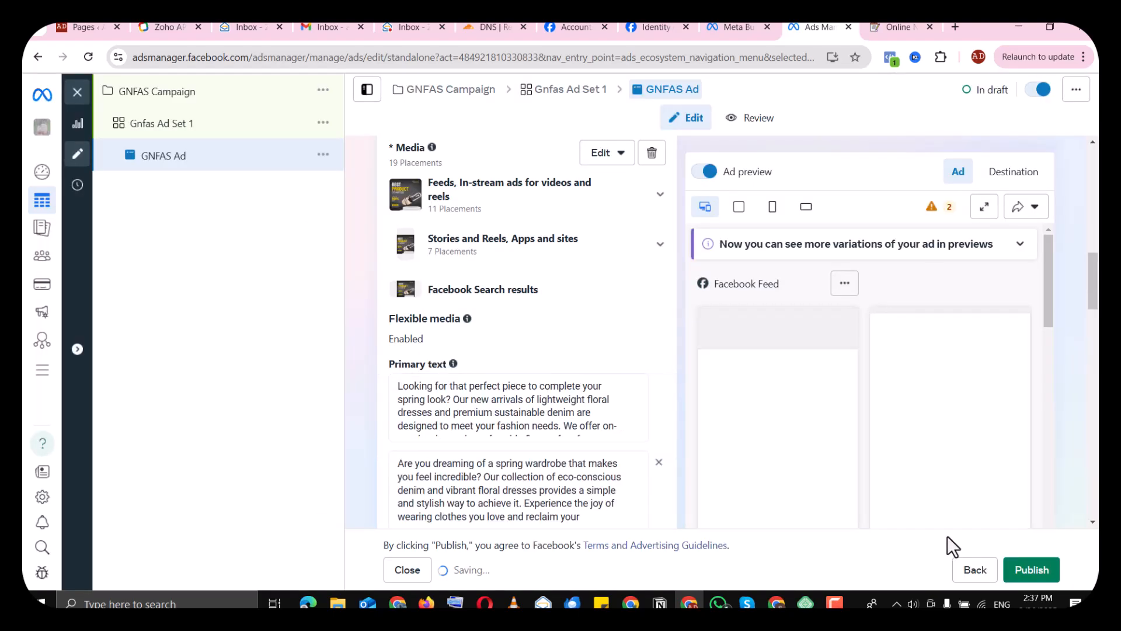
Examine the ad's Advantage+ creative, conversation builder and tracking settings, including the Messenger greeting template, without editing them
scroll(598, 348, "down", 10)
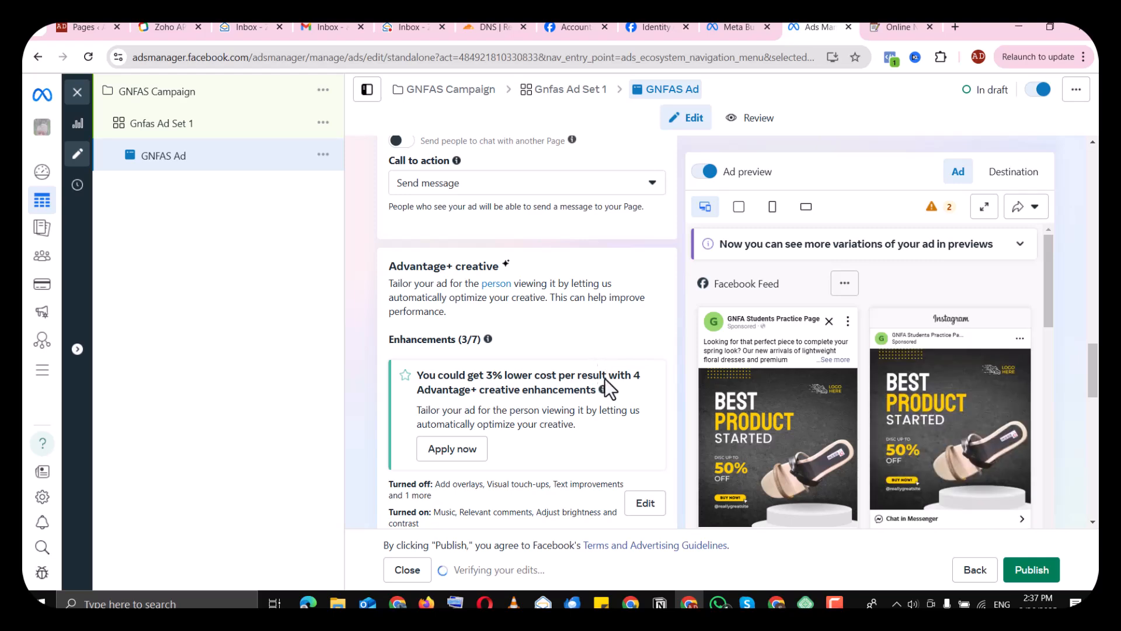
scroll(604, 377, "down", 5)
scroll(604, 377, "down", 6)
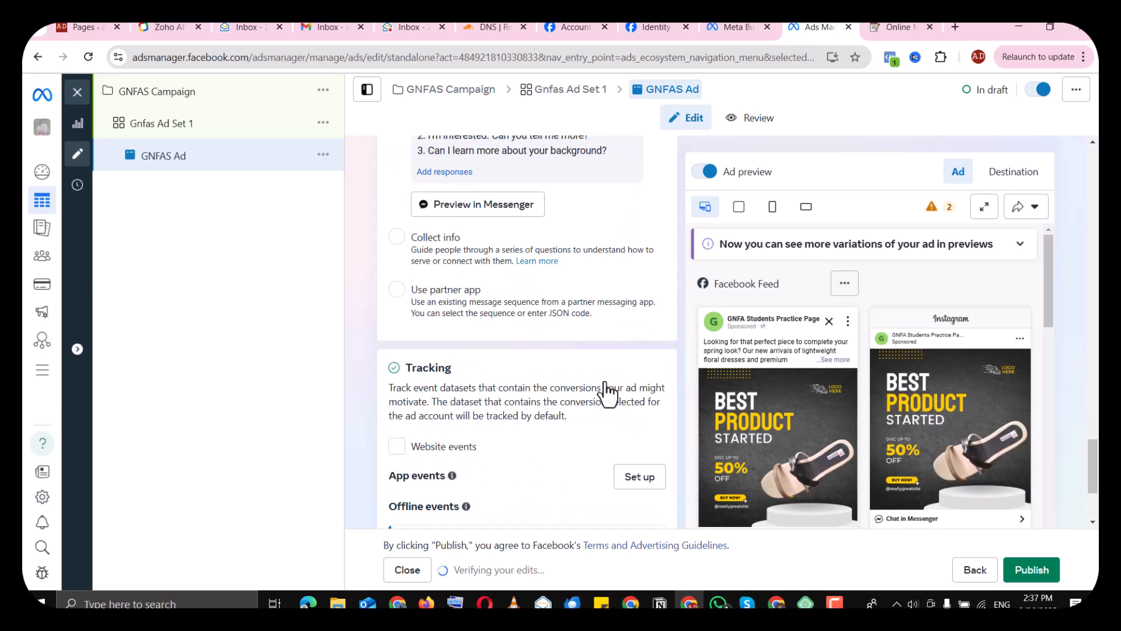
scroll(601, 385, "up", 12)
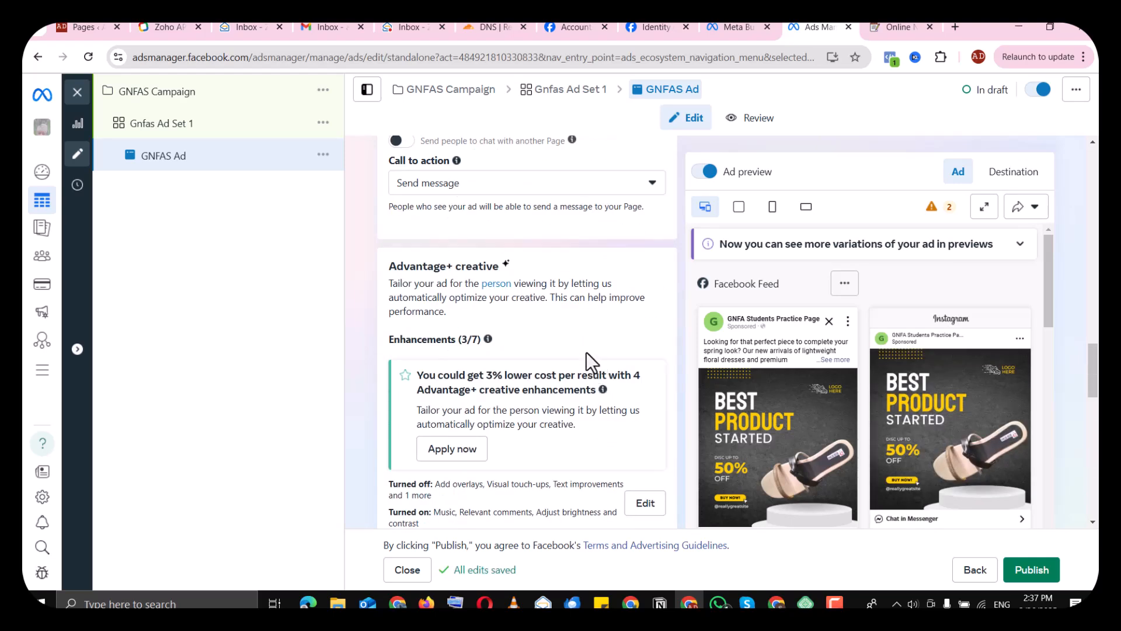
scroll(586, 352, "down", 6)
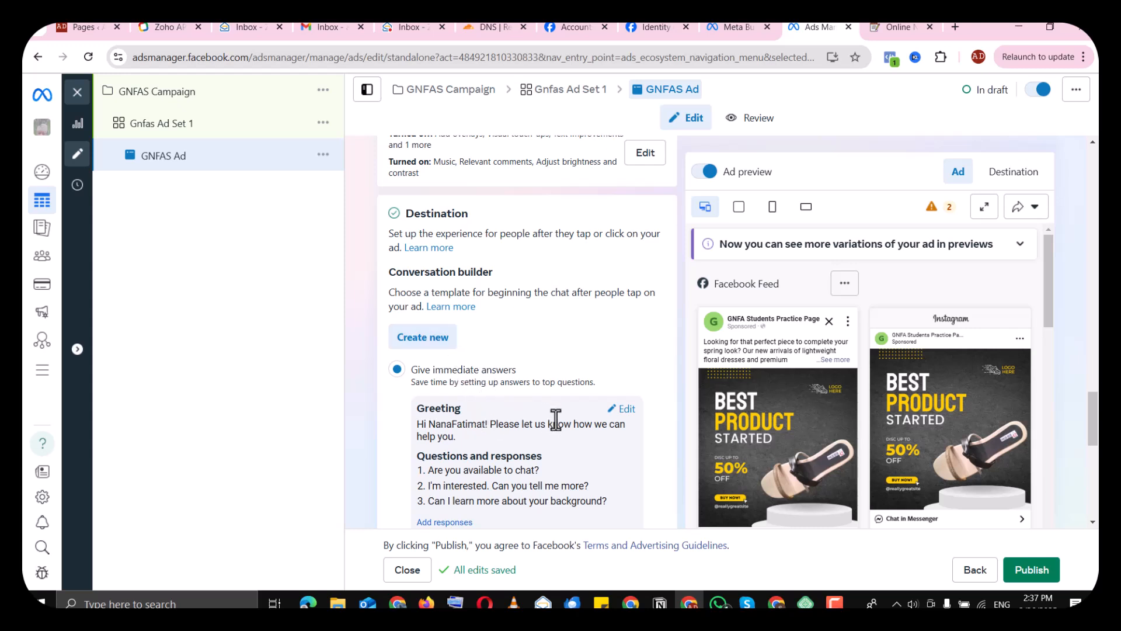
left_click_drag(1092, 407, 1093, 429)
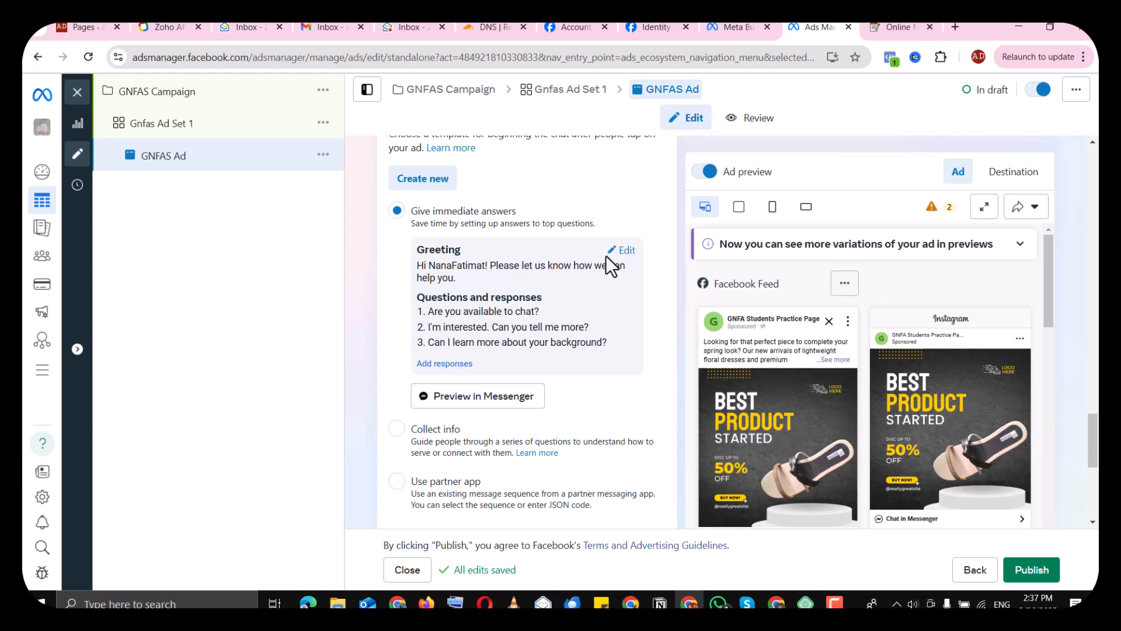
left_click(620, 251)
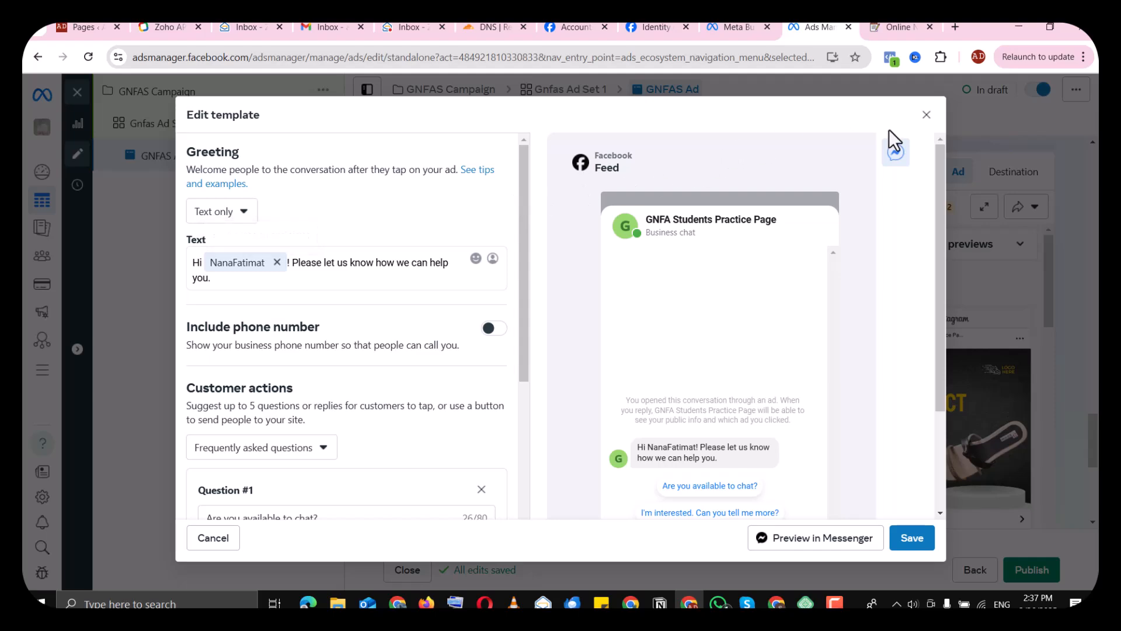
left_click(926, 115)
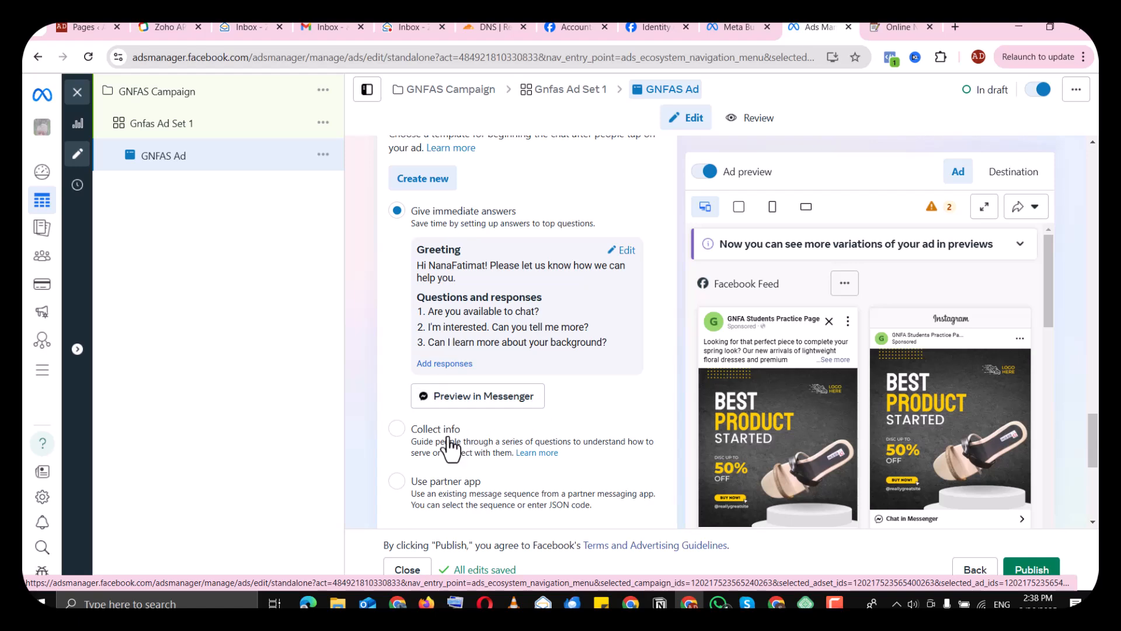
scroll(452, 447, "down", 5)
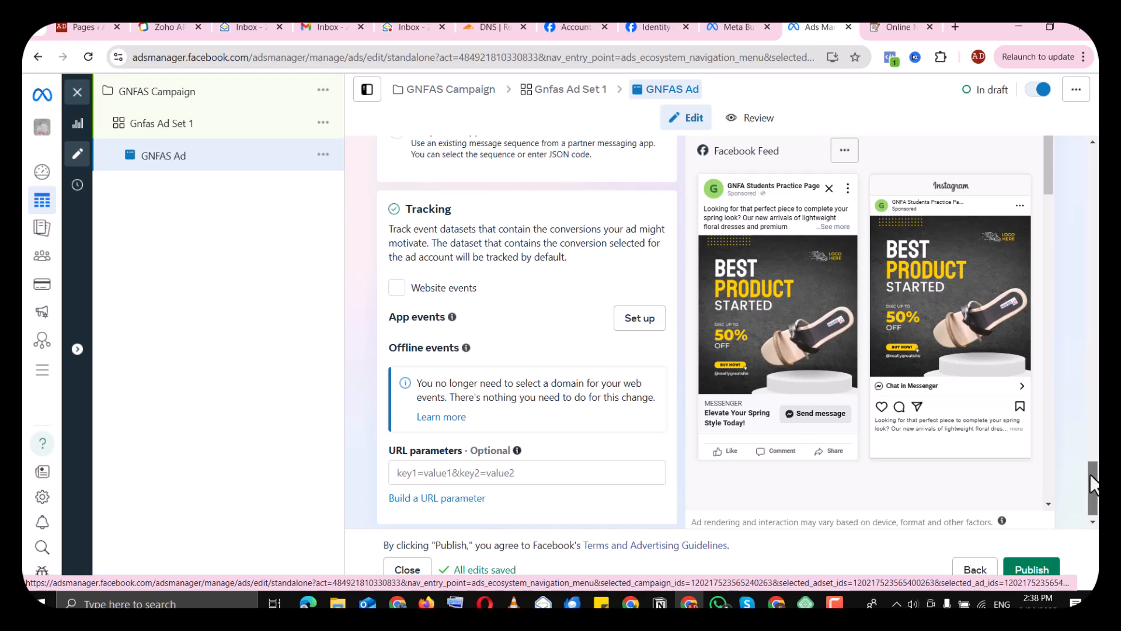
left_click_drag(1089, 474, 1089, 432)
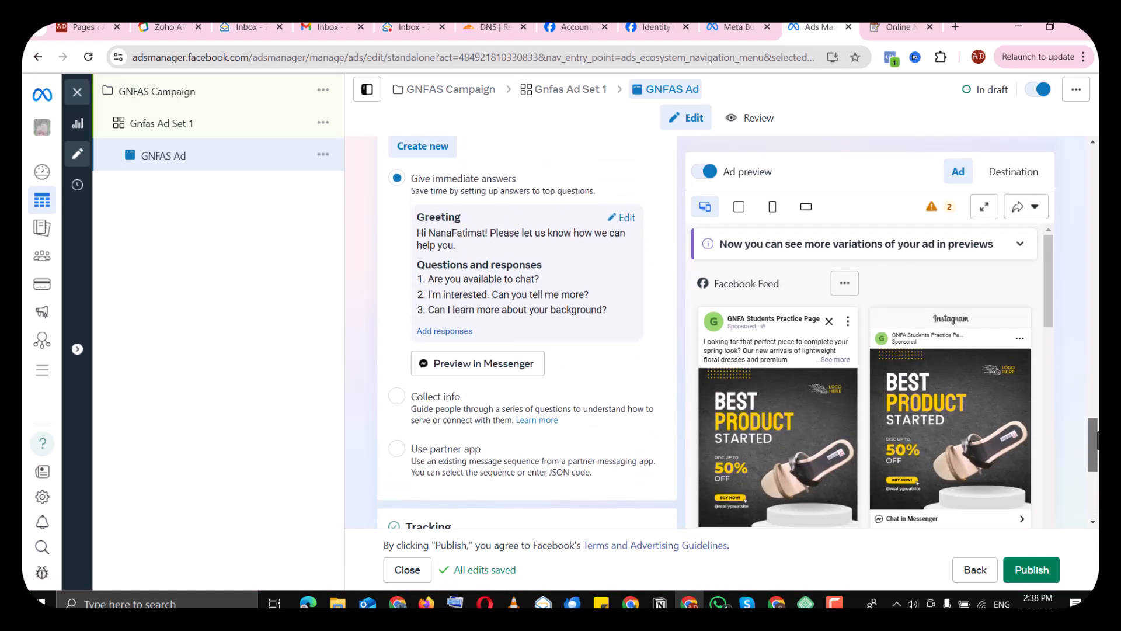